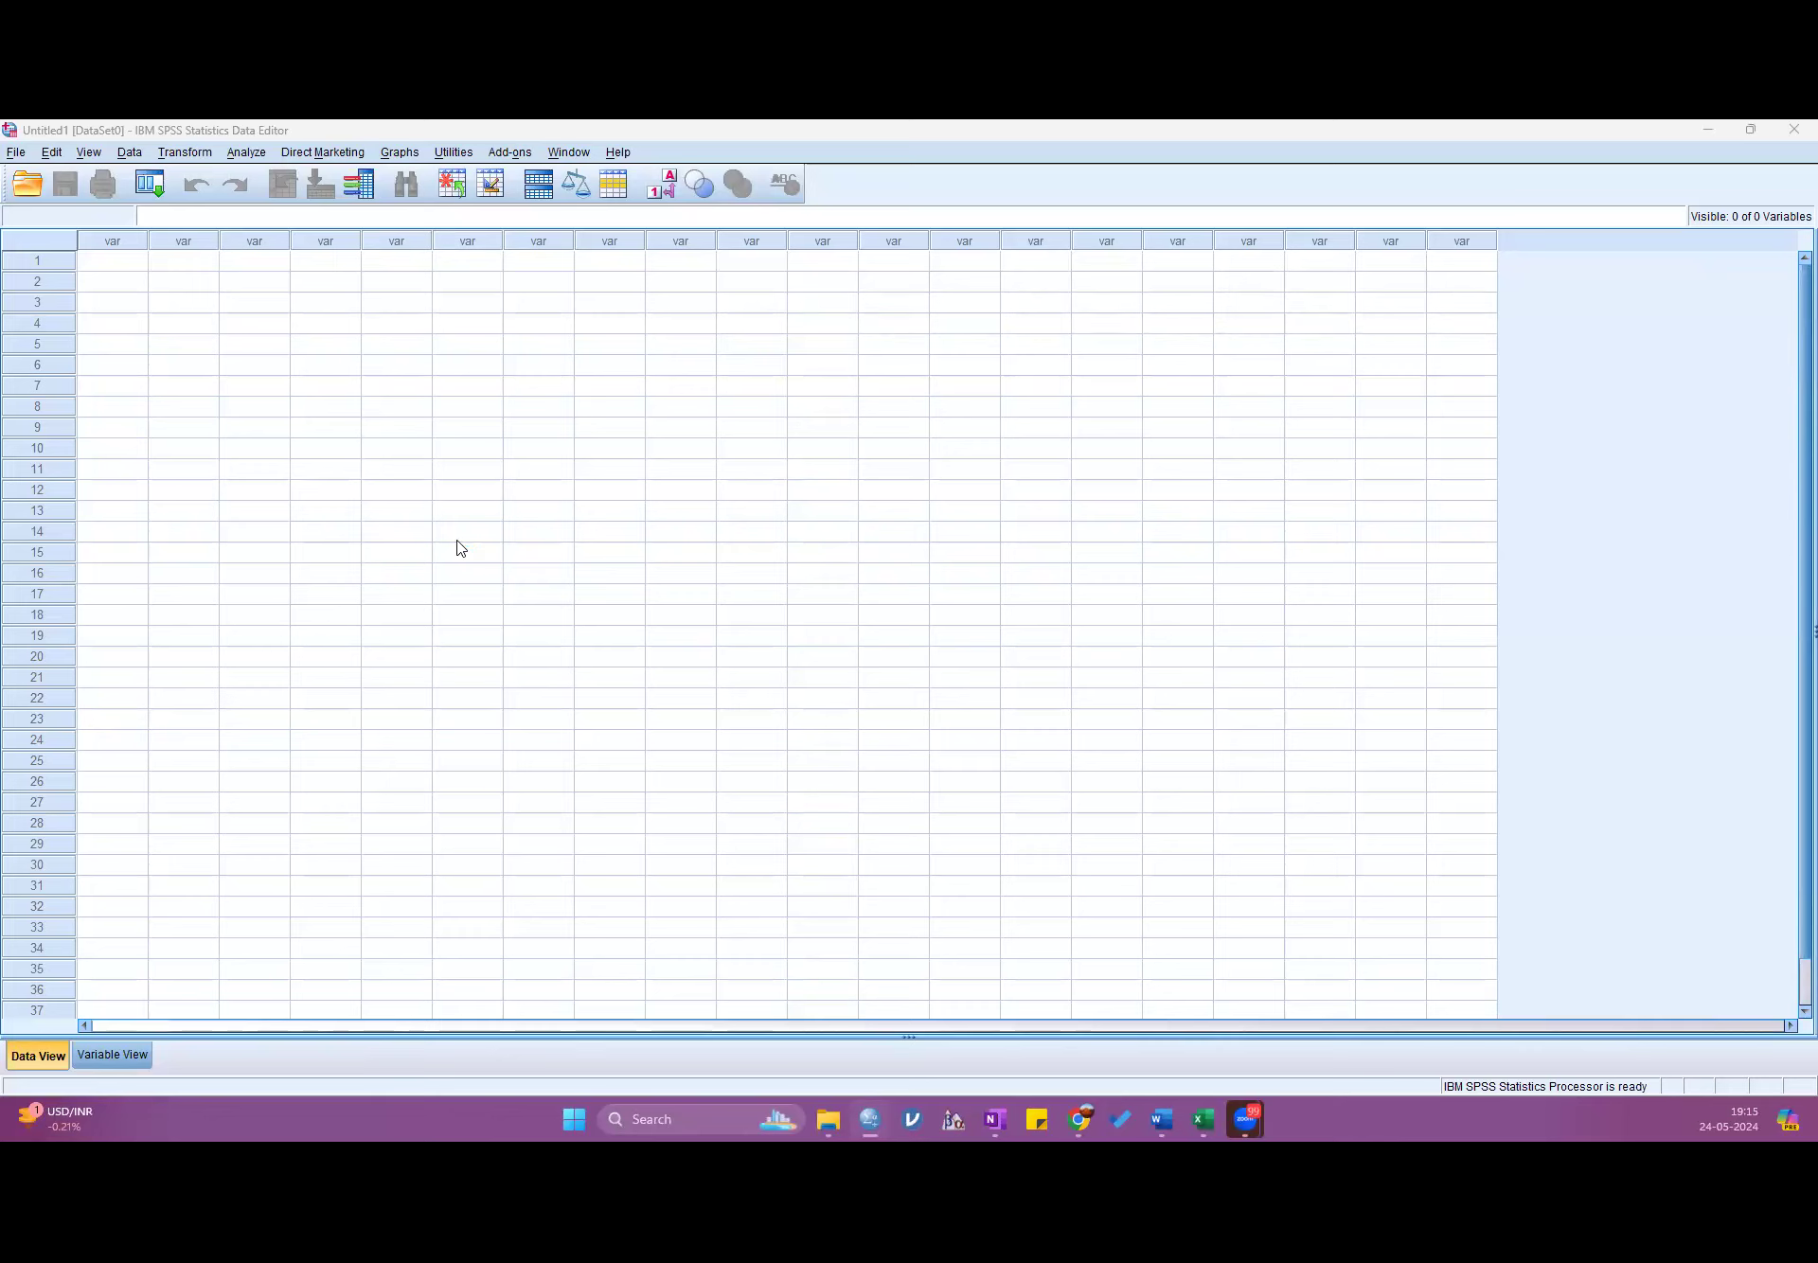
- Start opening a data file, browse to the SPSS CLASS folder on the Desktop and show Excel files
{"action": "left_click", "coordinate": [16, 154]}
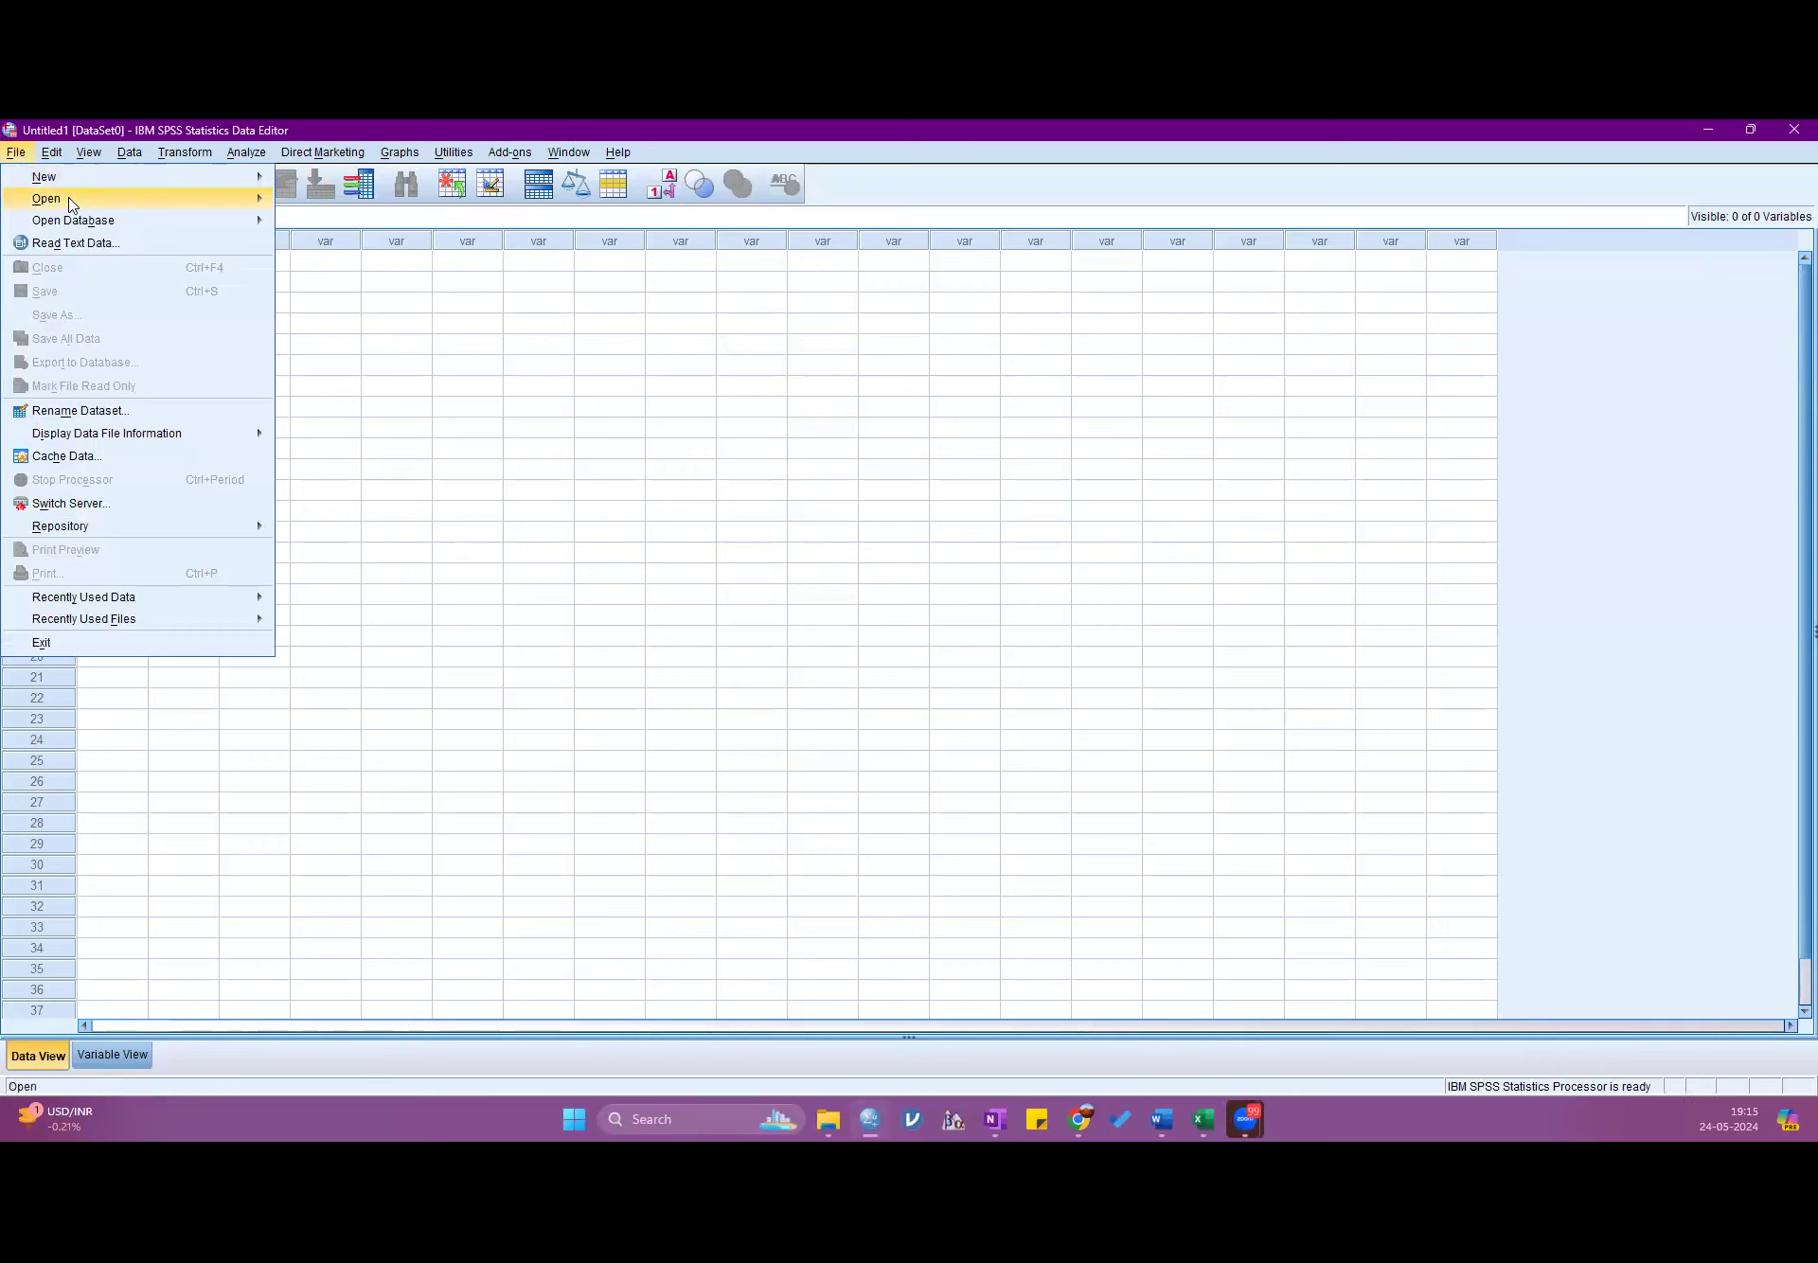
{"action": "mouse_move", "coordinate": [70, 203]}
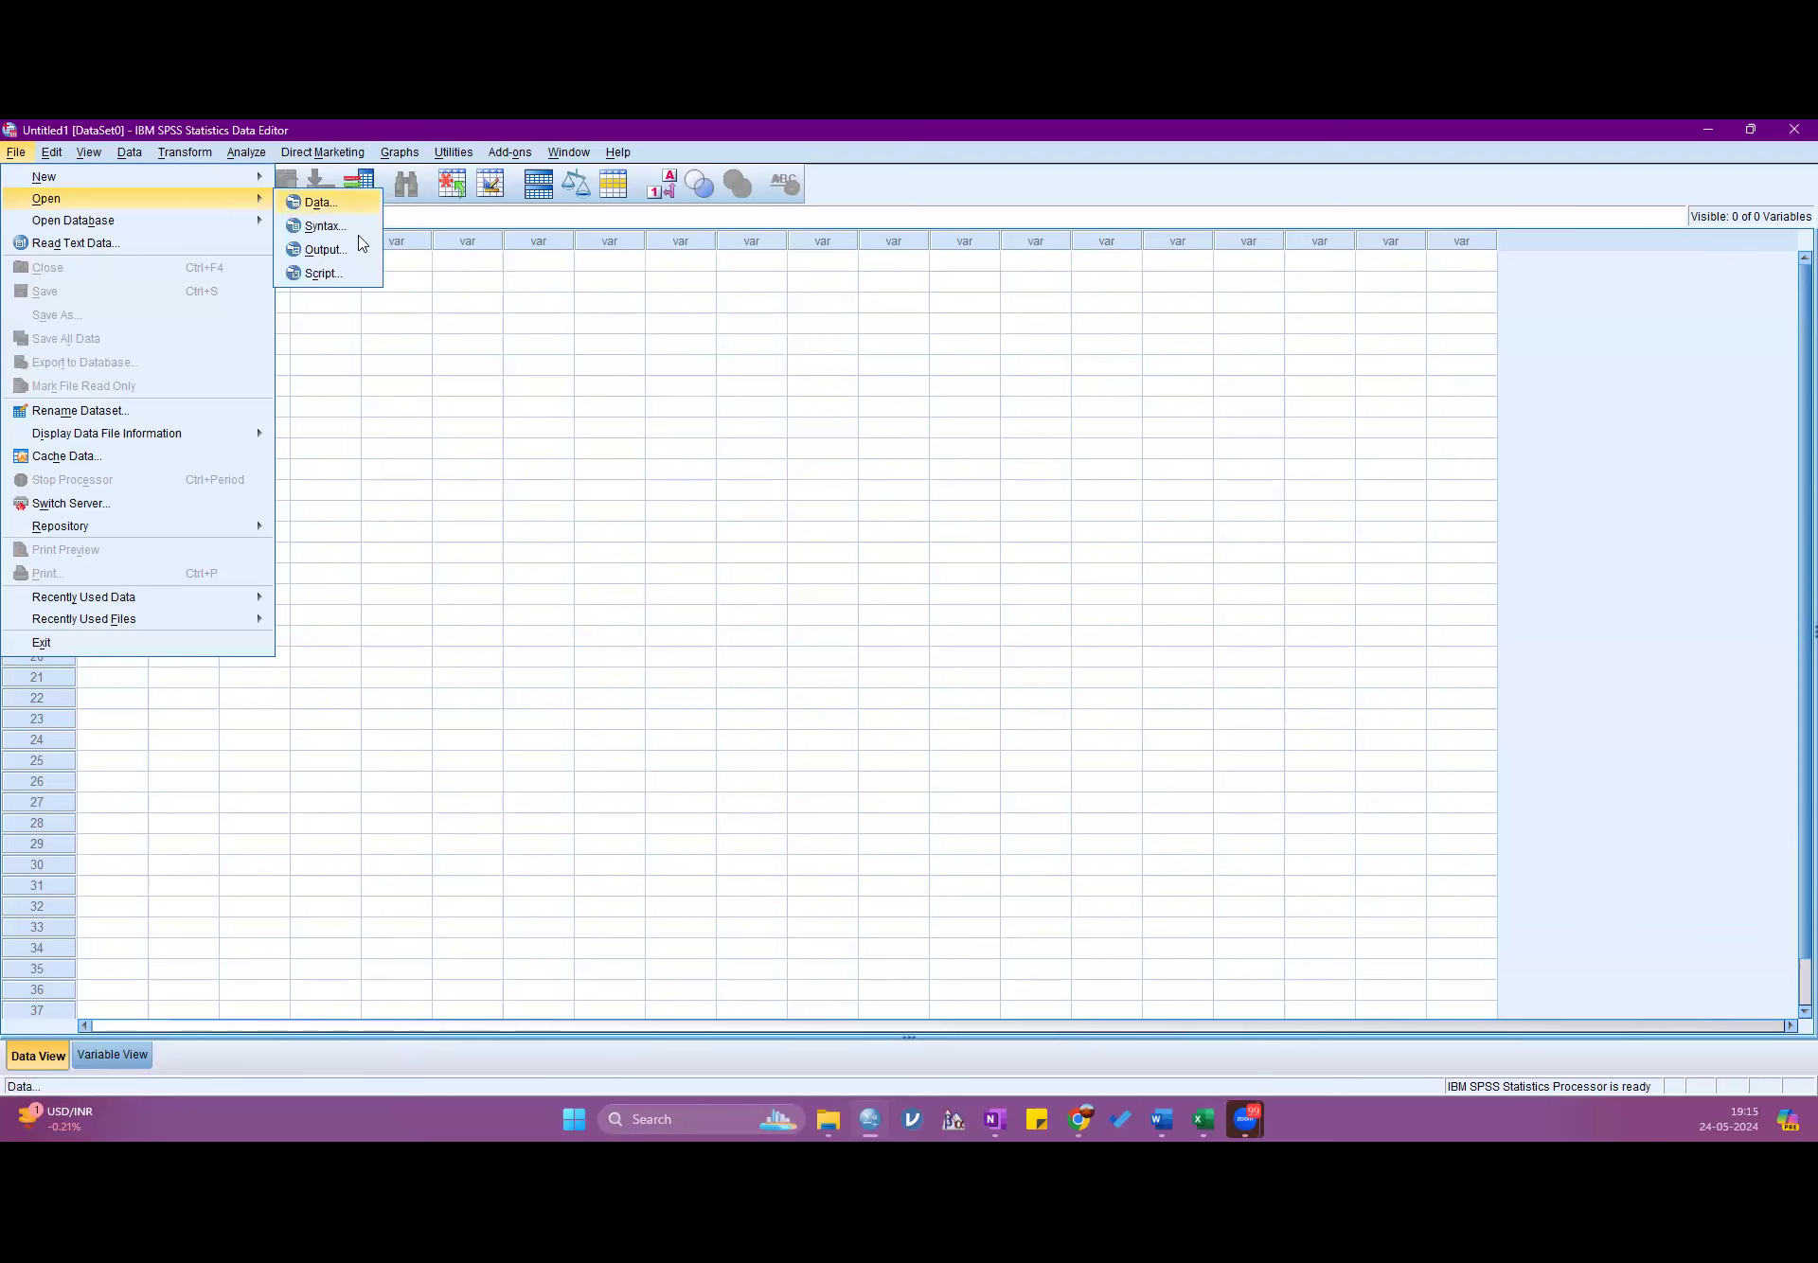
{"action": "left_click", "coordinate": [321, 202]}
{"action": "left_click", "coordinate": [1017, 482]}
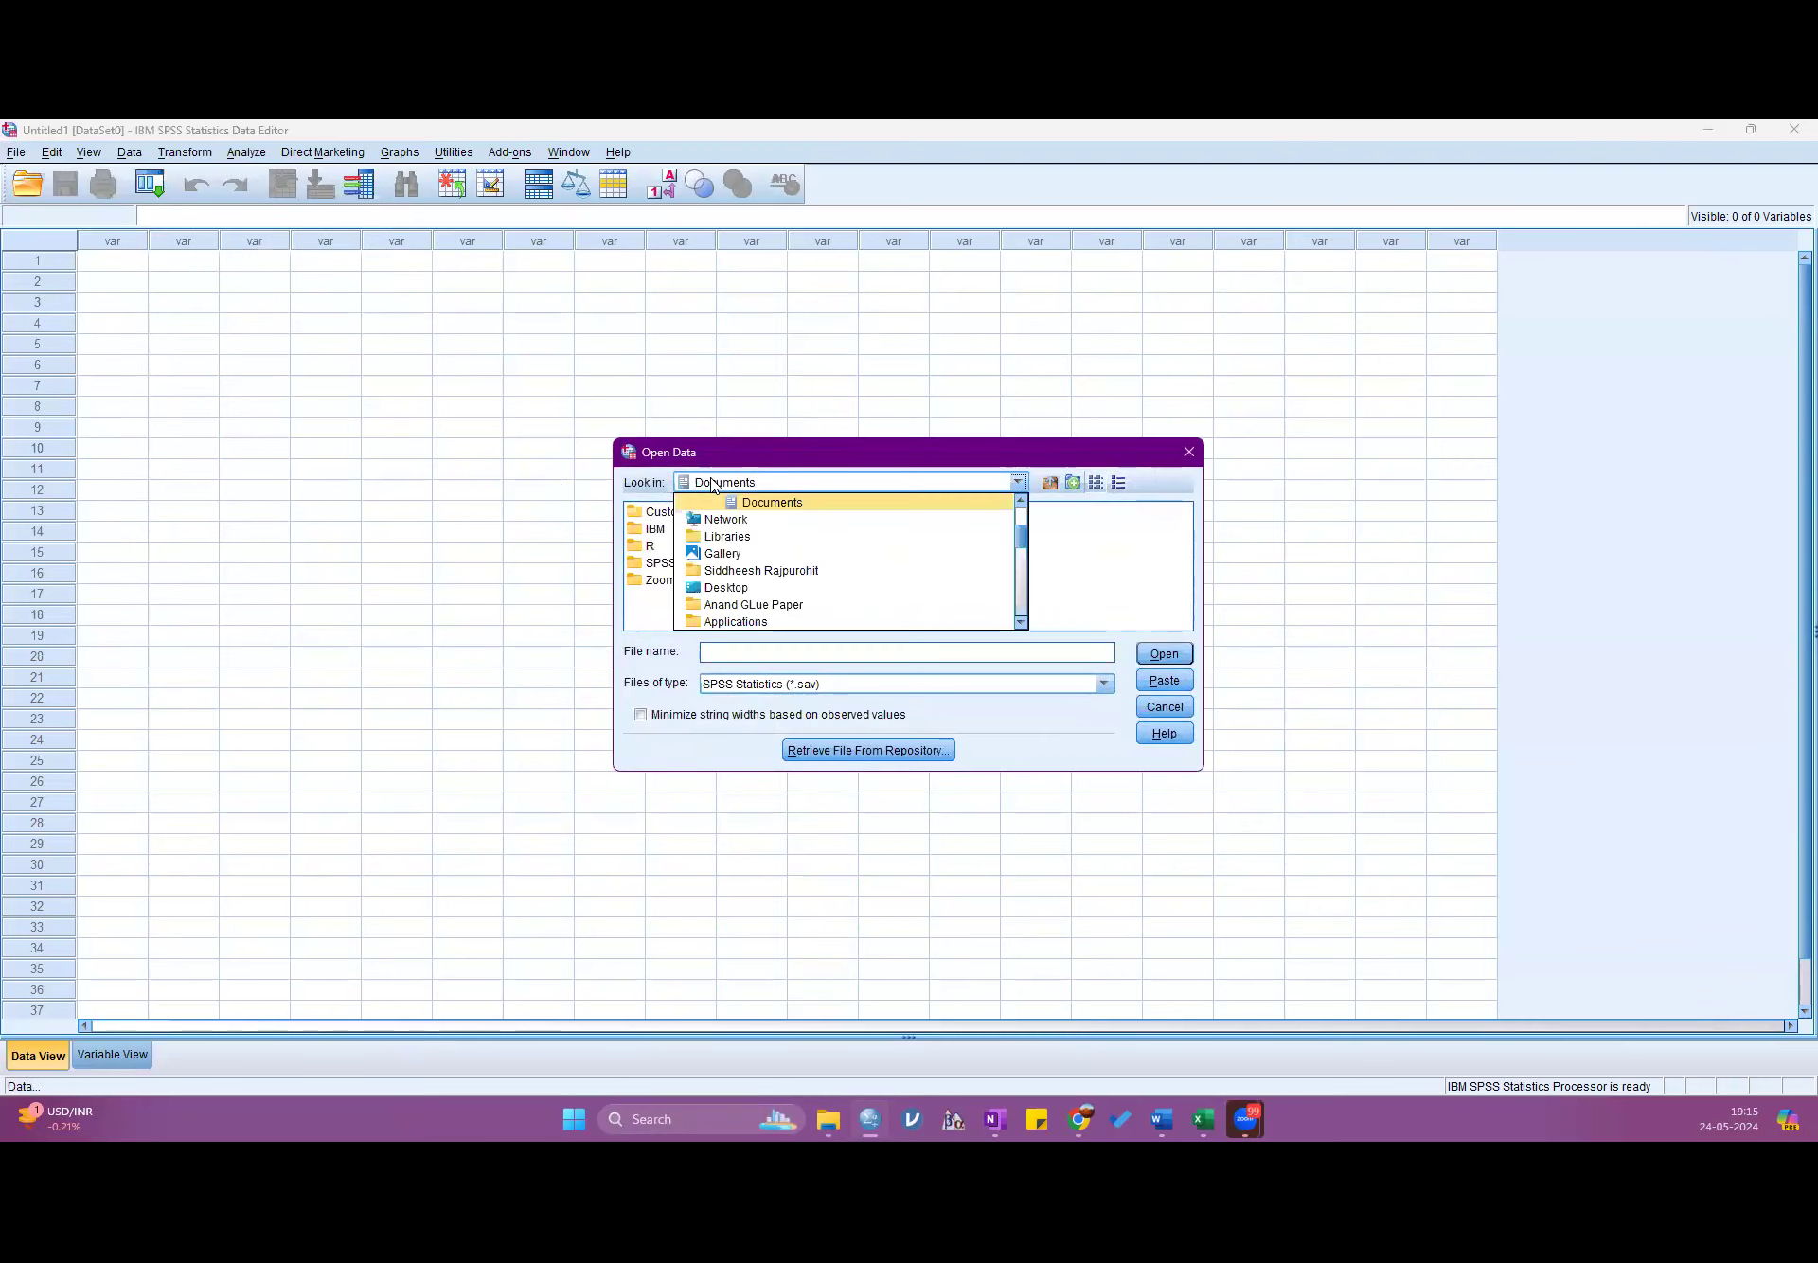
{"action": "left_click", "coordinate": [707, 588]}
{"action": "left_click_drag", "start_coordinate": [677, 622], "coordinate": [894, 621]}
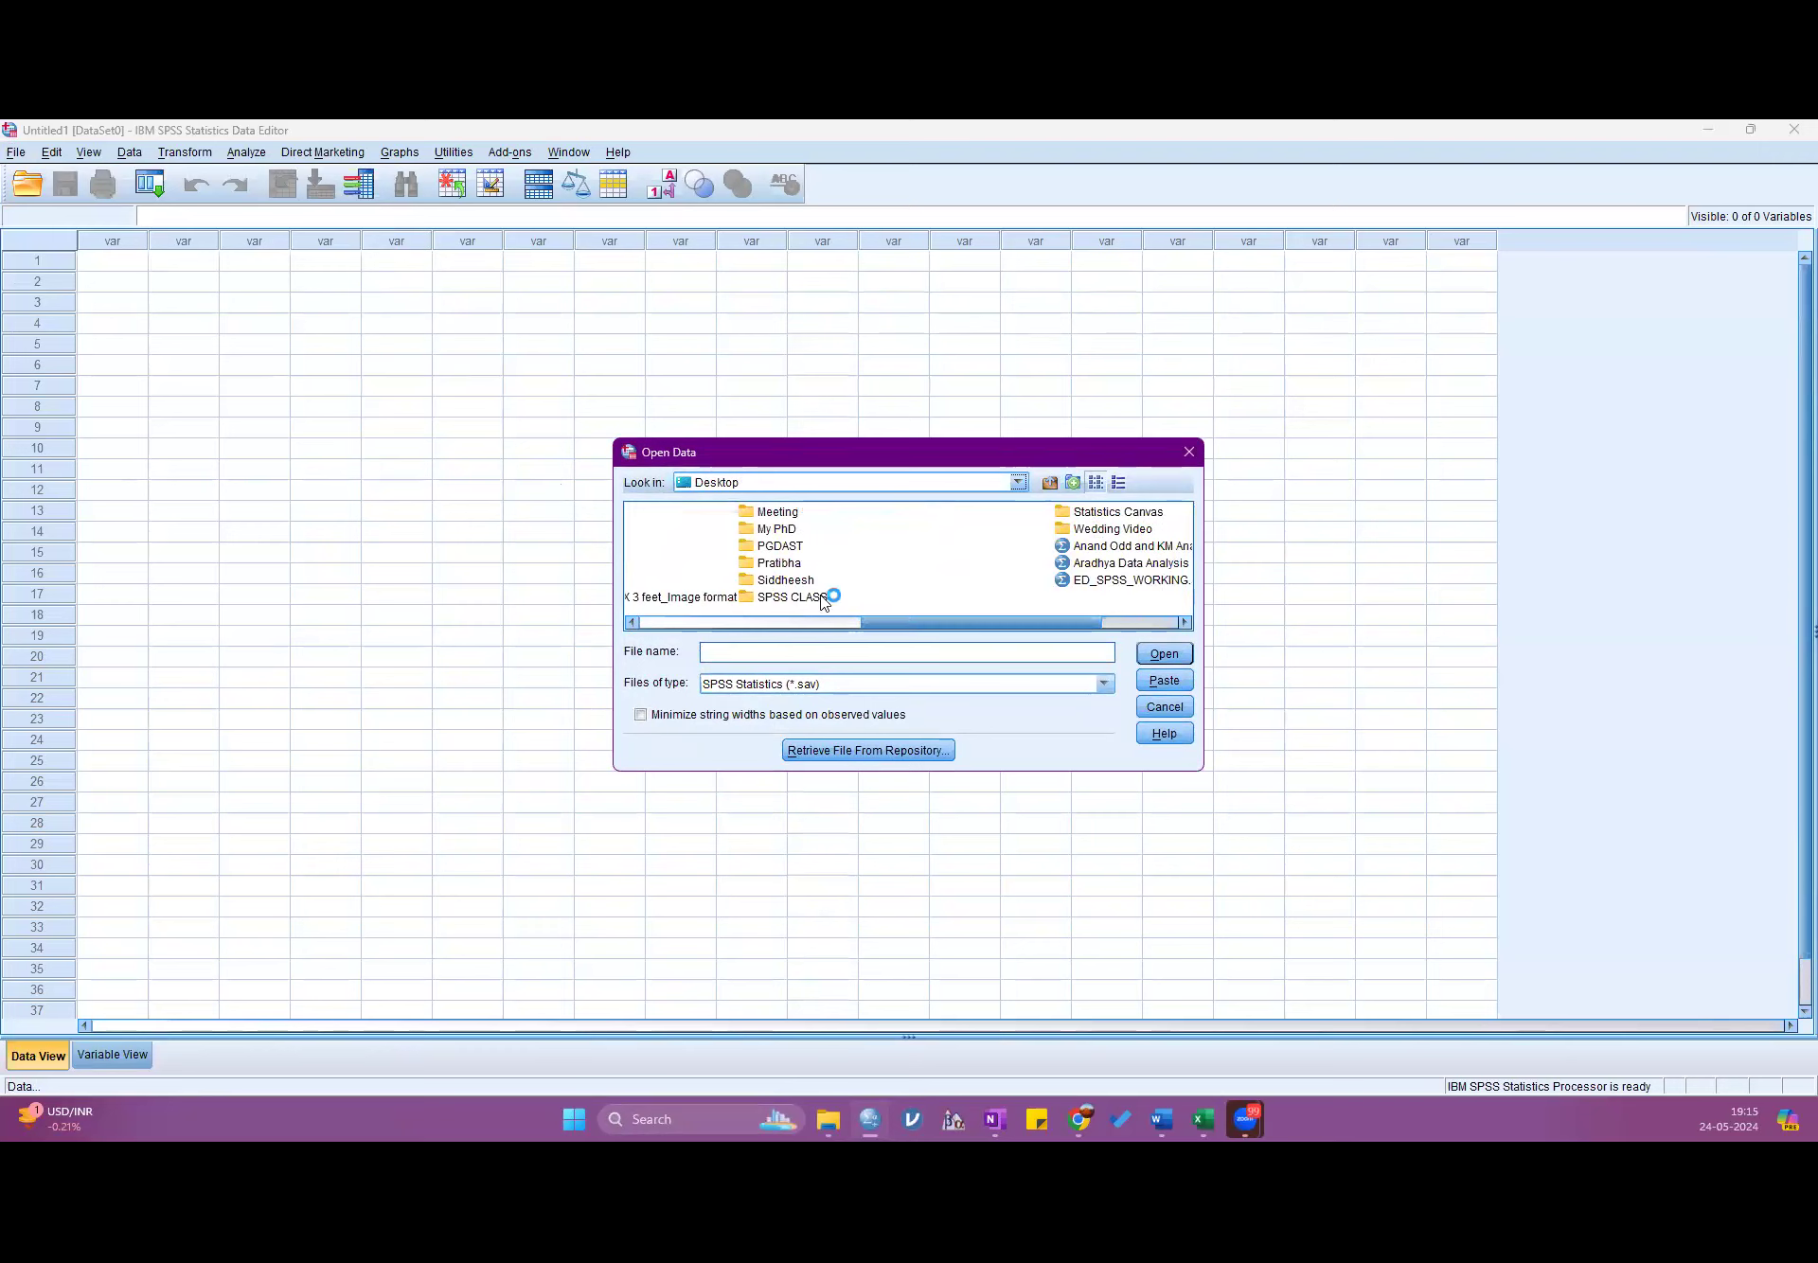
{"action": "double_click", "coordinate": [791, 597]}
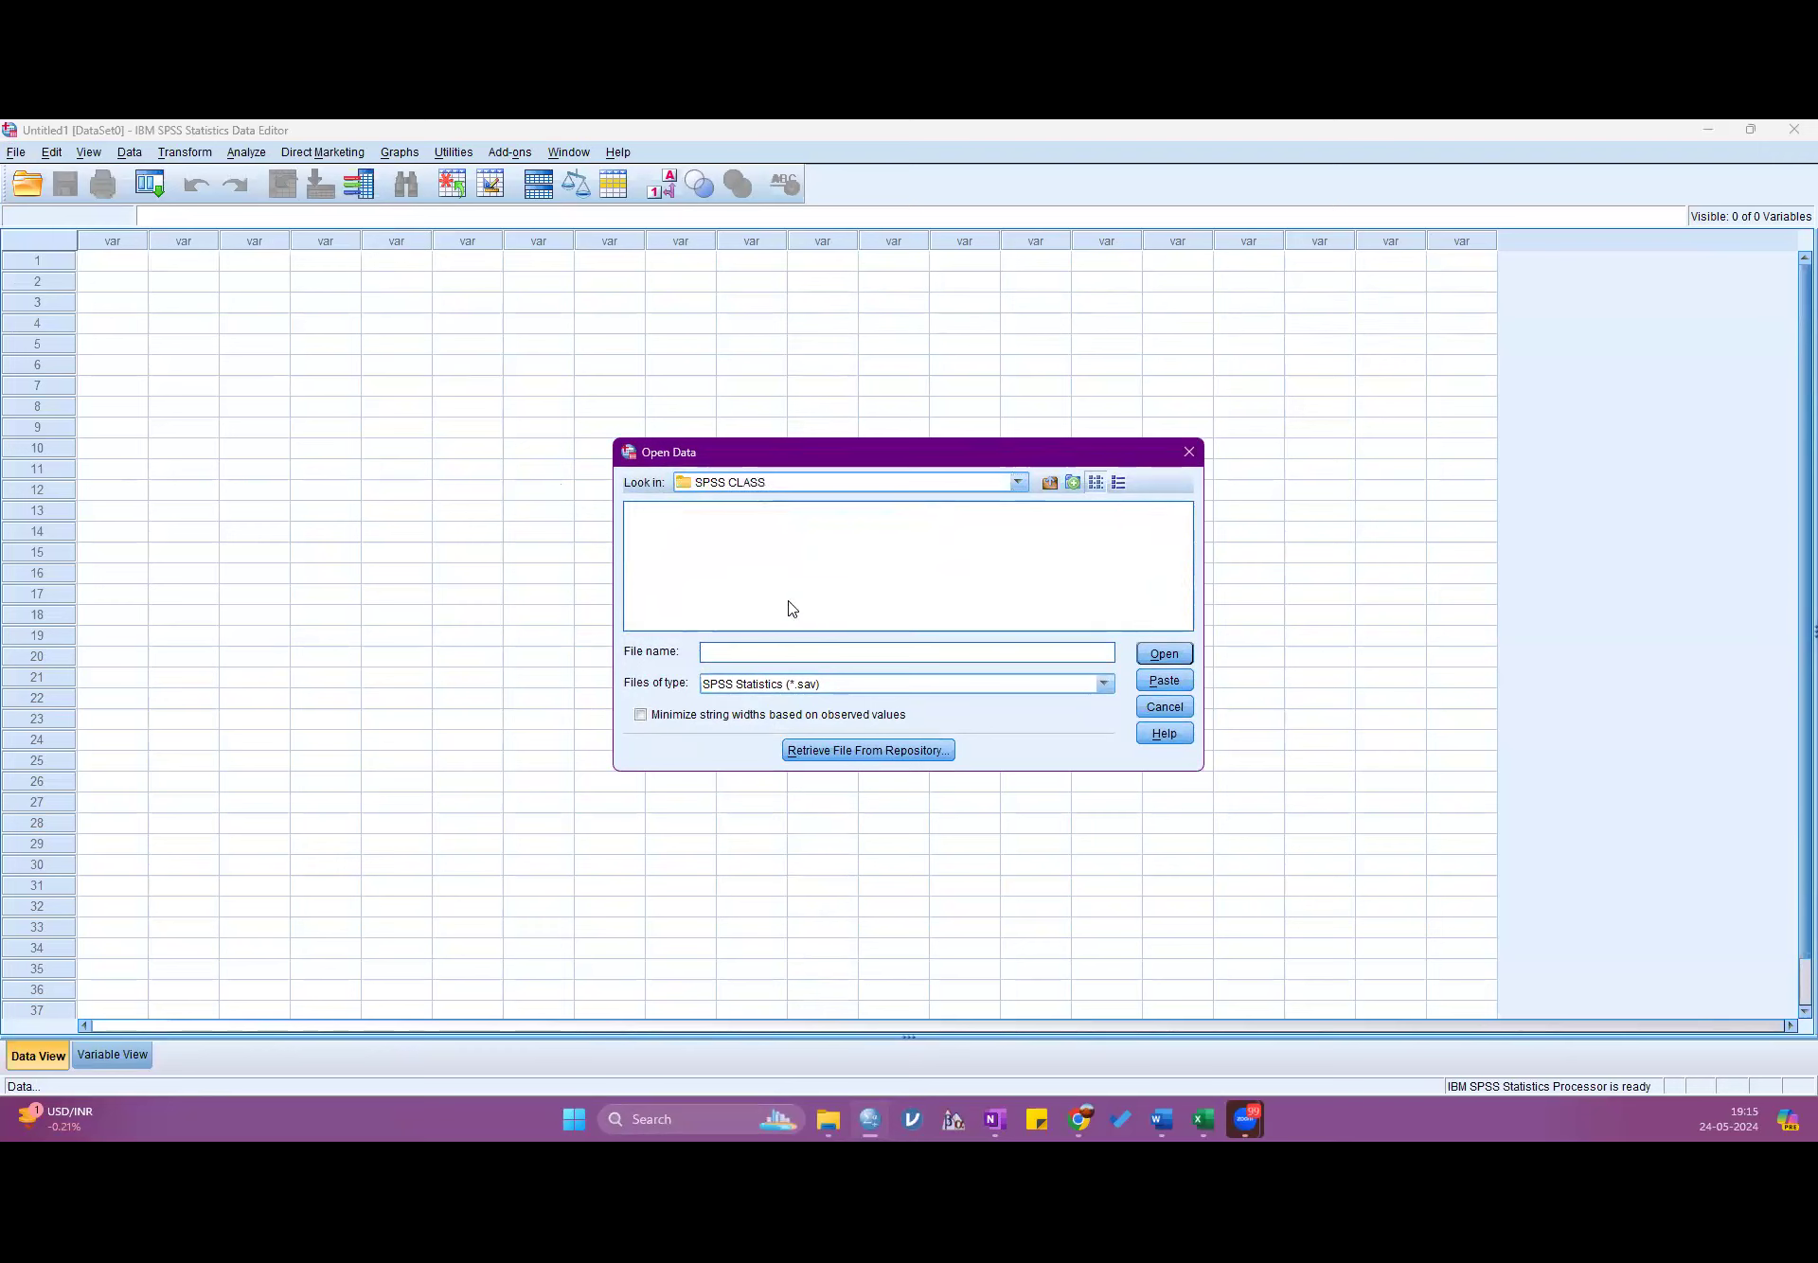
{"action": "left_click", "coordinate": [770, 686]}
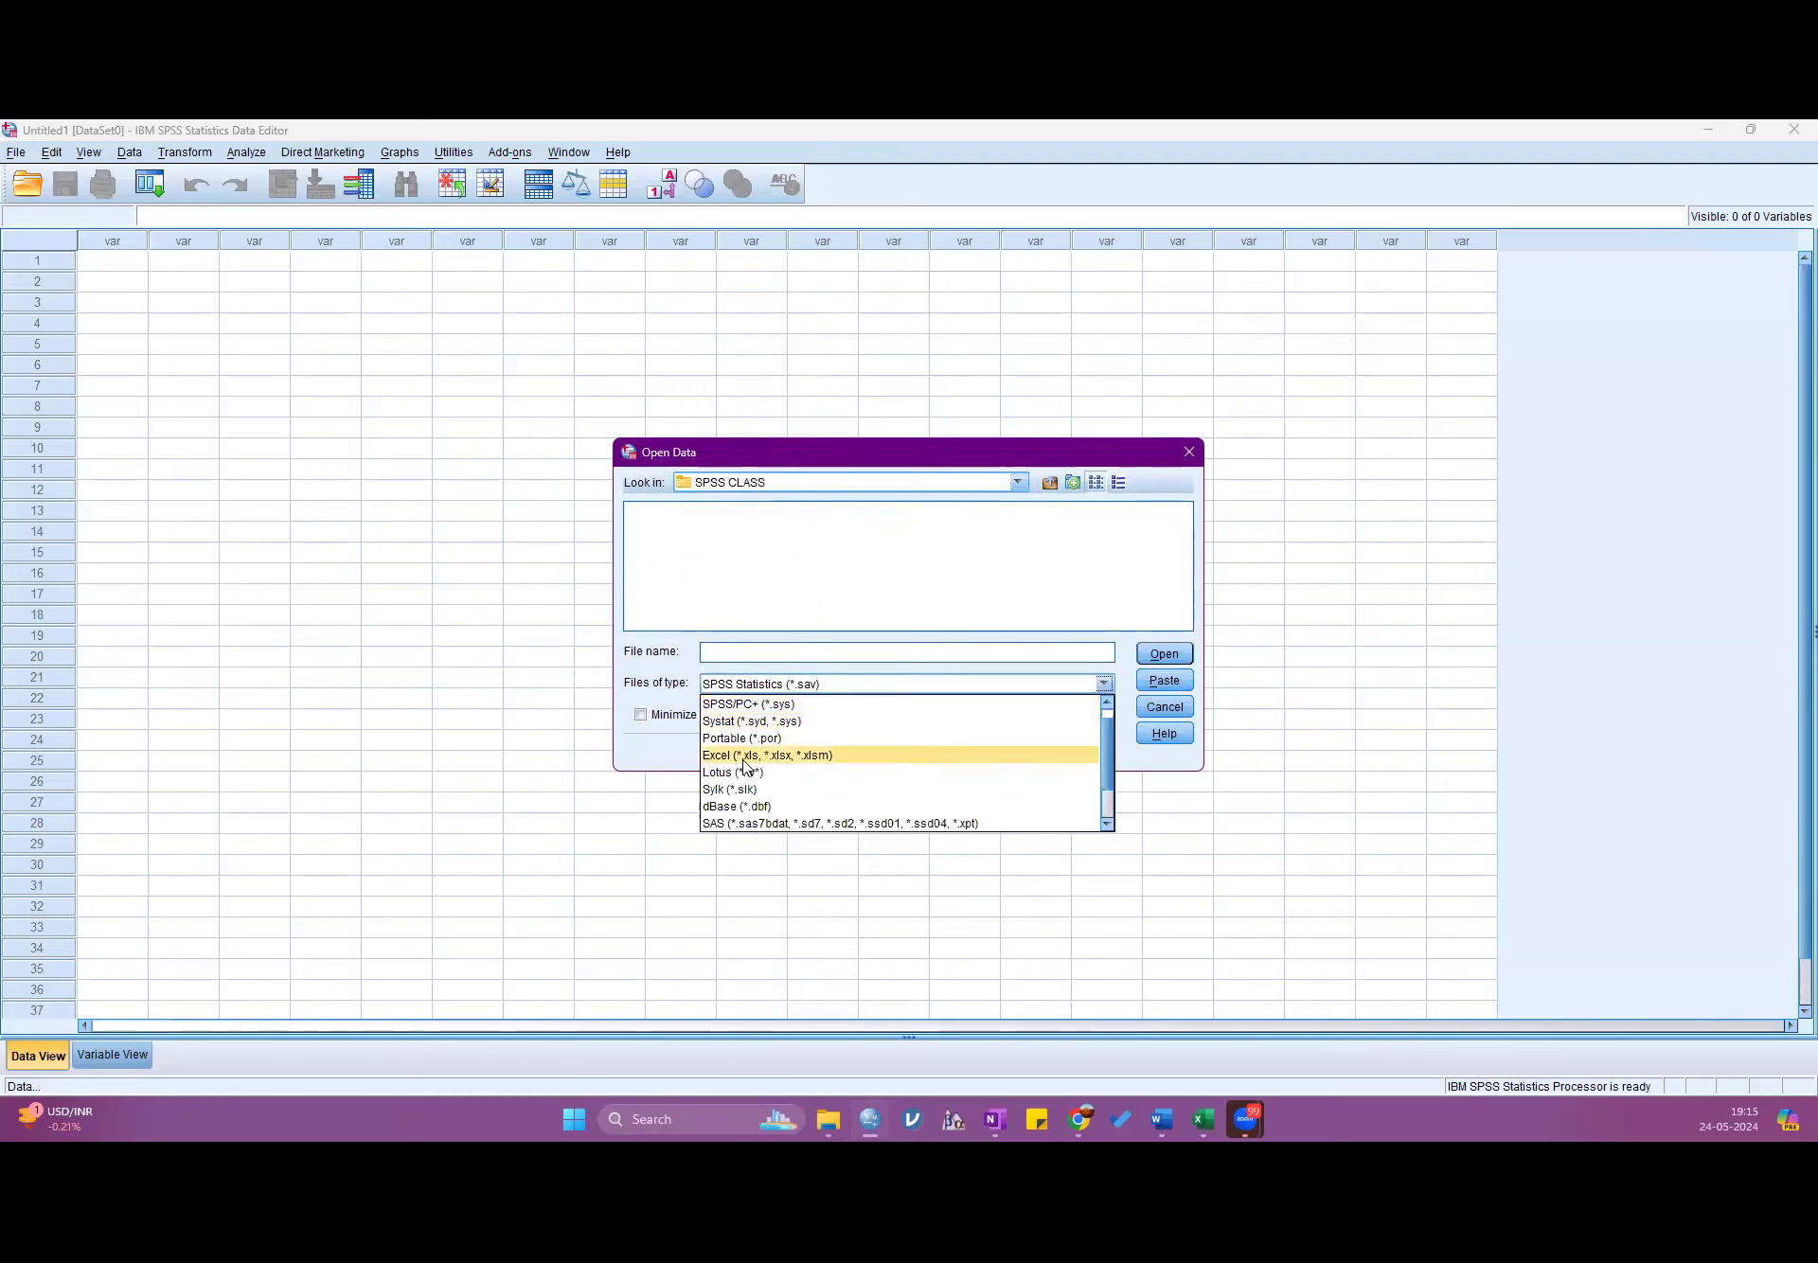
{"action": "left_click", "coordinate": [746, 756]}
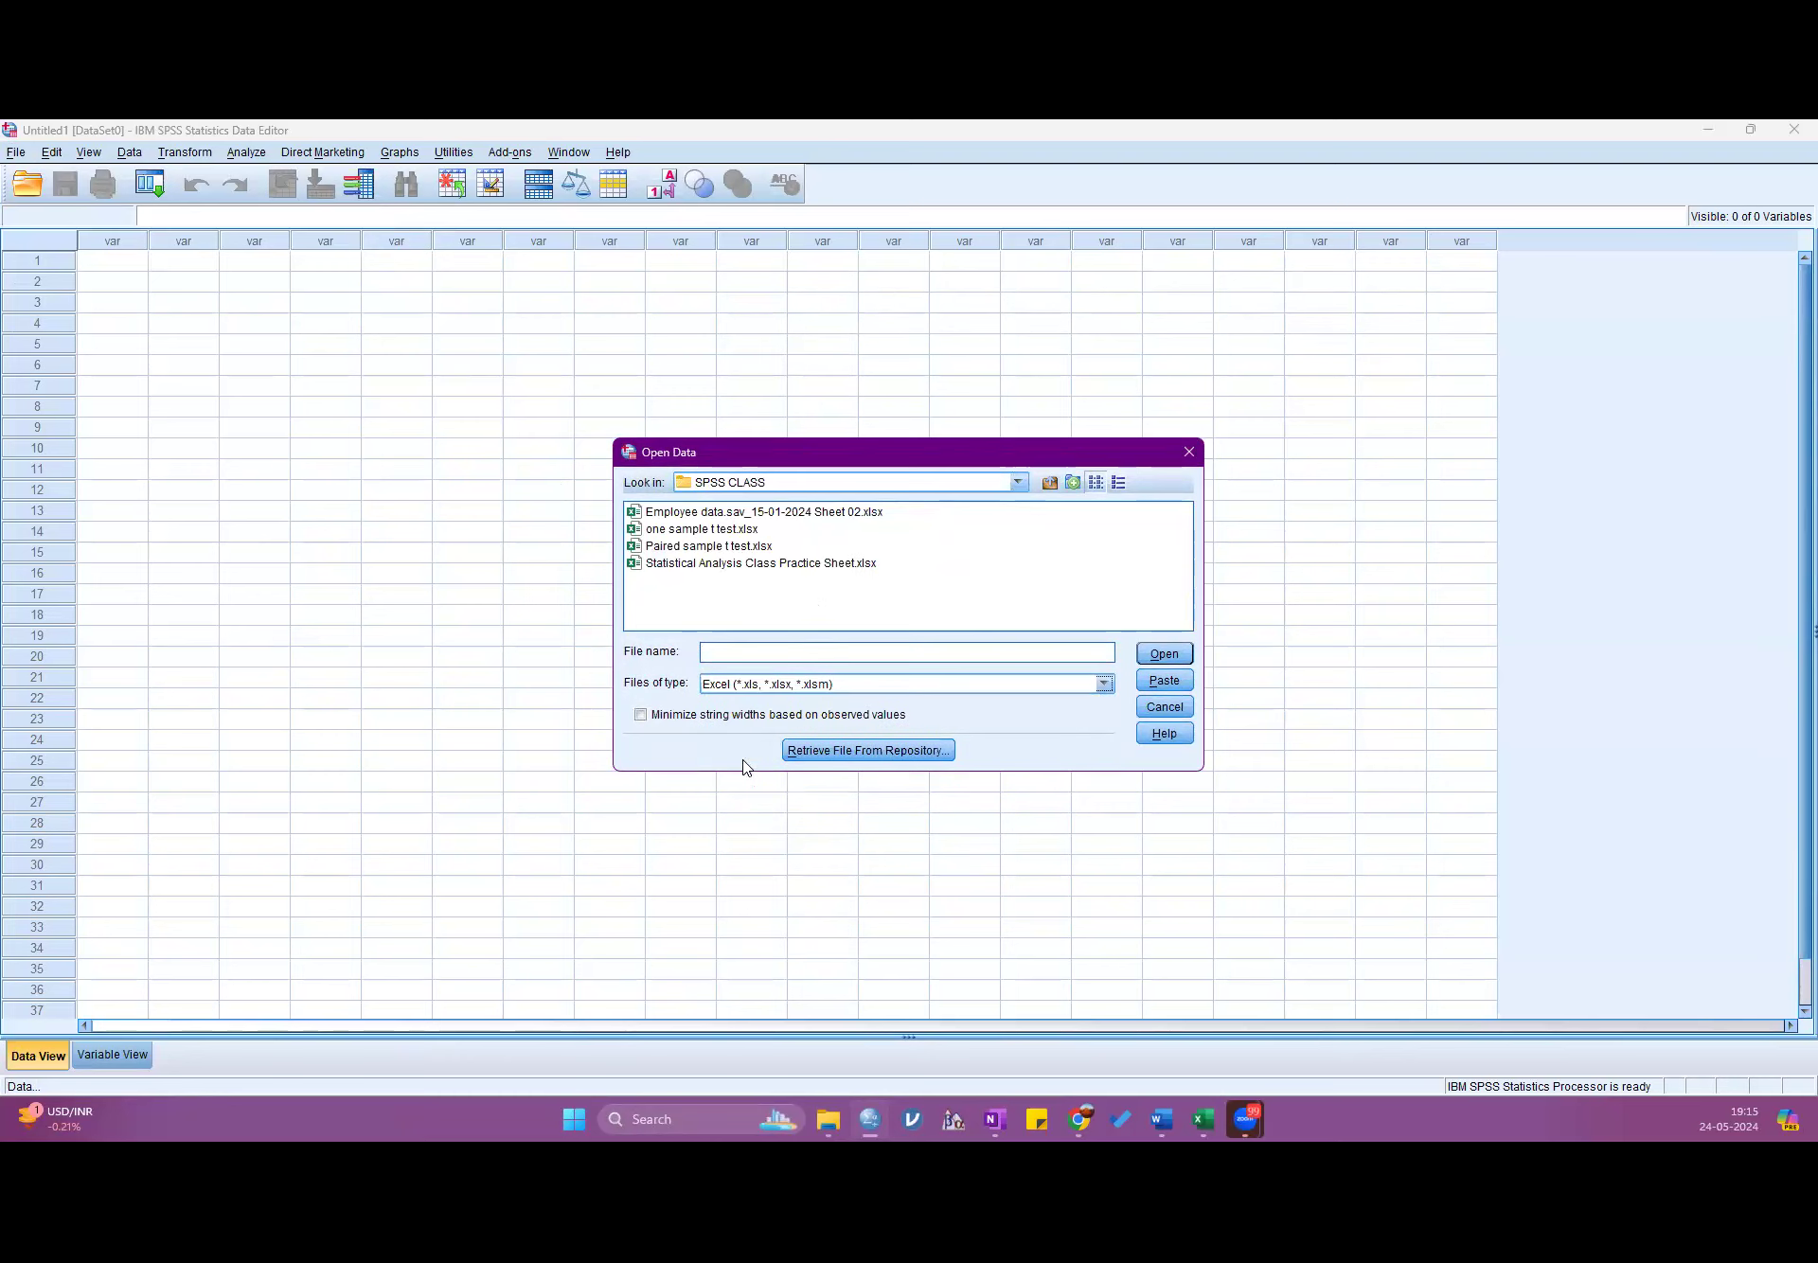
- Open Statistical Analysis Class Practice Sheet.xlsx and import its data as a new dataset
{"action": "left_click", "coordinate": [744, 566]}
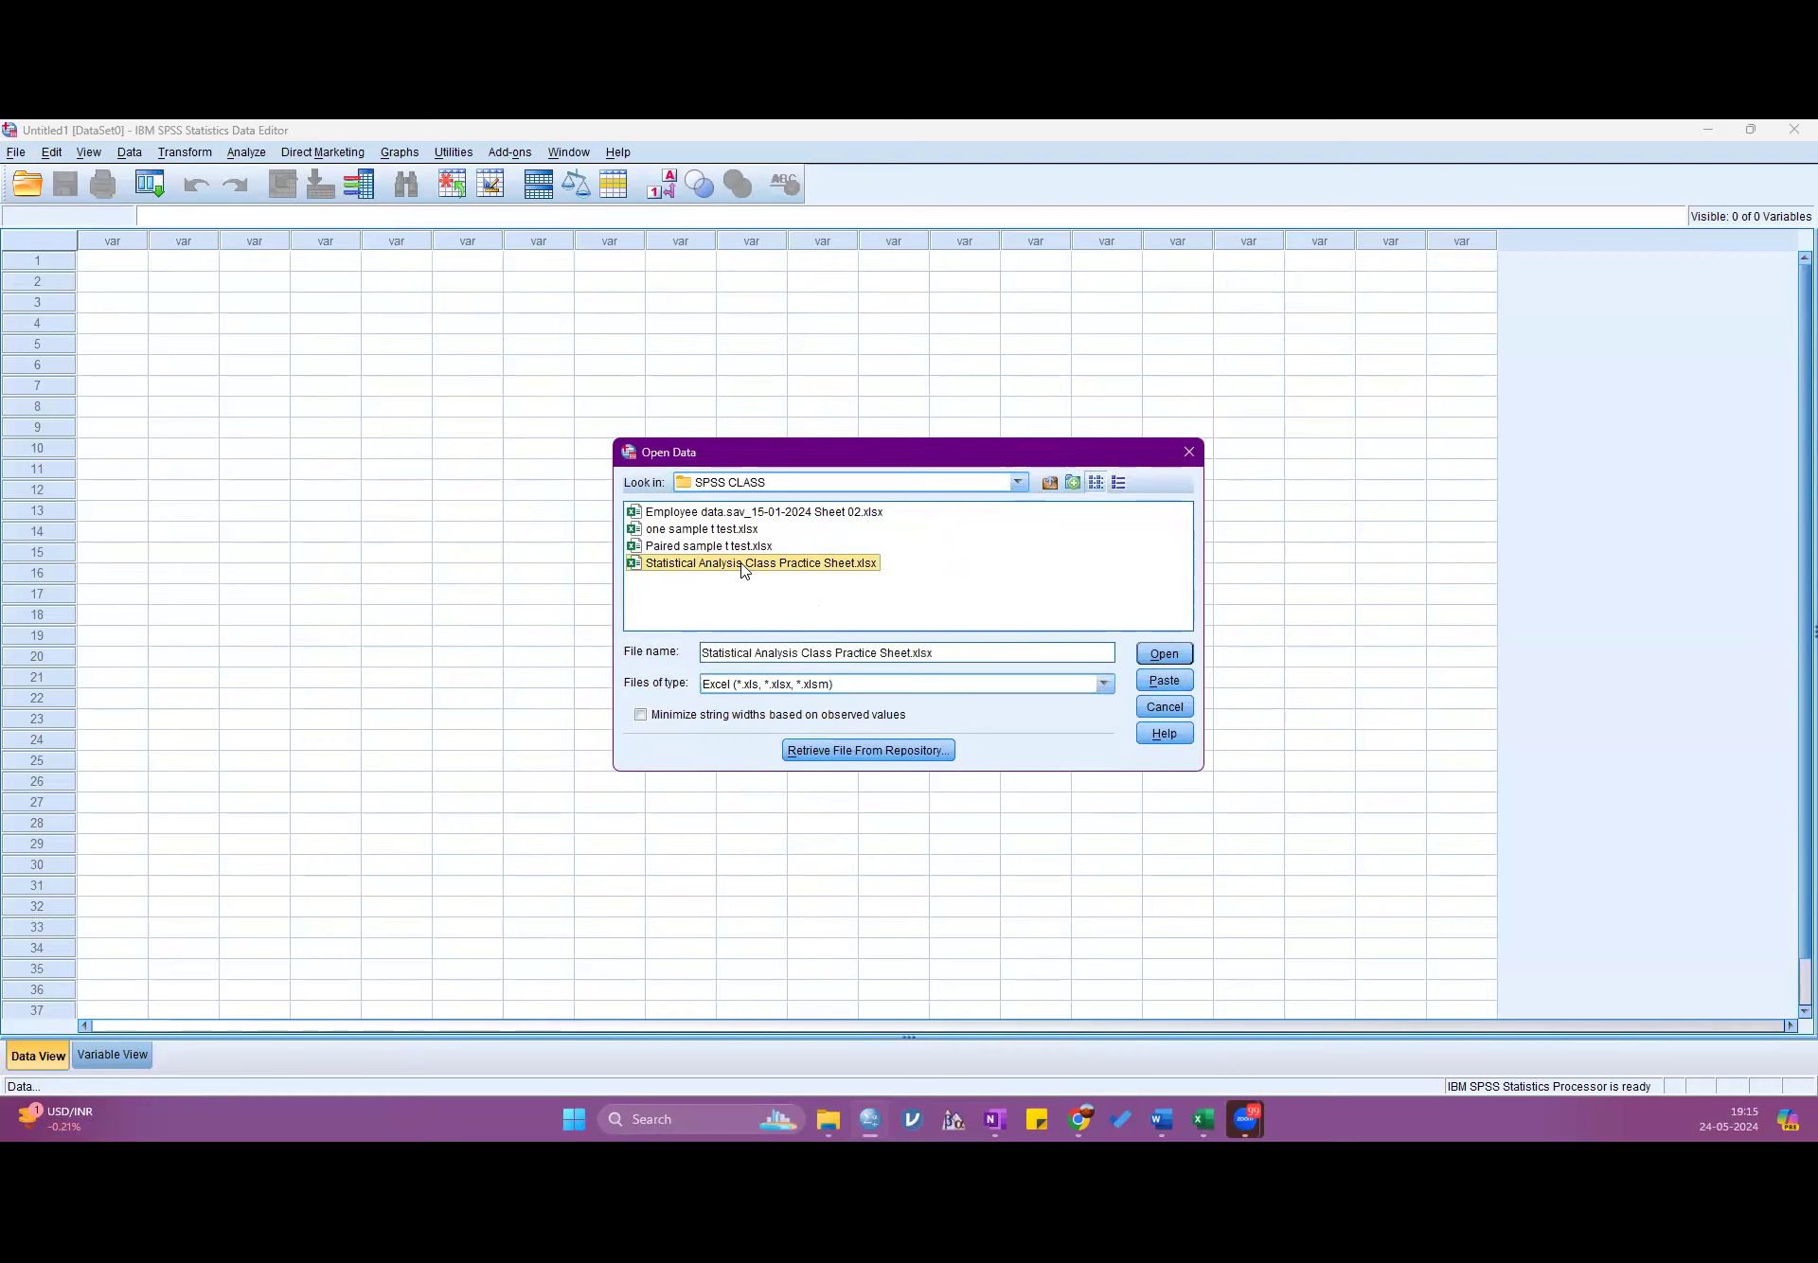
{"action": "double_click", "coordinate": [744, 566]}
{"action": "left_click", "coordinate": [744, 566]}
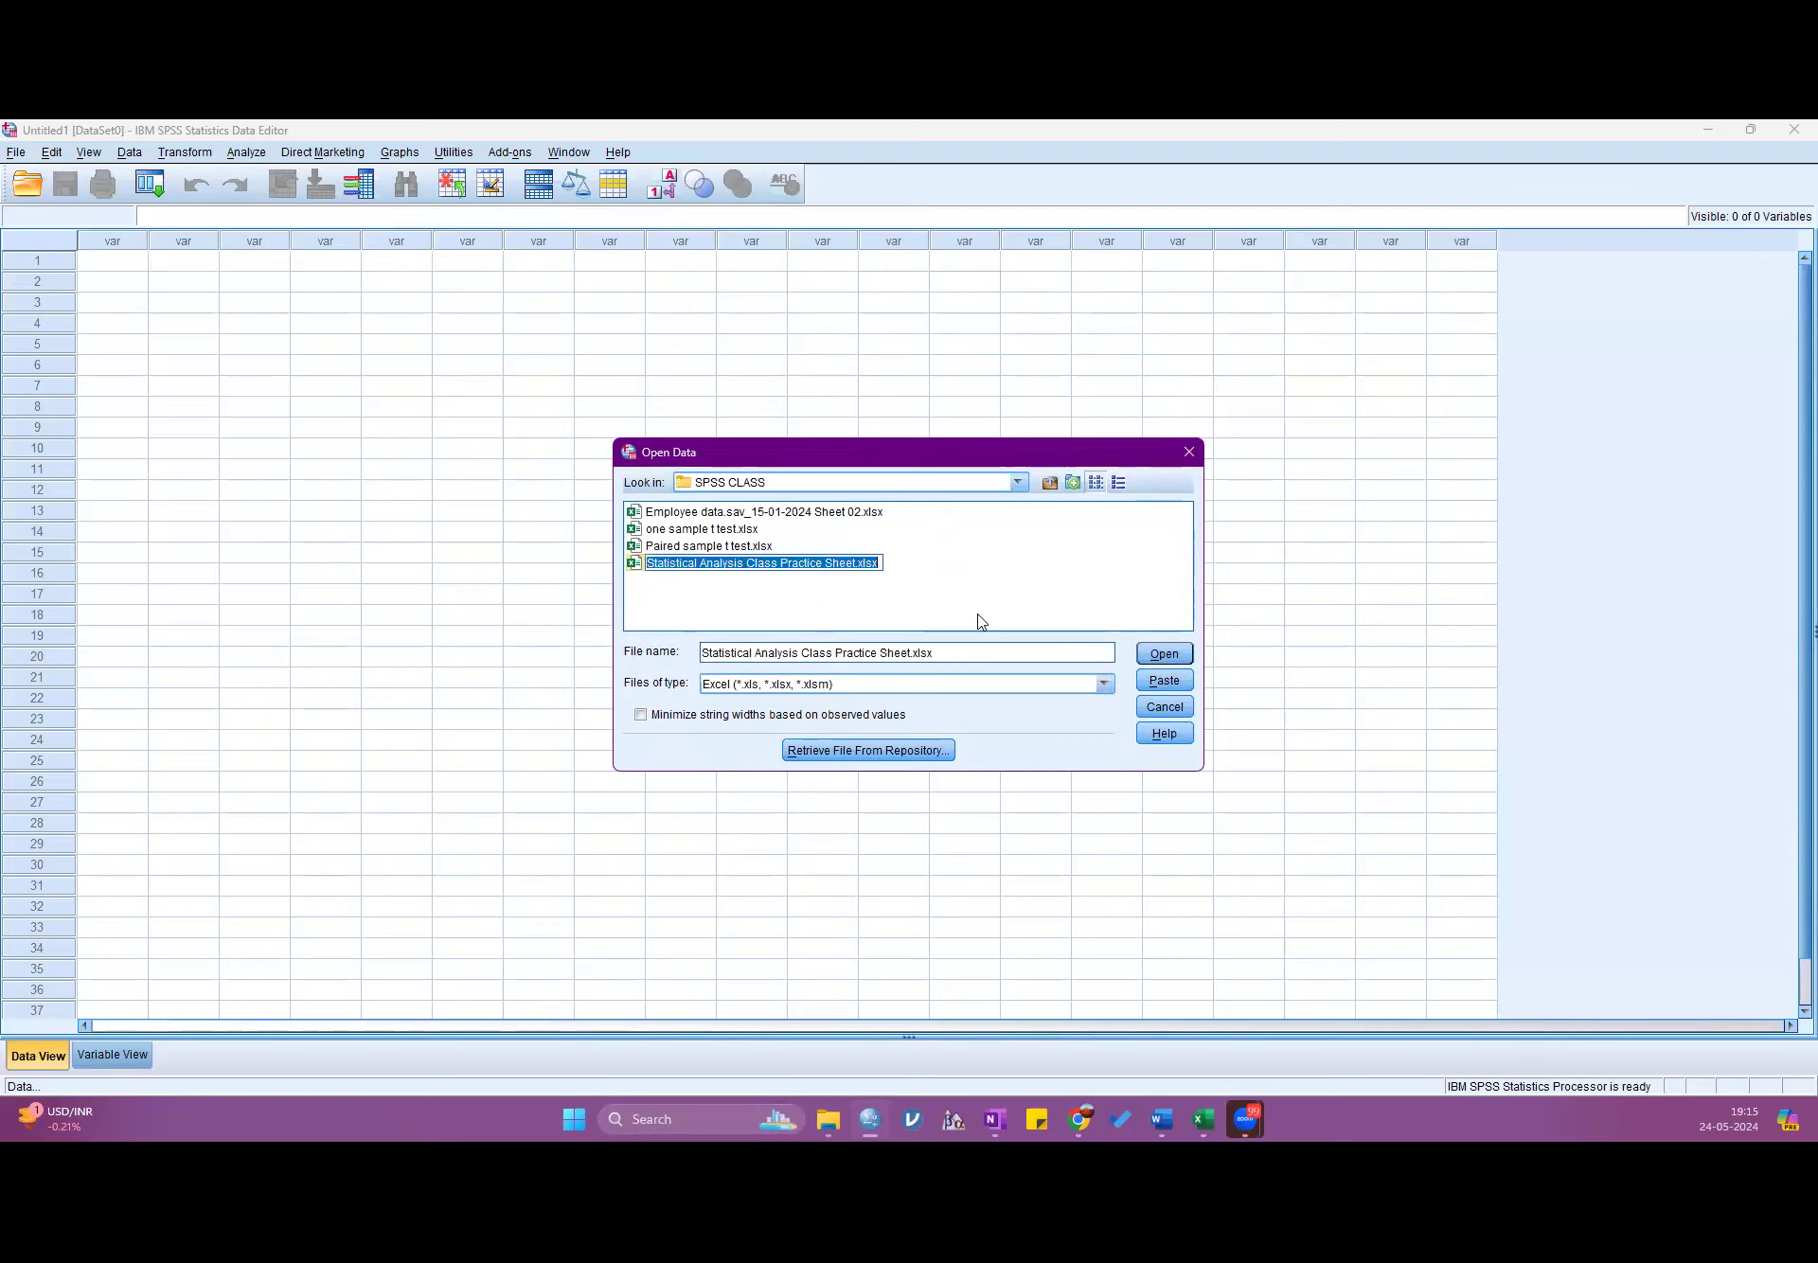
{"action": "left_click", "coordinate": [1168, 660]}
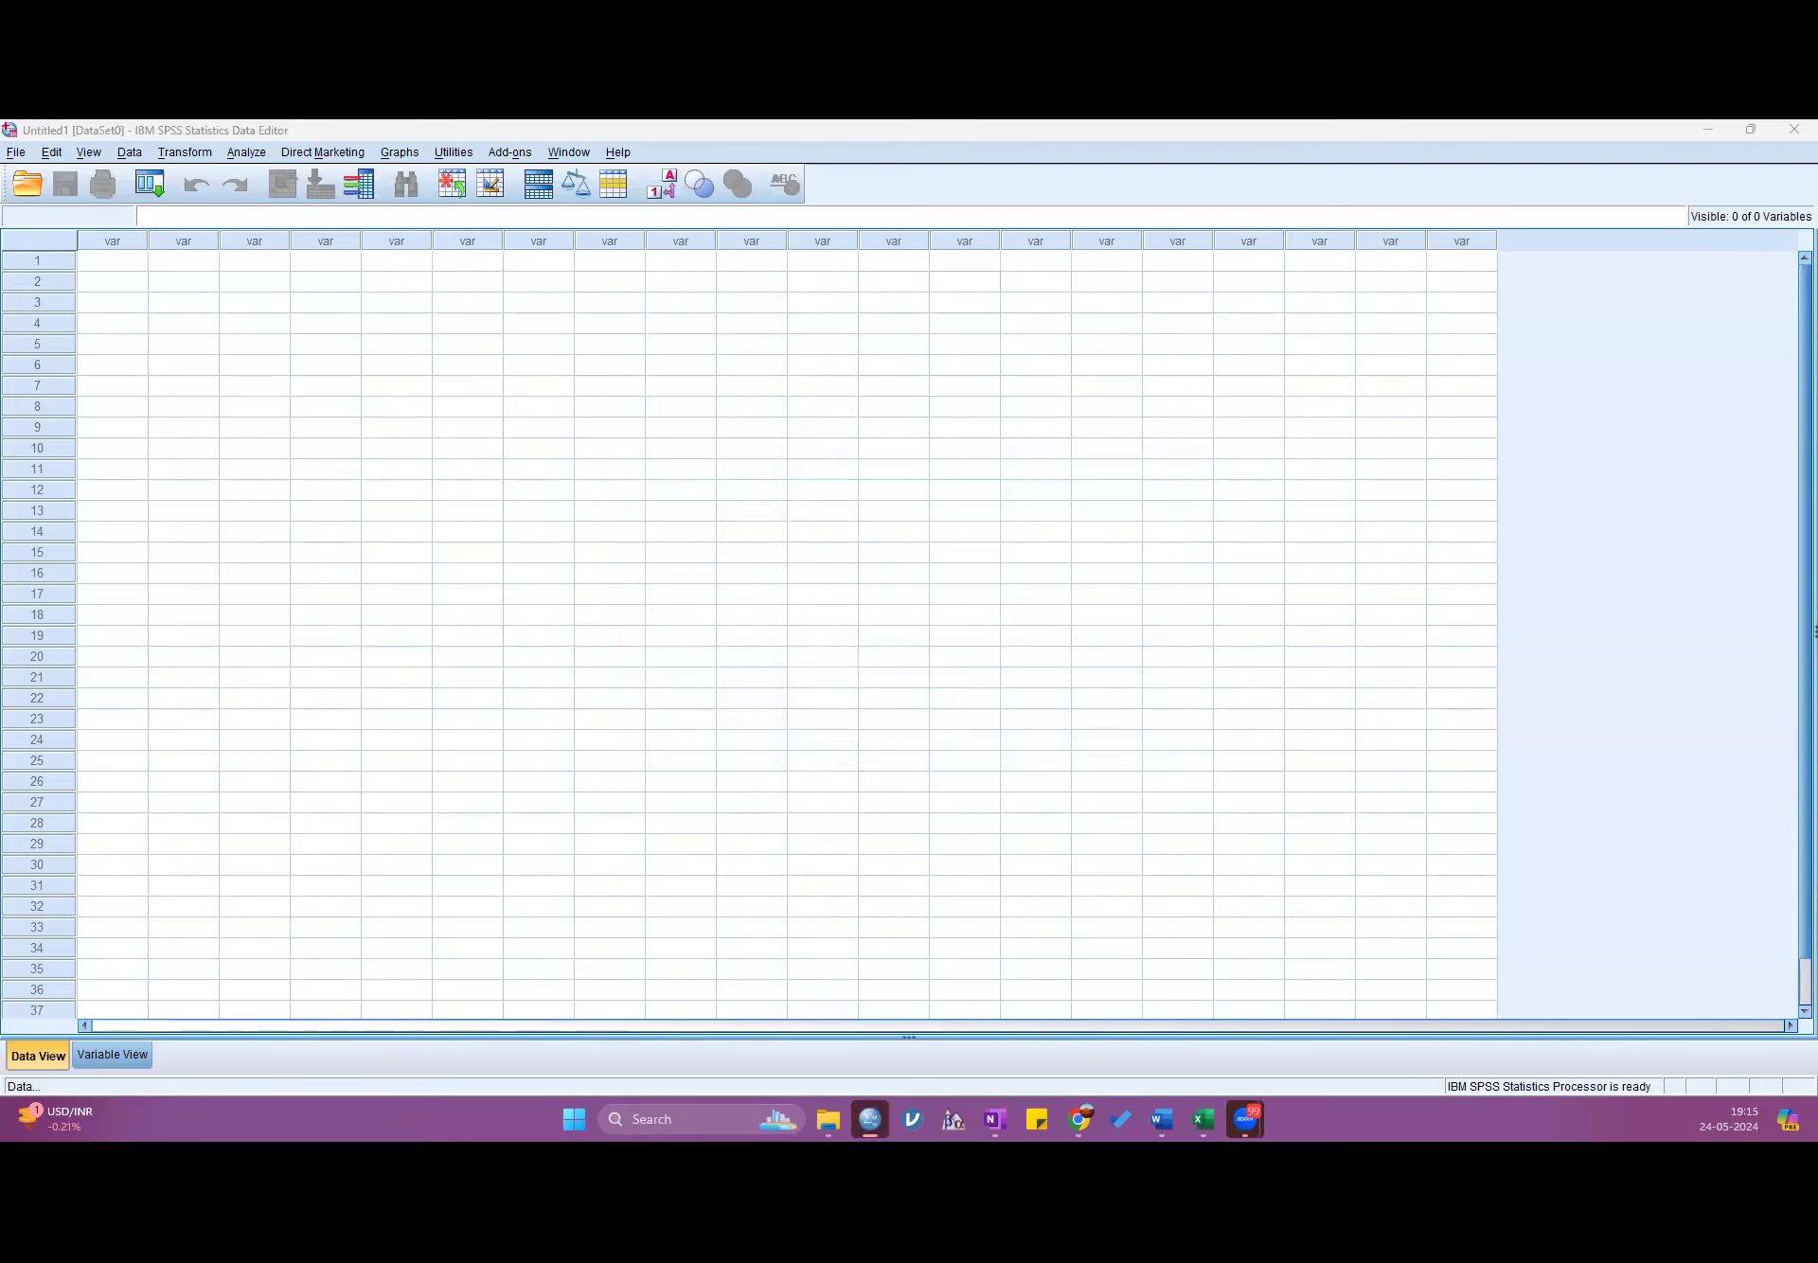
{"action": "left_click", "coordinate": [660, 631]}
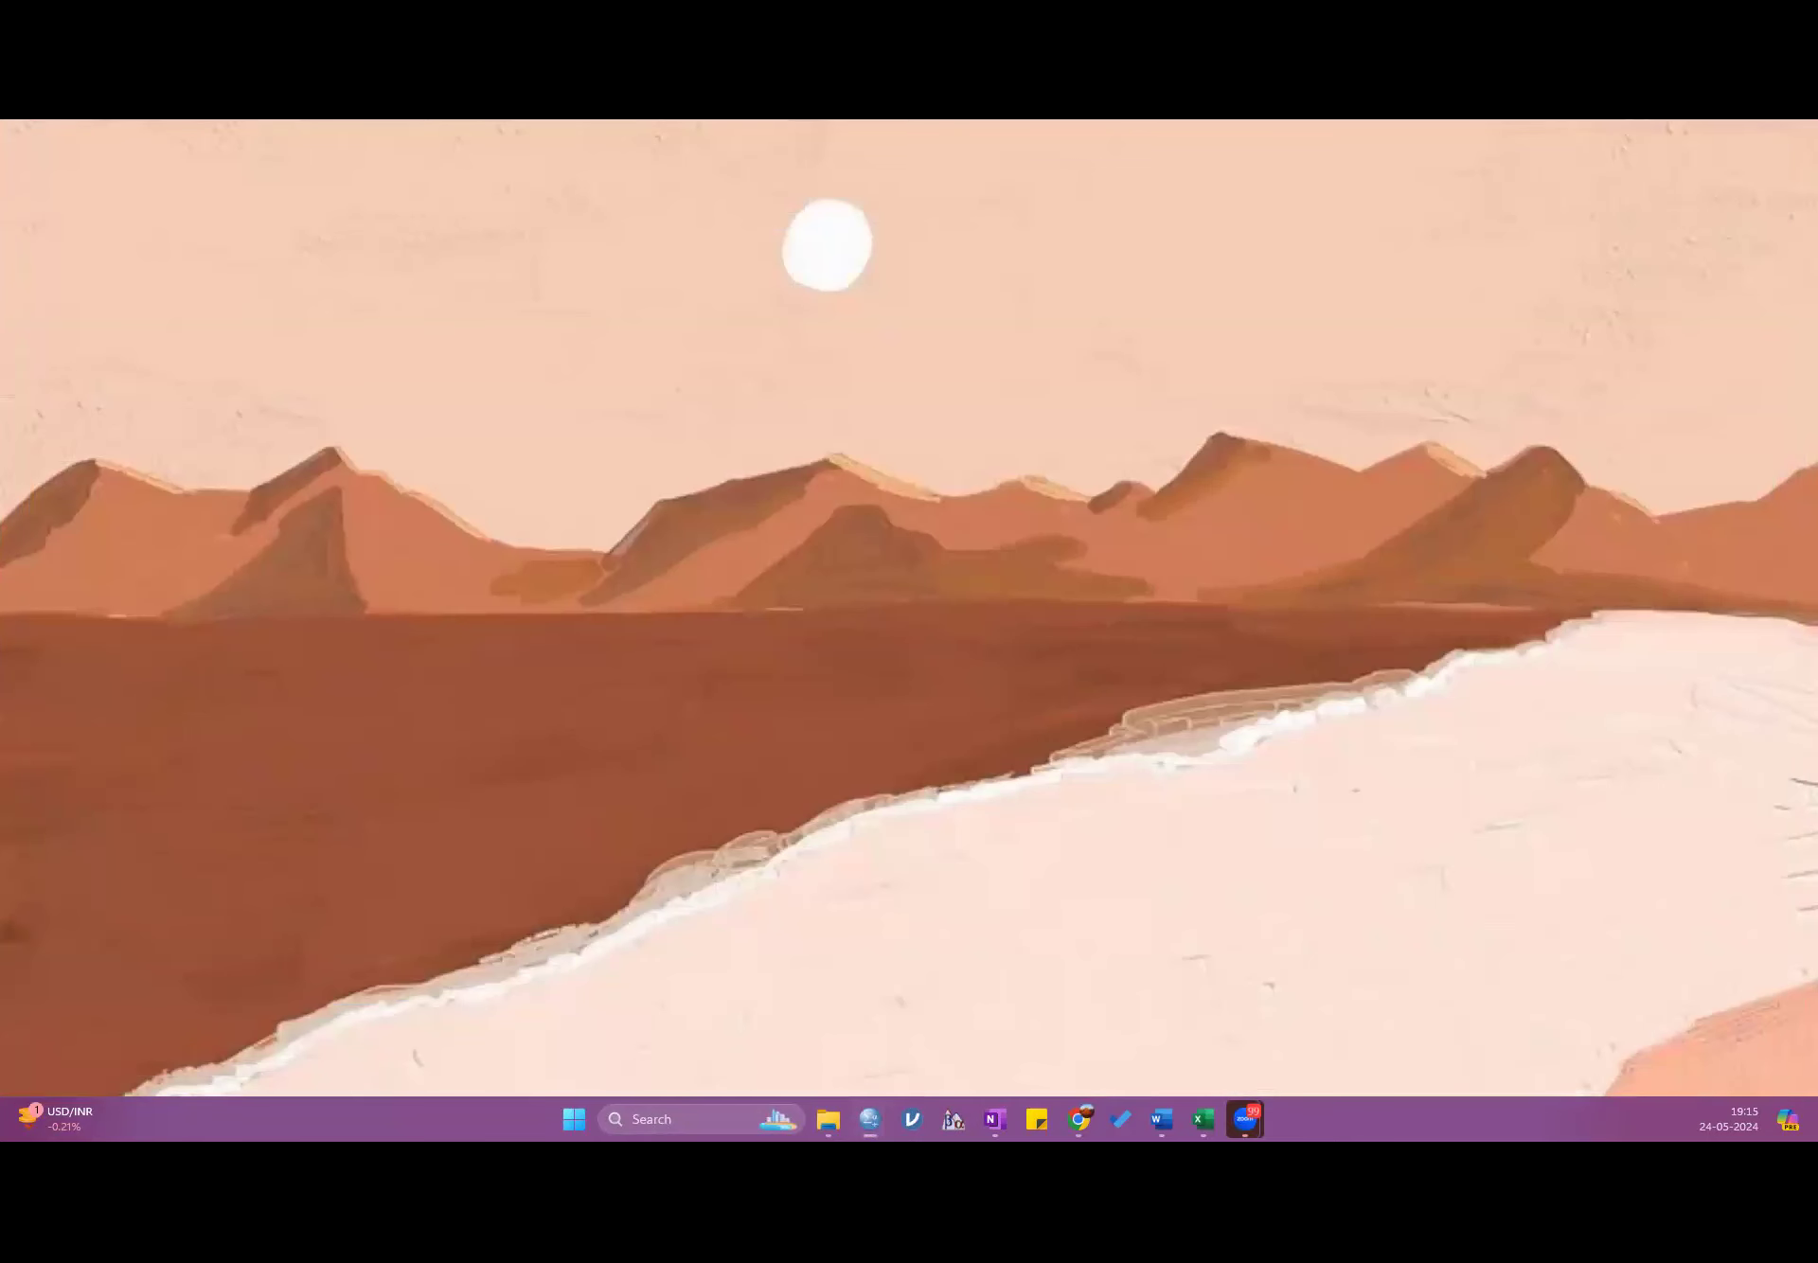
{"action": "left_click_drag", "start_coordinate": [985, 122], "coordinate": [962, 208]}
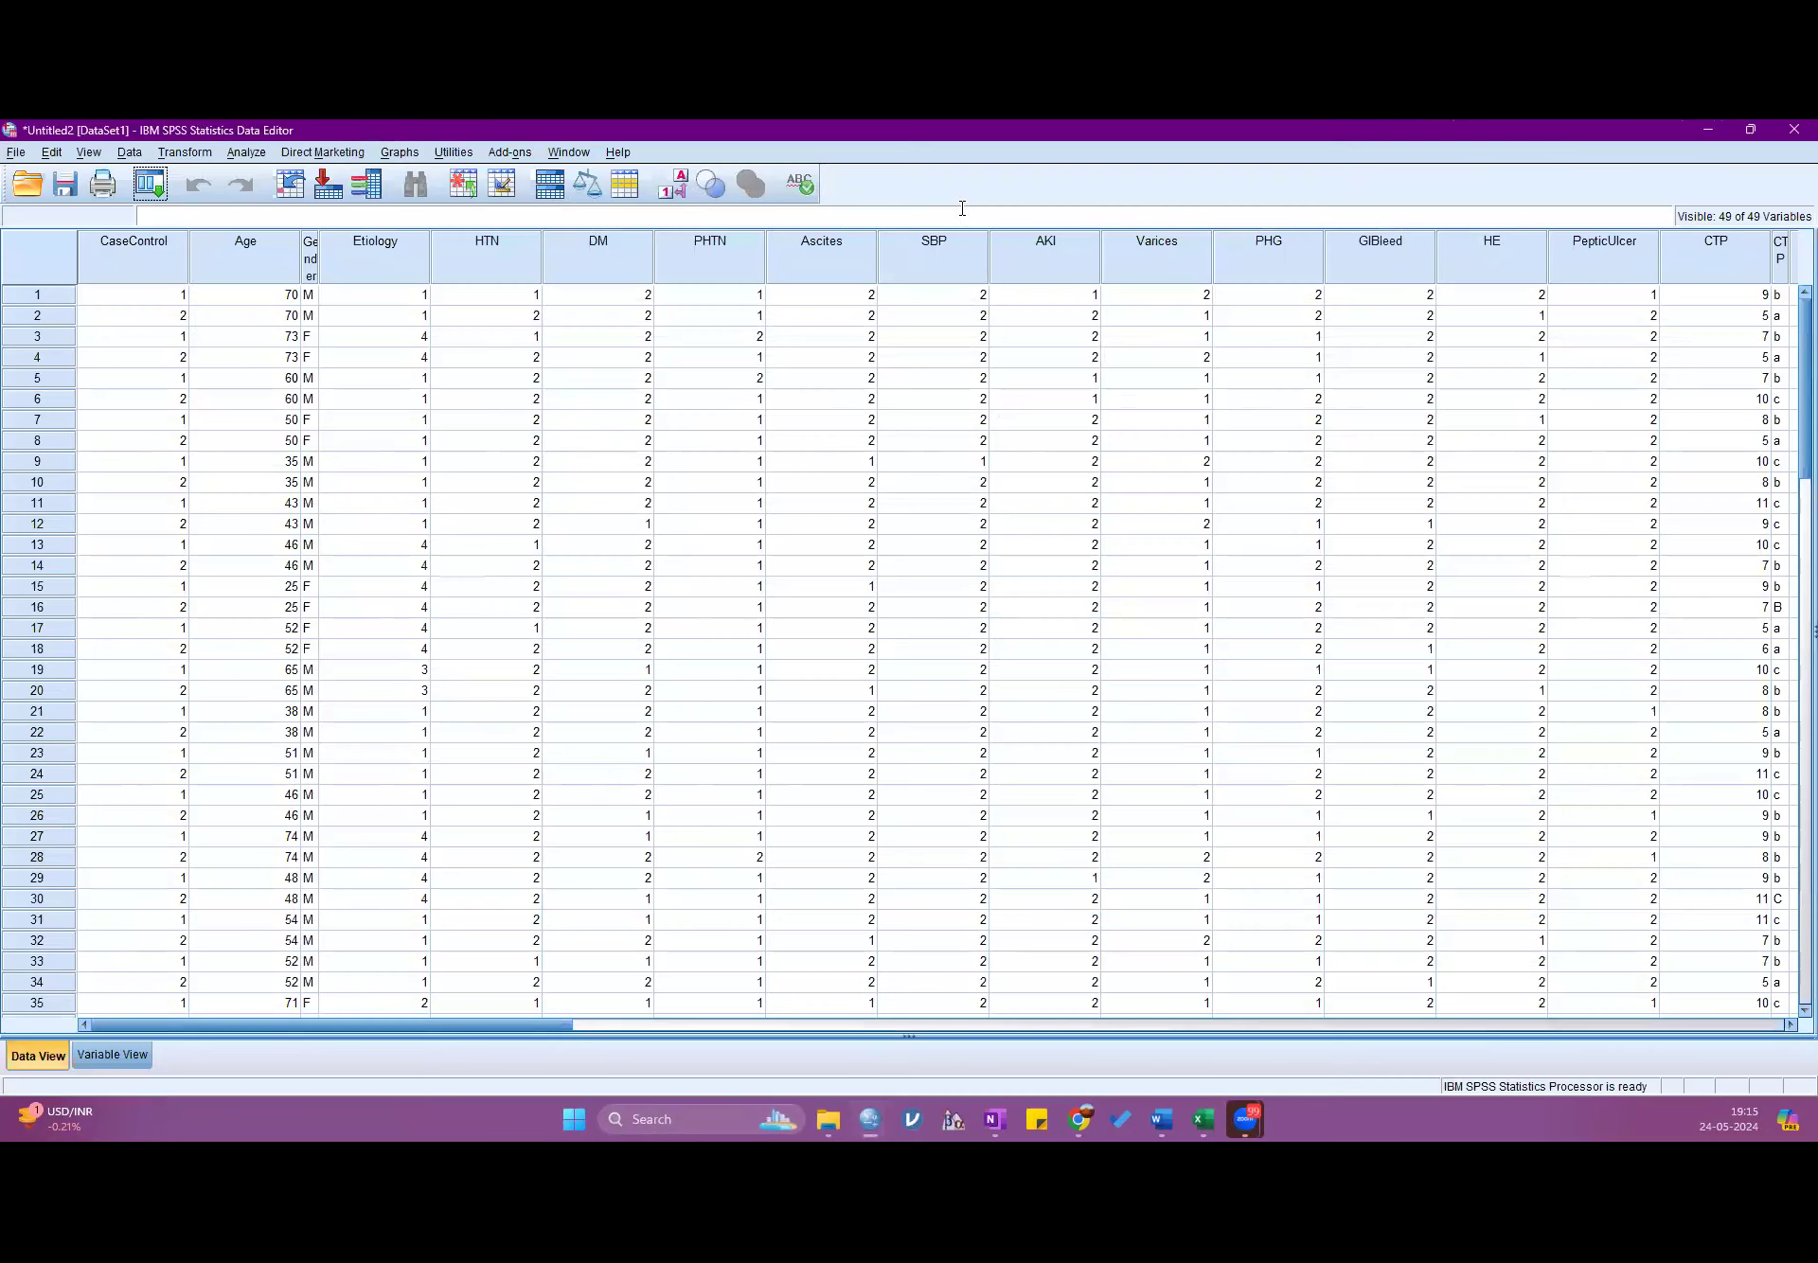
- Widen the Gender column in the data grid so its name fits on one line
{"action": "left_click", "coordinate": [310, 256]}
{"action": "left_click_drag", "start_coordinate": [319, 255], "coordinate": [404, 255]}
{"action": "left_click", "coordinate": [467, 410]}
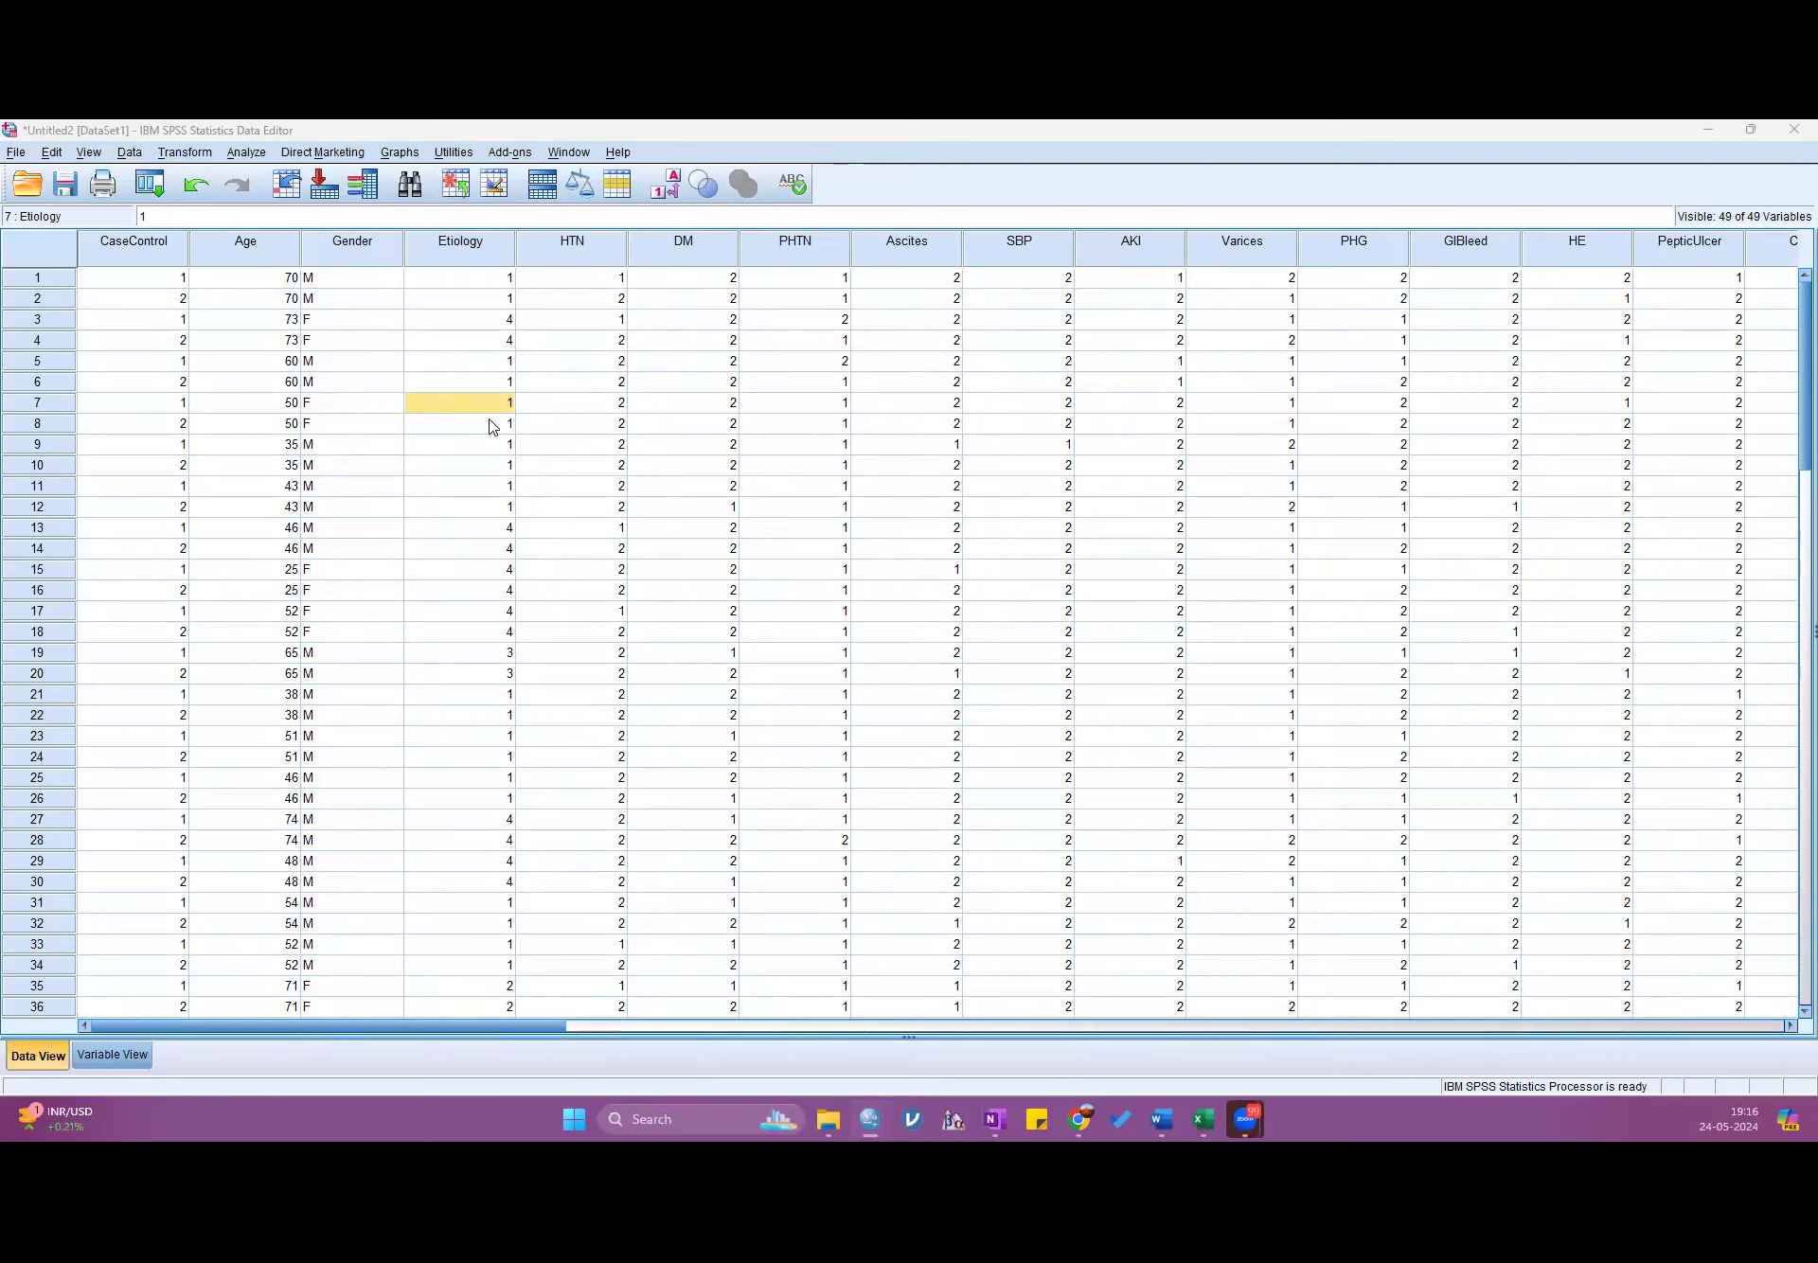
{"action": "left_click", "coordinate": [251, 159]}
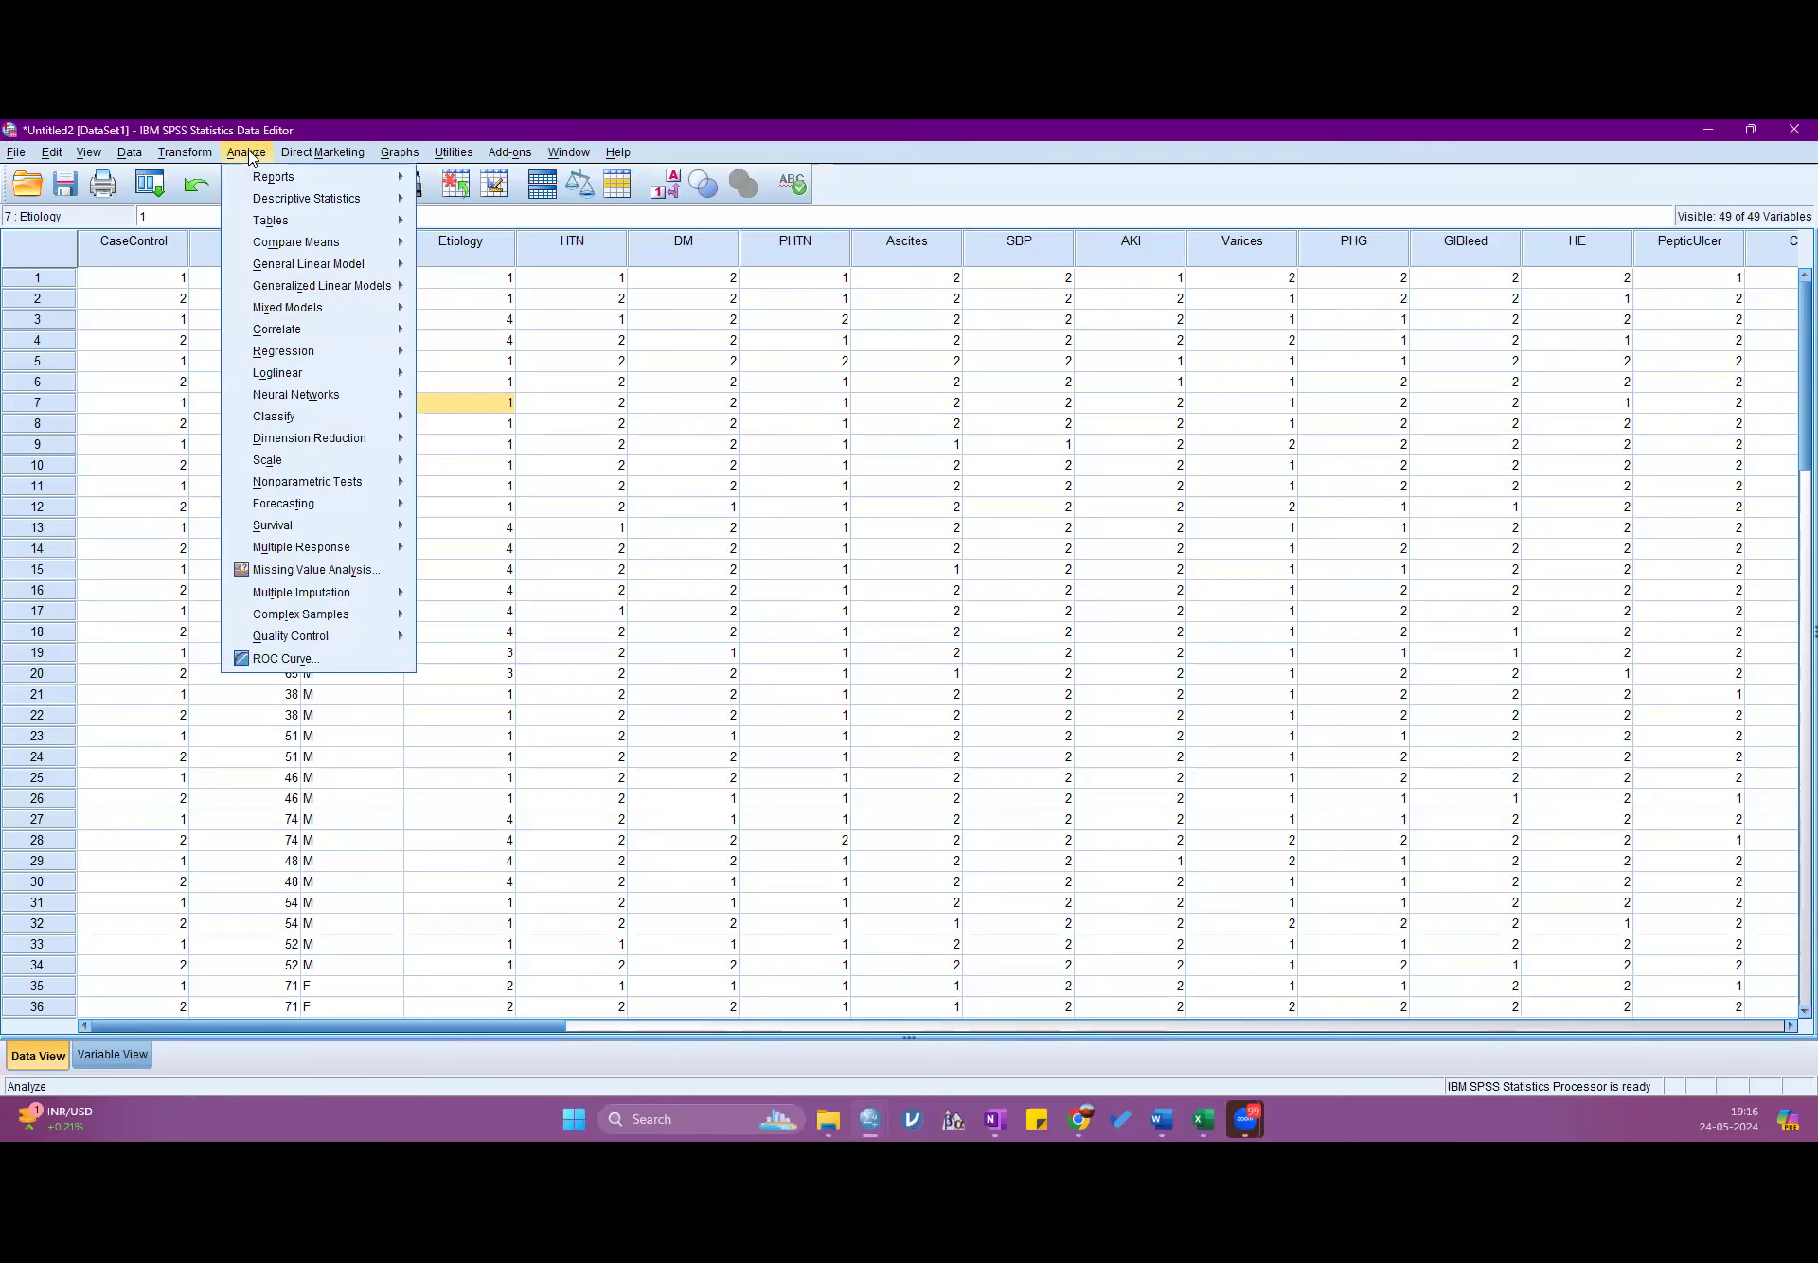
{"action": "mouse_move", "coordinate": [270, 421]}
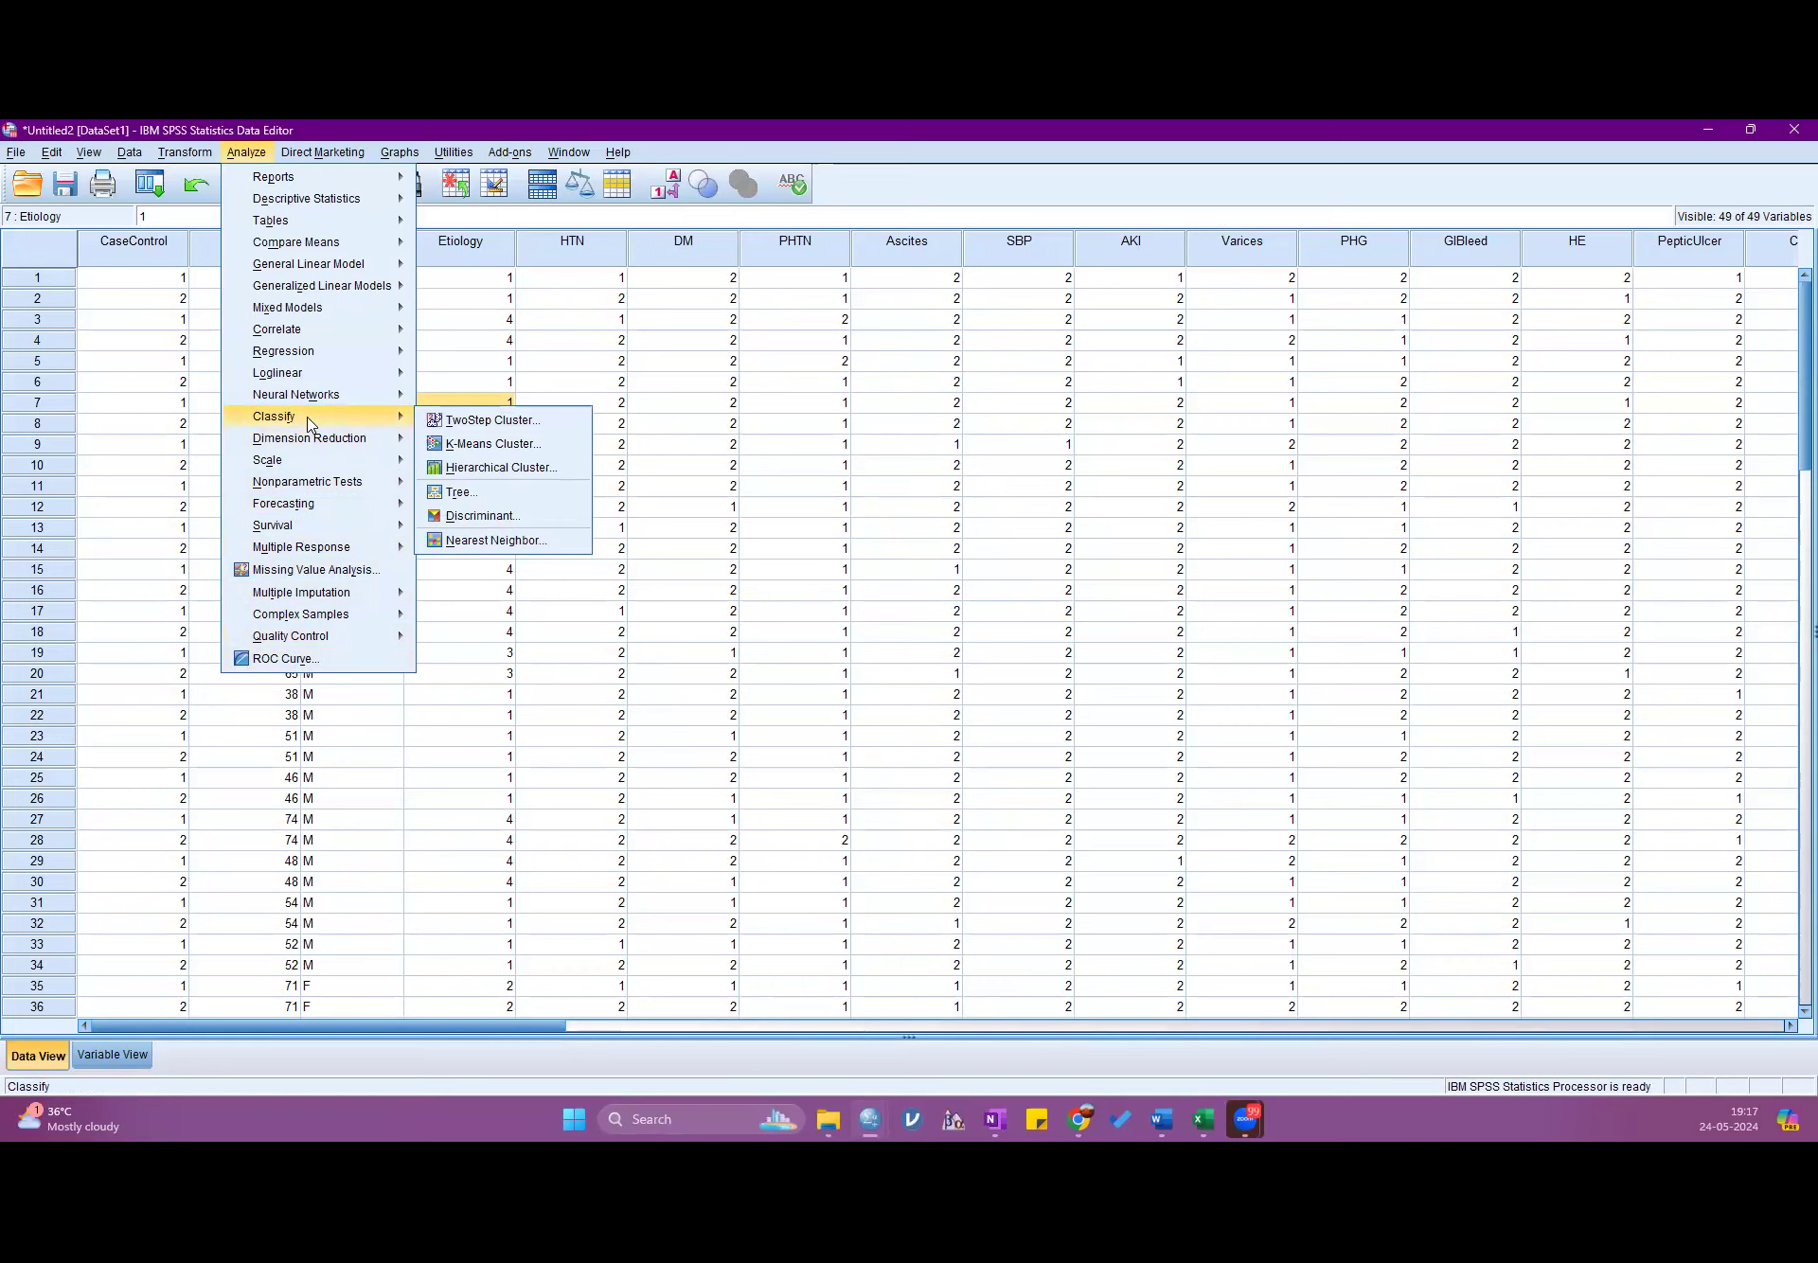
{"action": "left_click", "coordinate": [754, 386]}
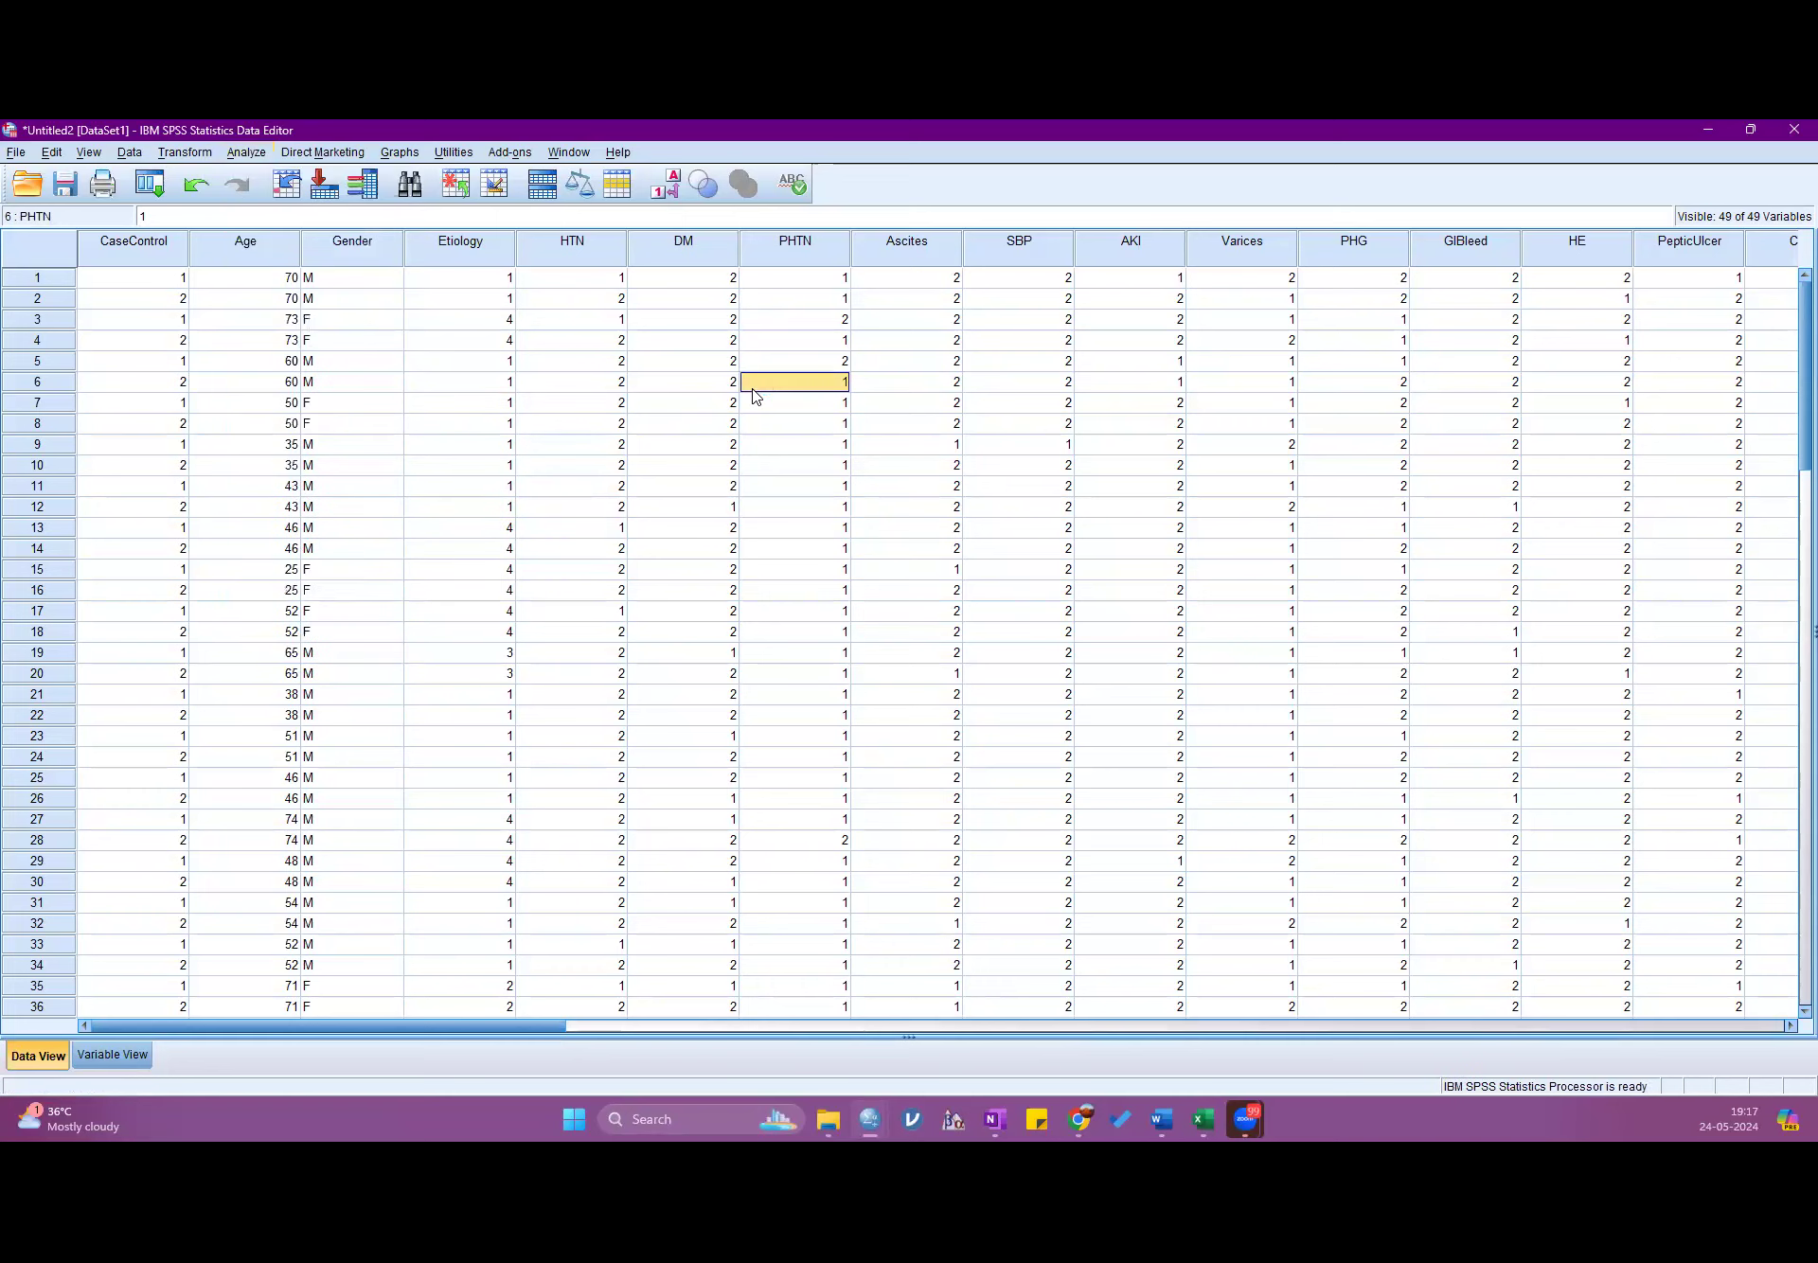
- Examine the group codes in the CaseControl column for the first two cases
{"action": "key", "text": "Left"}
{"action": "key", "text": "Left"}
{"action": "key", "text": "Left"}
{"action": "key", "text": "Left"}
{"action": "key", "text": "Left"}
{"action": "key", "text": "Left"}
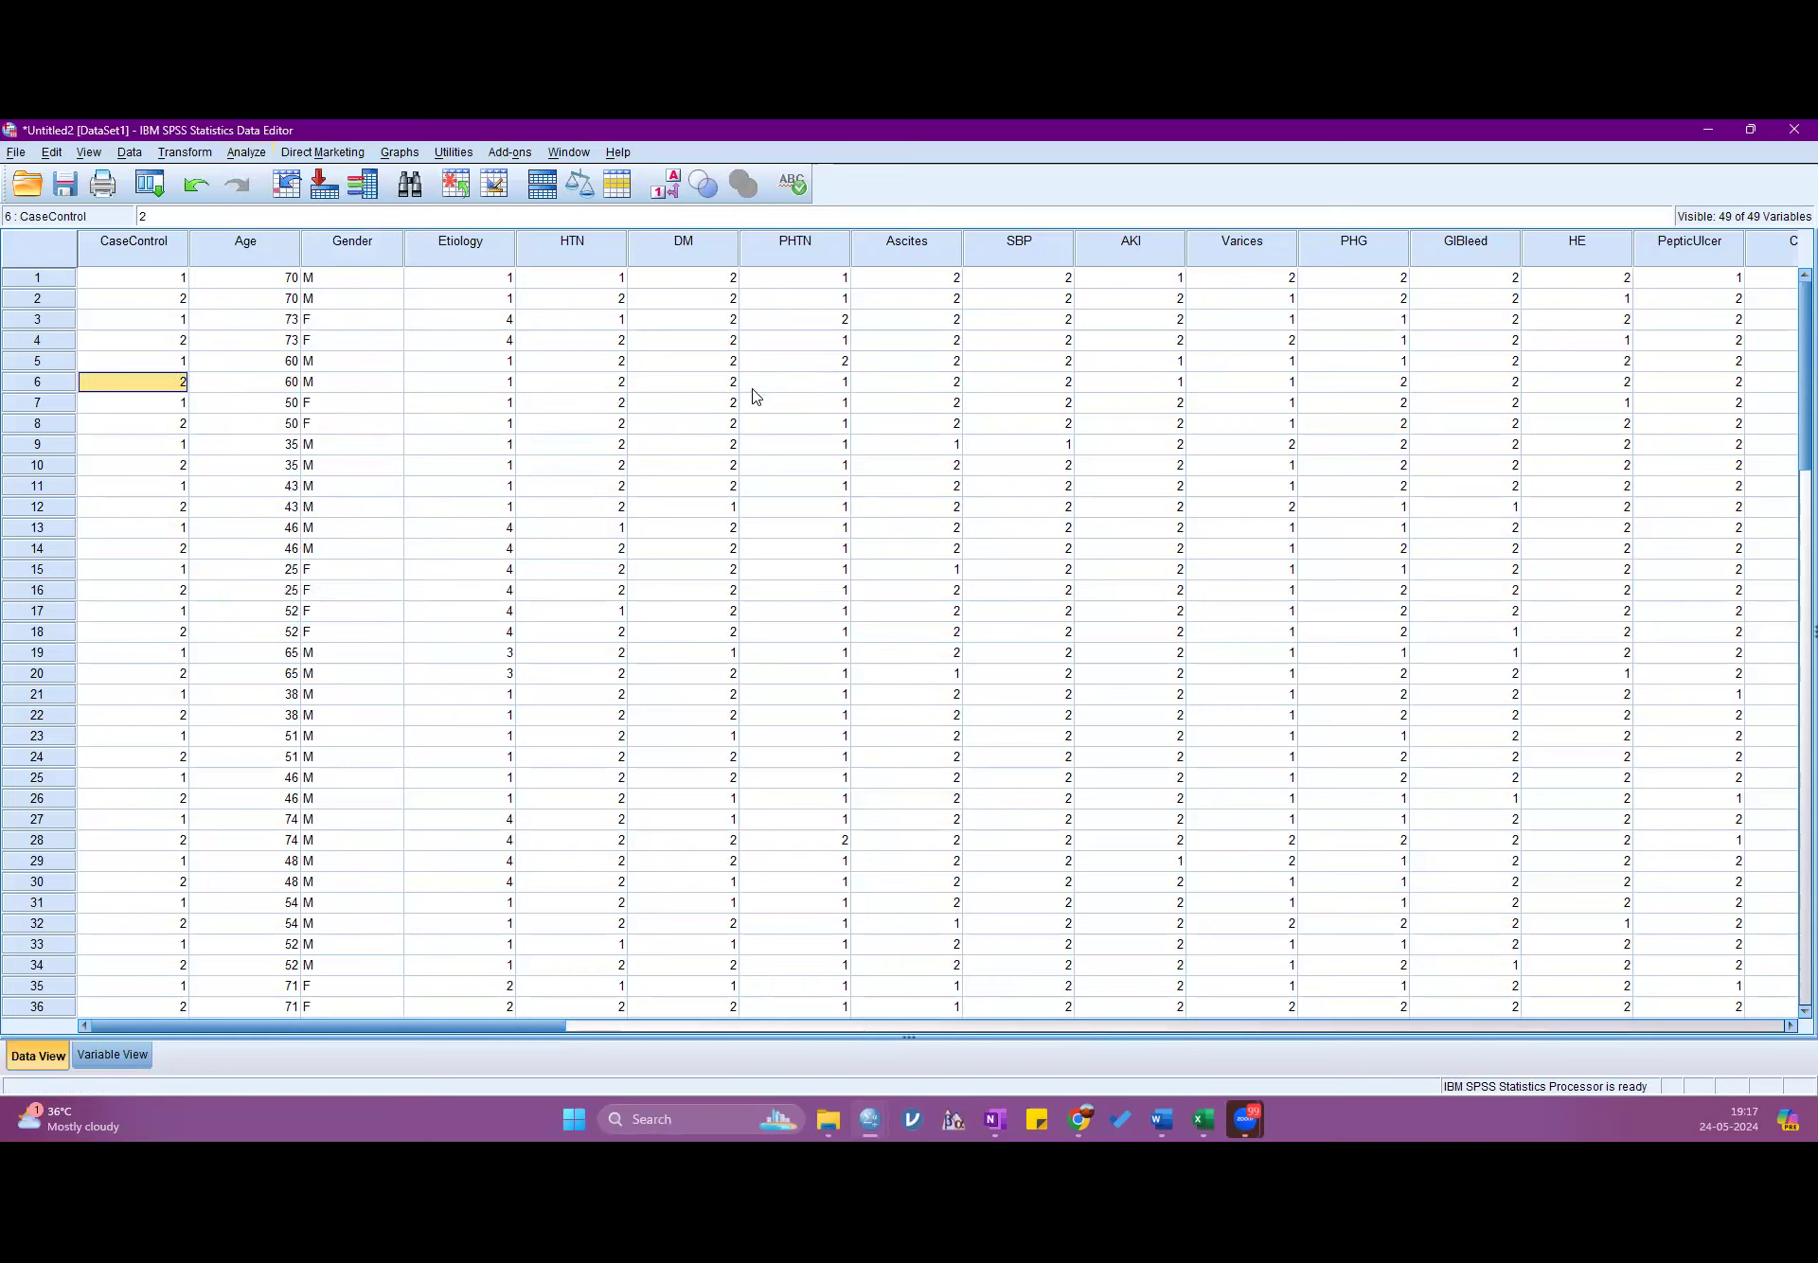
{"action": "key", "text": "Up"}
{"action": "key", "text": "Up"}
{"action": "key", "text": "Up"}
{"action": "key", "text": "Up"}
{"action": "key", "text": "Up"}
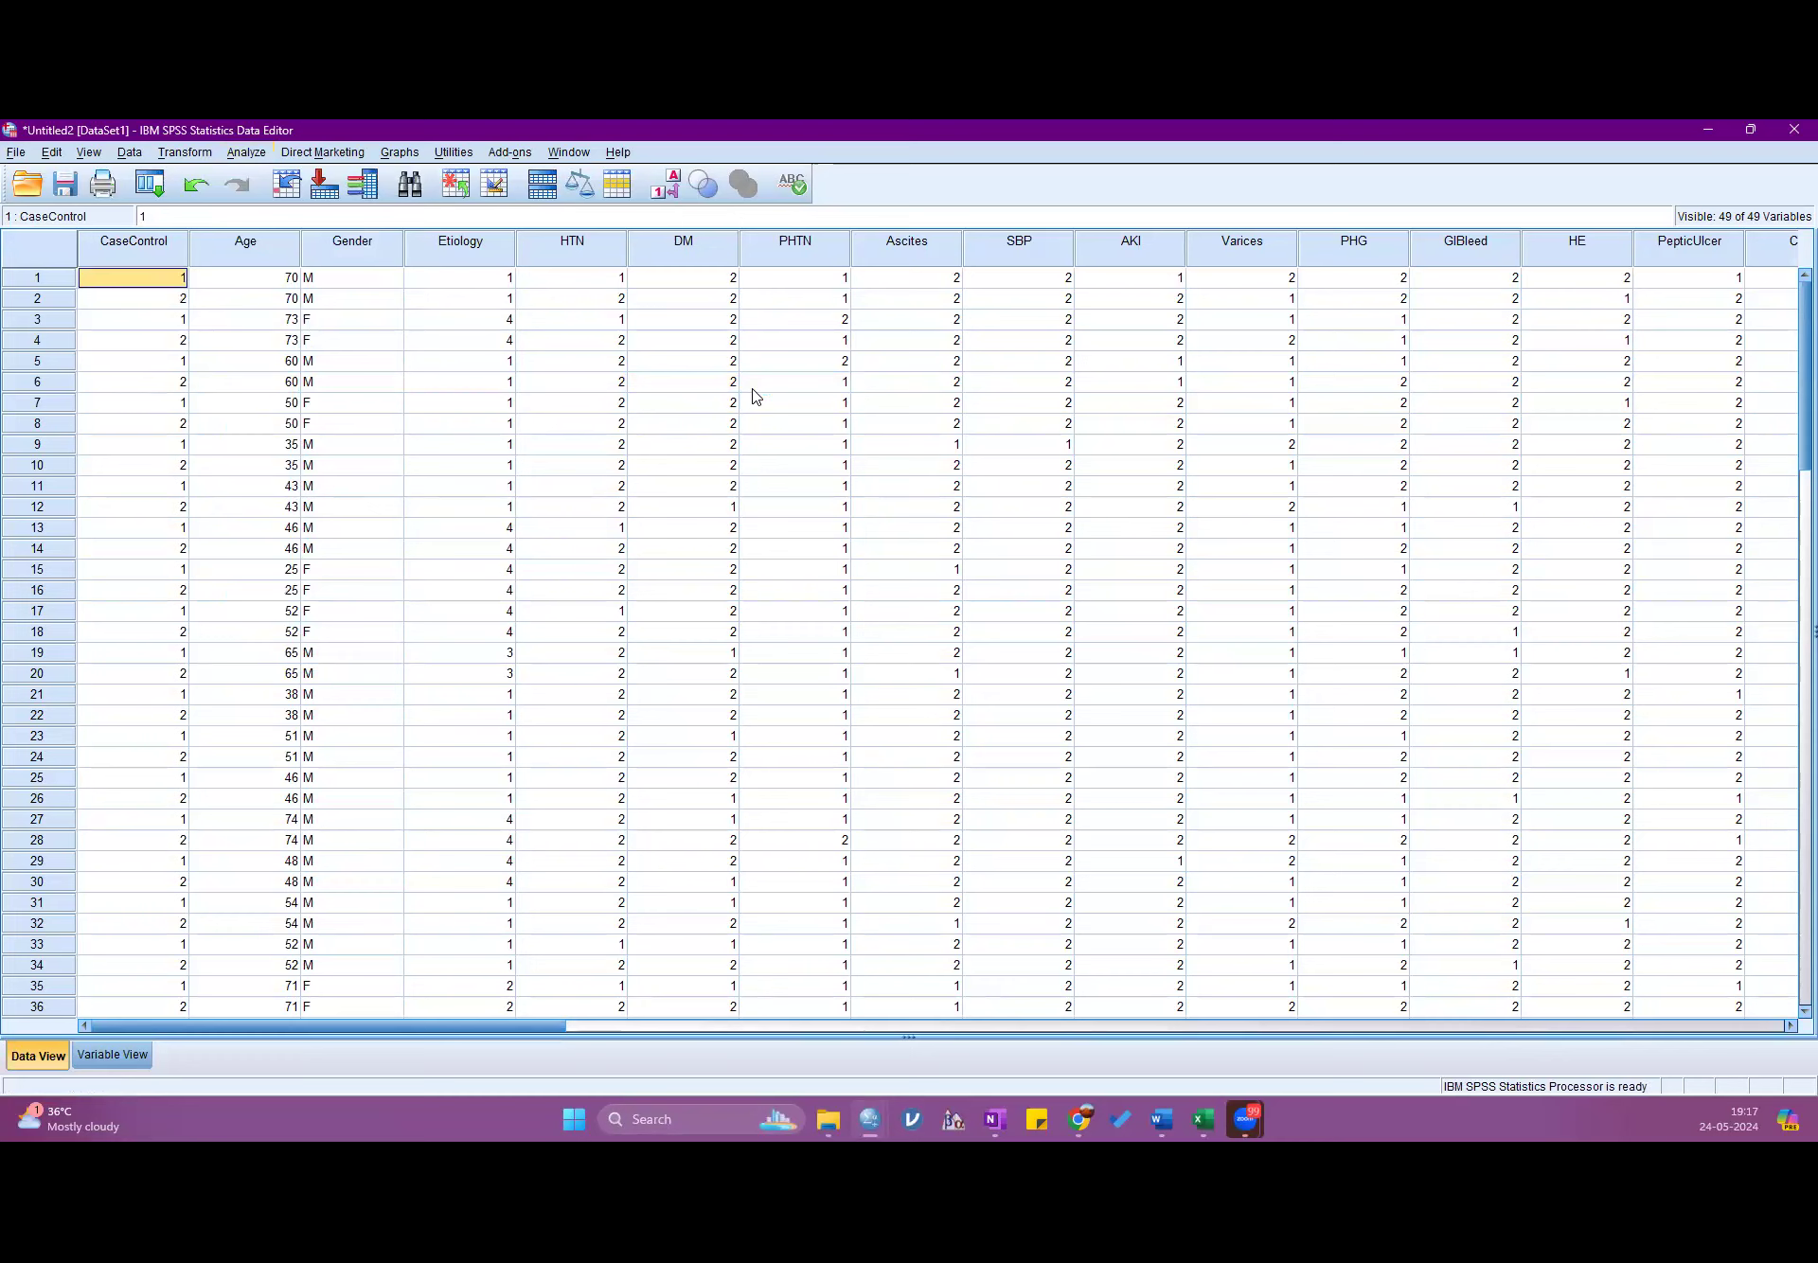
{"action": "key", "text": "Down"}
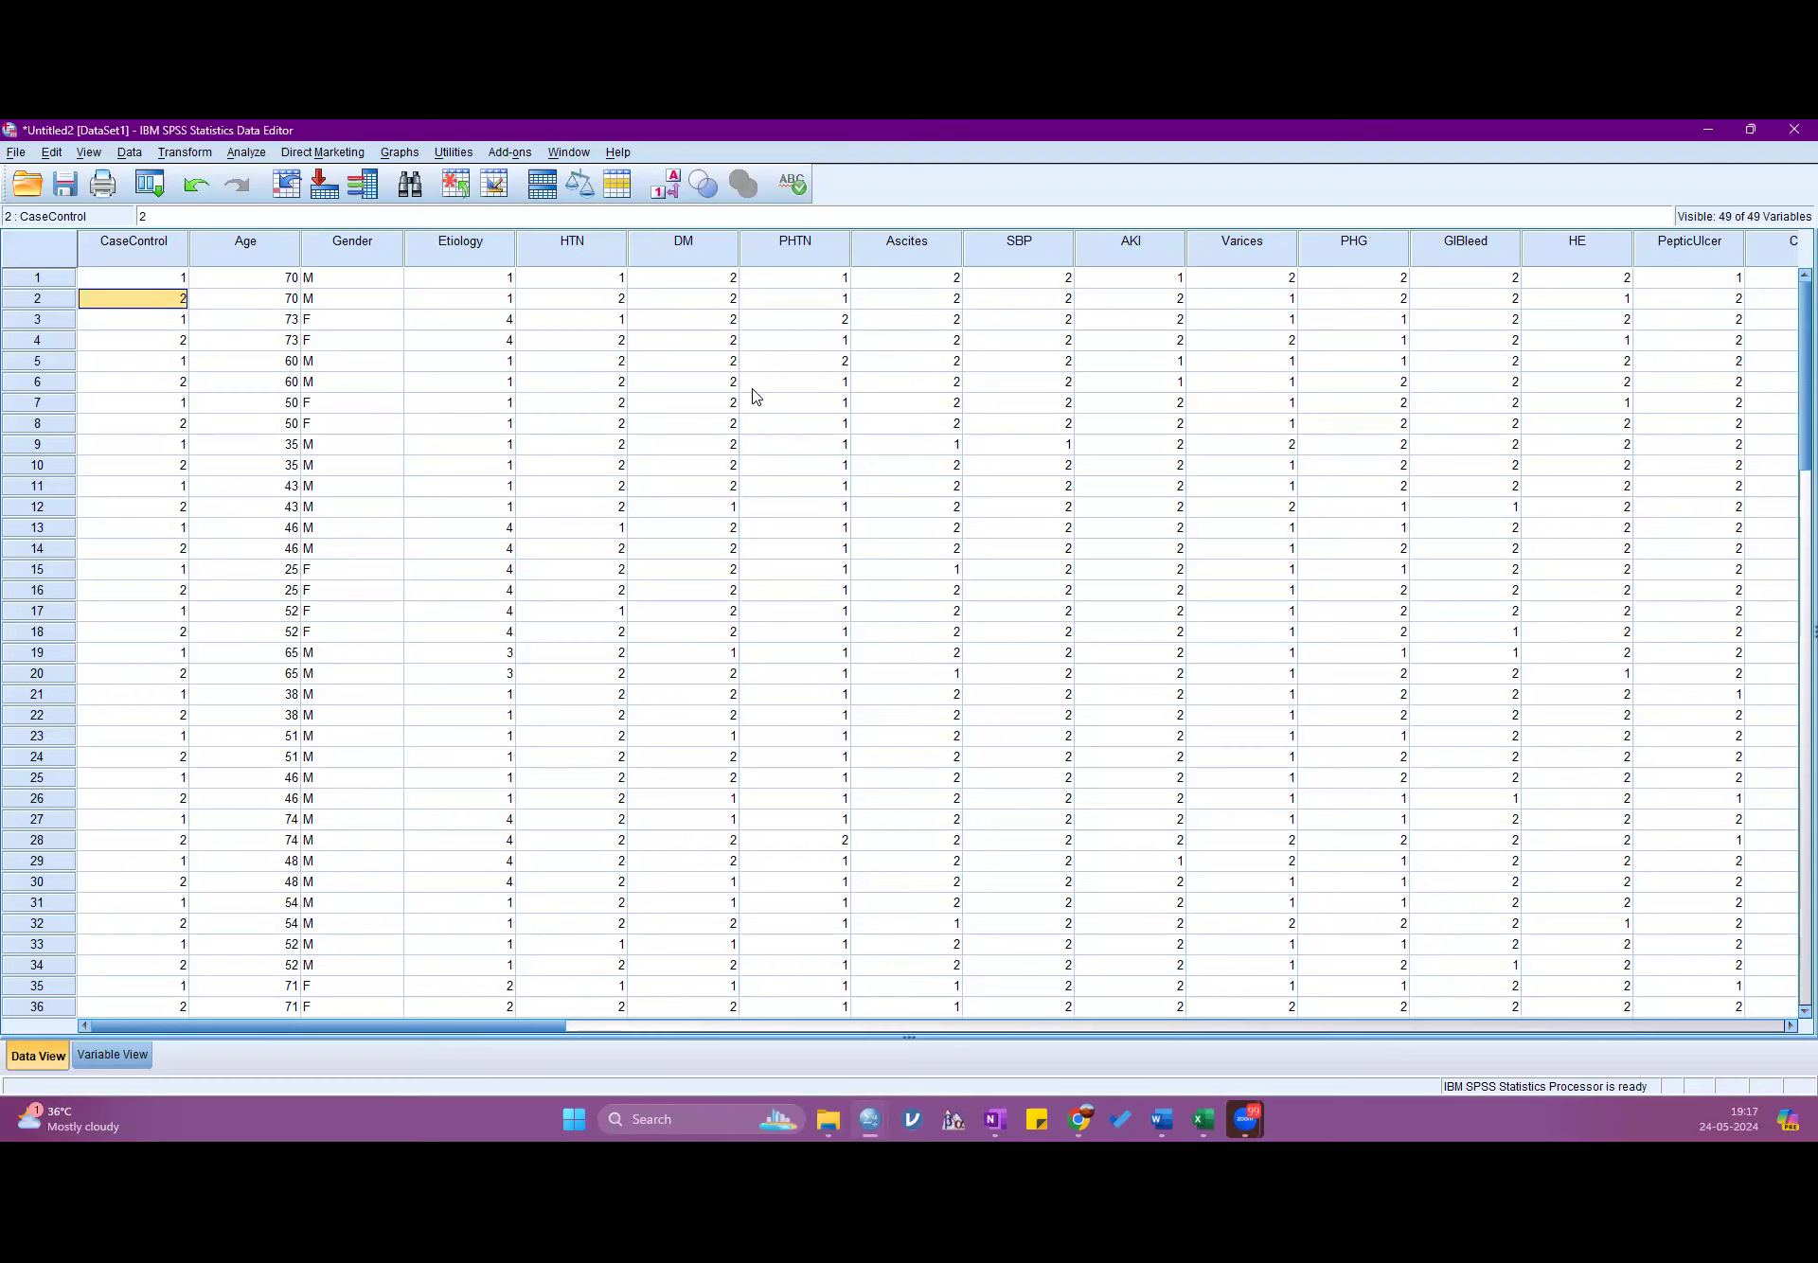
{"action": "key", "text": "Up"}
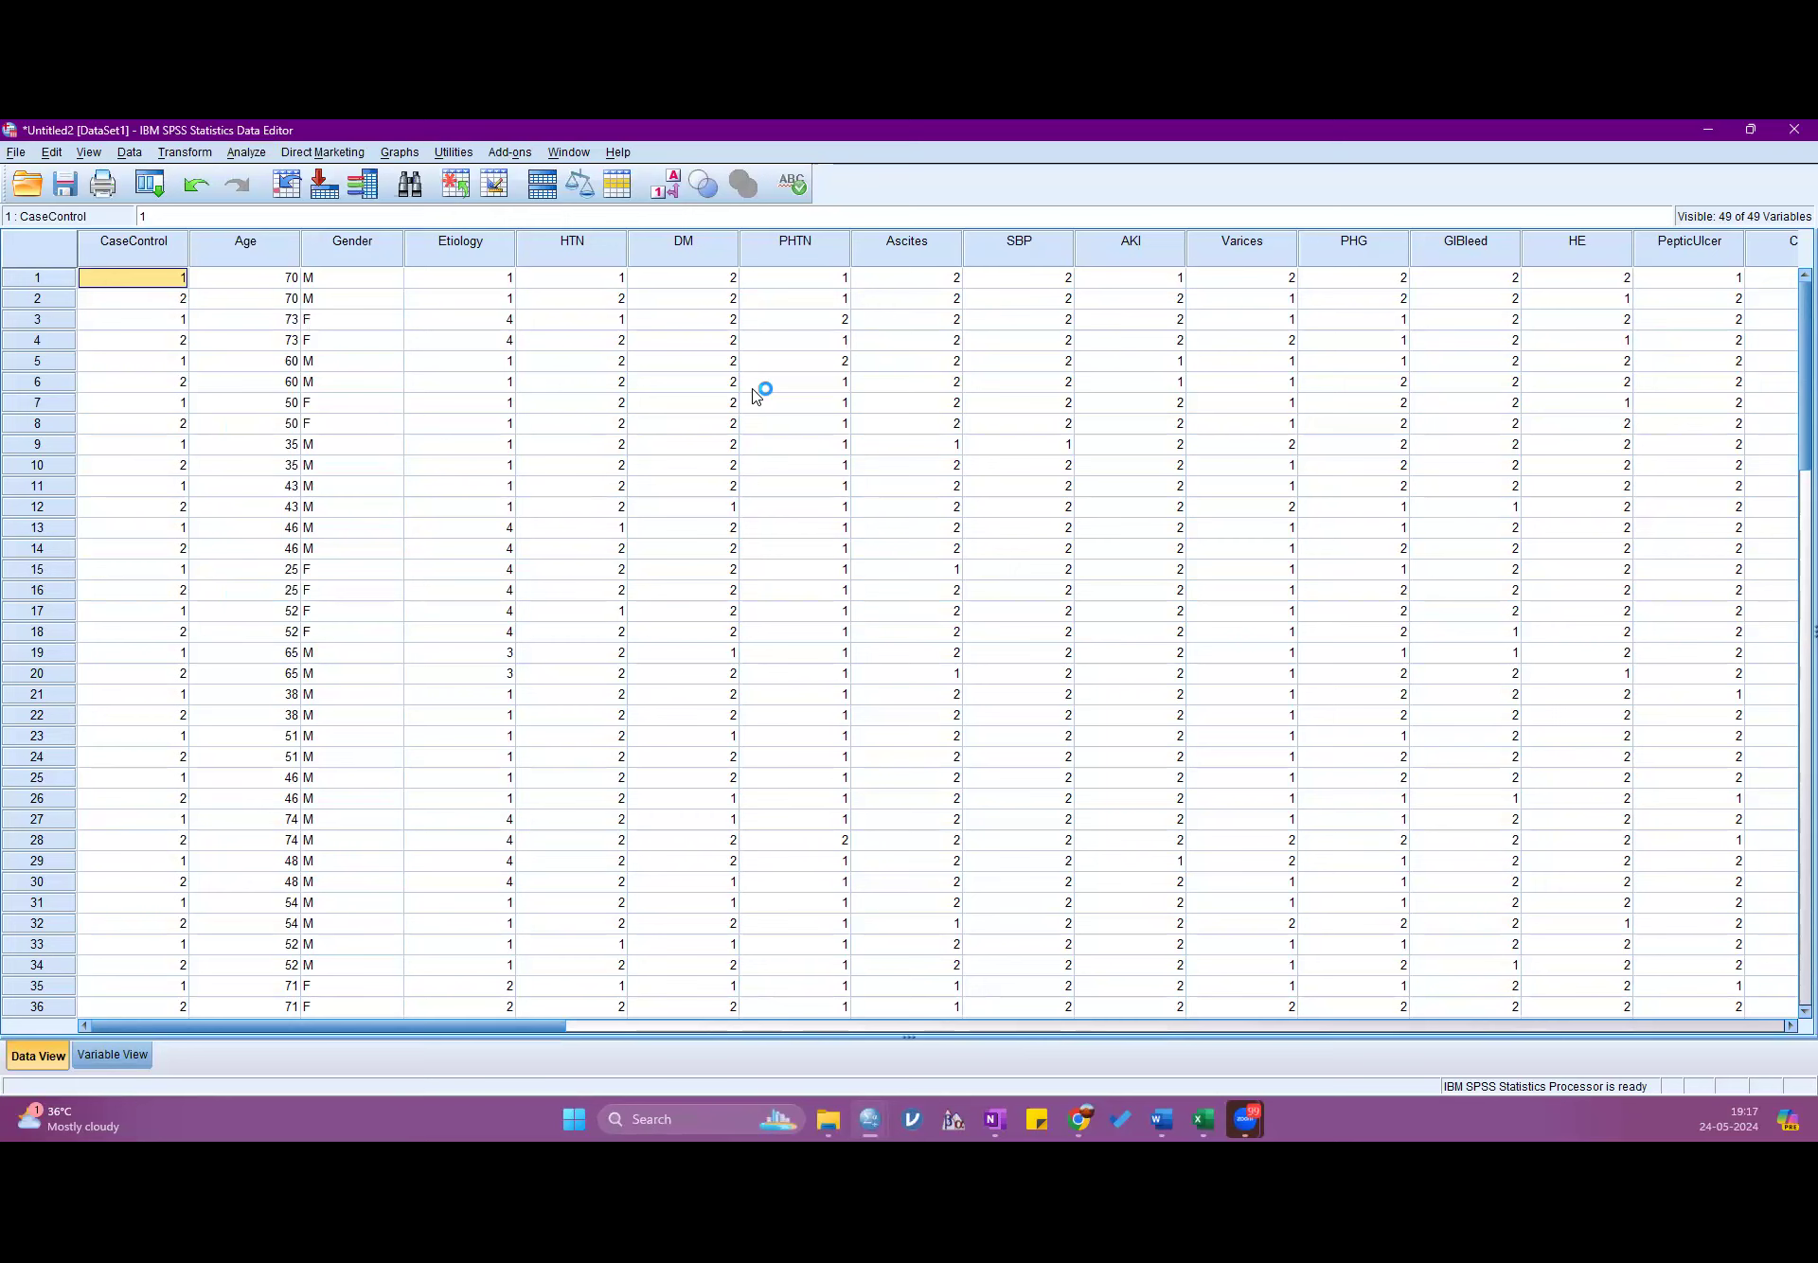
{"action": "key", "text": "Down"}
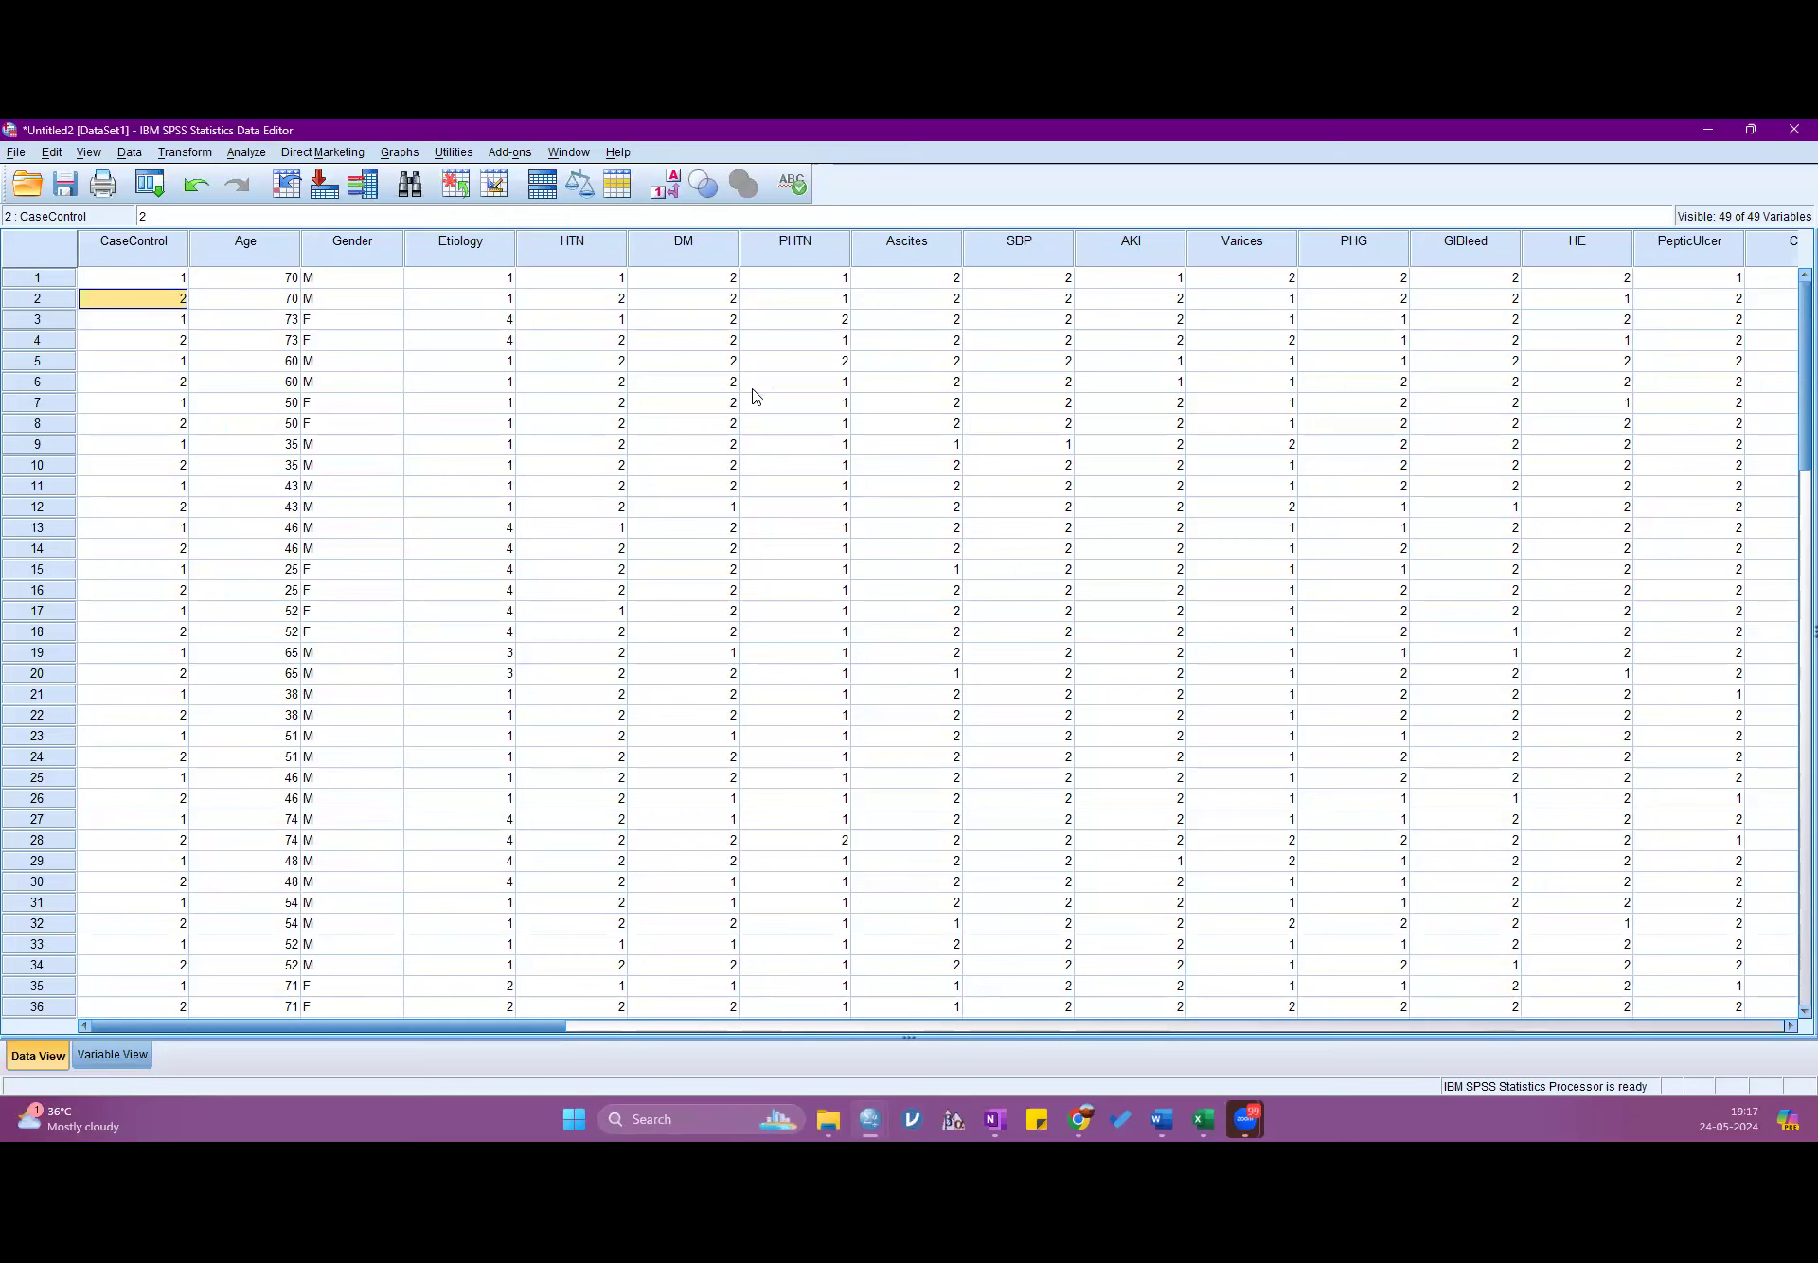
{"action": "key", "text": "Up"}
{"action": "key", "text": "Down"}
{"action": "key", "text": "Up"}
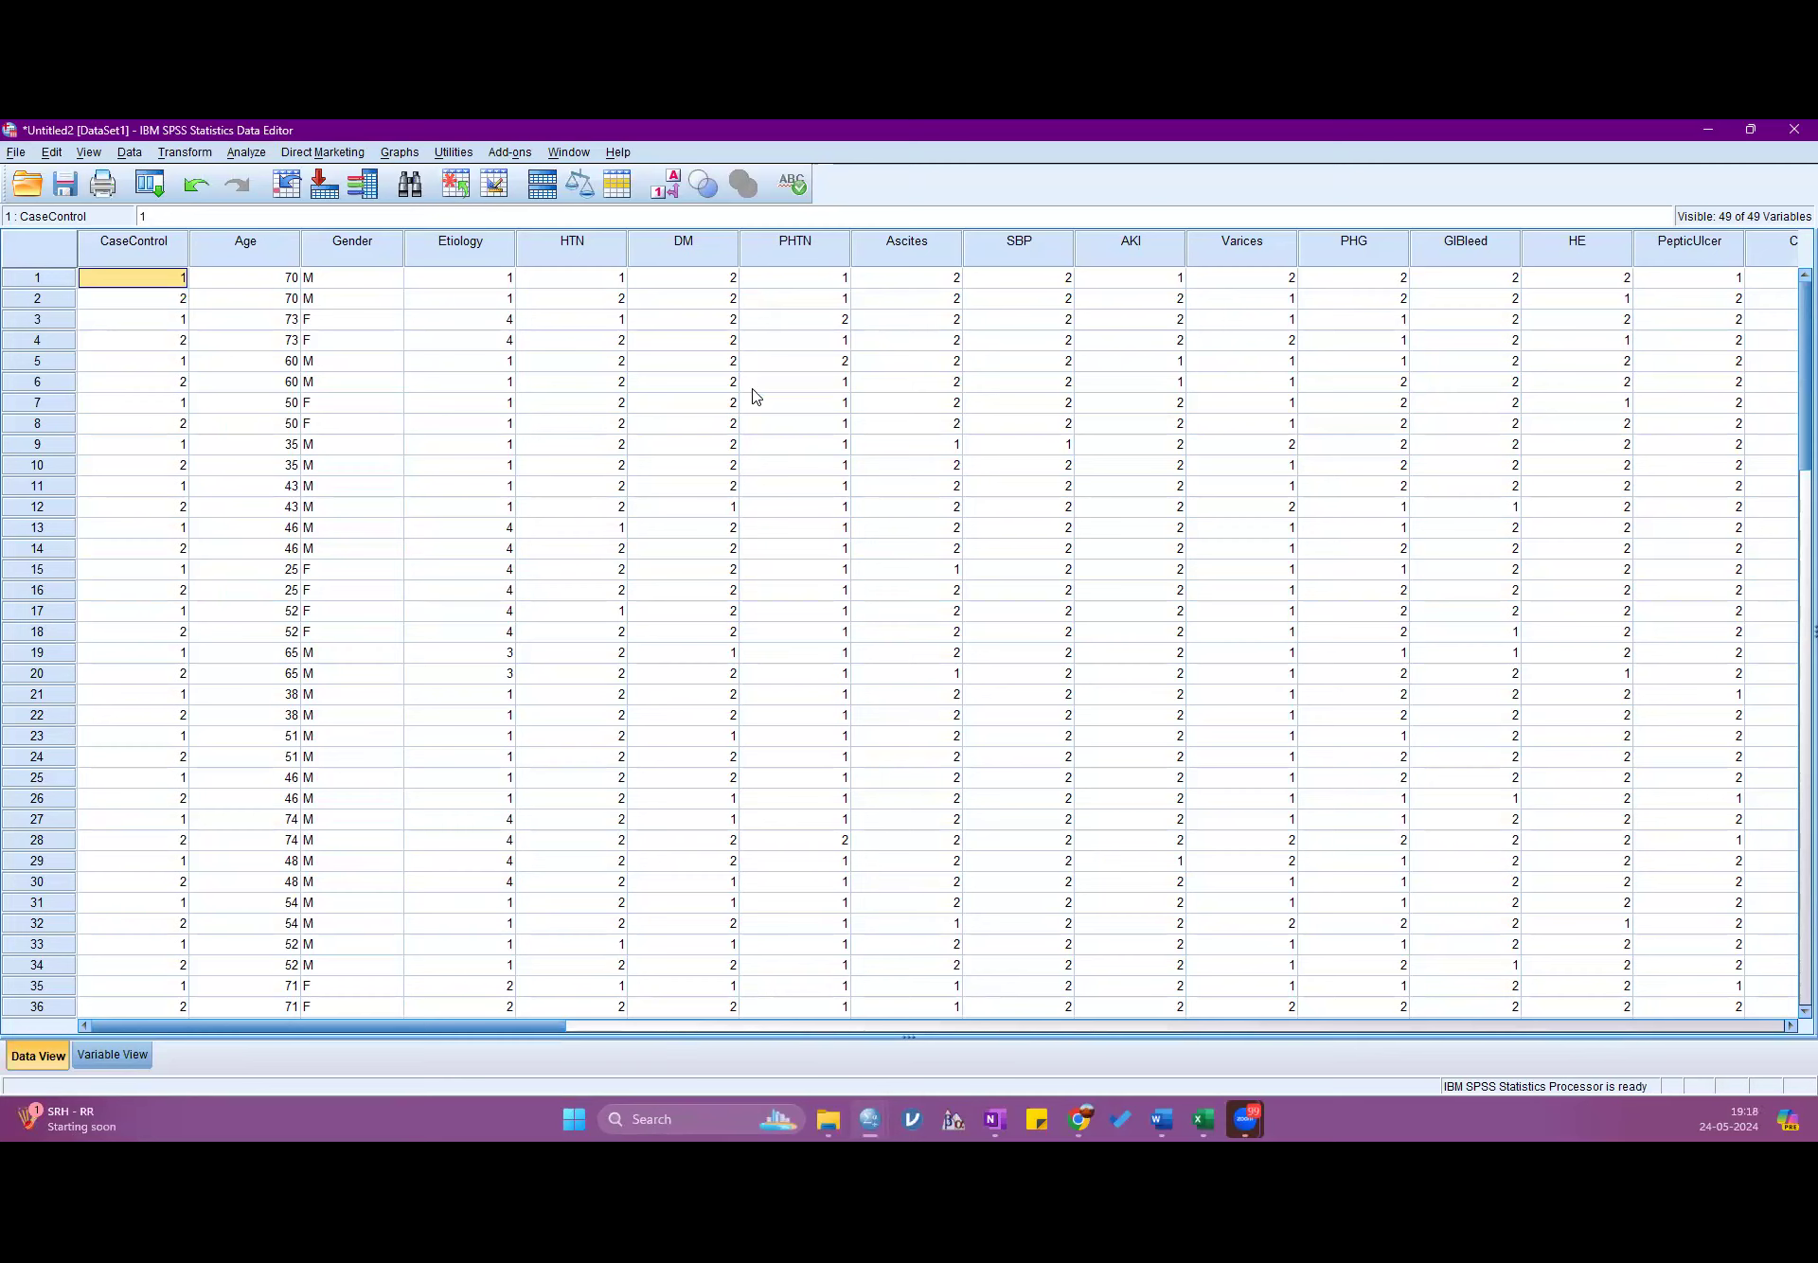
{"action": "key", "text": "Down"}
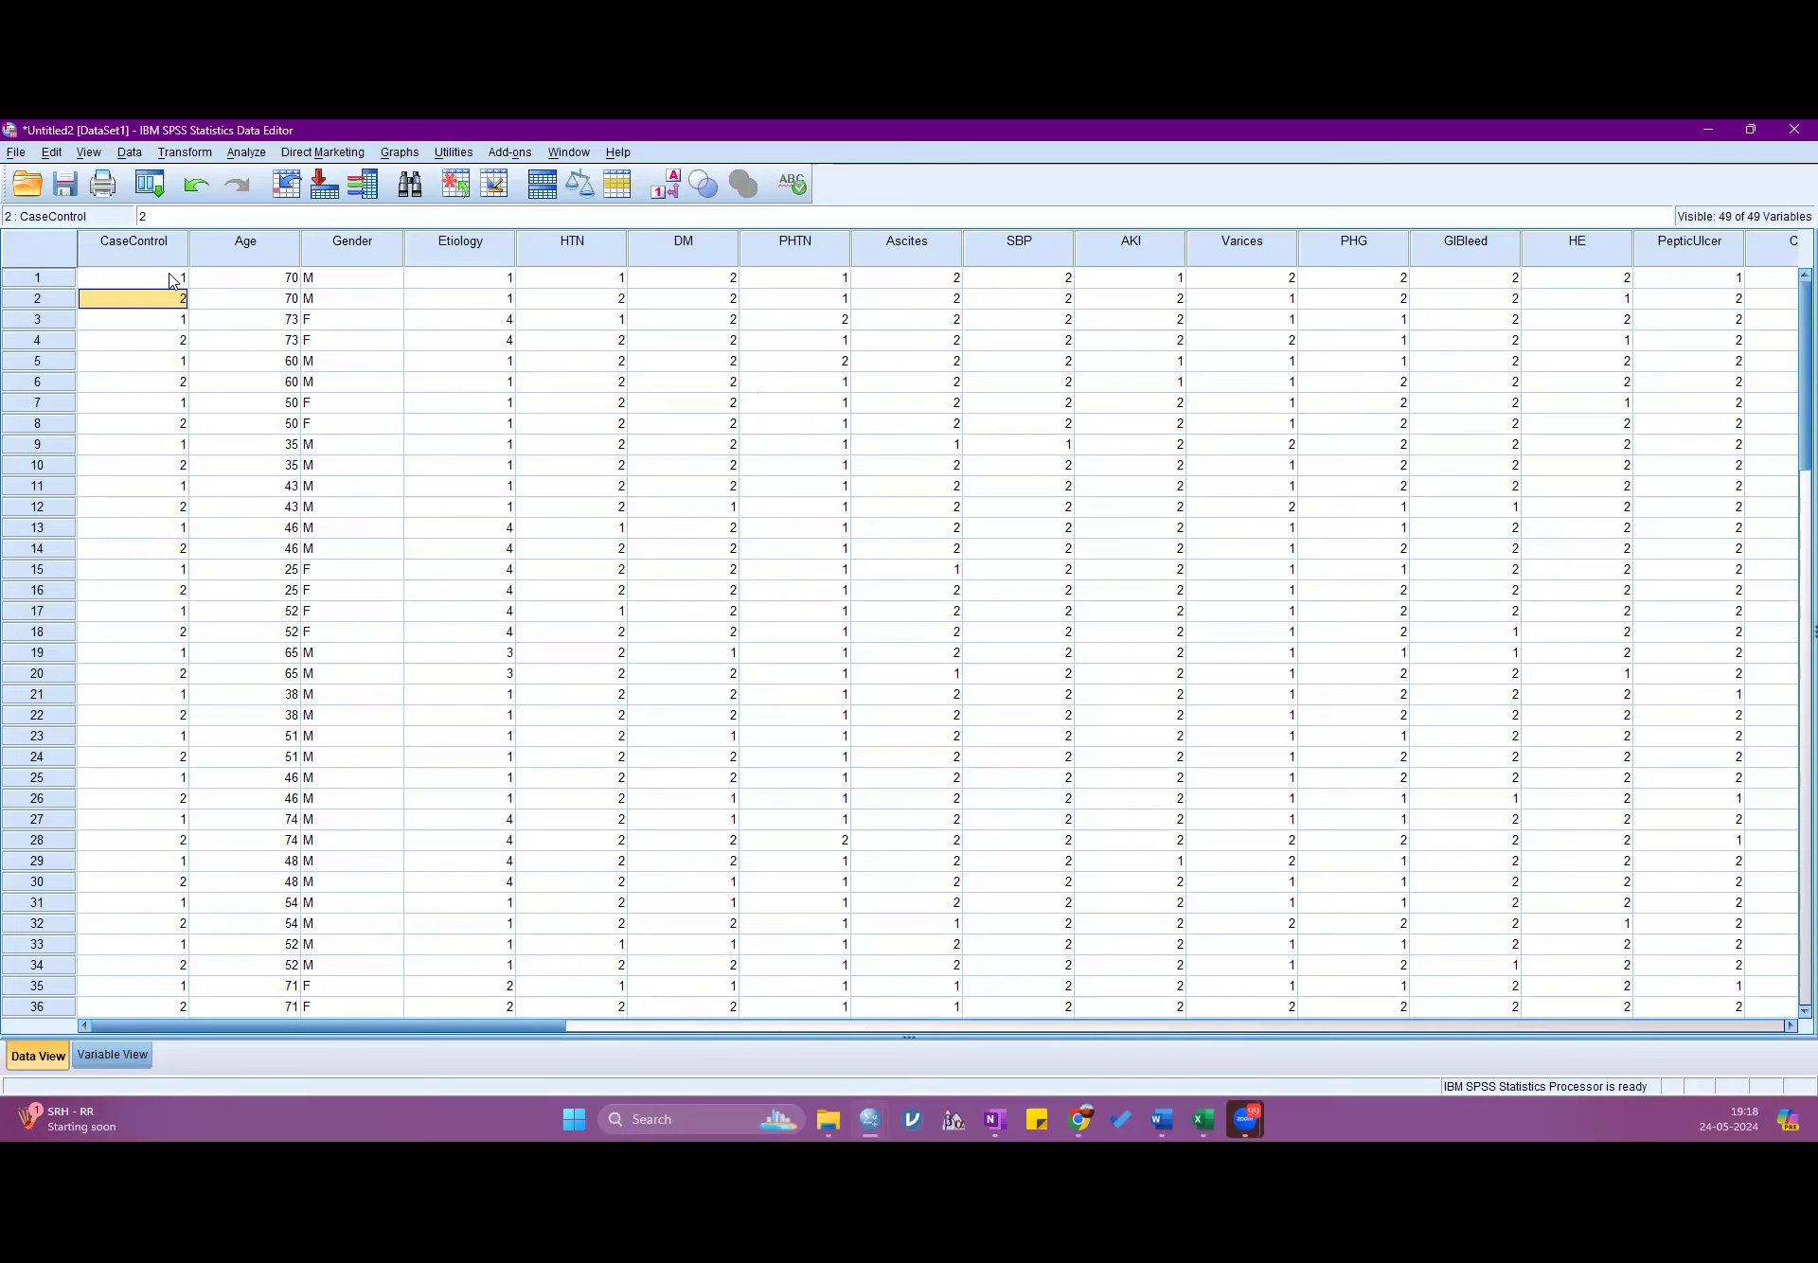
- Examine the Age, Gender and Etiology values of the second case
{"action": "left_click", "coordinate": [243, 302]}
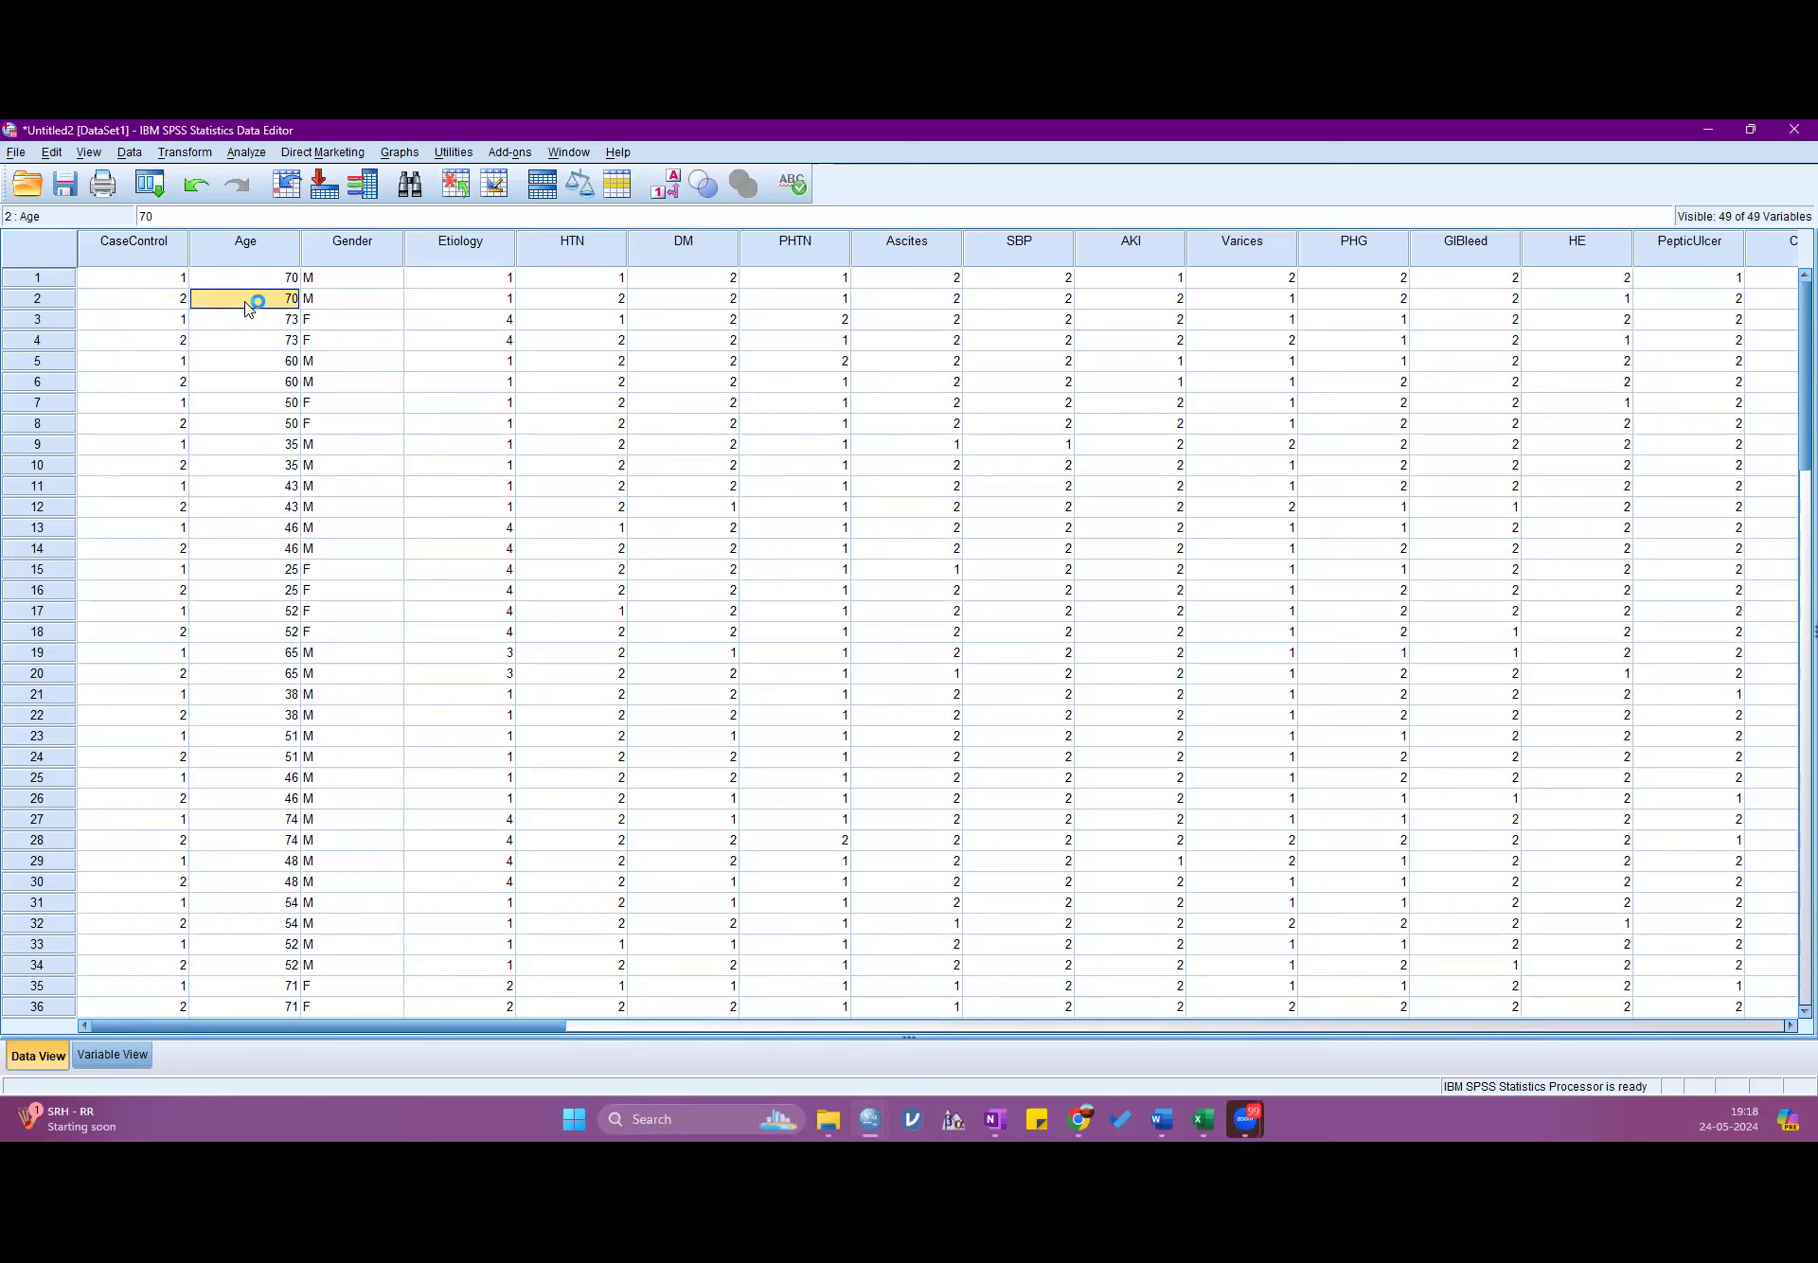
{"action": "left_click", "coordinate": [340, 301]}
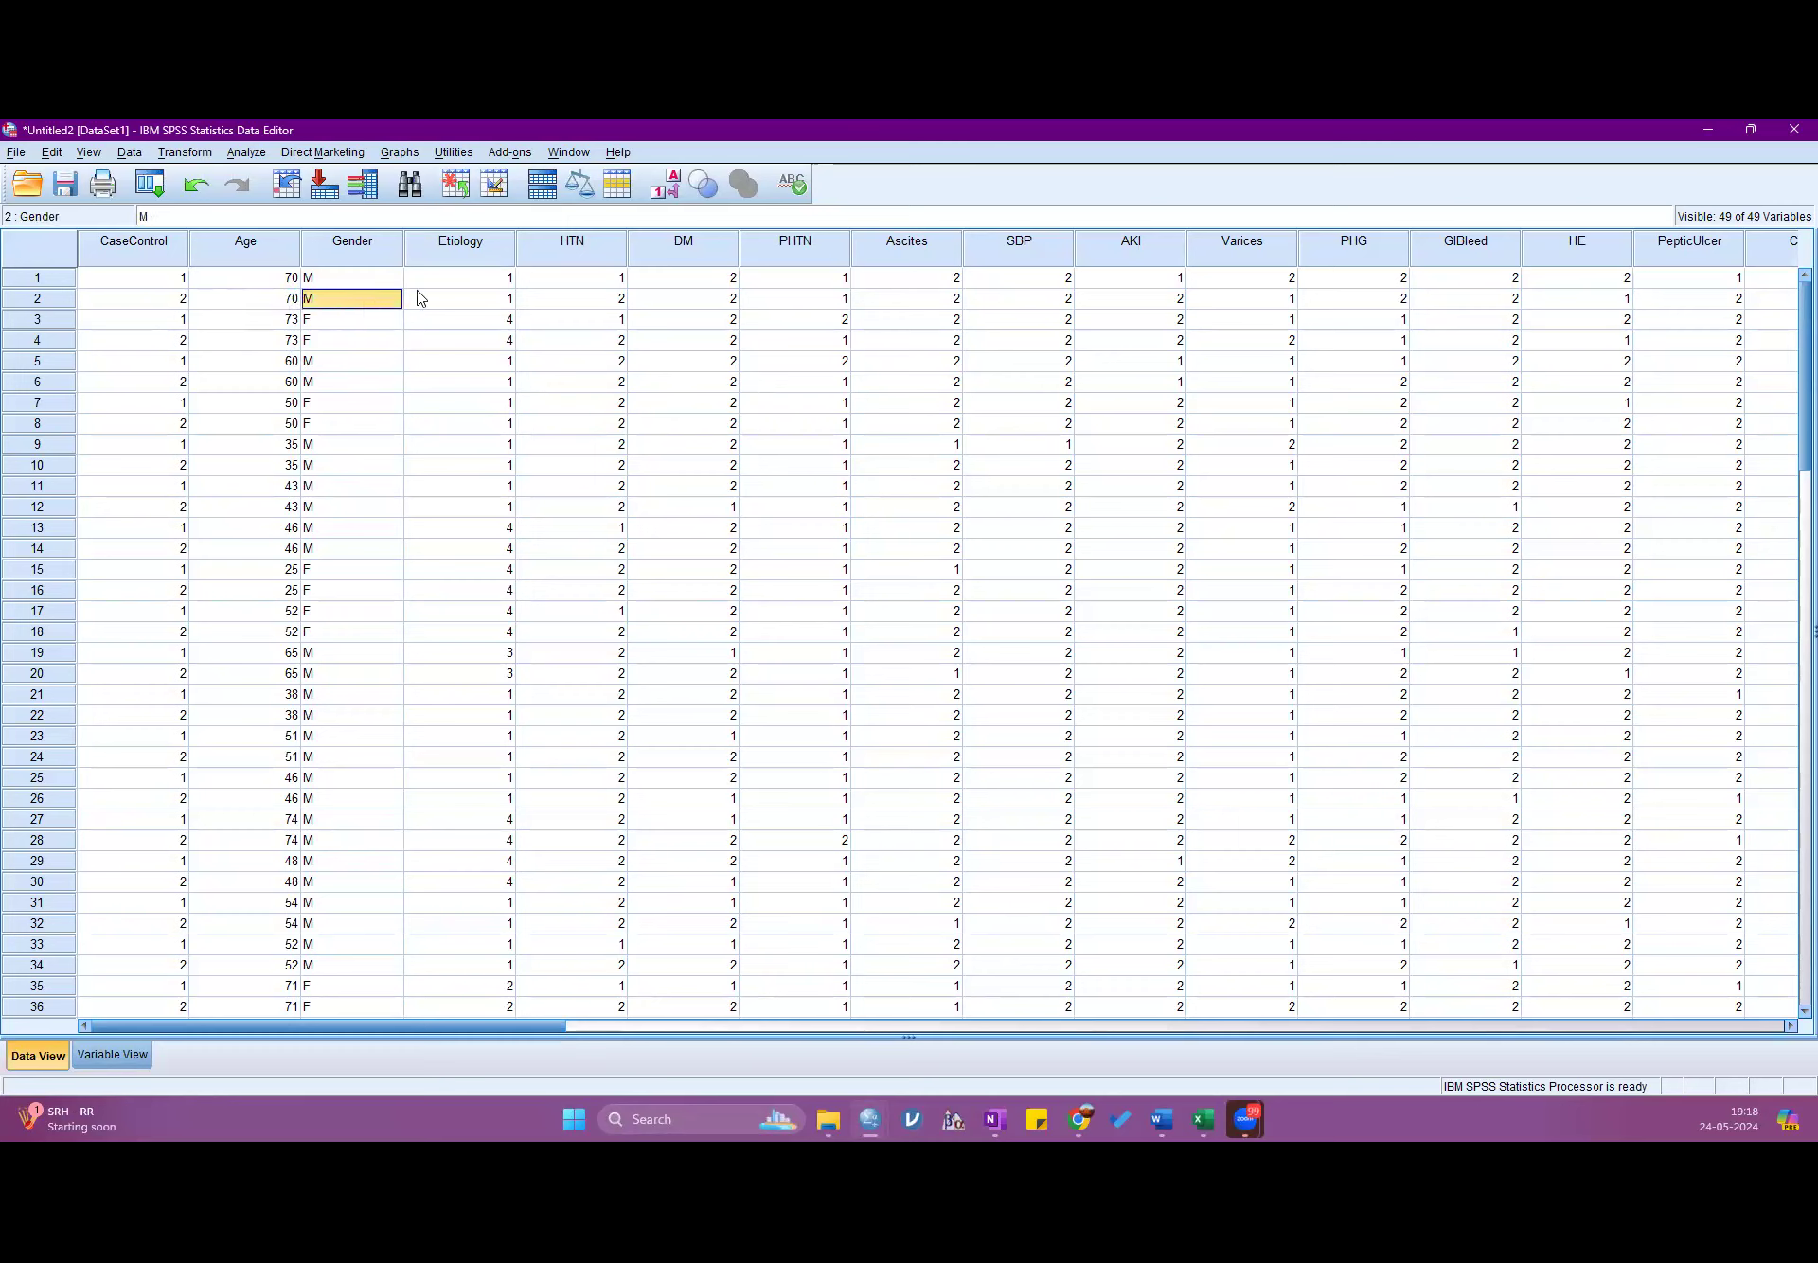
{"action": "left_click", "coordinate": [454, 300]}
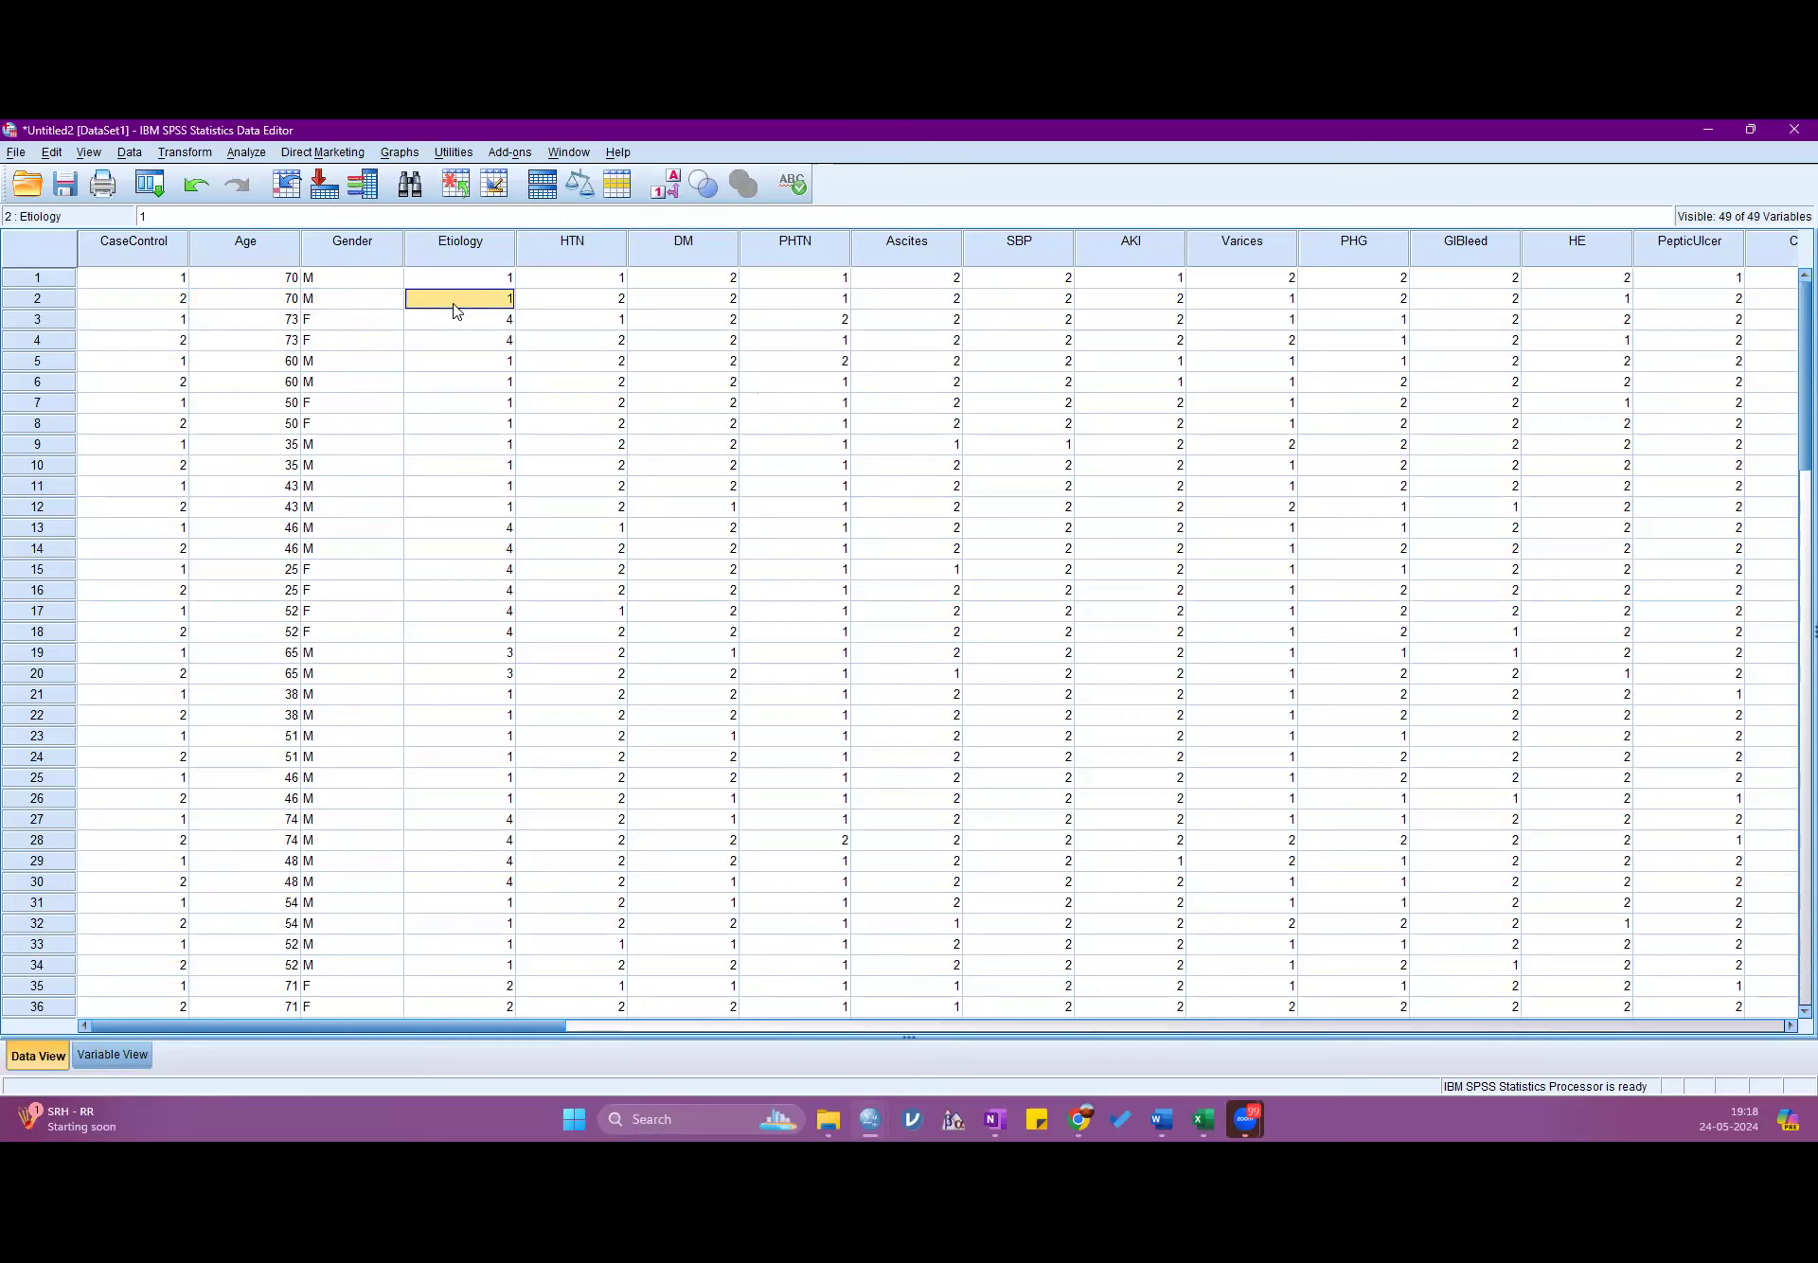
{"action": "left_click", "coordinate": [455, 310]}
{"action": "left_click", "coordinate": [455, 309]}
{"action": "left_click", "coordinate": [454, 305]}
{"action": "left_click", "coordinate": [454, 307]}
{"action": "left_click", "coordinate": [456, 308]}
{"action": "left_click", "coordinate": [456, 309]}
{"action": "left_click", "coordinate": [456, 309]}
{"action": "left_click", "coordinate": [456, 309]}
- Look through the clinical and laboratory variables along the second case's row, returning to the CaseControl column
{"action": "key", "text": "Right"}
{"action": "key", "text": "Right"}
{"action": "key", "text": "Right"}
{"action": "key", "text": "Right"}
{"action": "key", "text": "Right"}
{"action": "key", "text": "Right"}
{"action": "key", "text": "Right"}
{"action": "key", "text": "Right"}
{"action": "key", "text": "Right"}
{"action": "key", "text": "Right"}
{"action": "key", "text": "Right"}
{"action": "key", "text": "Right"}
{"action": "key", "text": "Right"}
{"action": "key", "text": "Right"}
{"action": "key", "text": "Right"}
{"action": "key", "text": "Right"}
{"action": "key", "text": "Right"}
{"action": "key", "text": "Right"}
{"action": "key", "text": "Right"}
{"action": "key", "text": "Right"}
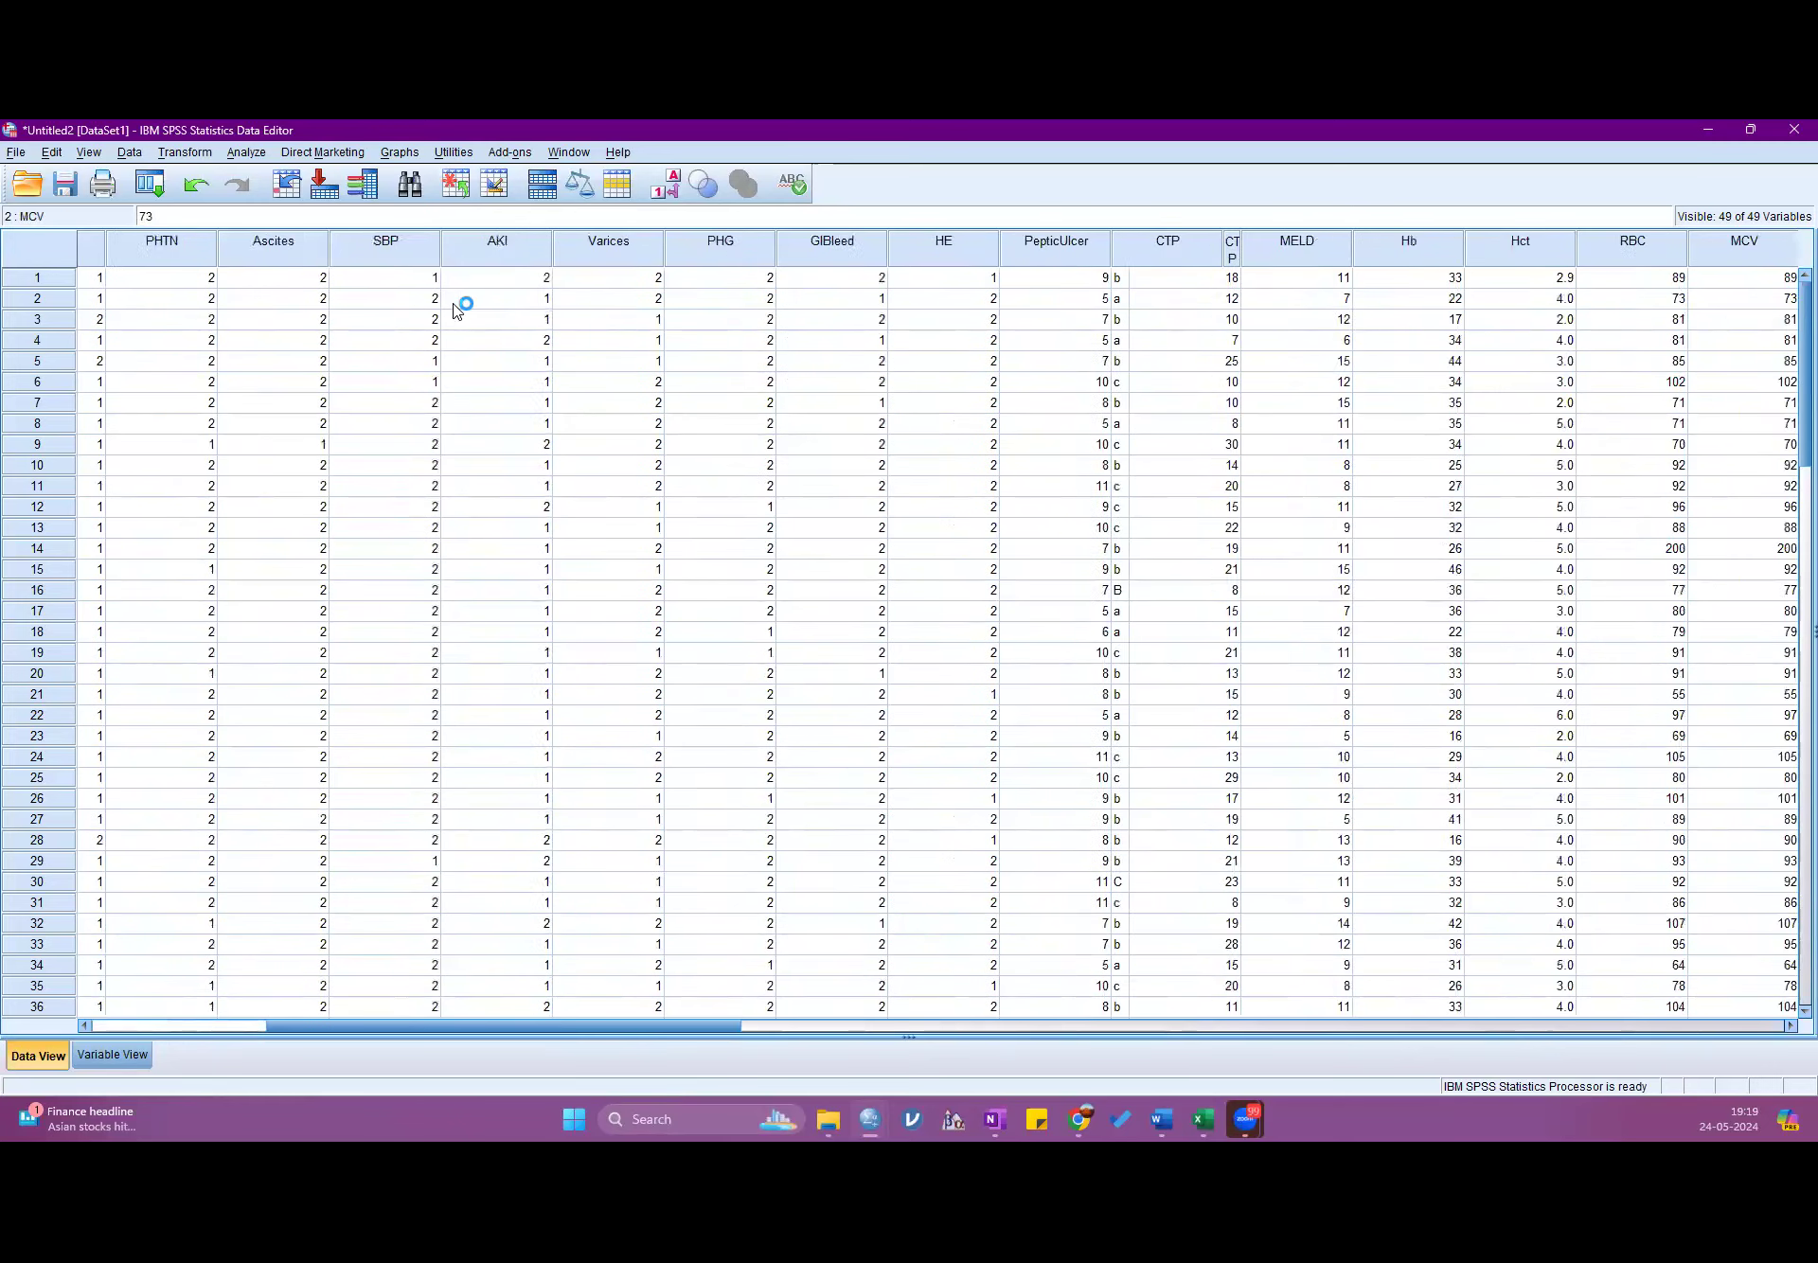
{"action": "key", "text": "Right"}
{"action": "key", "text": "Right"}
{"action": "key", "text": "Right"}
{"action": "key", "text": "Right"}
{"action": "key", "text": "Right"}
{"action": "key", "text": "Left"}
{"action": "key", "text": "Left"}
{"action": "key", "text": "Left"}
{"action": "key", "text": "Left"}
{"action": "key", "text": "Left"}
{"action": "key", "text": "Left"}
{"action": "key", "text": "Left"}
{"action": "key", "text": "Left"}
{"action": "key", "text": "Left"}
{"action": "key", "text": "Left"}
{"action": "key", "text": "Left"}
{"action": "key", "text": "Left"}
{"action": "key", "text": "Left"}
{"action": "key", "text": "Left"}
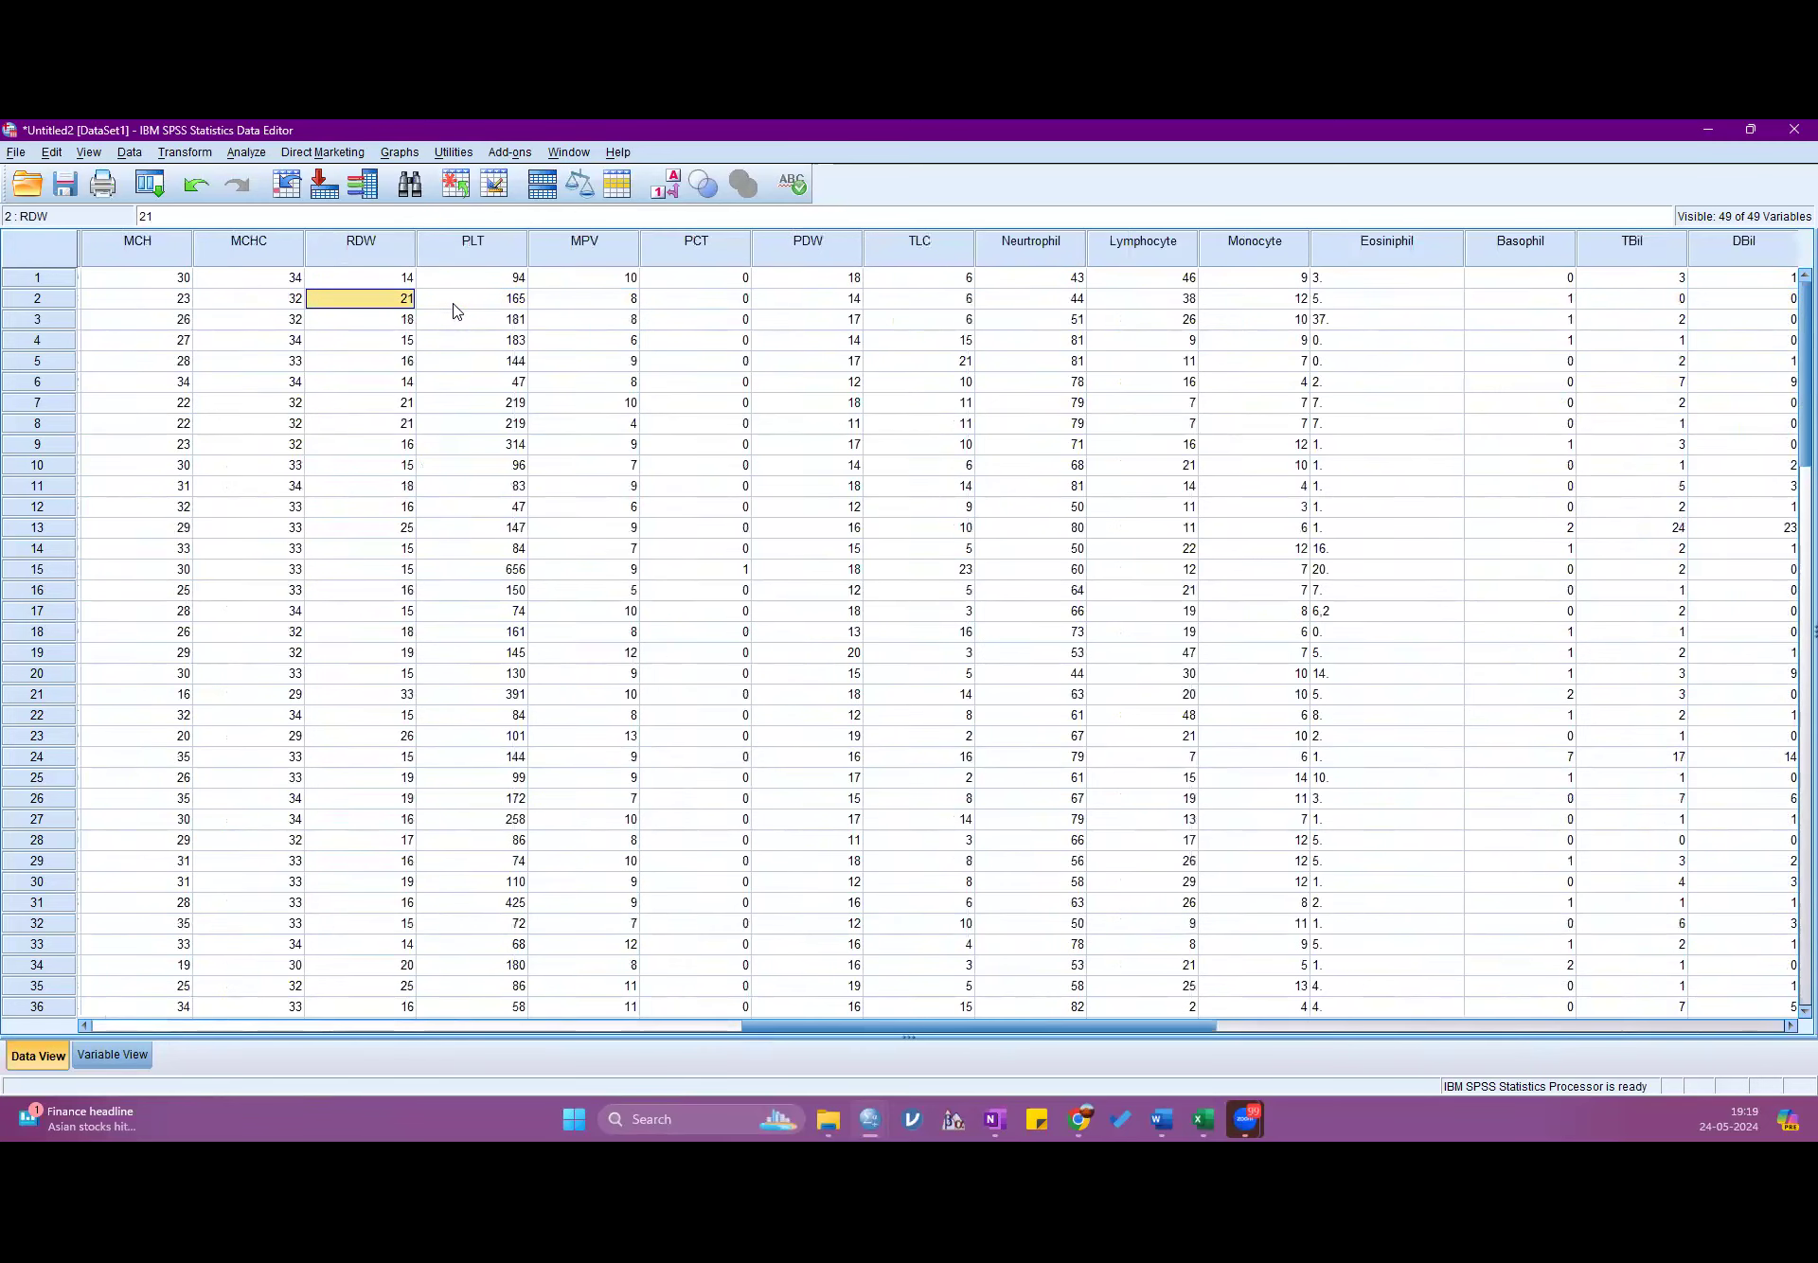
{"action": "key", "text": "Left"}
{"action": "key", "text": "Left"}
{"action": "key", "text": "Left"}
{"action": "key", "text": "Left"}
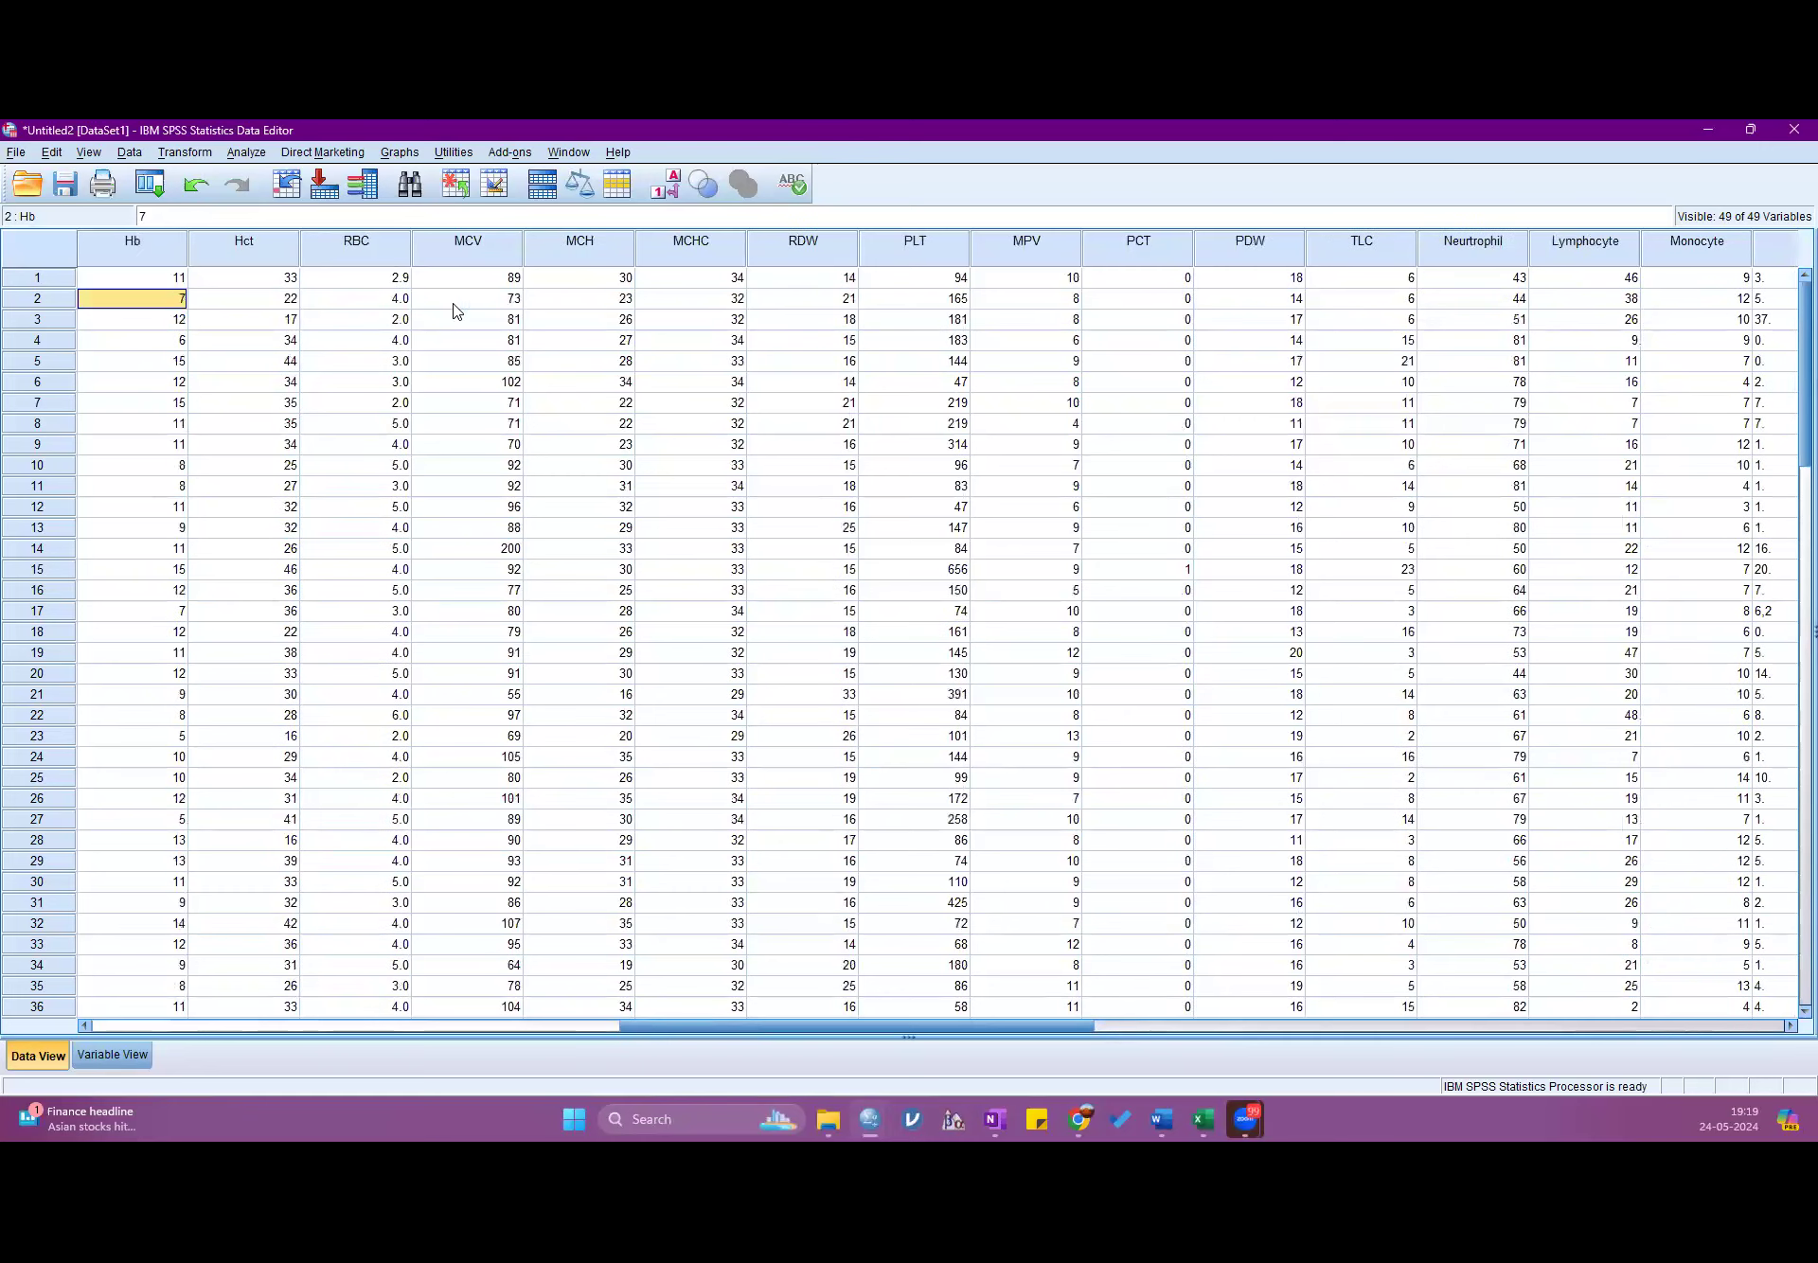
{"action": "key", "text": "Left"}
{"action": "key", "text": "Left"}
{"action": "key", "text": "Left"}
{"action": "key", "text": "Right"}
{"action": "key", "text": "Right"}
{"action": "key", "text": "Right"}
{"action": "key", "text": "Right"}
{"action": "key", "text": "Right"}
{"action": "key", "text": "Right"}
{"action": "key", "text": "Right"}
{"action": "key", "text": "Right"}
{"action": "key", "text": "Right"}
{"action": "key", "text": "Right"}
{"action": "key", "text": "Right"}
{"action": "key", "text": "Left"}
{"action": "key", "text": "Left"}
{"action": "key", "text": "Left"}
{"action": "key", "text": "Left"}
{"action": "key", "text": "Left"}
{"action": "key", "text": "Left"}
{"action": "key", "text": "Left"}
{"action": "key", "text": "Left"}
{"action": "key", "text": "Left"}
{"action": "key", "text": "Left"}
{"action": "key", "text": "Left"}
{"action": "key", "text": "Left"}
{"action": "key", "text": "Left"}
{"action": "key", "text": "Left"}
{"action": "key", "text": "Left"}
{"action": "key", "text": "Left"}
{"action": "key", "text": "Left"}
{"action": "key", "text": "Left"}
{"action": "key", "text": "Left"}
{"action": "key", "text": "Left"}
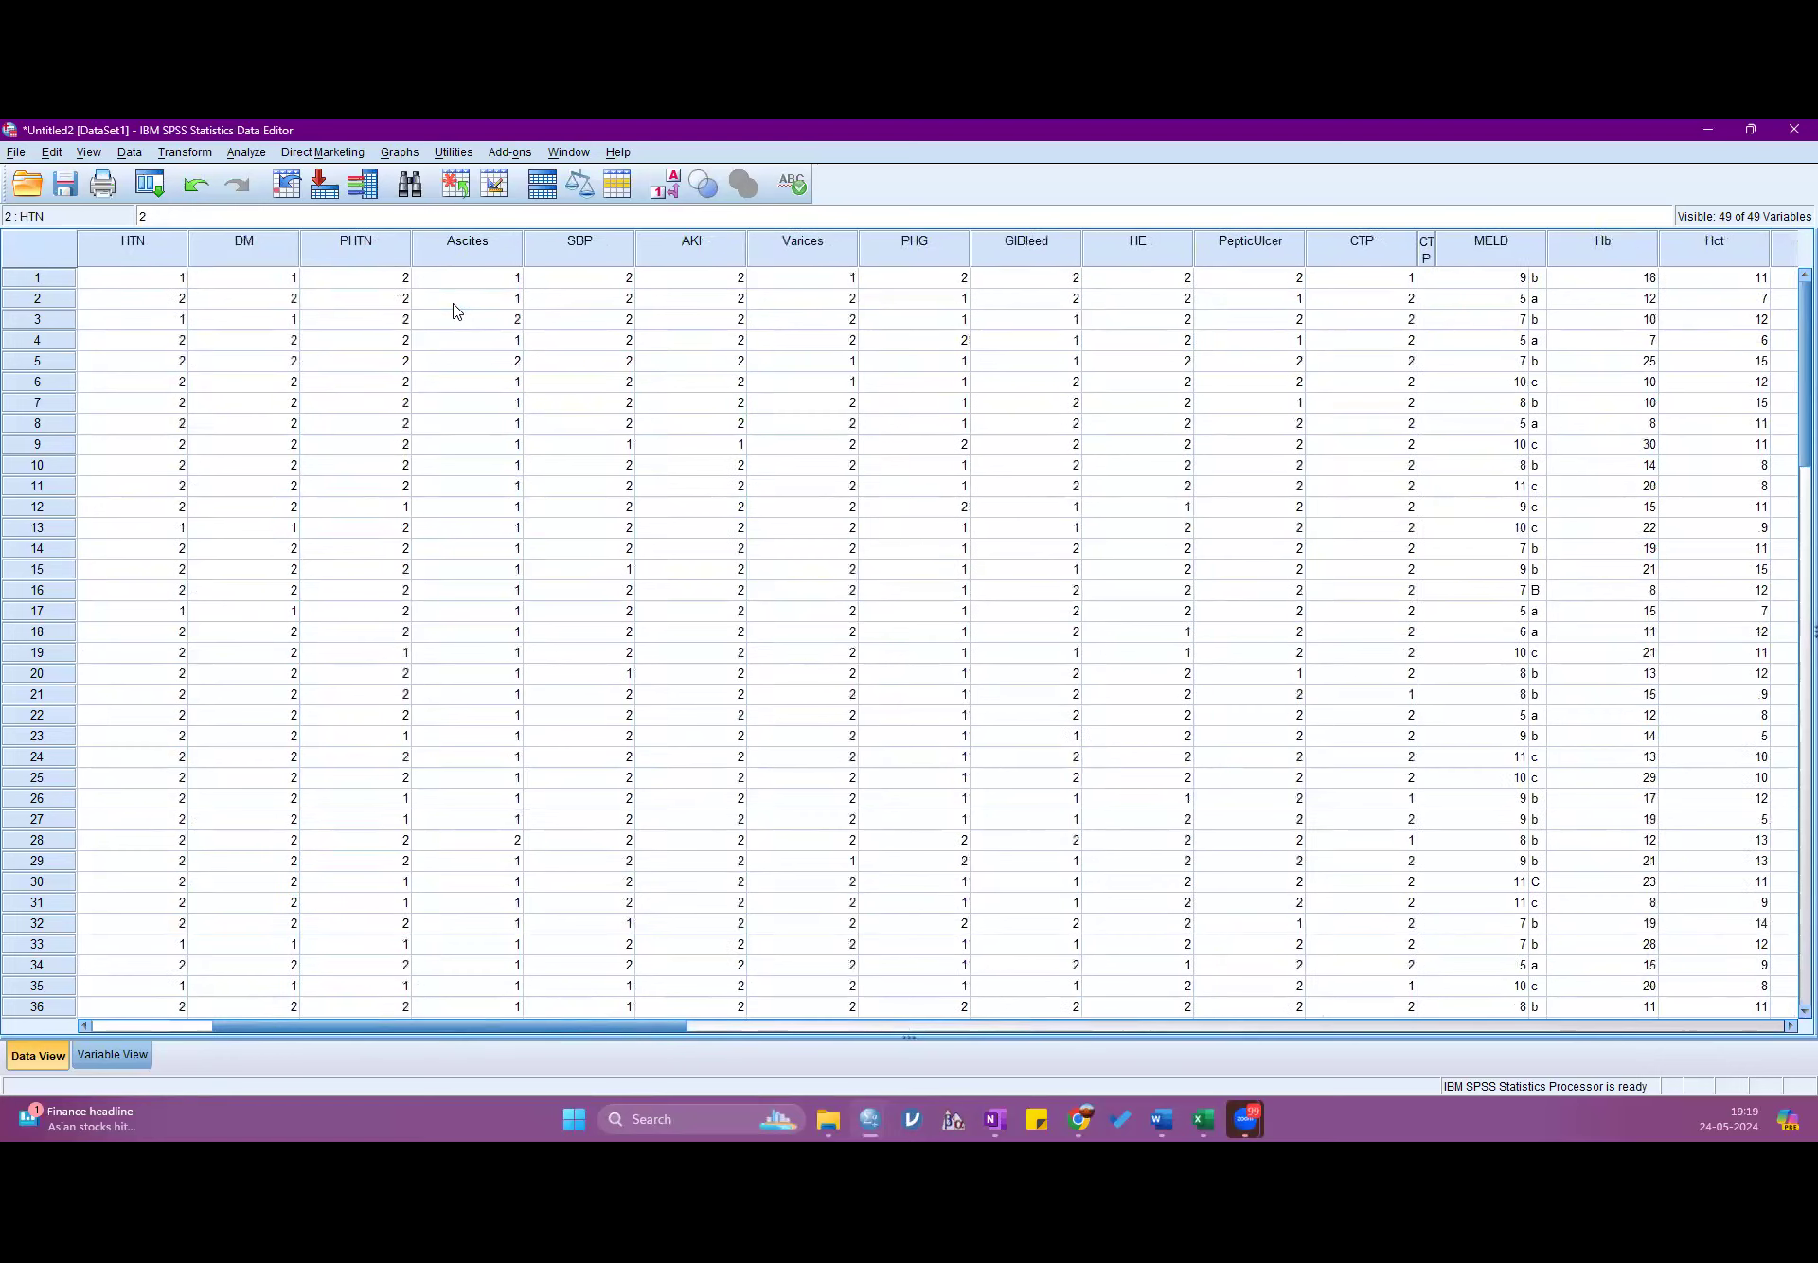
{"action": "key", "text": "Left"}
{"action": "key", "text": "Left"}
{"action": "key", "text": "Left"}
{"action": "key", "text": "Left"}
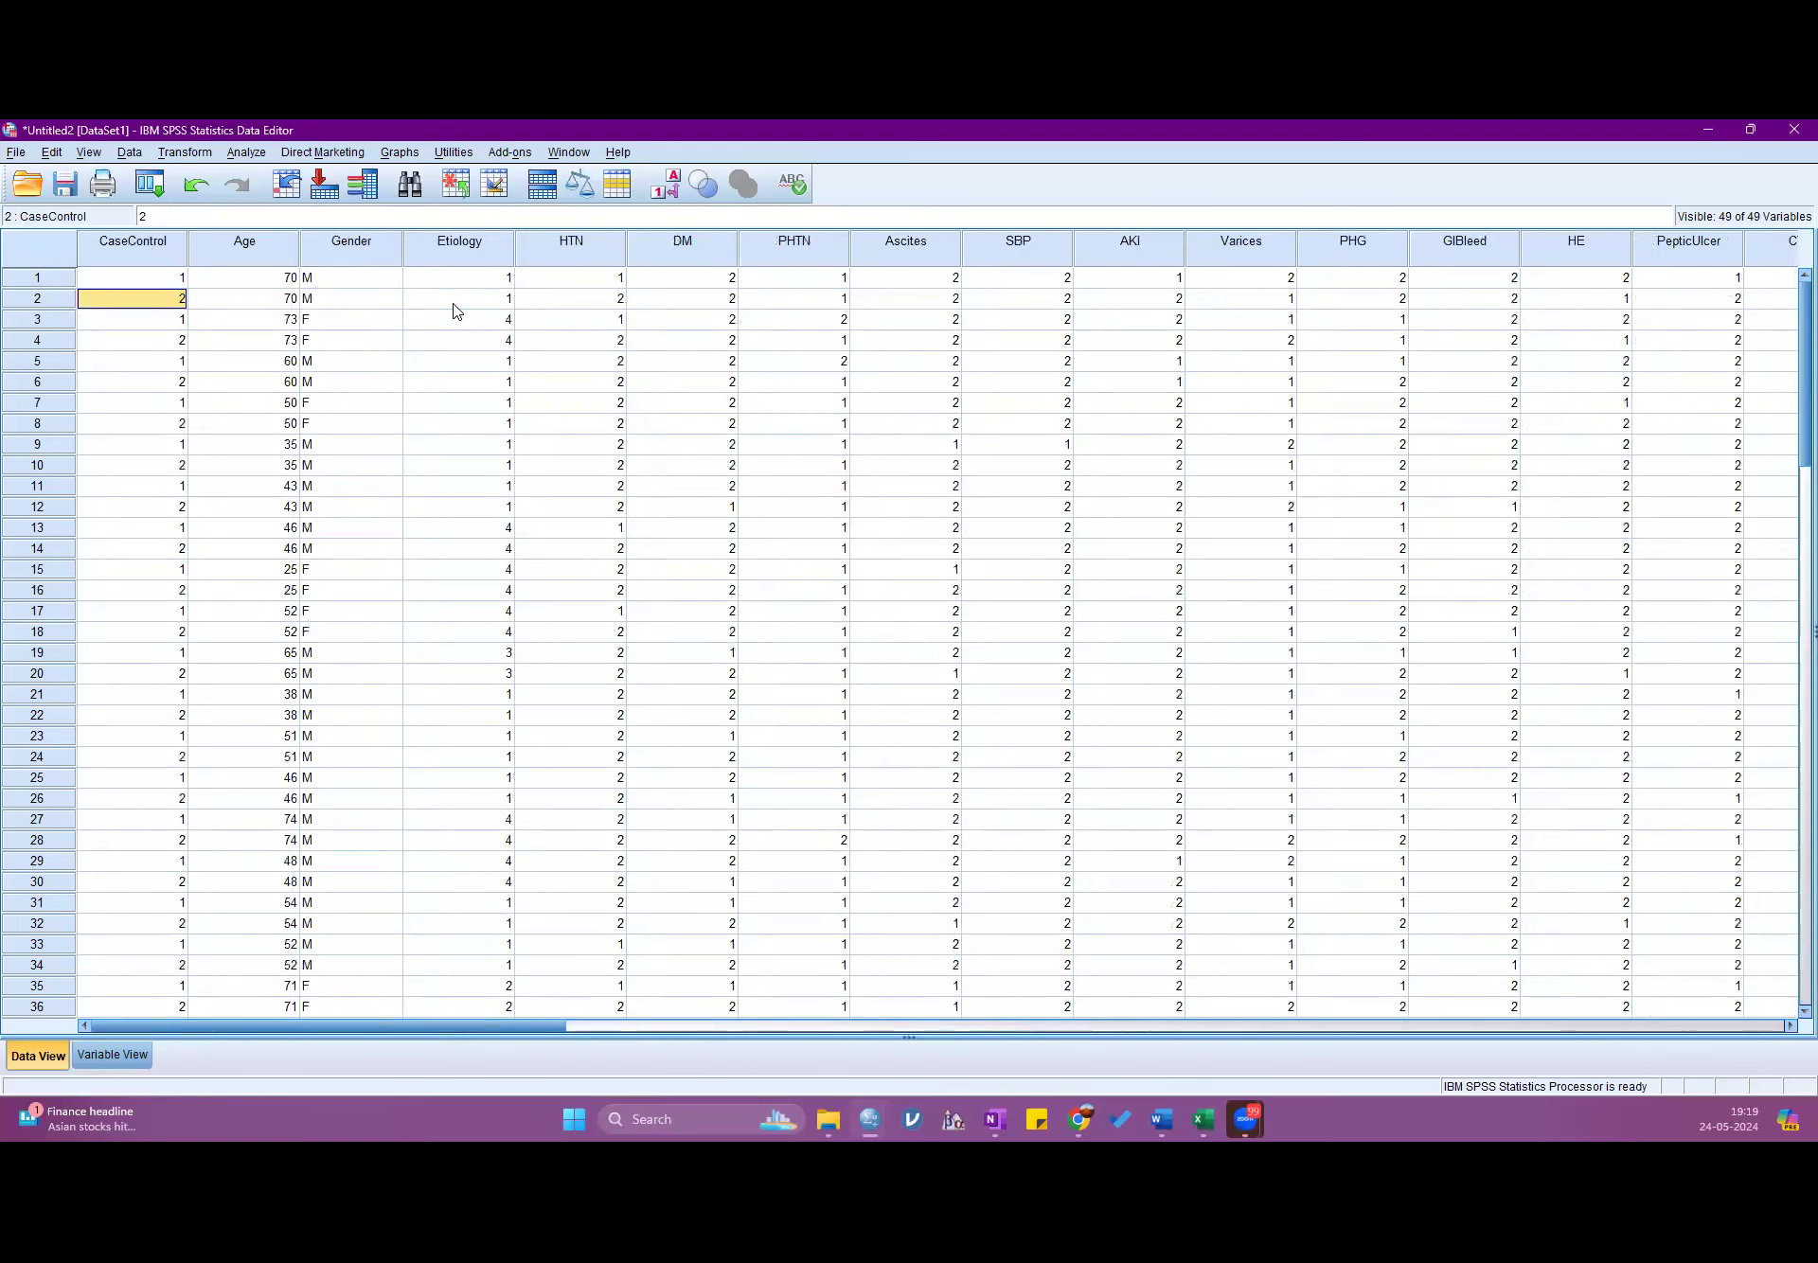
- Start a ROC Curve analysis with Case/Control as the state variable and a state value of 1
{"action": "left_click", "coordinate": [246, 152]}
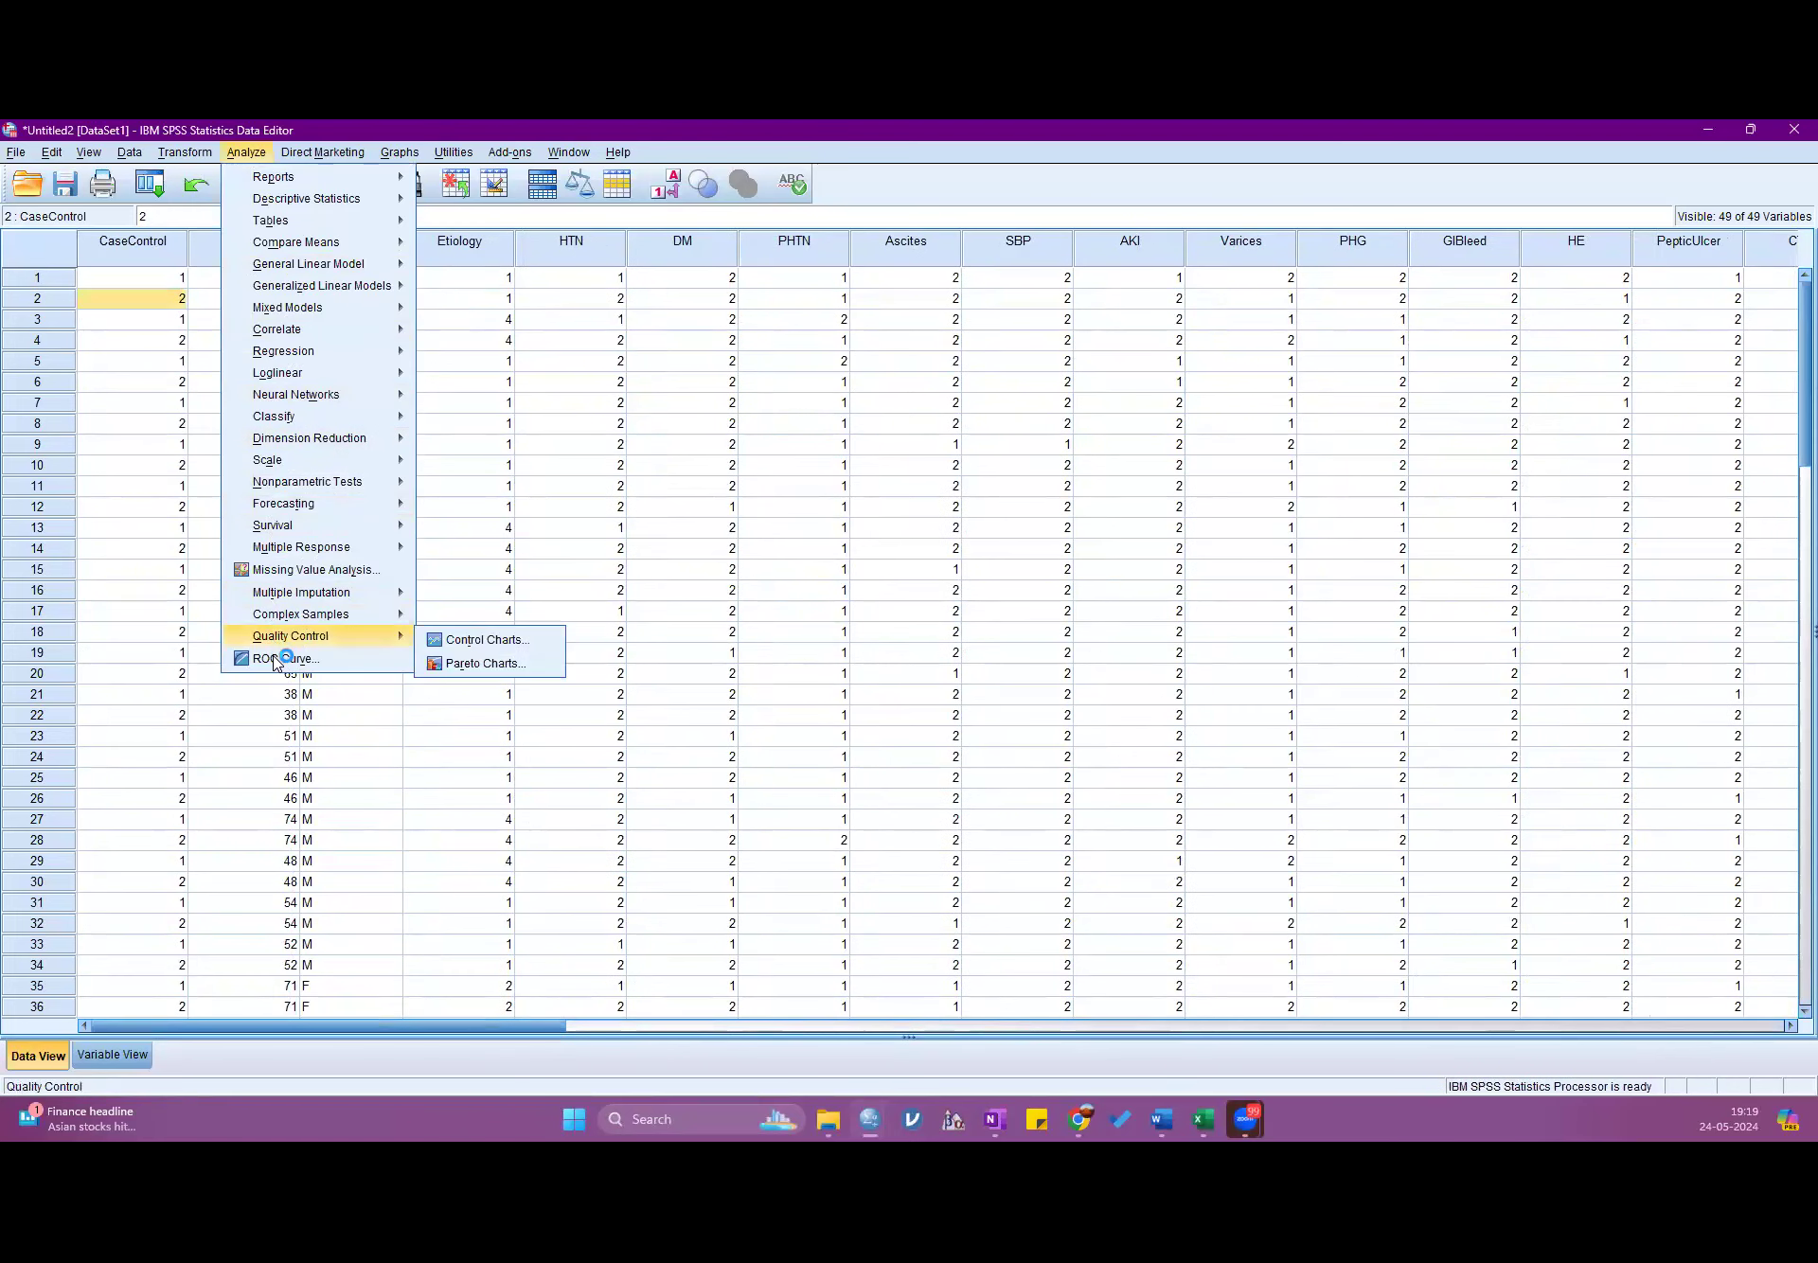
{"action": "left_click", "coordinate": [280, 659]}
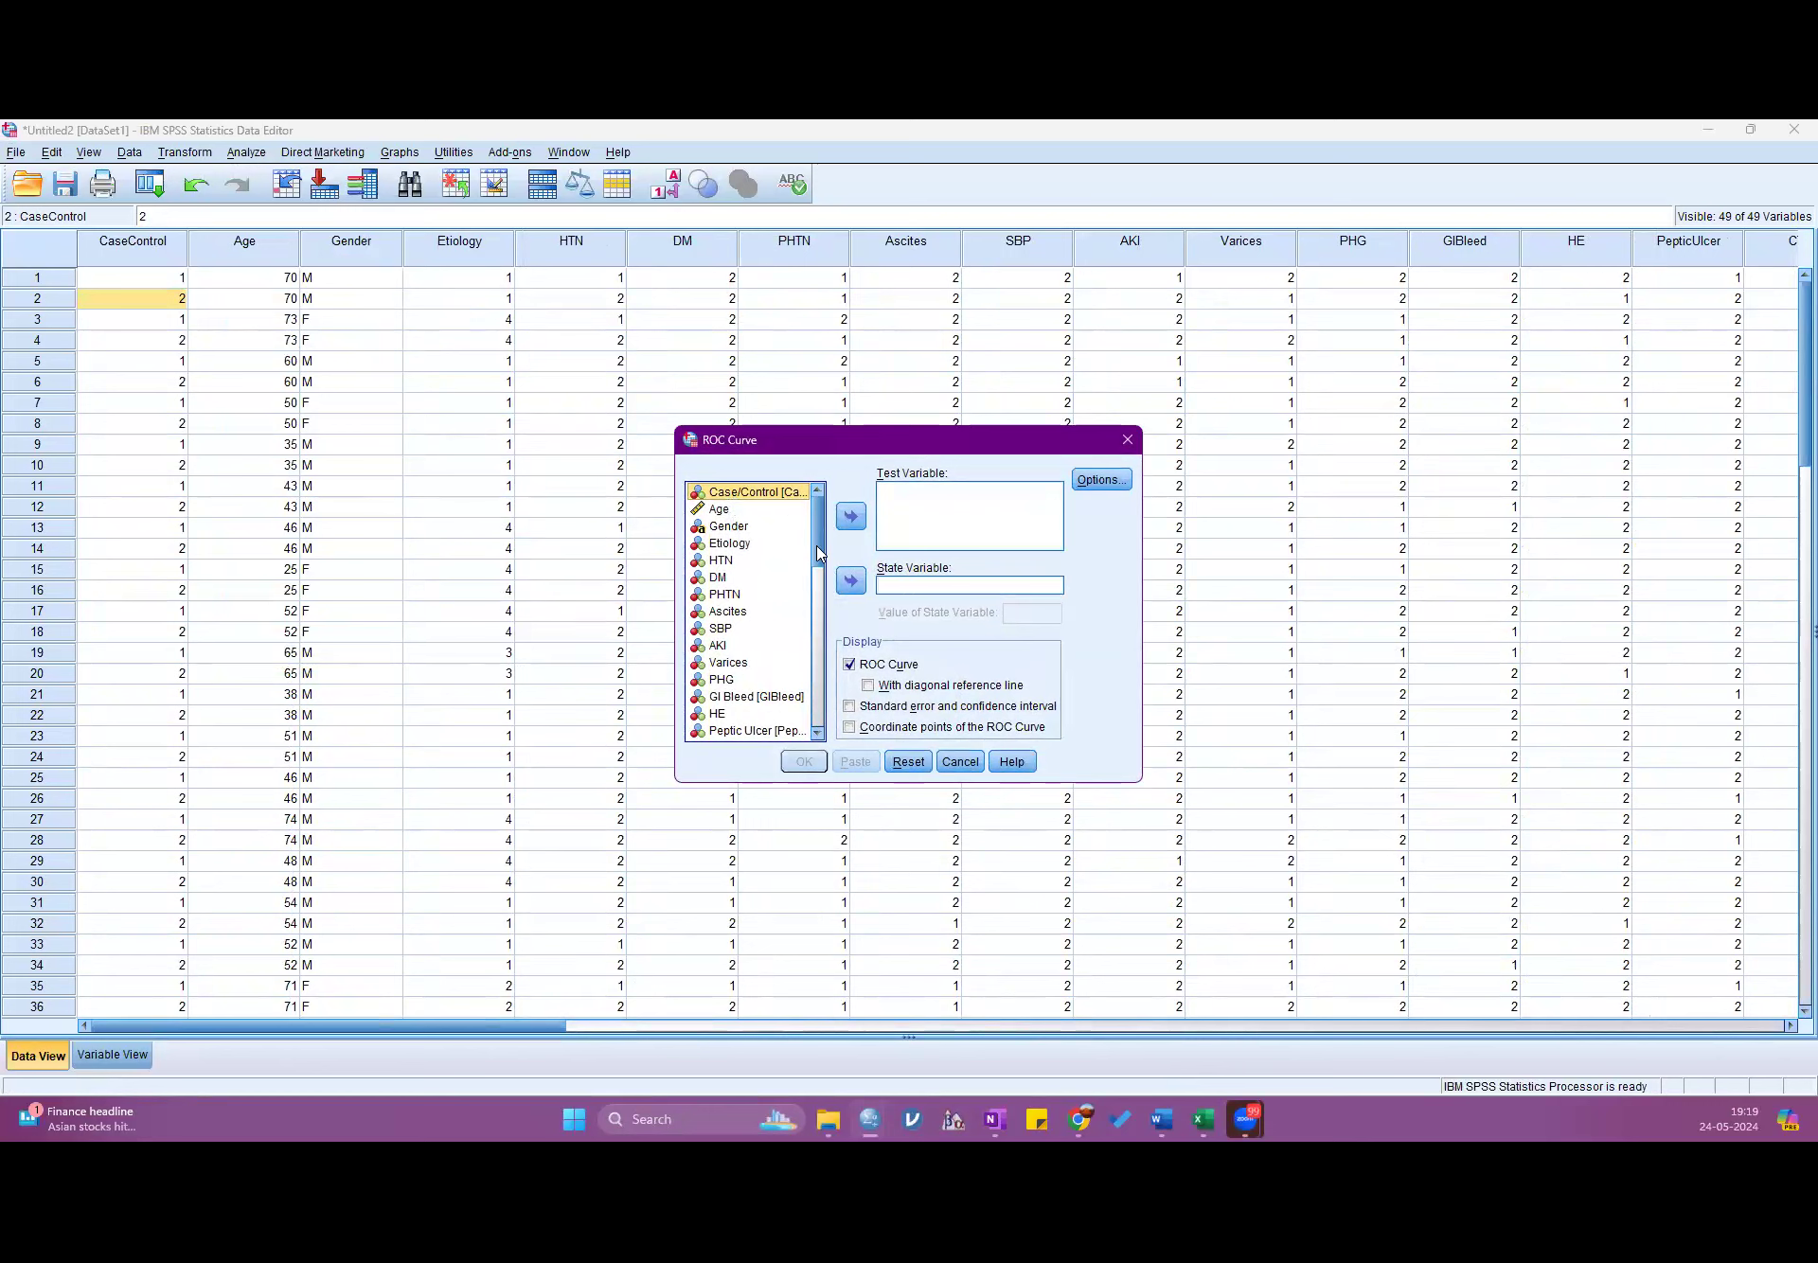
{"action": "left_click", "coordinate": [851, 581]}
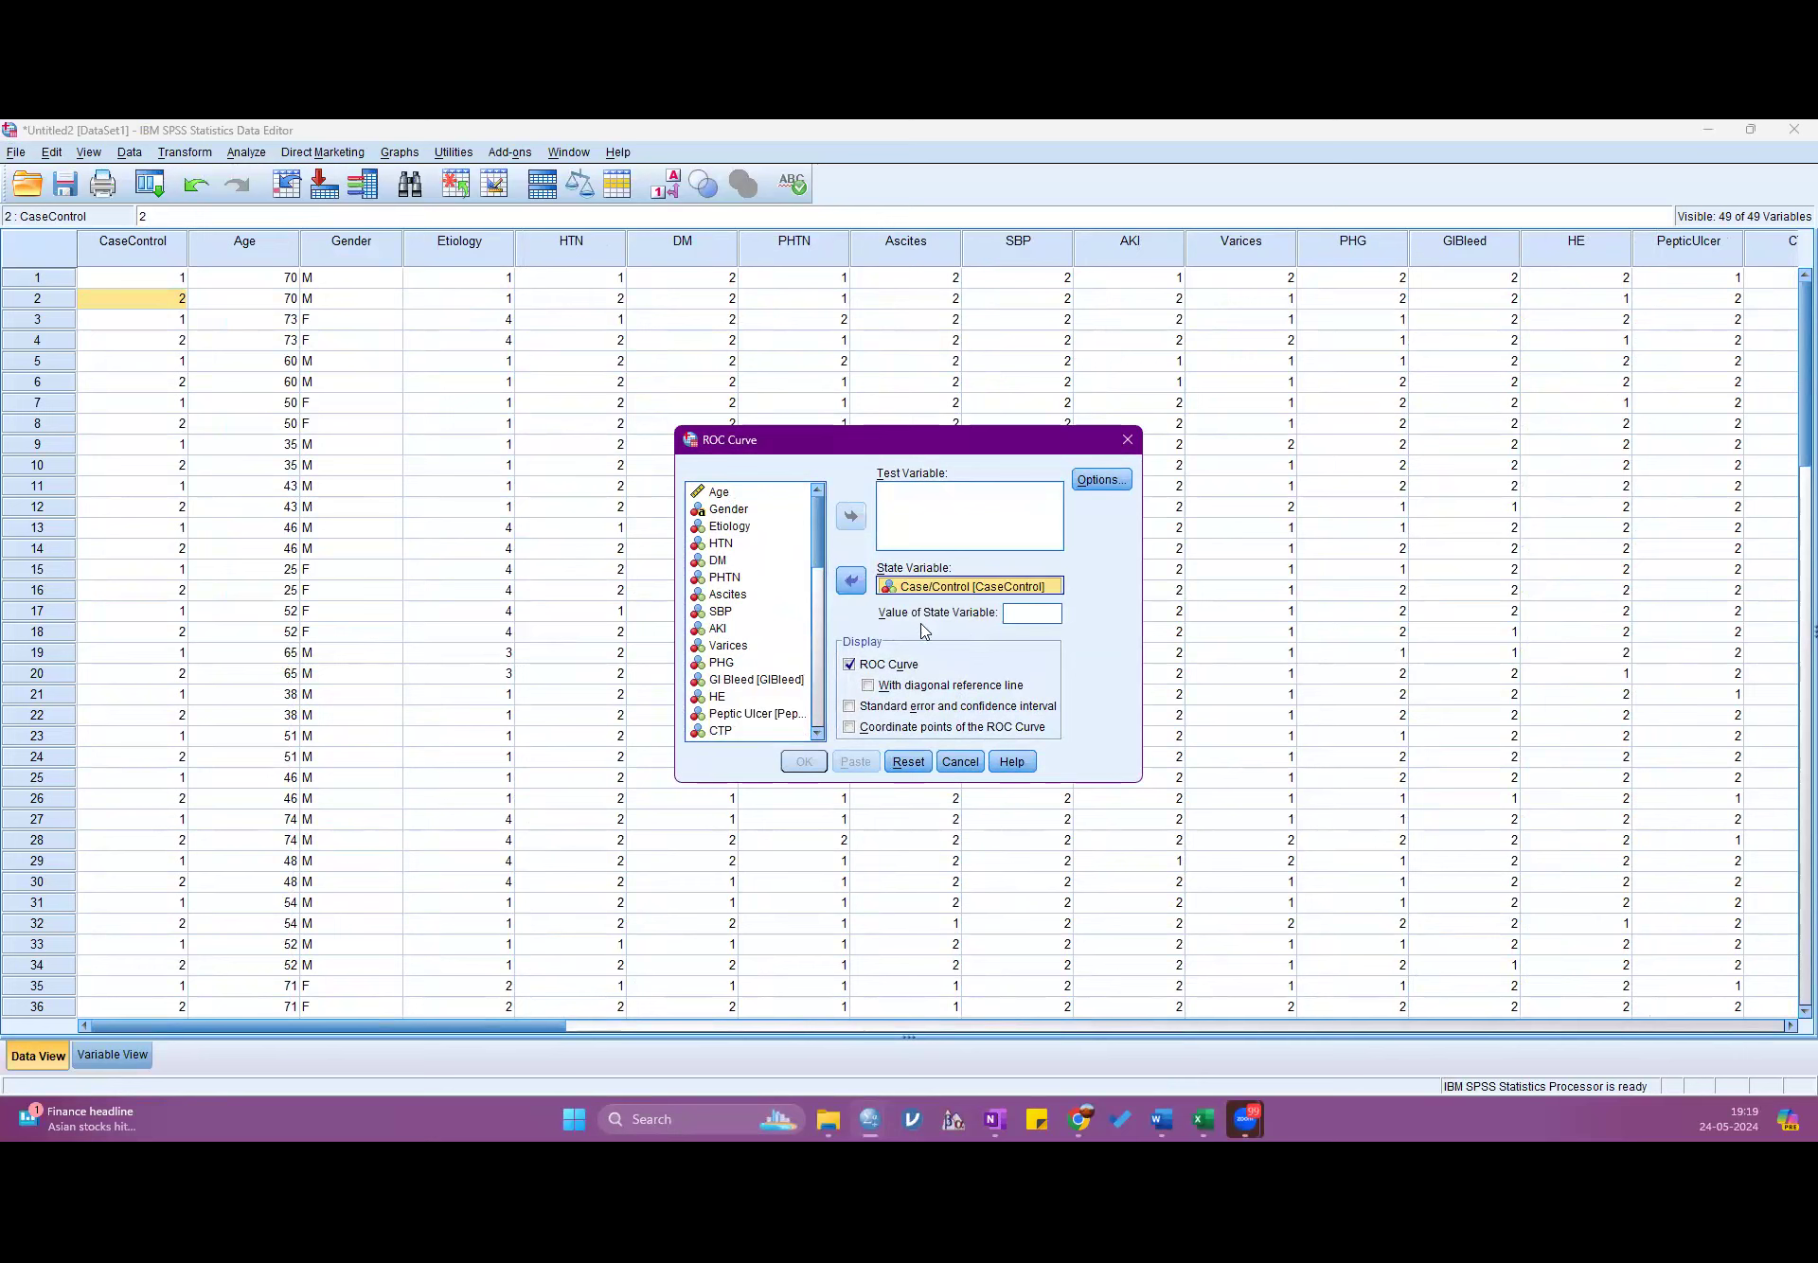
{"action": "left_click", "coordinate": [1004, 613]}
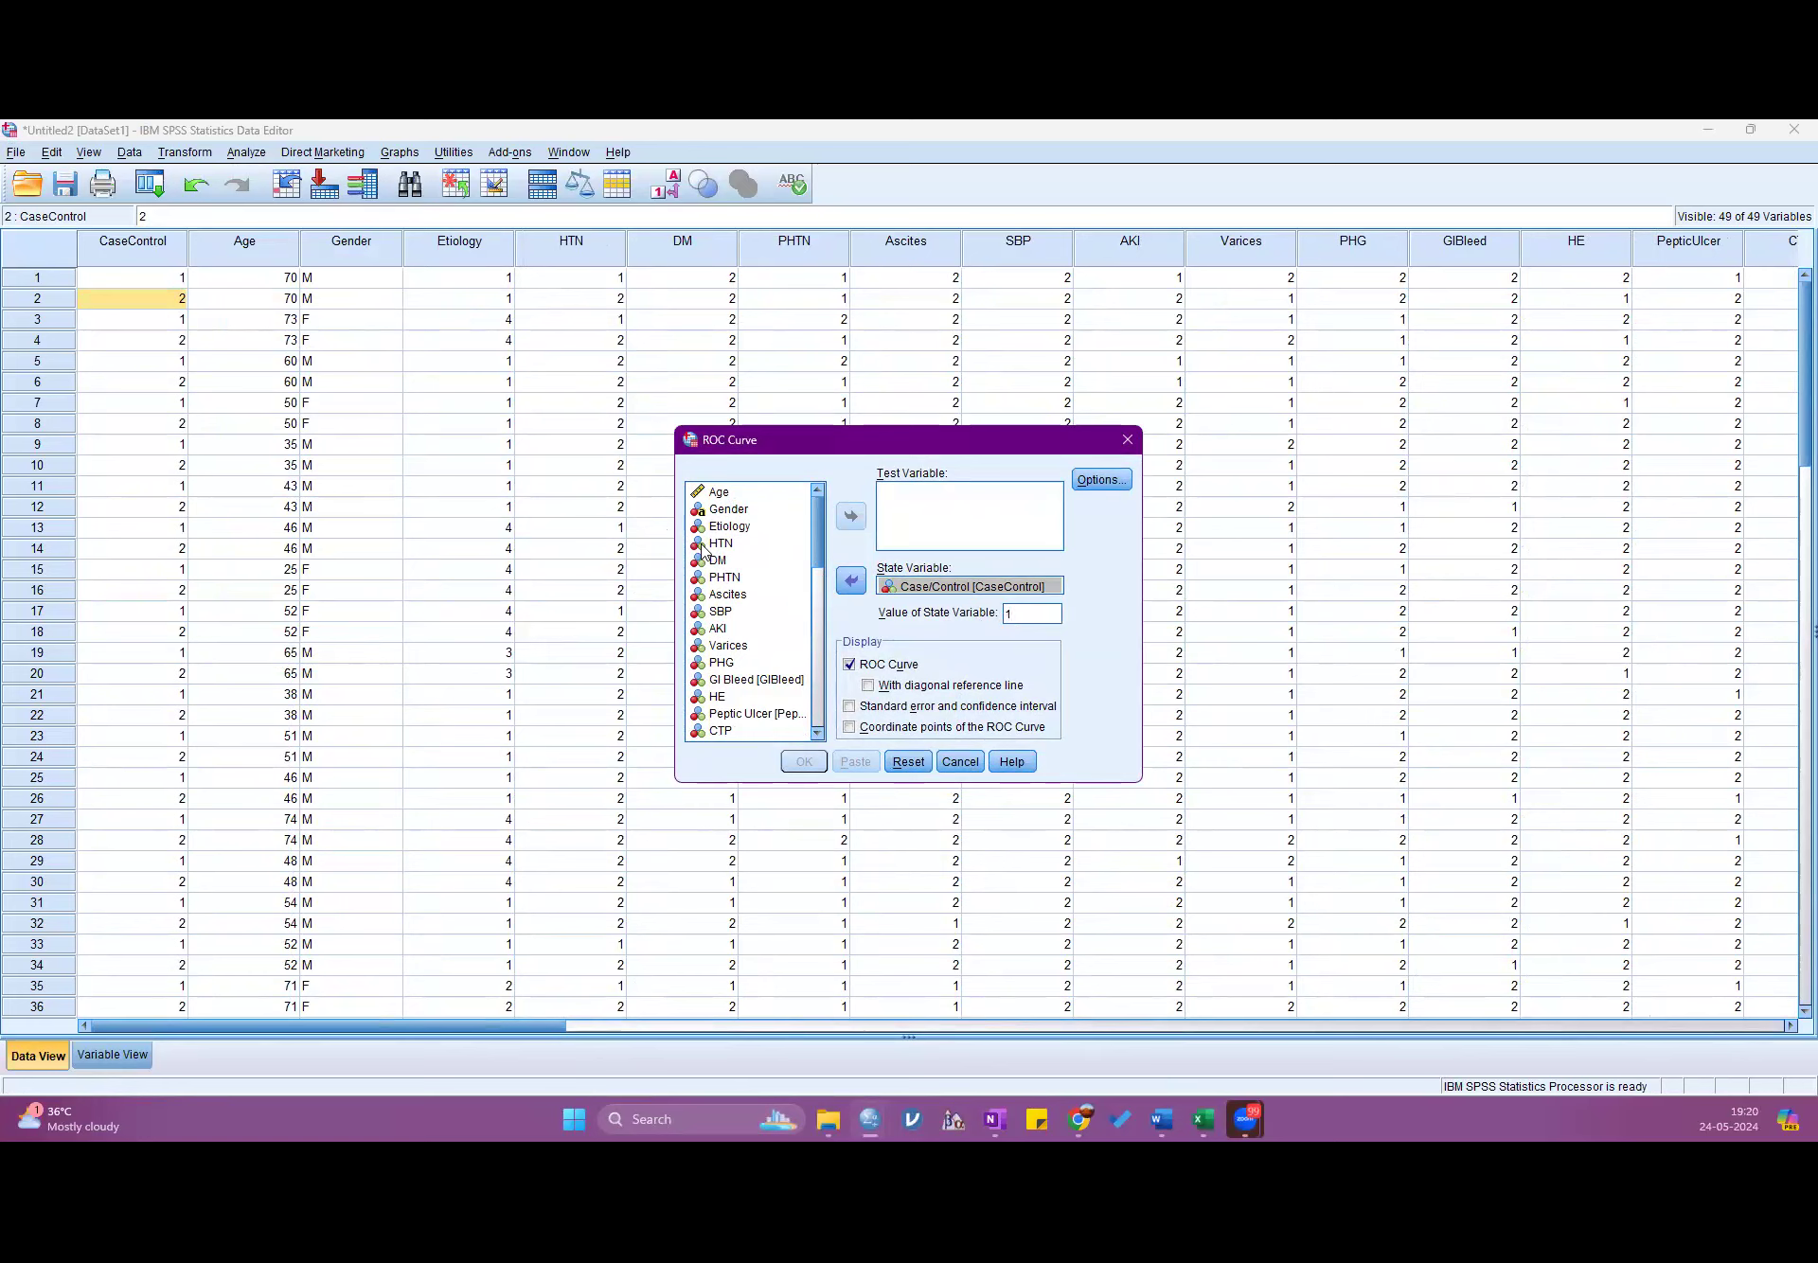
- Add MCH, MCHC, RDW, PLT and Albumin as the test variables of the ROC Curve analysis
{"action": "scroll", "coordinate": [748, 587], "scroll_direction": "down", "scroll_amount": 4}
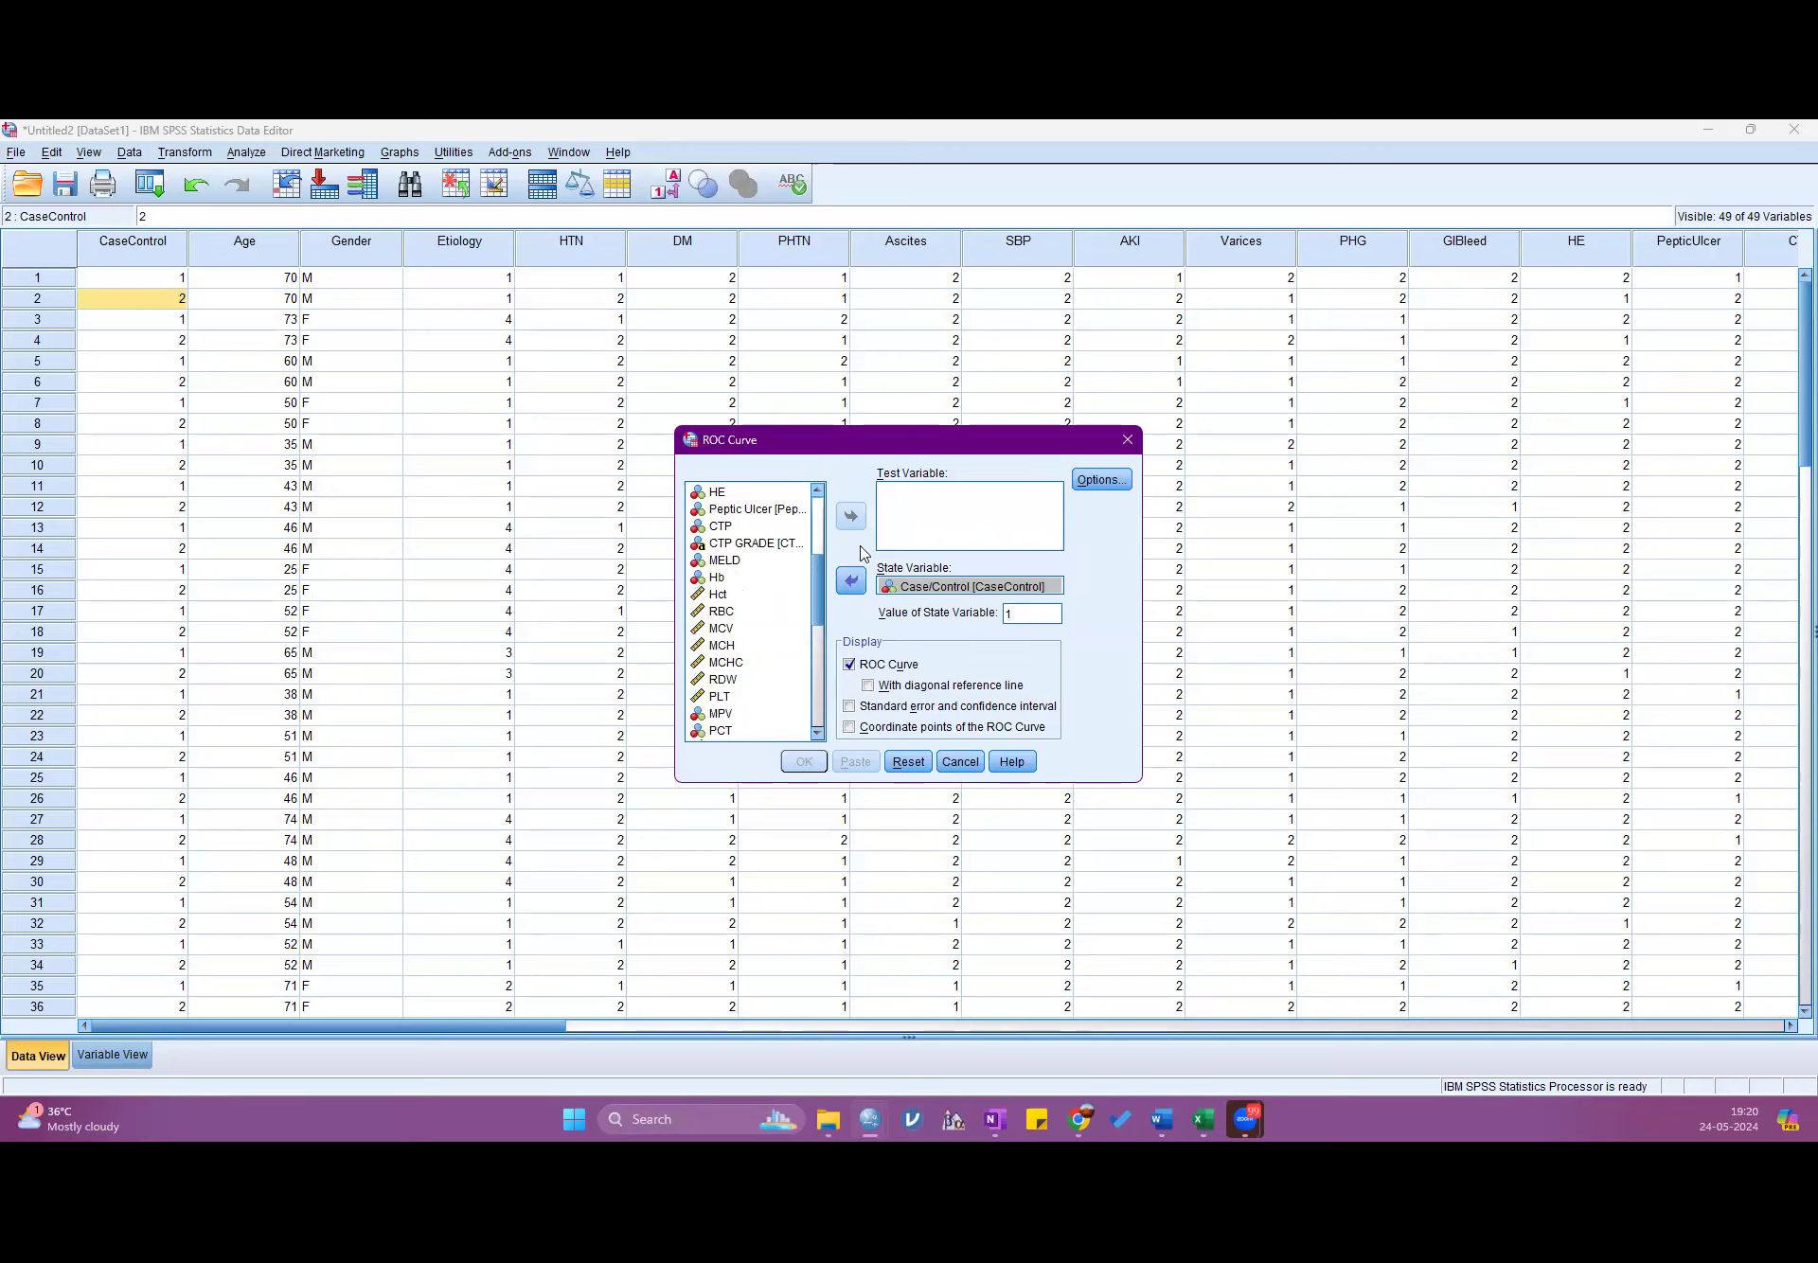
{"action": "scroll", "coordinate": [735, 631], "scroll_direction": "down", "scroll_amount": 5}
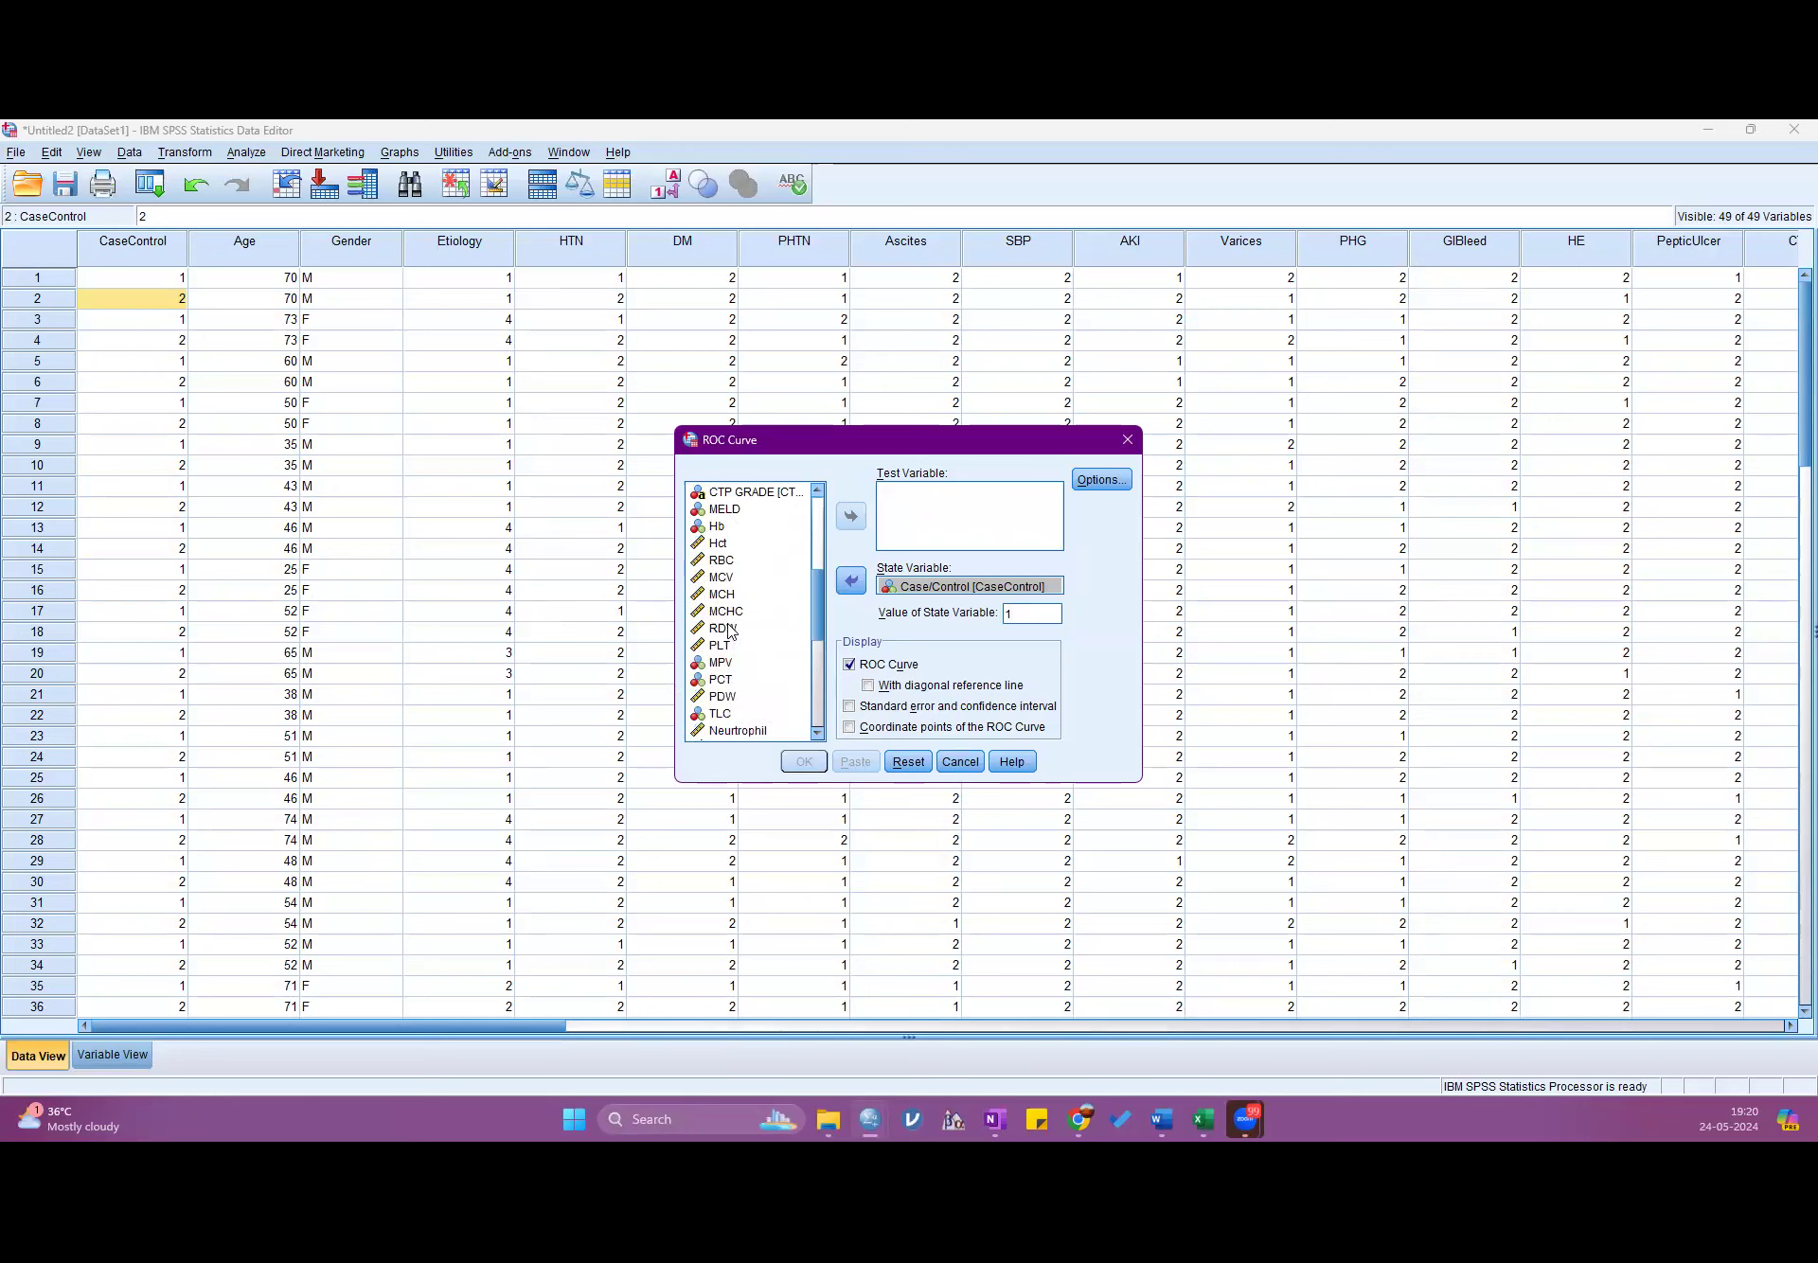
{"action": "scroll", "coordinate": [758, 651], "scroll_direction": "down", "scroll_amount": 2}
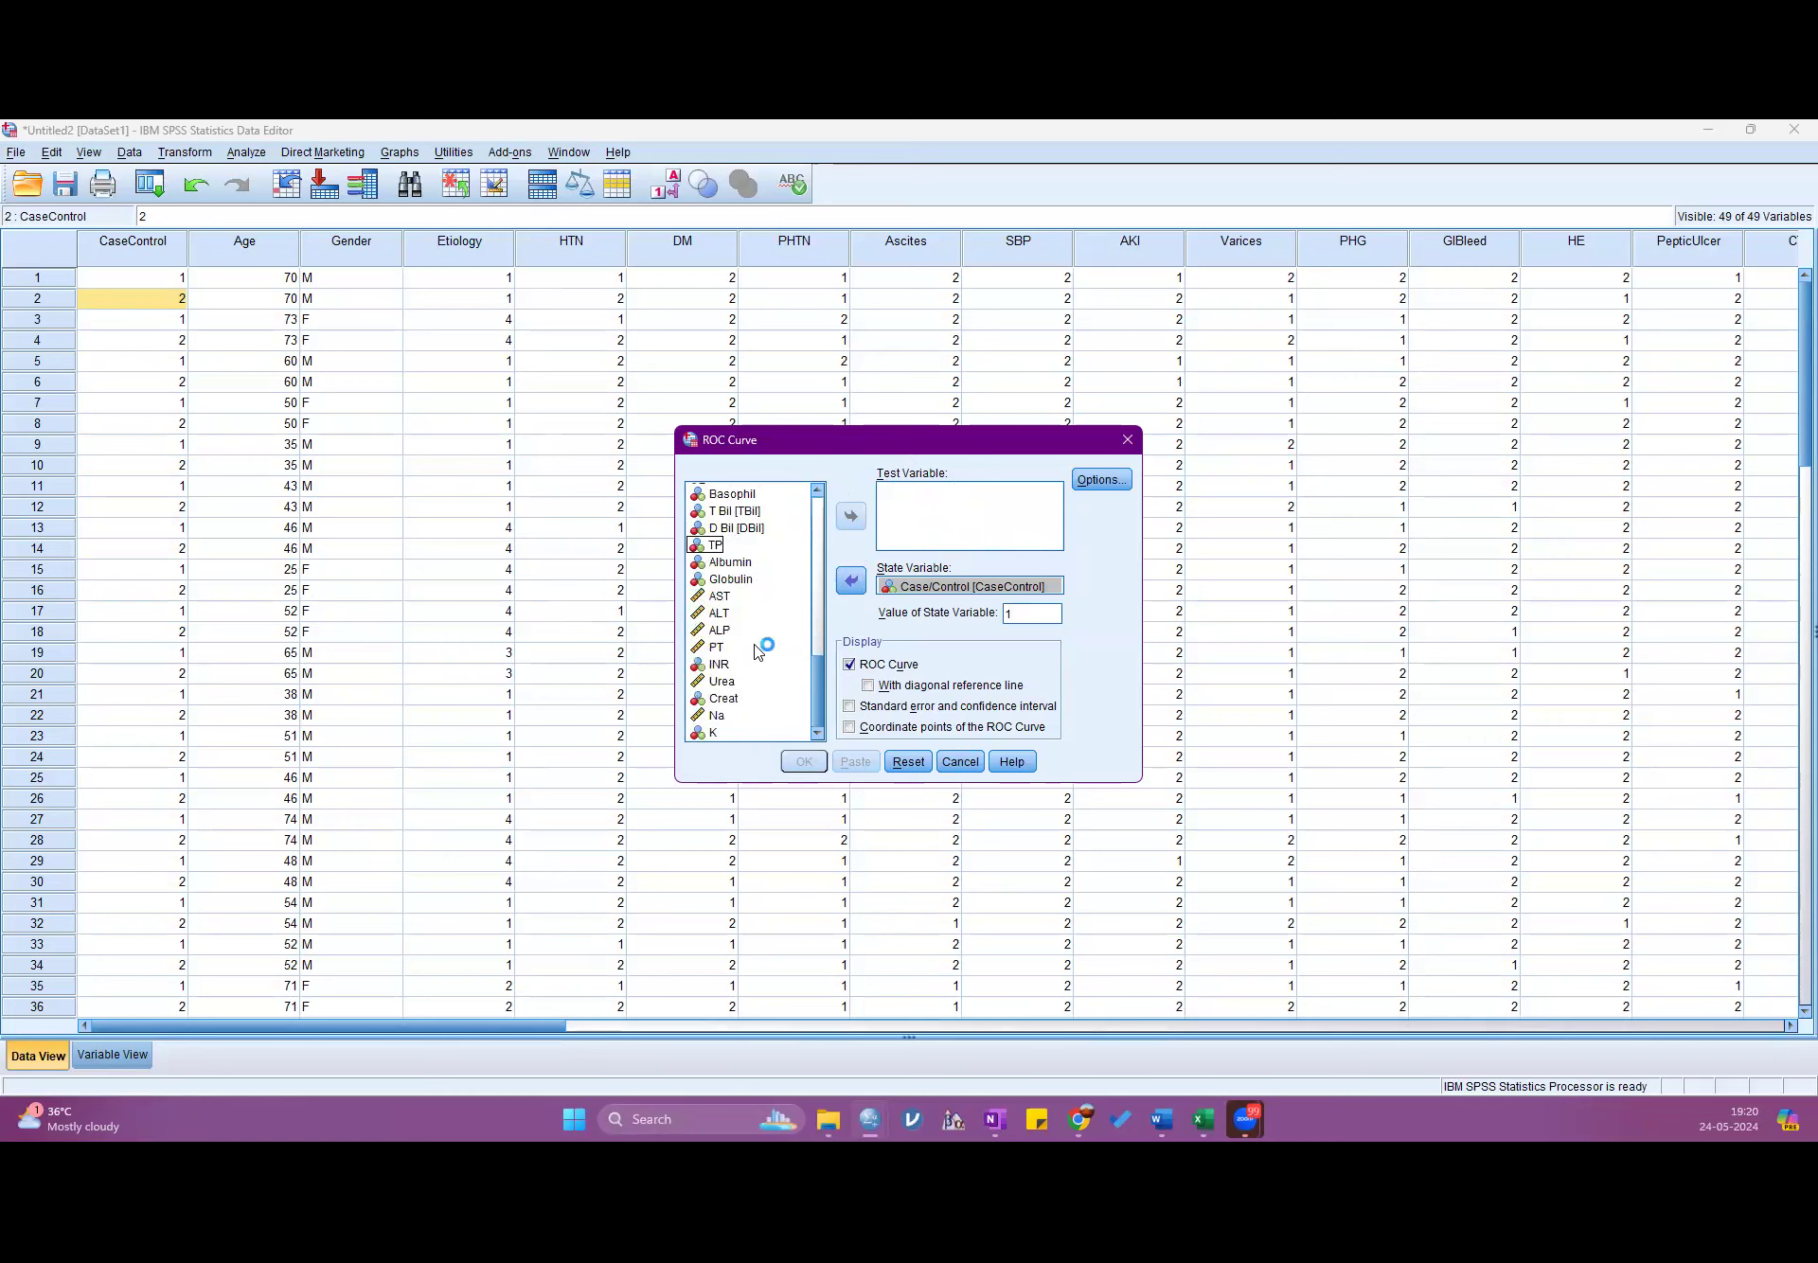
{"action": "scroll", "coordinate": [754, 651], "scroll_direction": "up", "scroll_amount": 5}
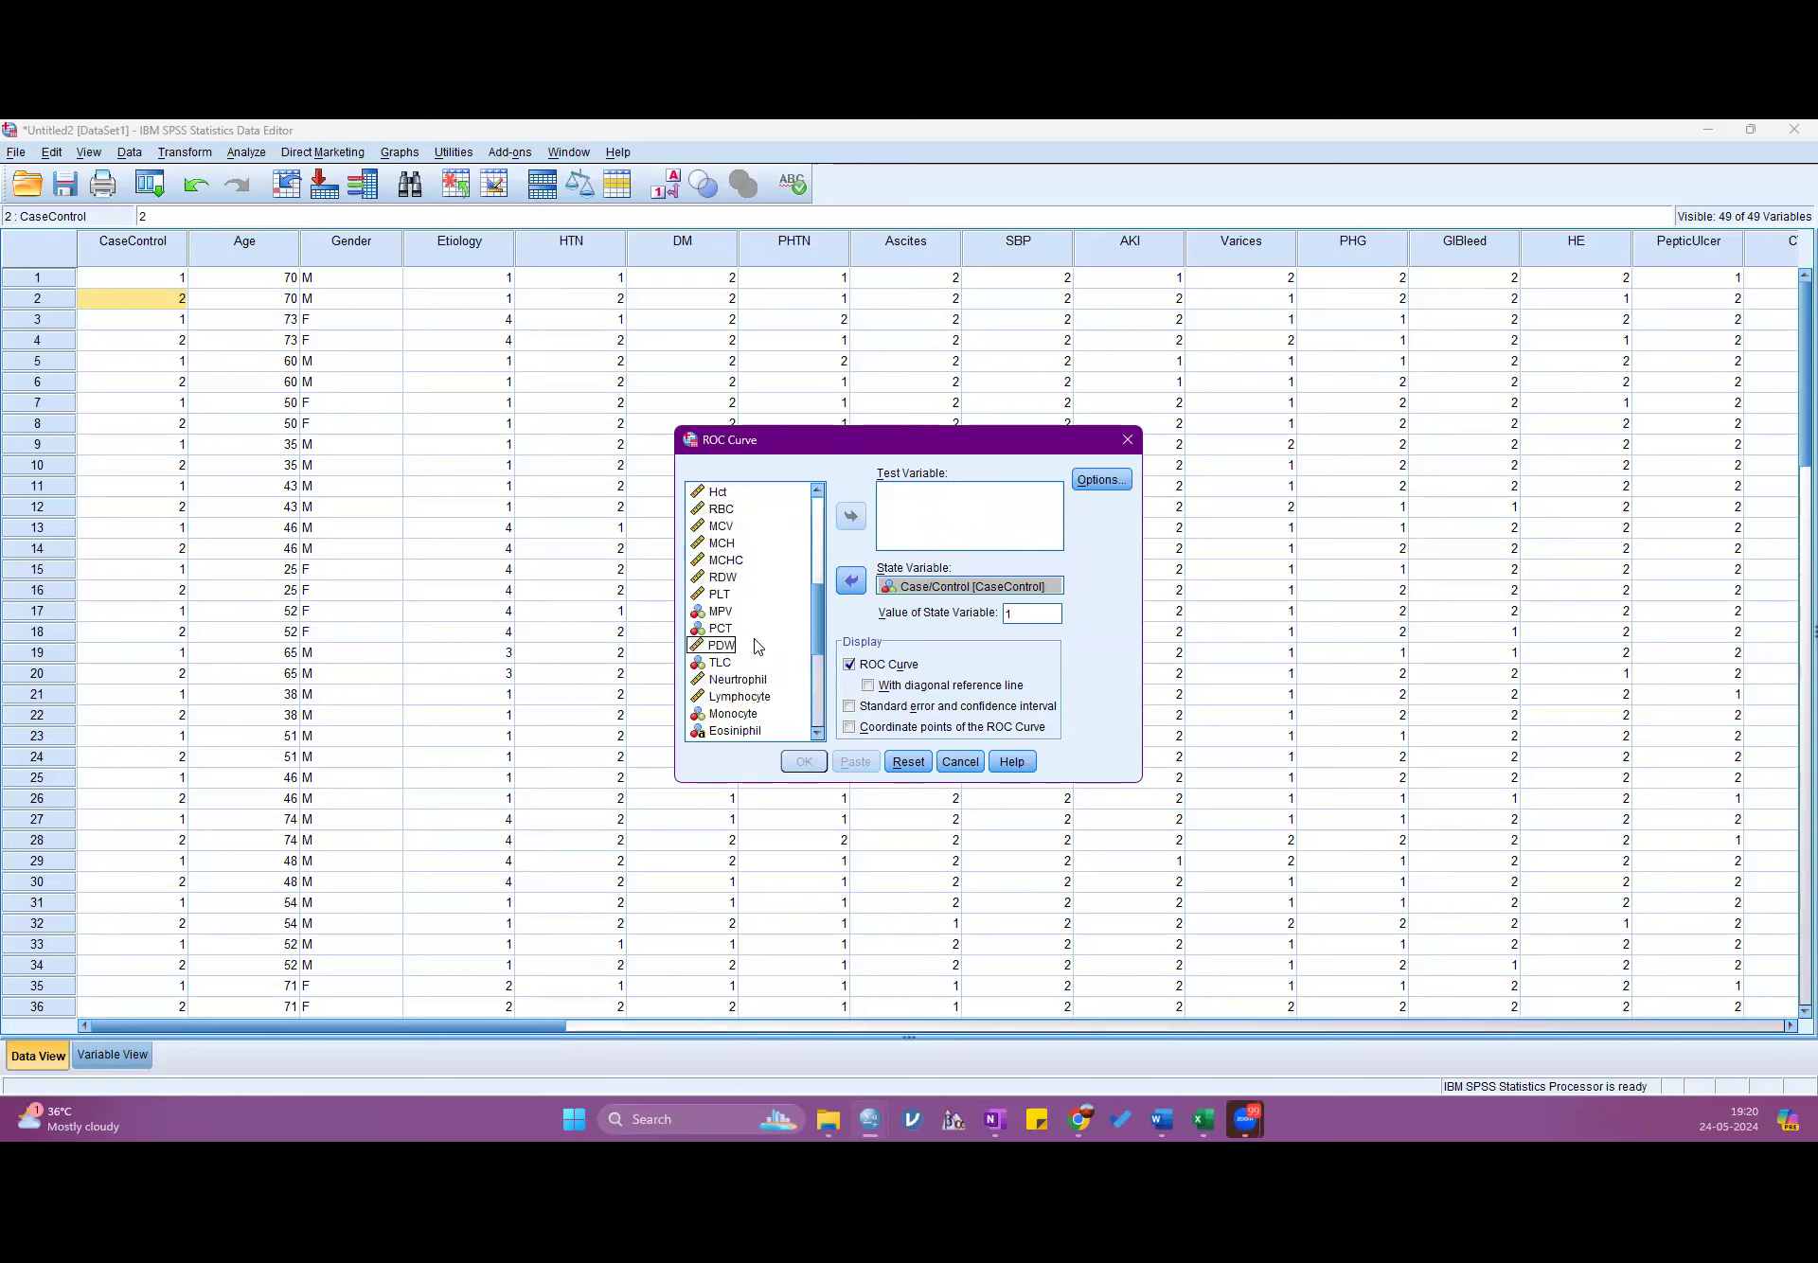
{"action": "left_click", "coordinate": [725, 597]}
{"action": "left_click", "coordinate": [726, 594]}
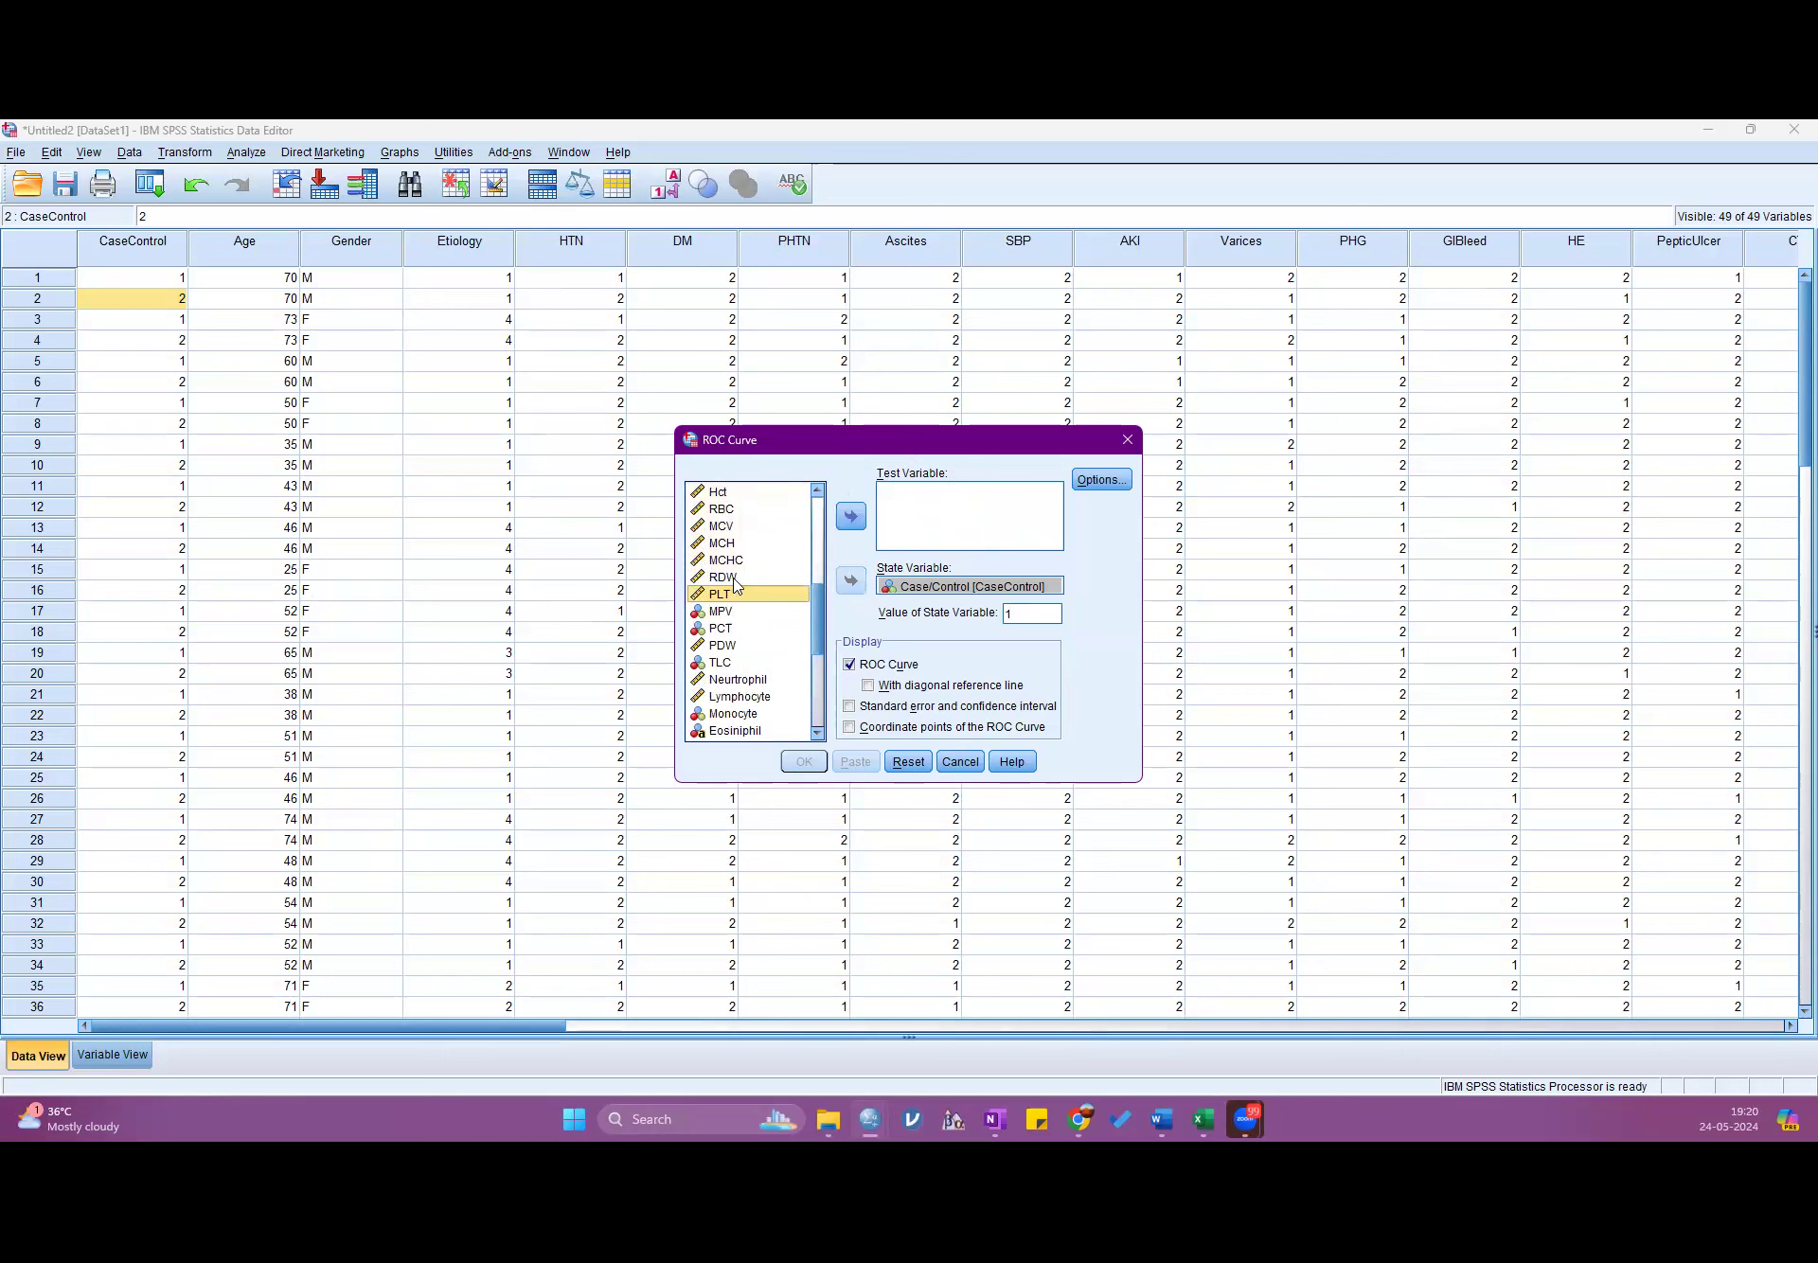
{"action": "left_click", "coordinate": [735, 578], "text": "ctrl"}
{"action": "left_click", "coordinate": [729, 559], "text": "ctrl"}
{"action": "left_click", "coordinate": [728, 545], "text": "ctrl"}
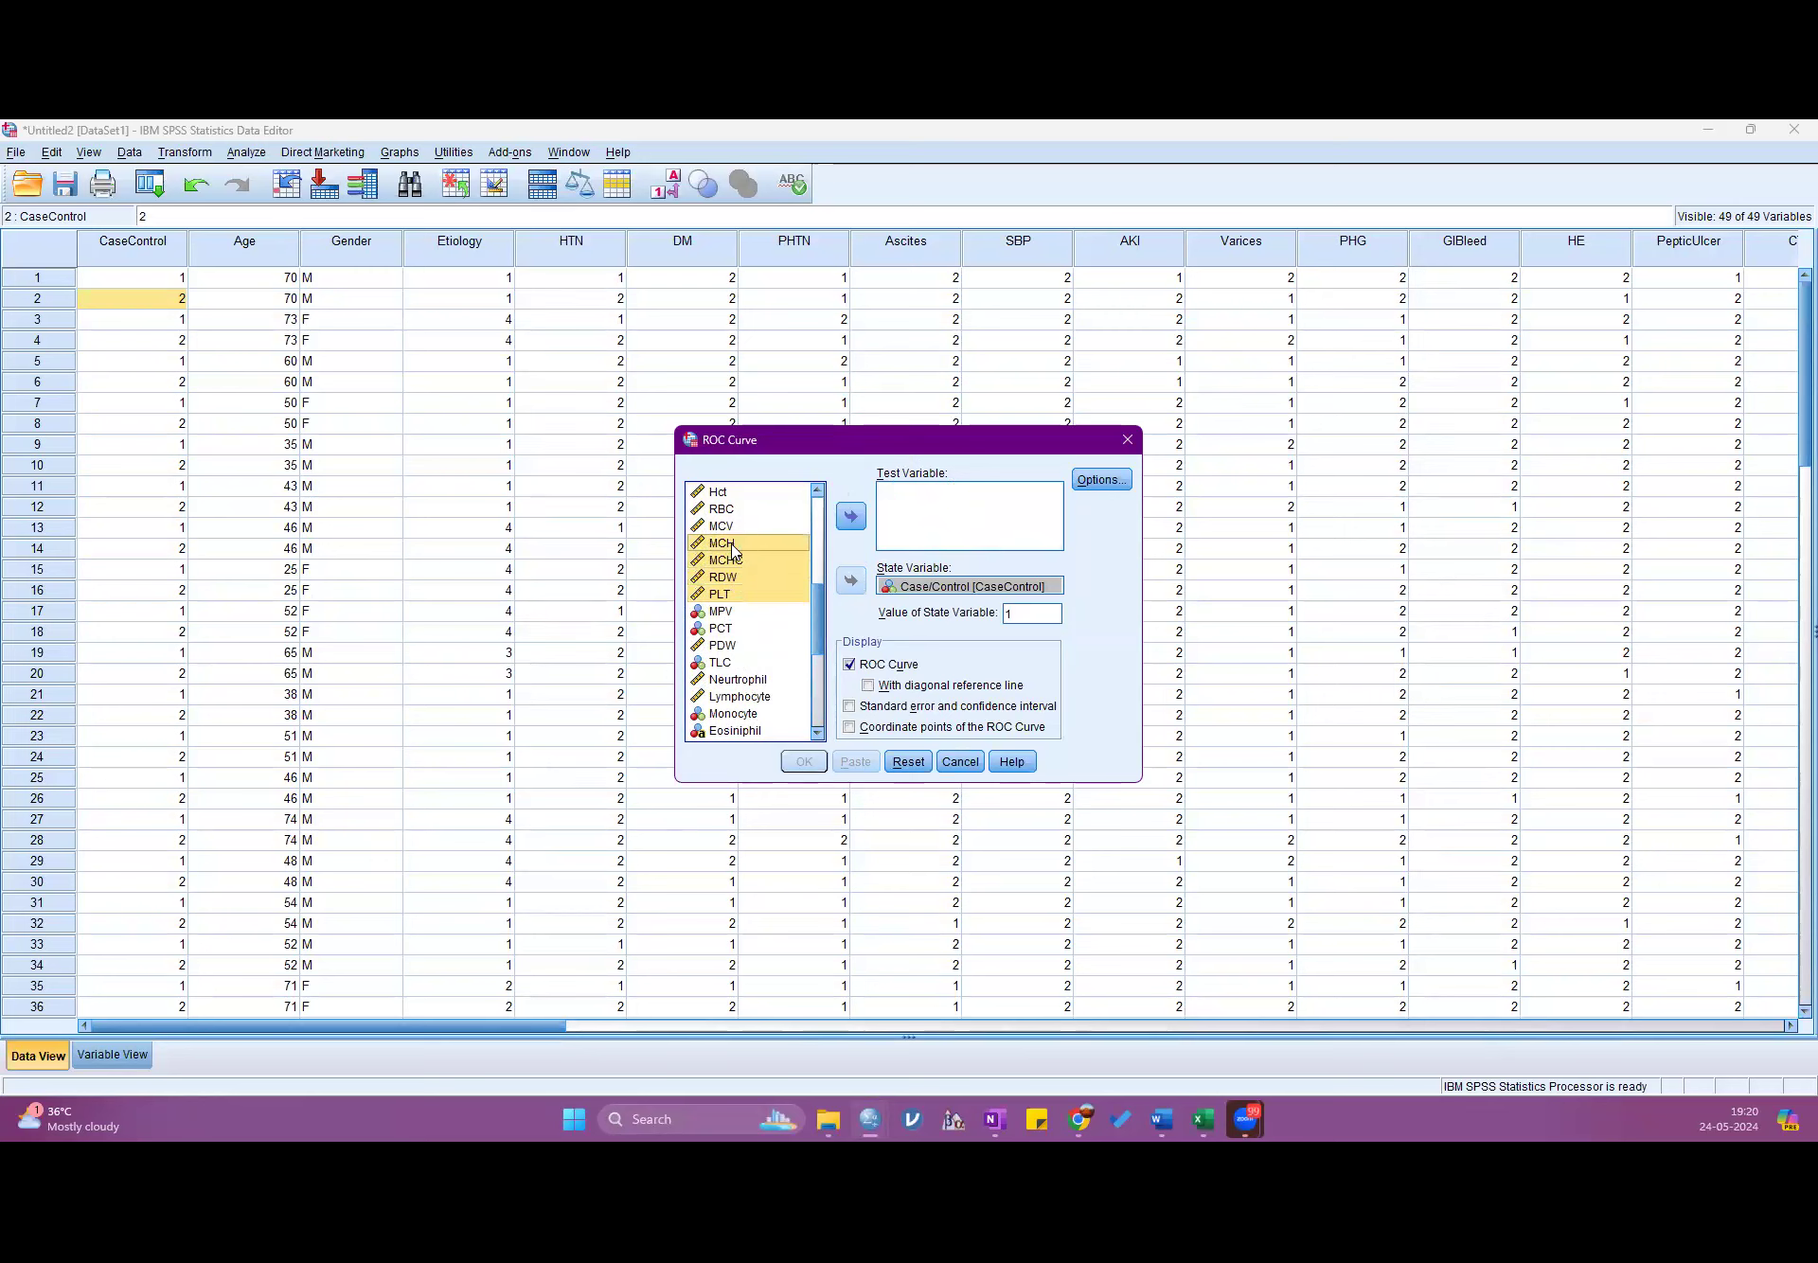
{"action": "left_click_drag", "start_coordinate": [818, 610], "coordinate": [815, 645]}
{"action": "left_click", "coordinate": [748, 697], "text": "ctrl"}
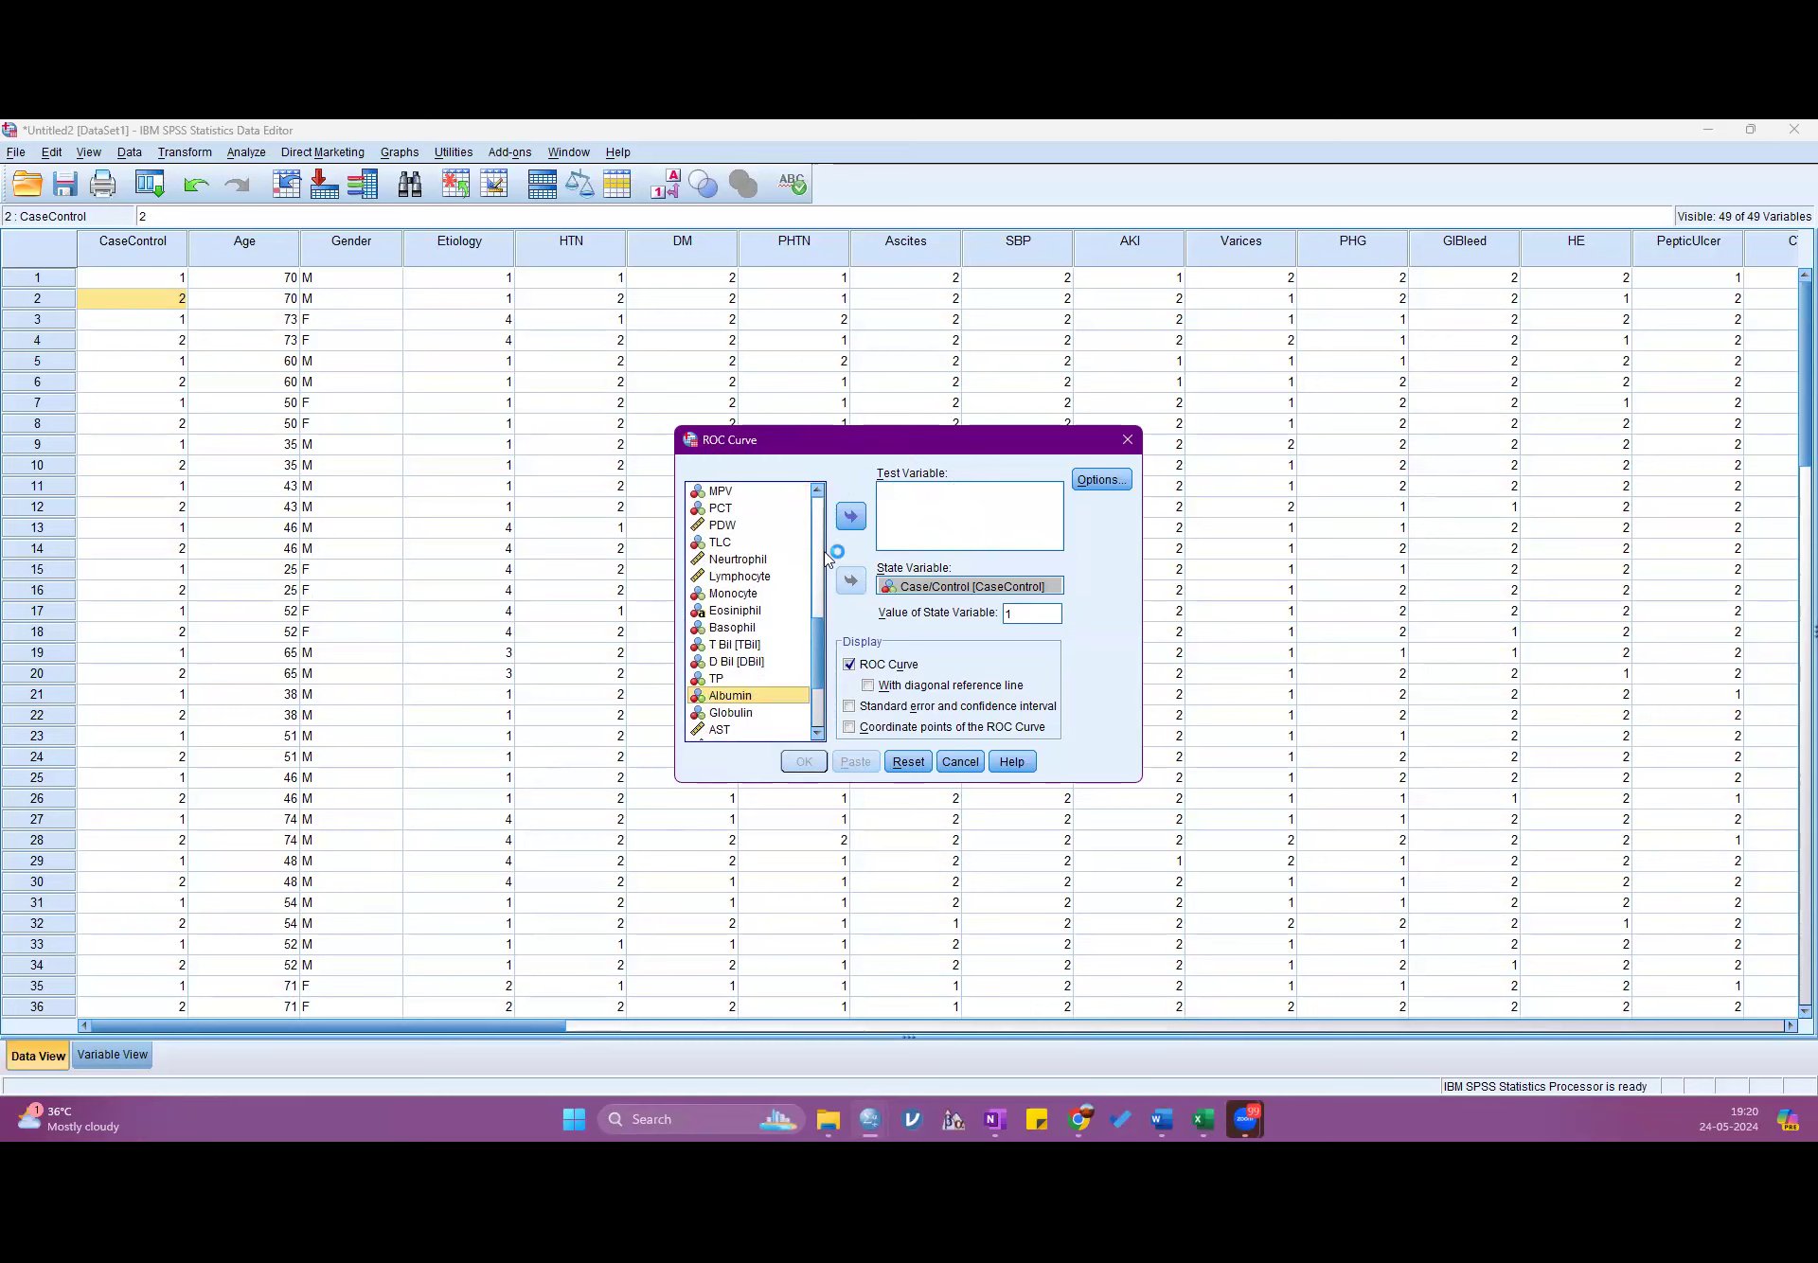
{"action": "left_click", "coordinate": [857, 518]}
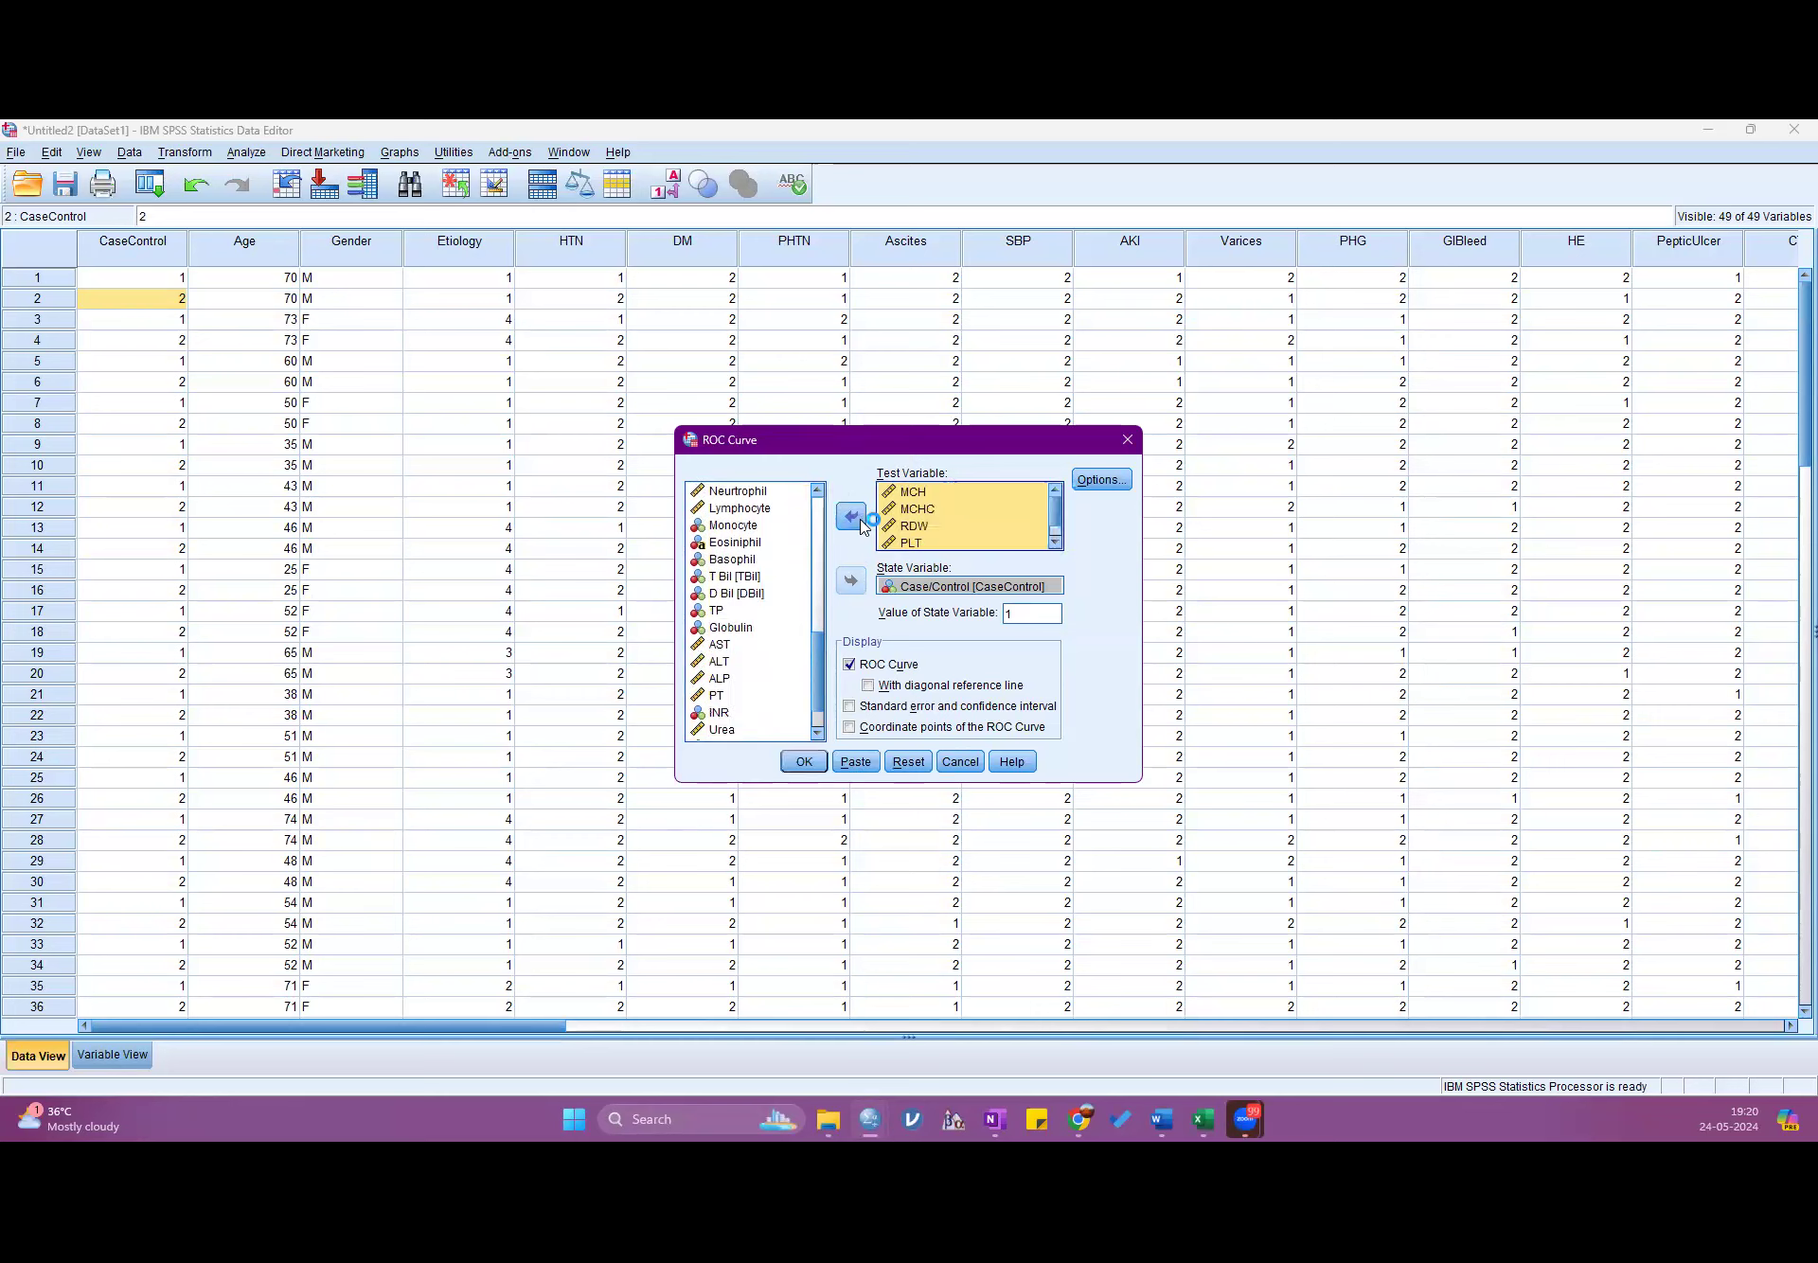
- Keep the default ROC options, include the diagonal reference line, standard error with confidence interval and coordinate points, and run the analysis
{"action": "left_click", "coordinate": [1101, 479]}
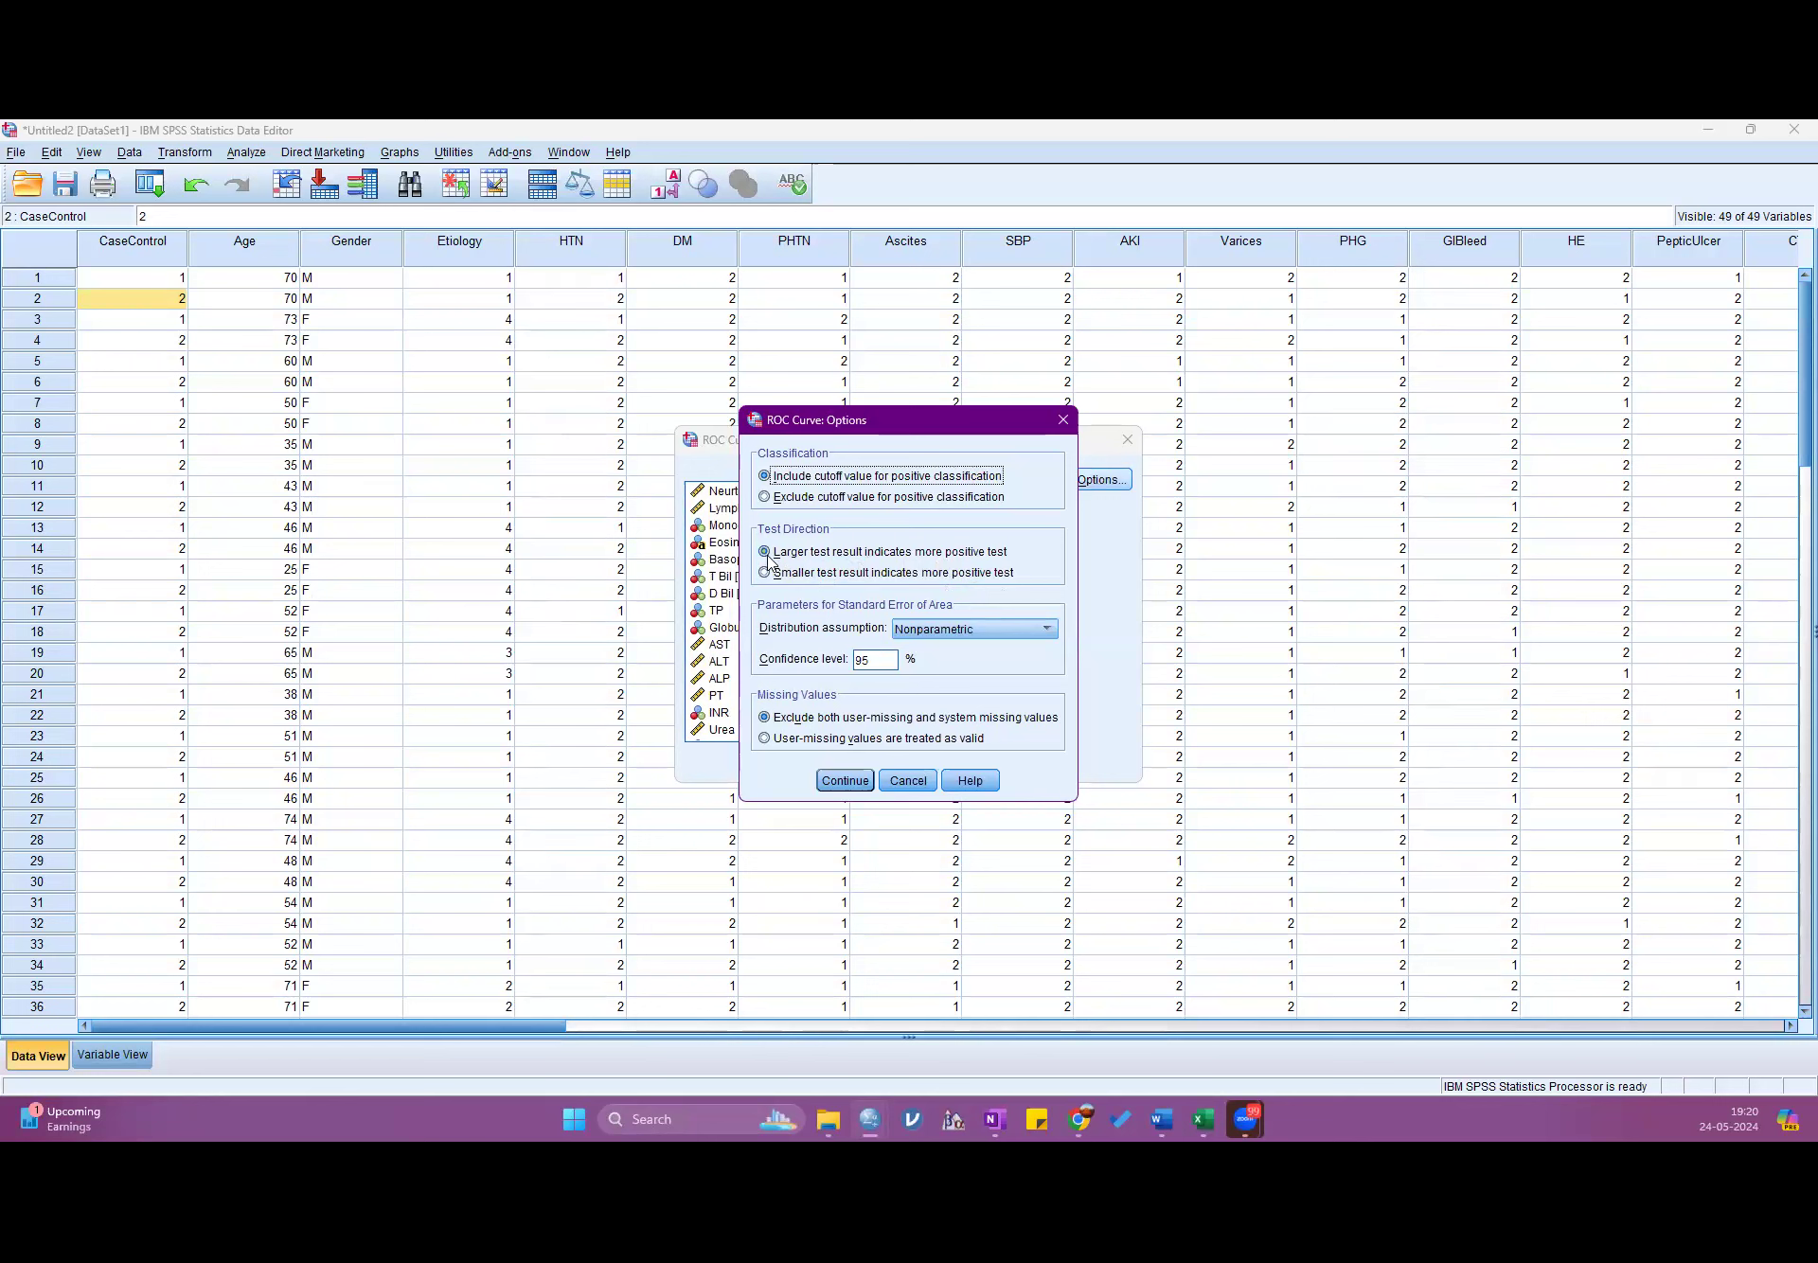
{"action": "left_click", "coordinate": [850, 782]}
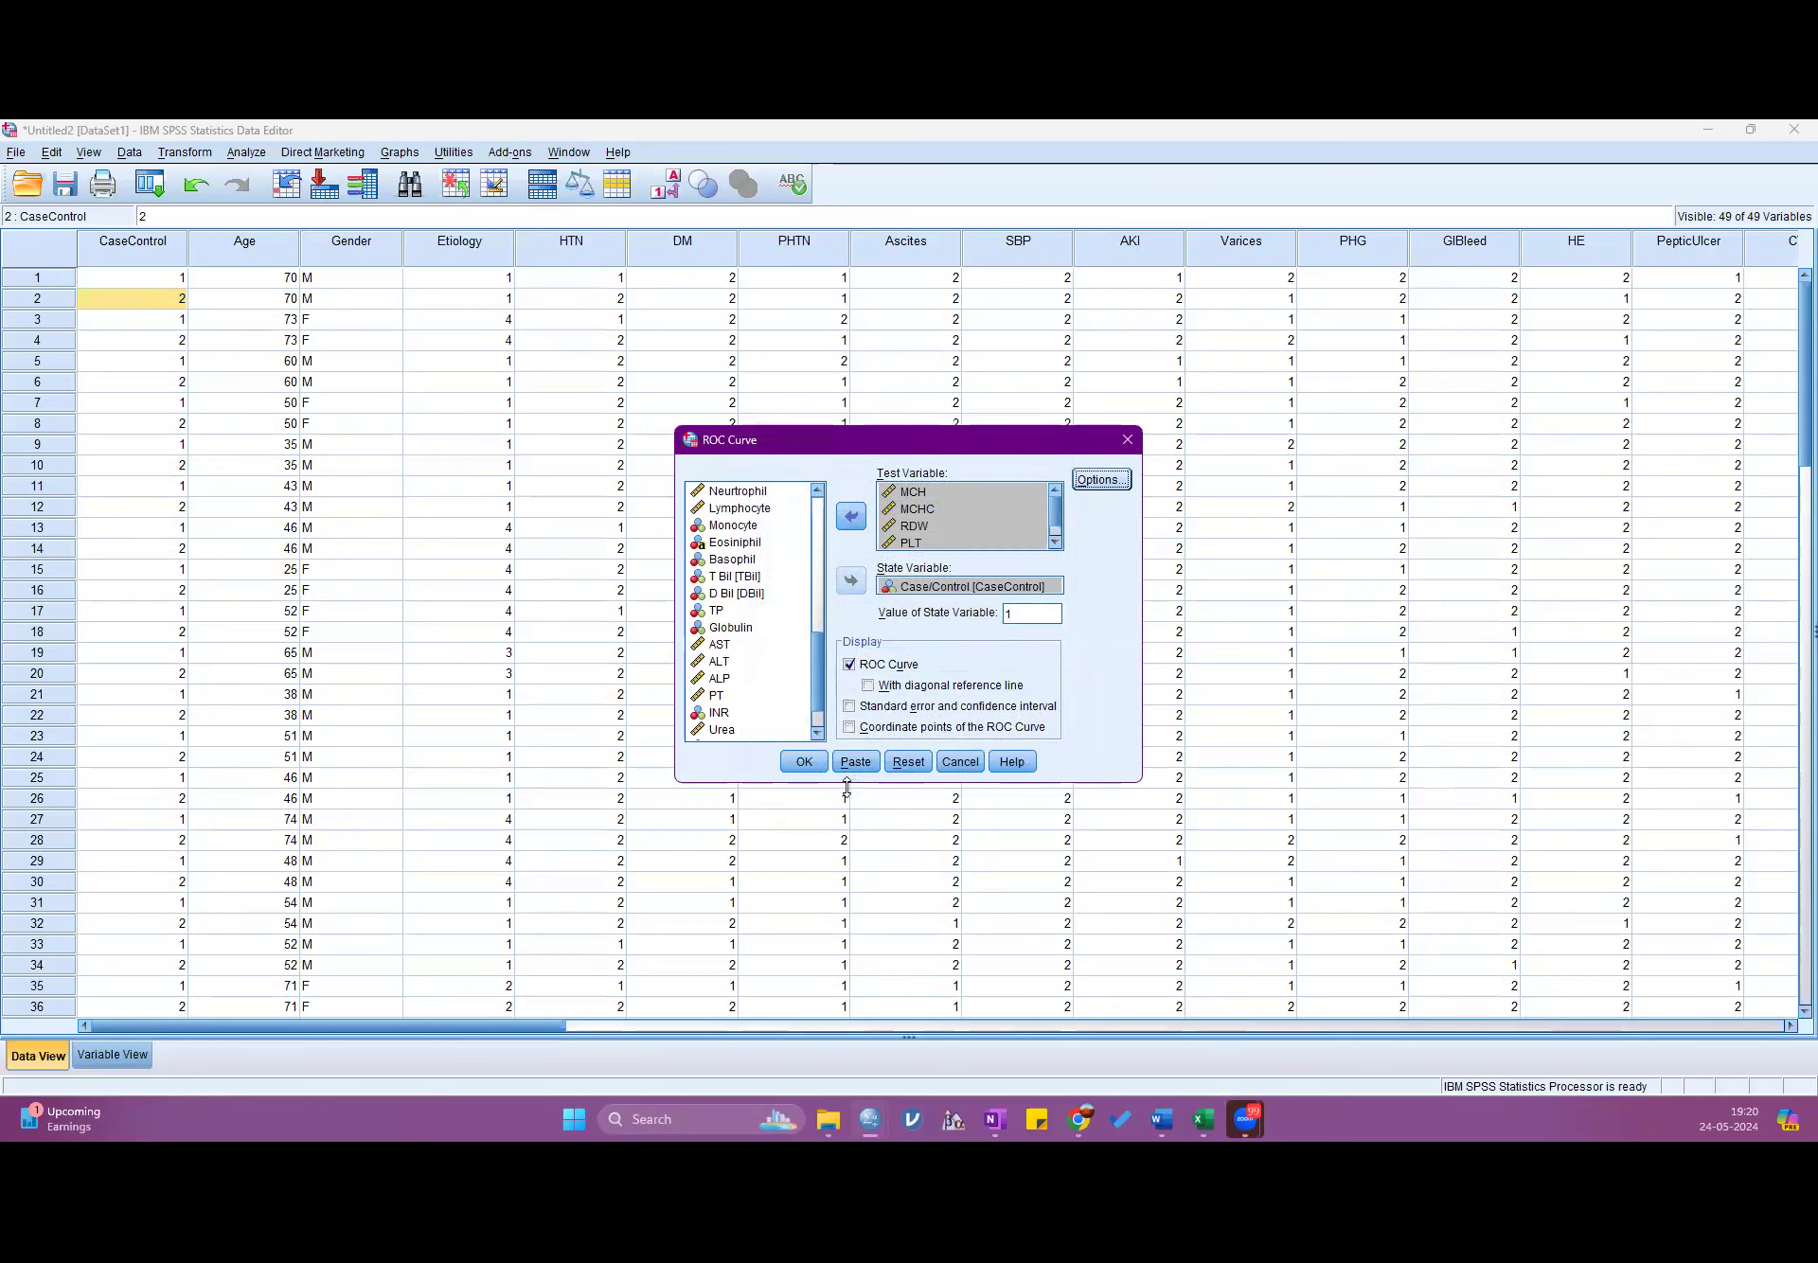
{"action": "left_click", "coordinate": [869, 686]}
{"action": "left_click", "coordinate": [849, 706]}
{"action": "left_click", "coordinate": [851, 726]}
{"action": "left_click", "coordinate": [802, 762]}
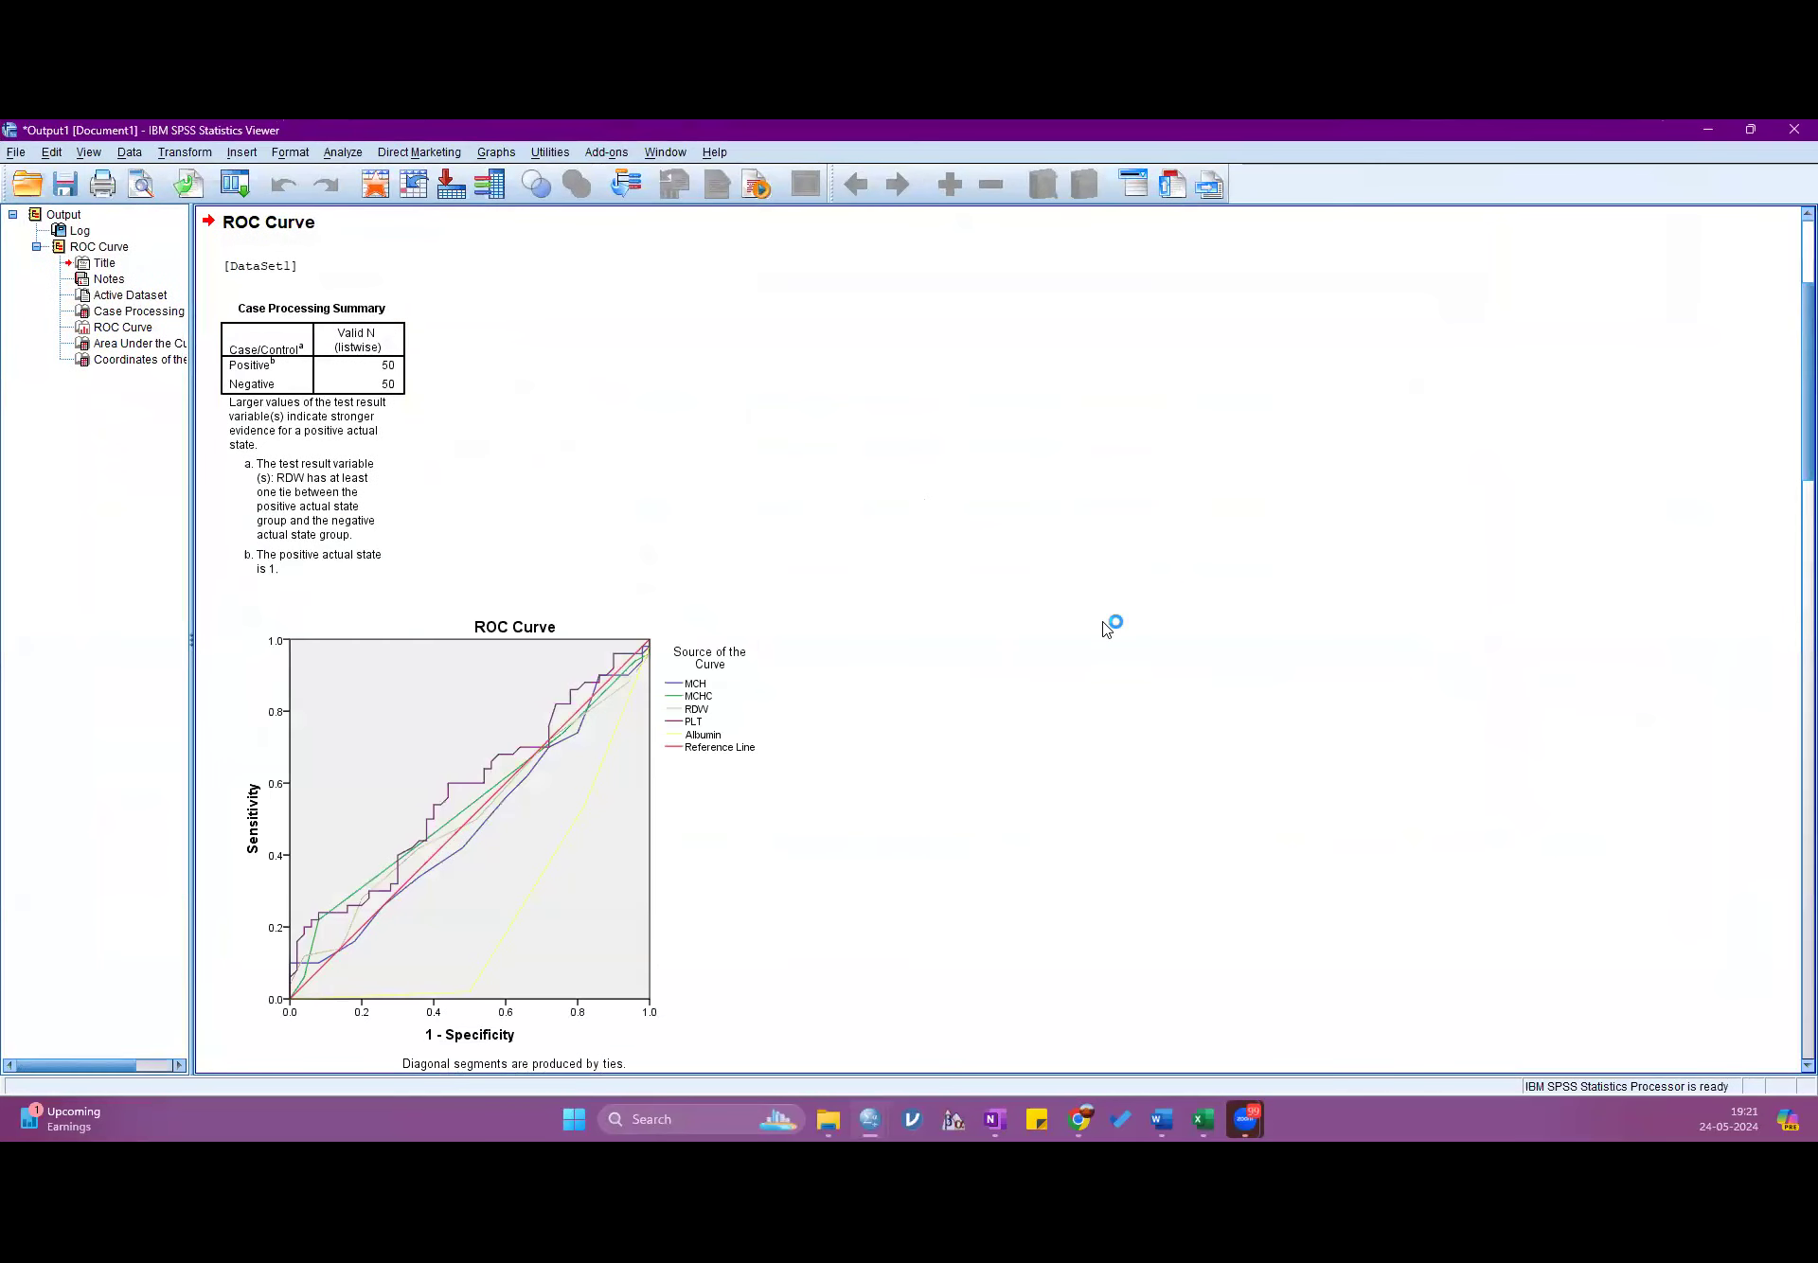
- Examine the ROC curve chart comparing MCH, MCHC, RDW, PLT and Albumin against the reference line
{"action": "scroll", "coordinate": [1108, 630], "scroll_direction": "down", "scroll_amount": 2}
{"action": "left_click", "coordinate": [581, 629]}
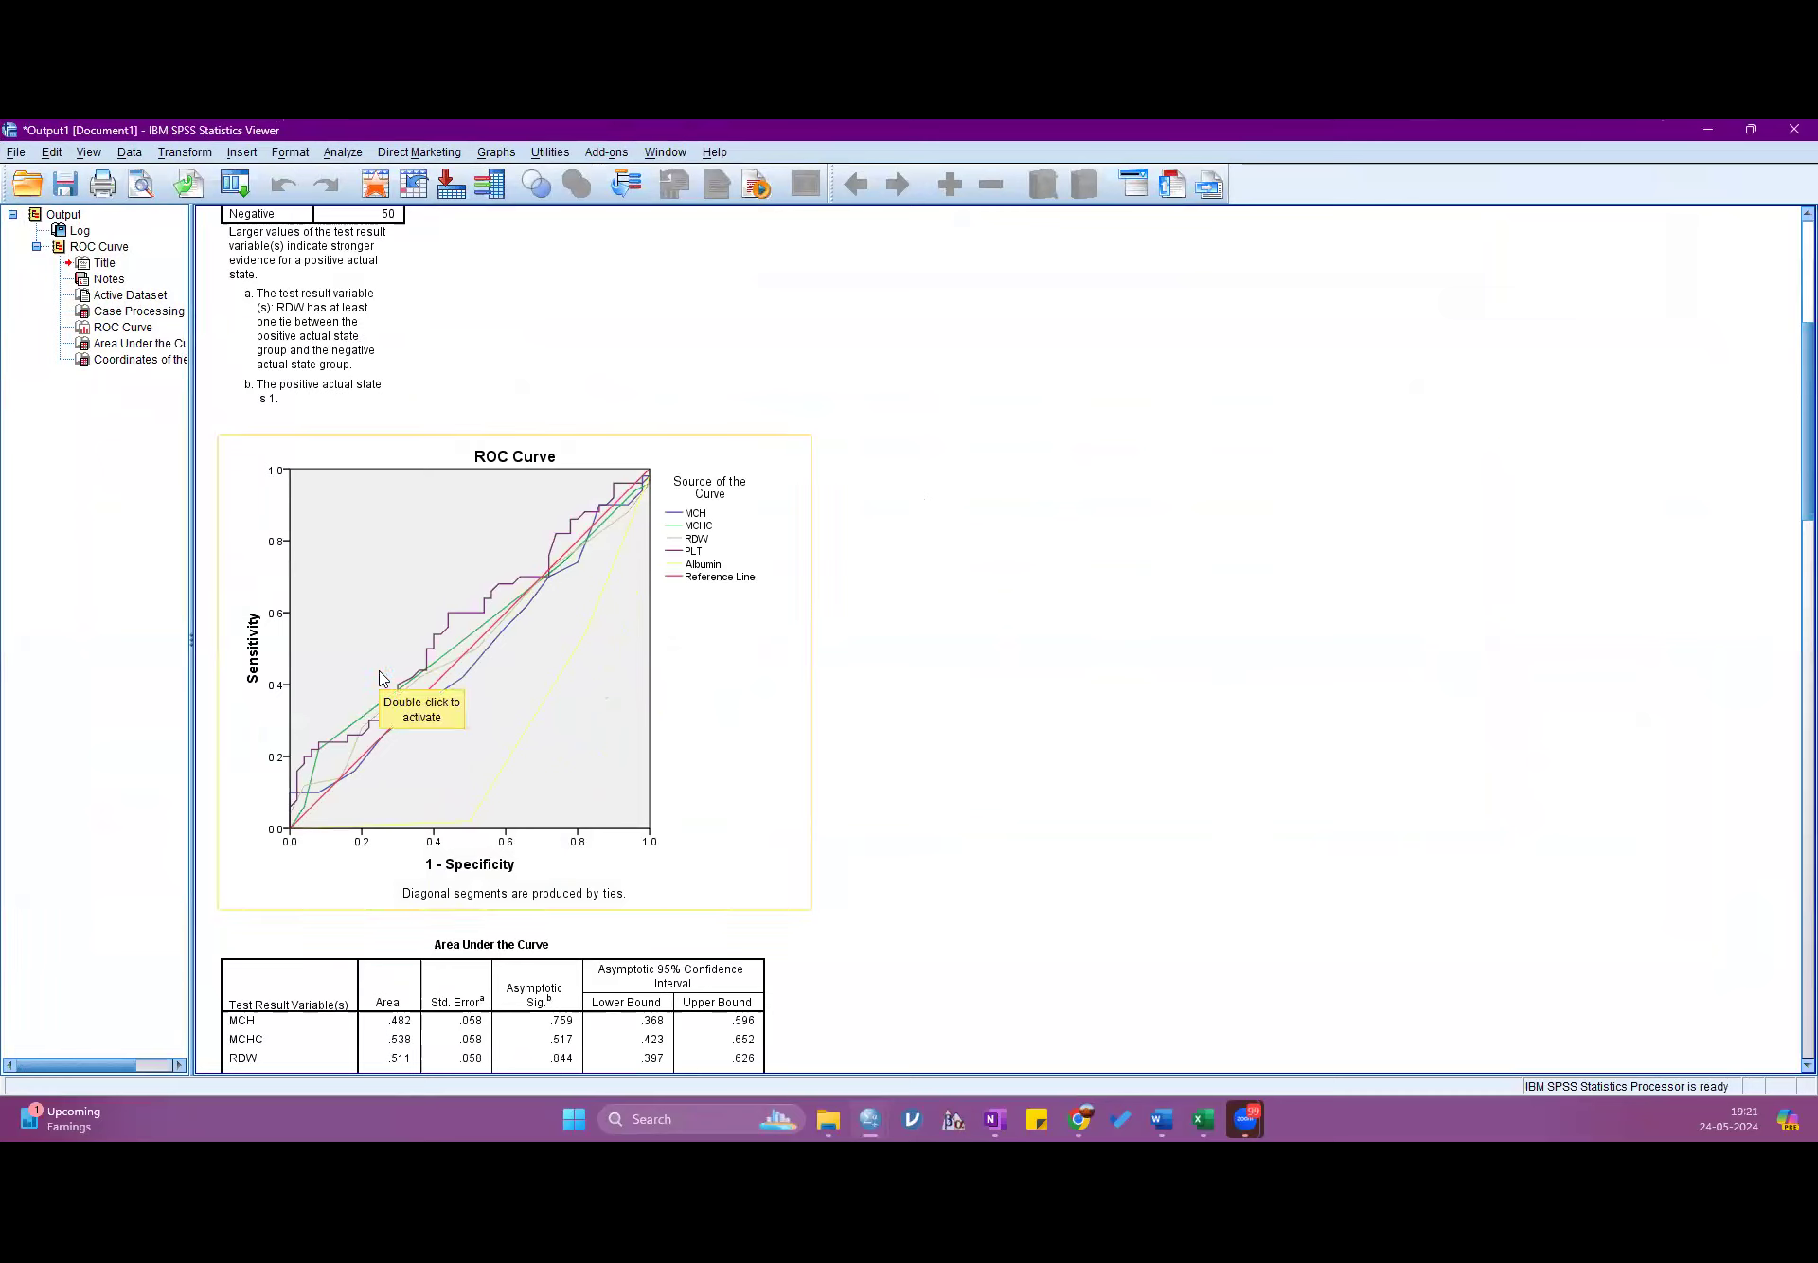
{"action": "left_click", "coordinate": [958, 692]}
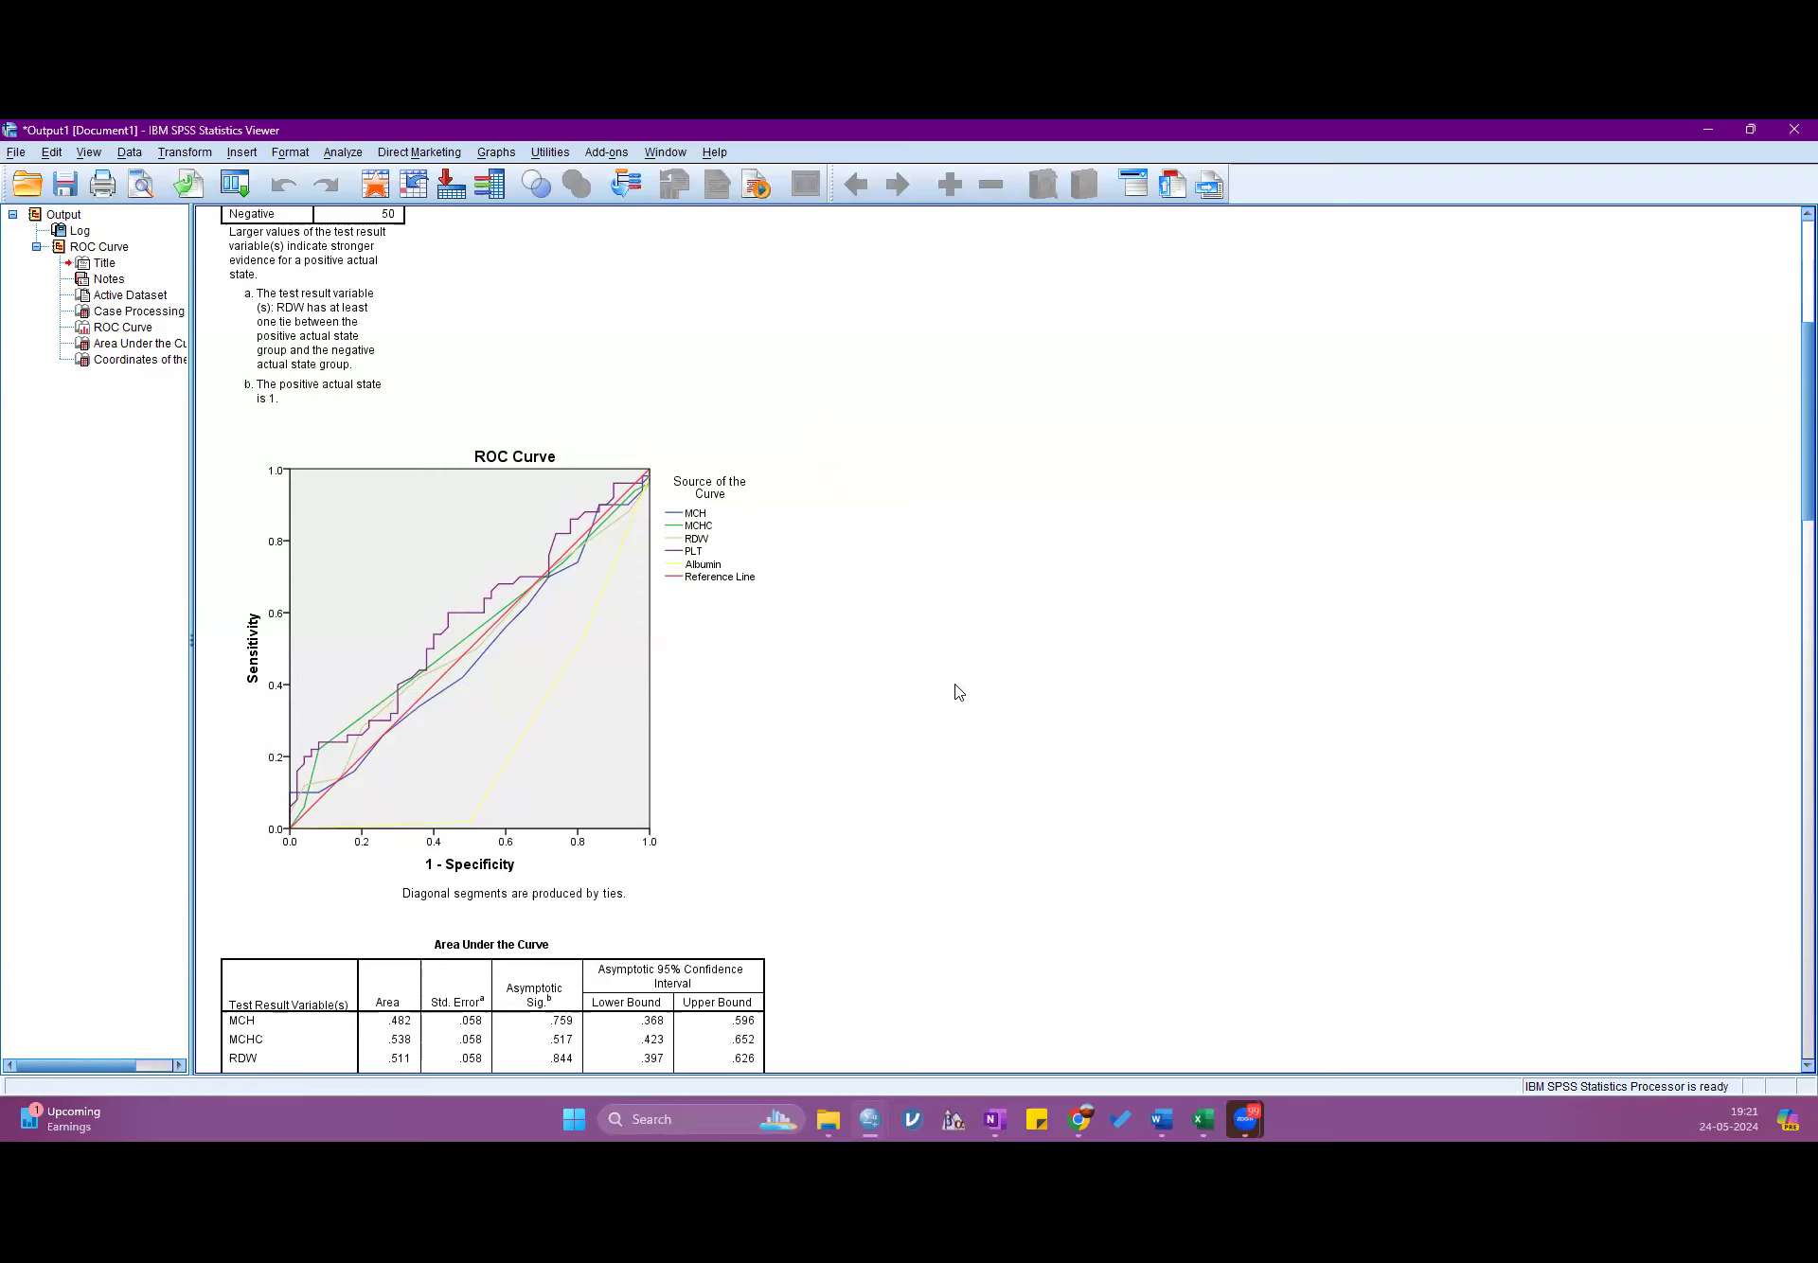
{"action": "left_click", "coordinate": [793, 703]}
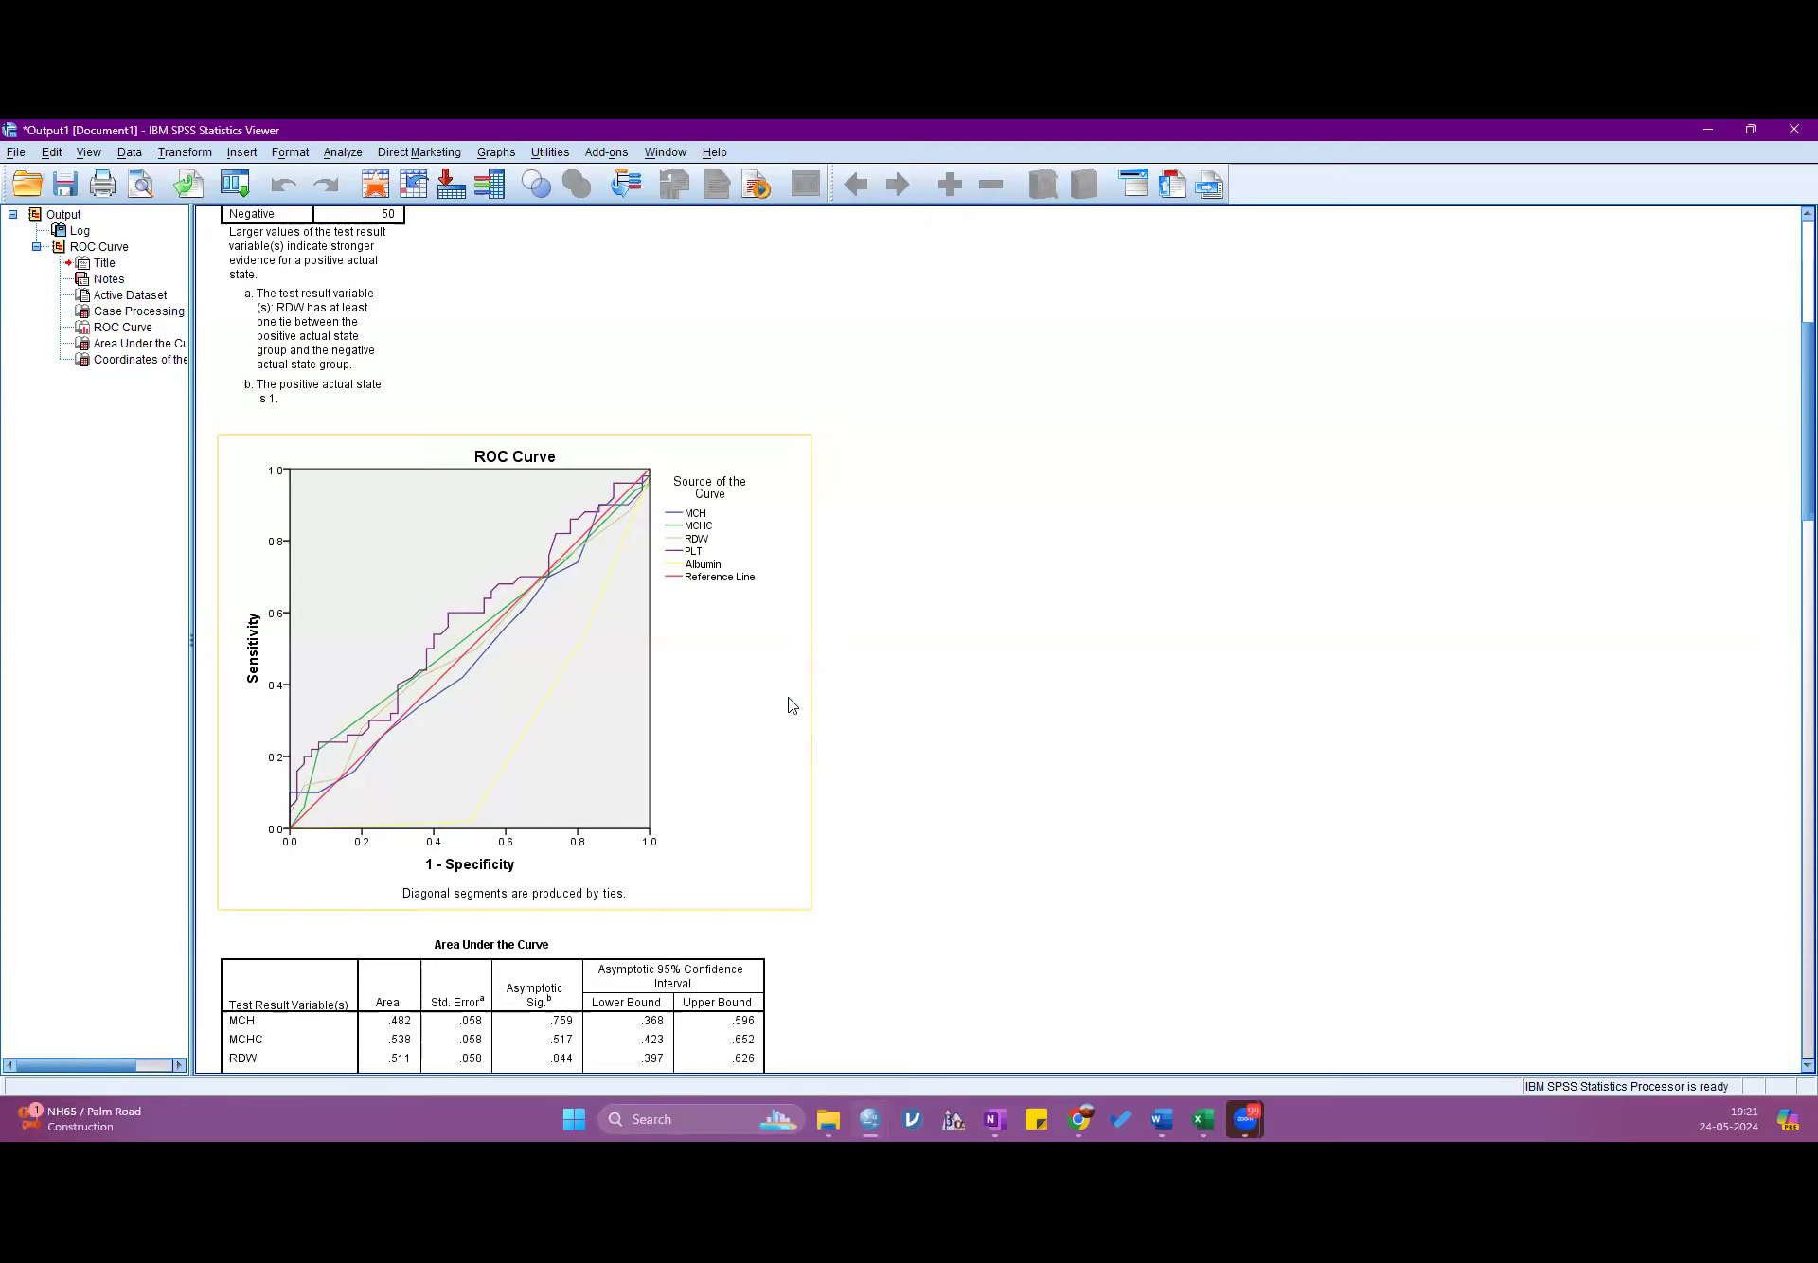
- Return to the dataset, reset the ROC Curve setup and assign Case/Control as the state variable with value 1
{"action": "left_click", "coordinate": [1750, 129]}
{"action": "left_click", "coordinate": [254, 155]}
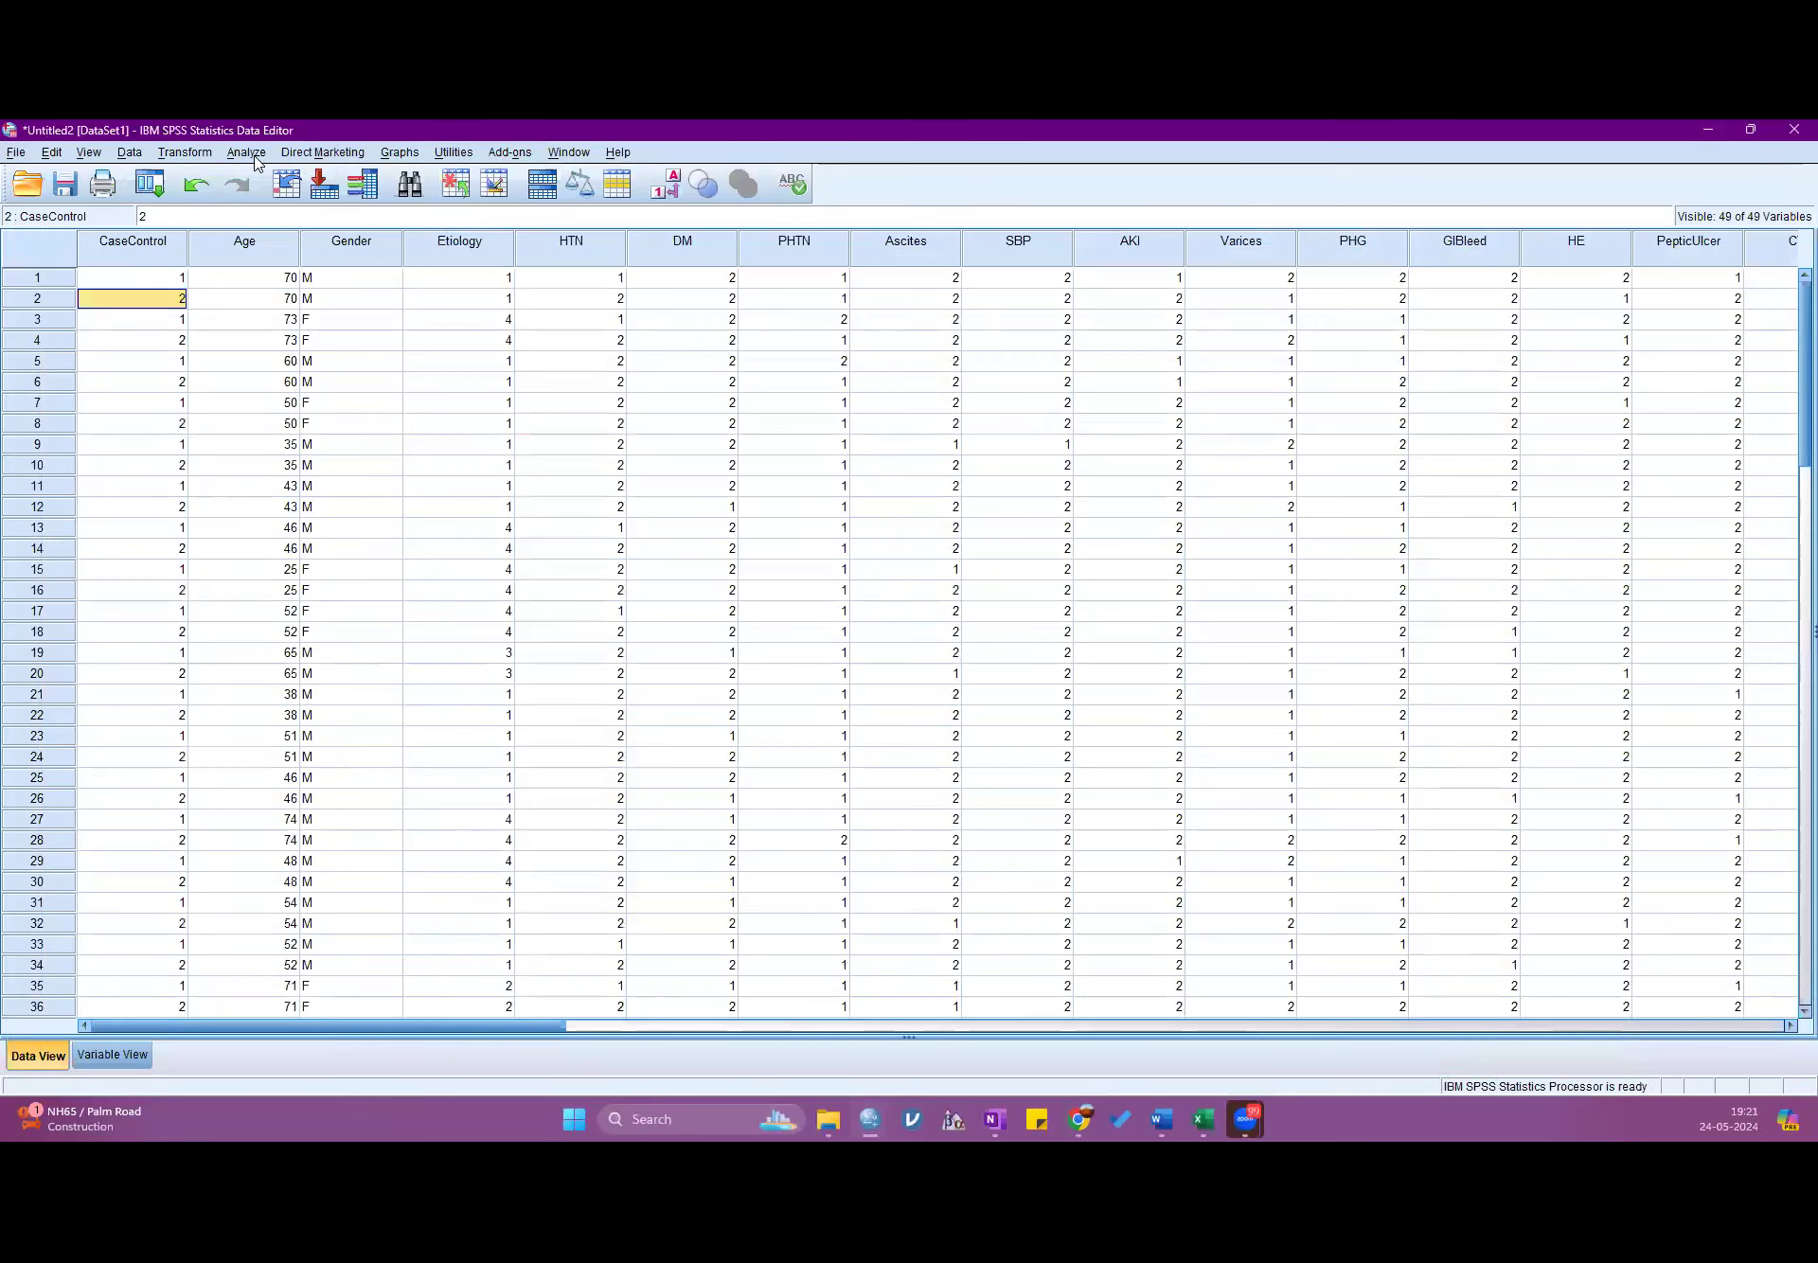
{"action": "left_click", "coordinate": [254, 155]}
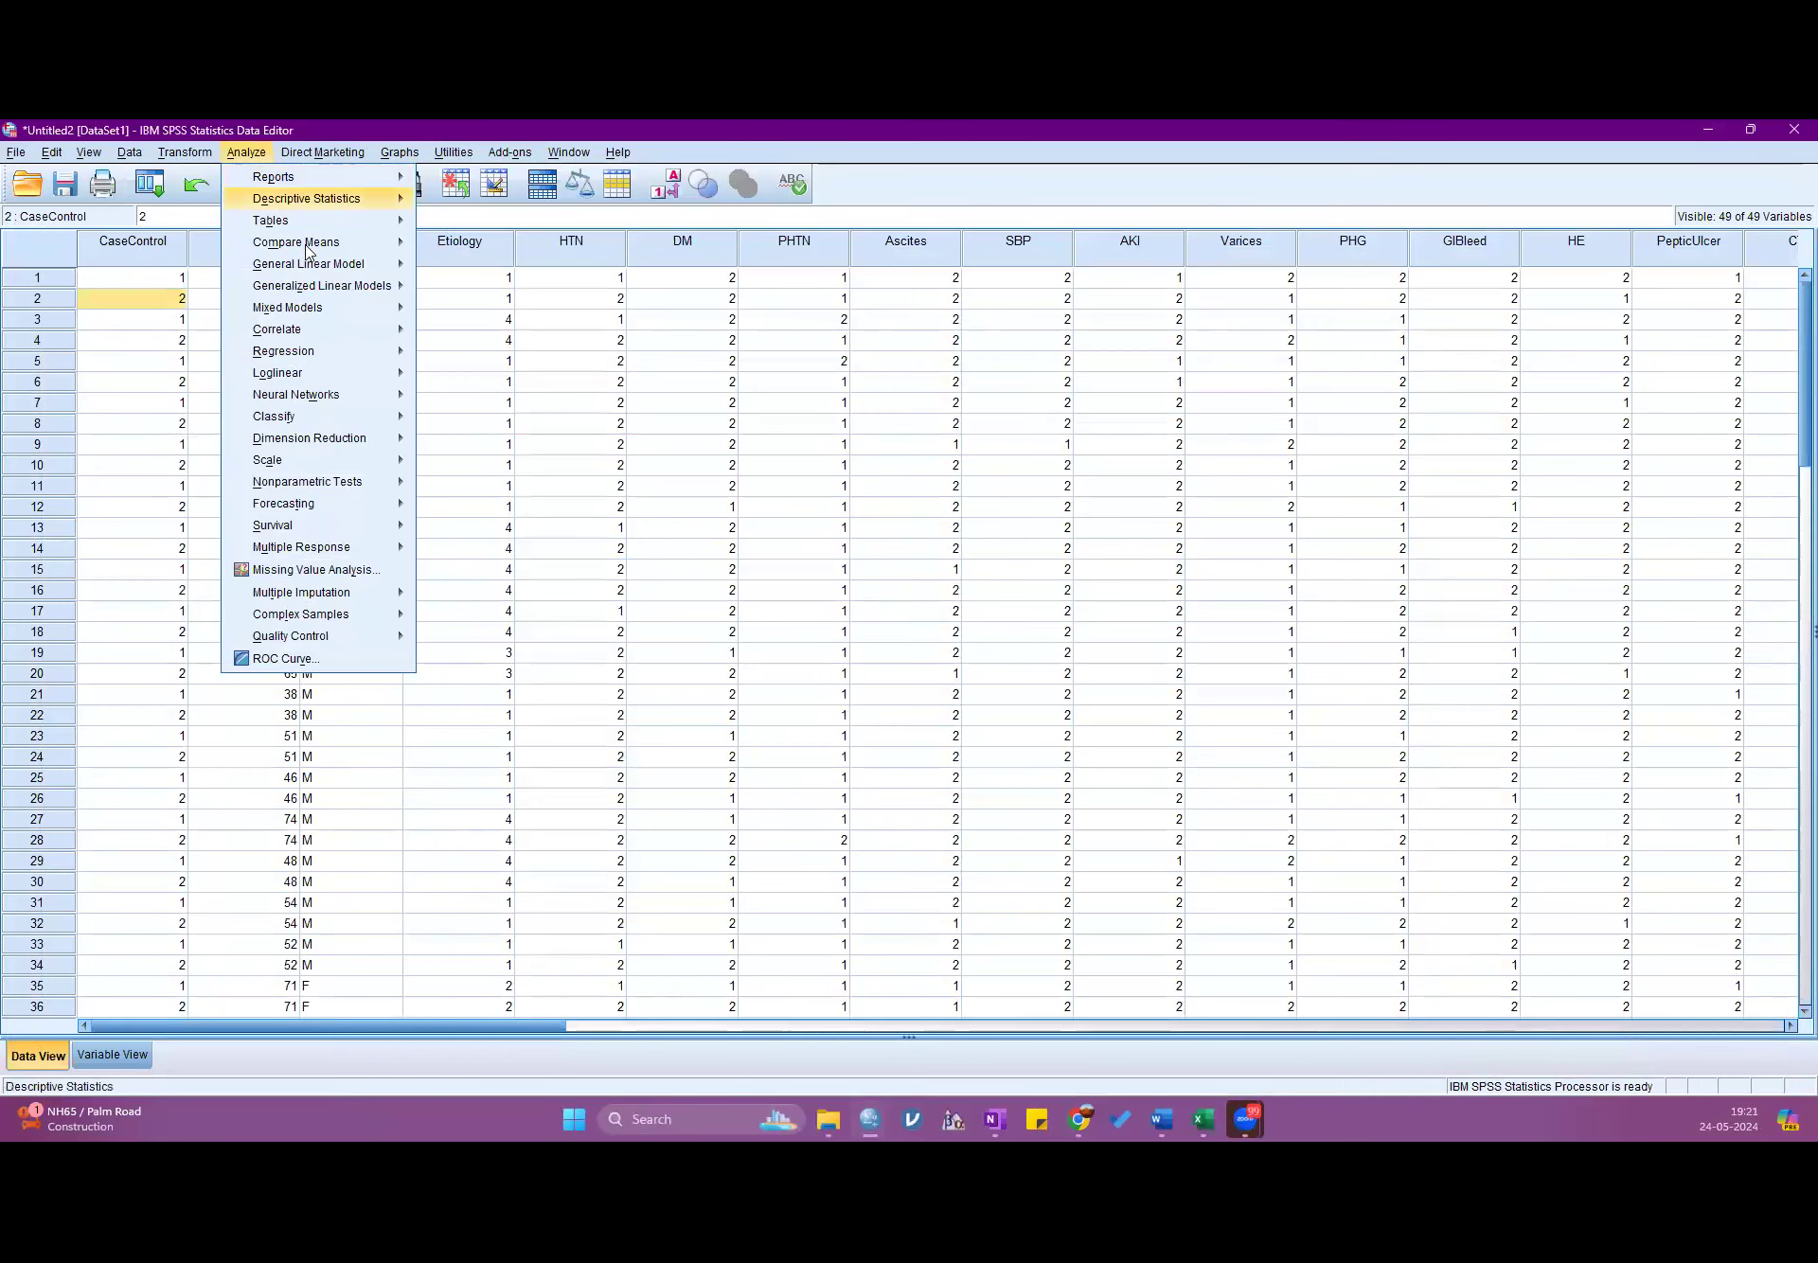
{"action": "mouse_move", "coordinate": [366, 423]}
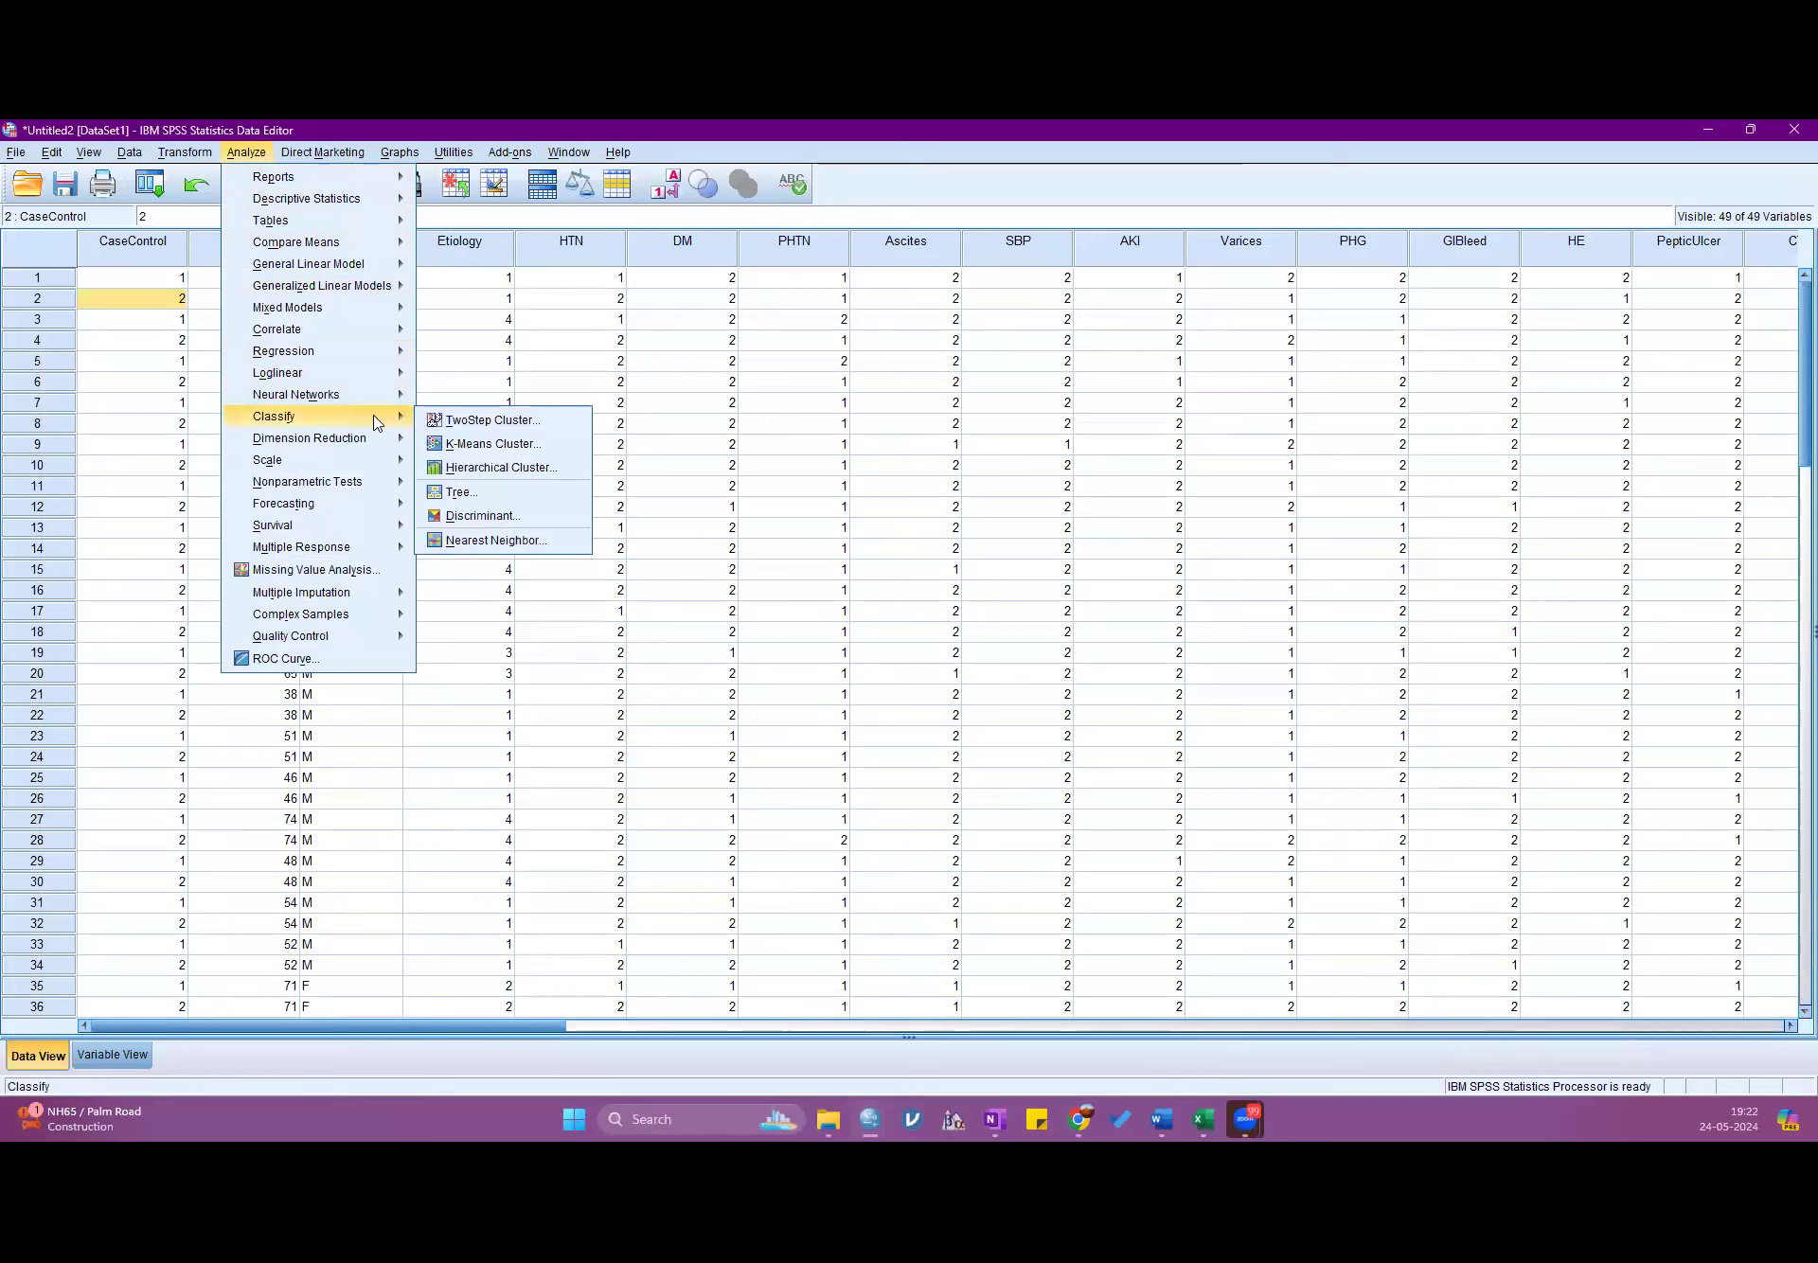
{"action": "left_click", "coordinate": [284, 659]}
{"action": "left_click", "coordinate": [908, 761]}
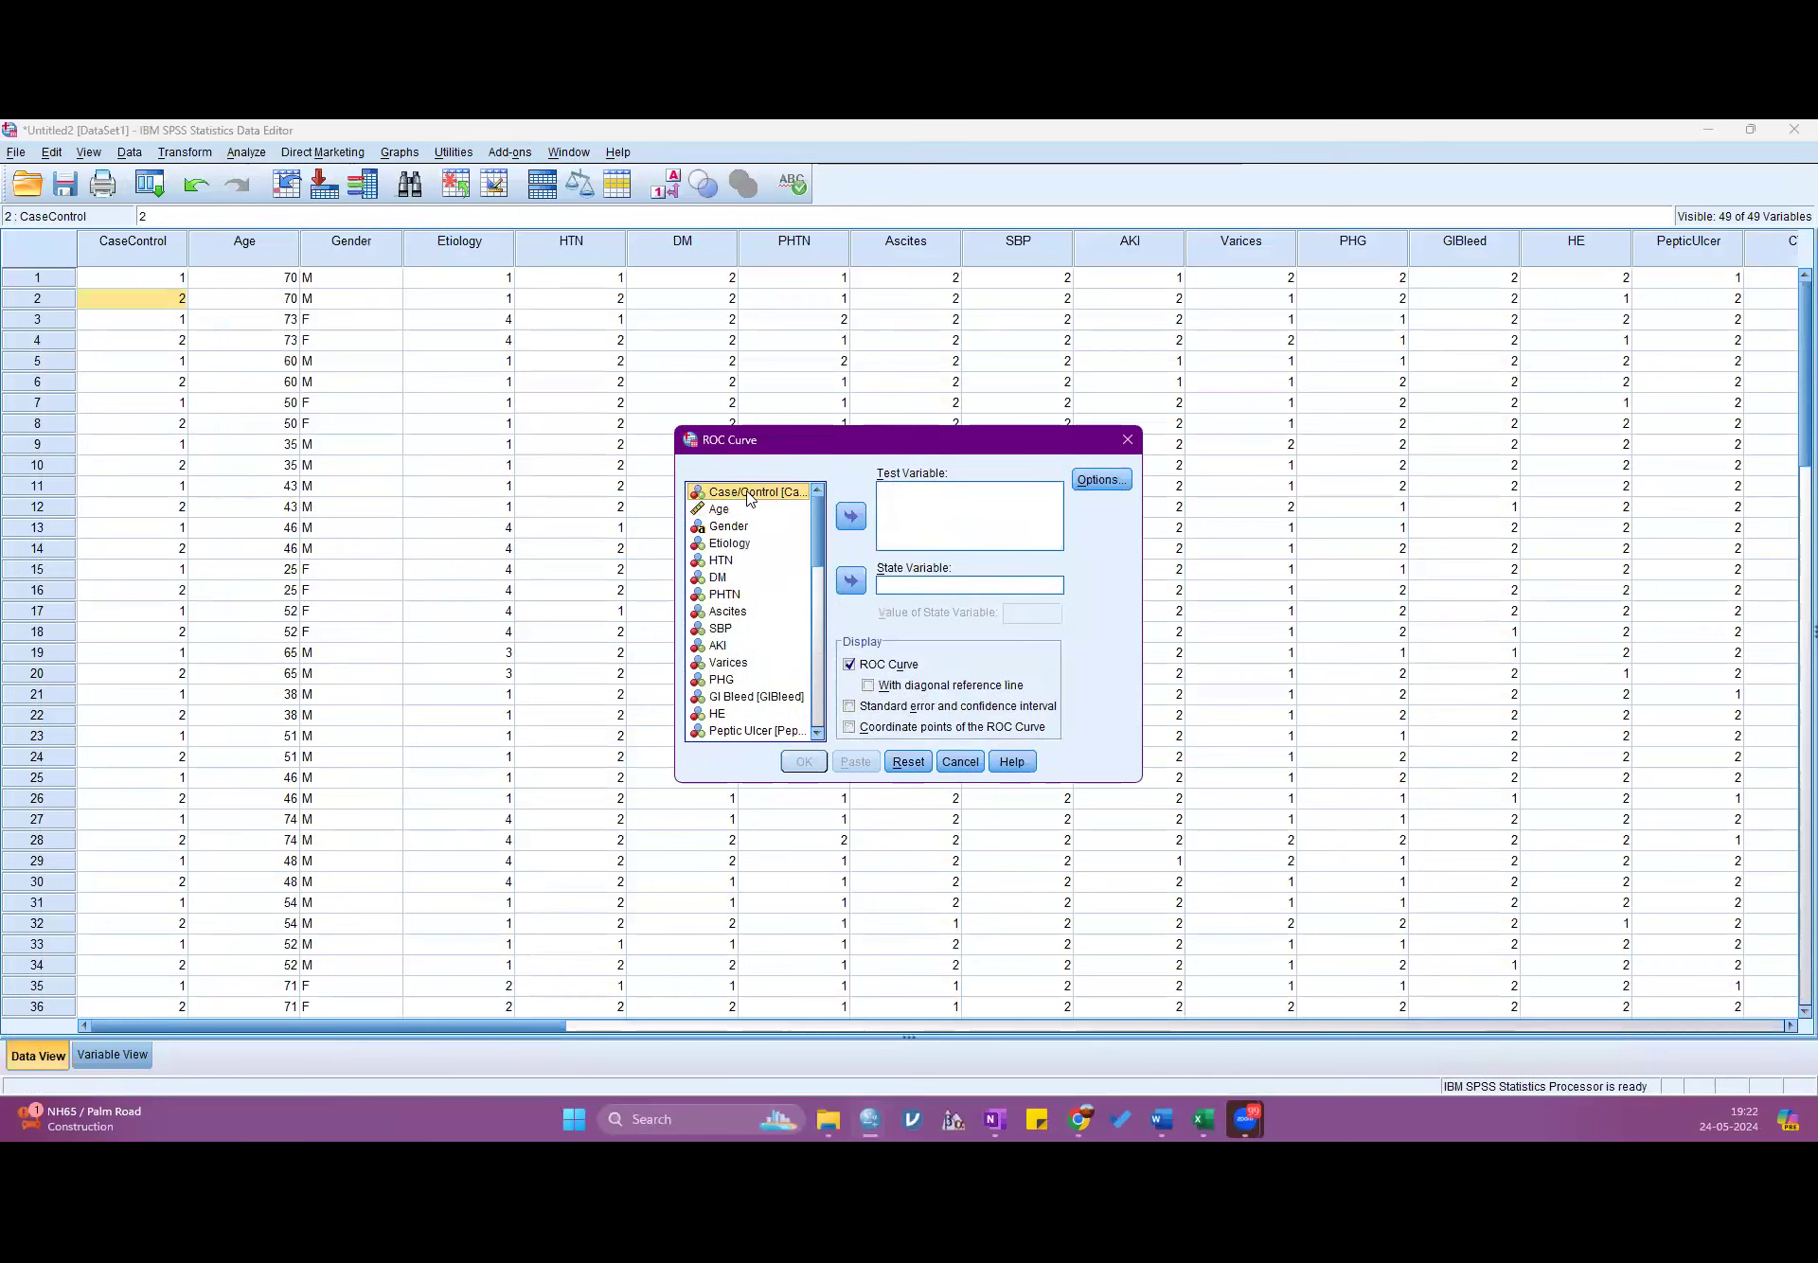
{"action": "left_click", "coordinate": [858, 579]}
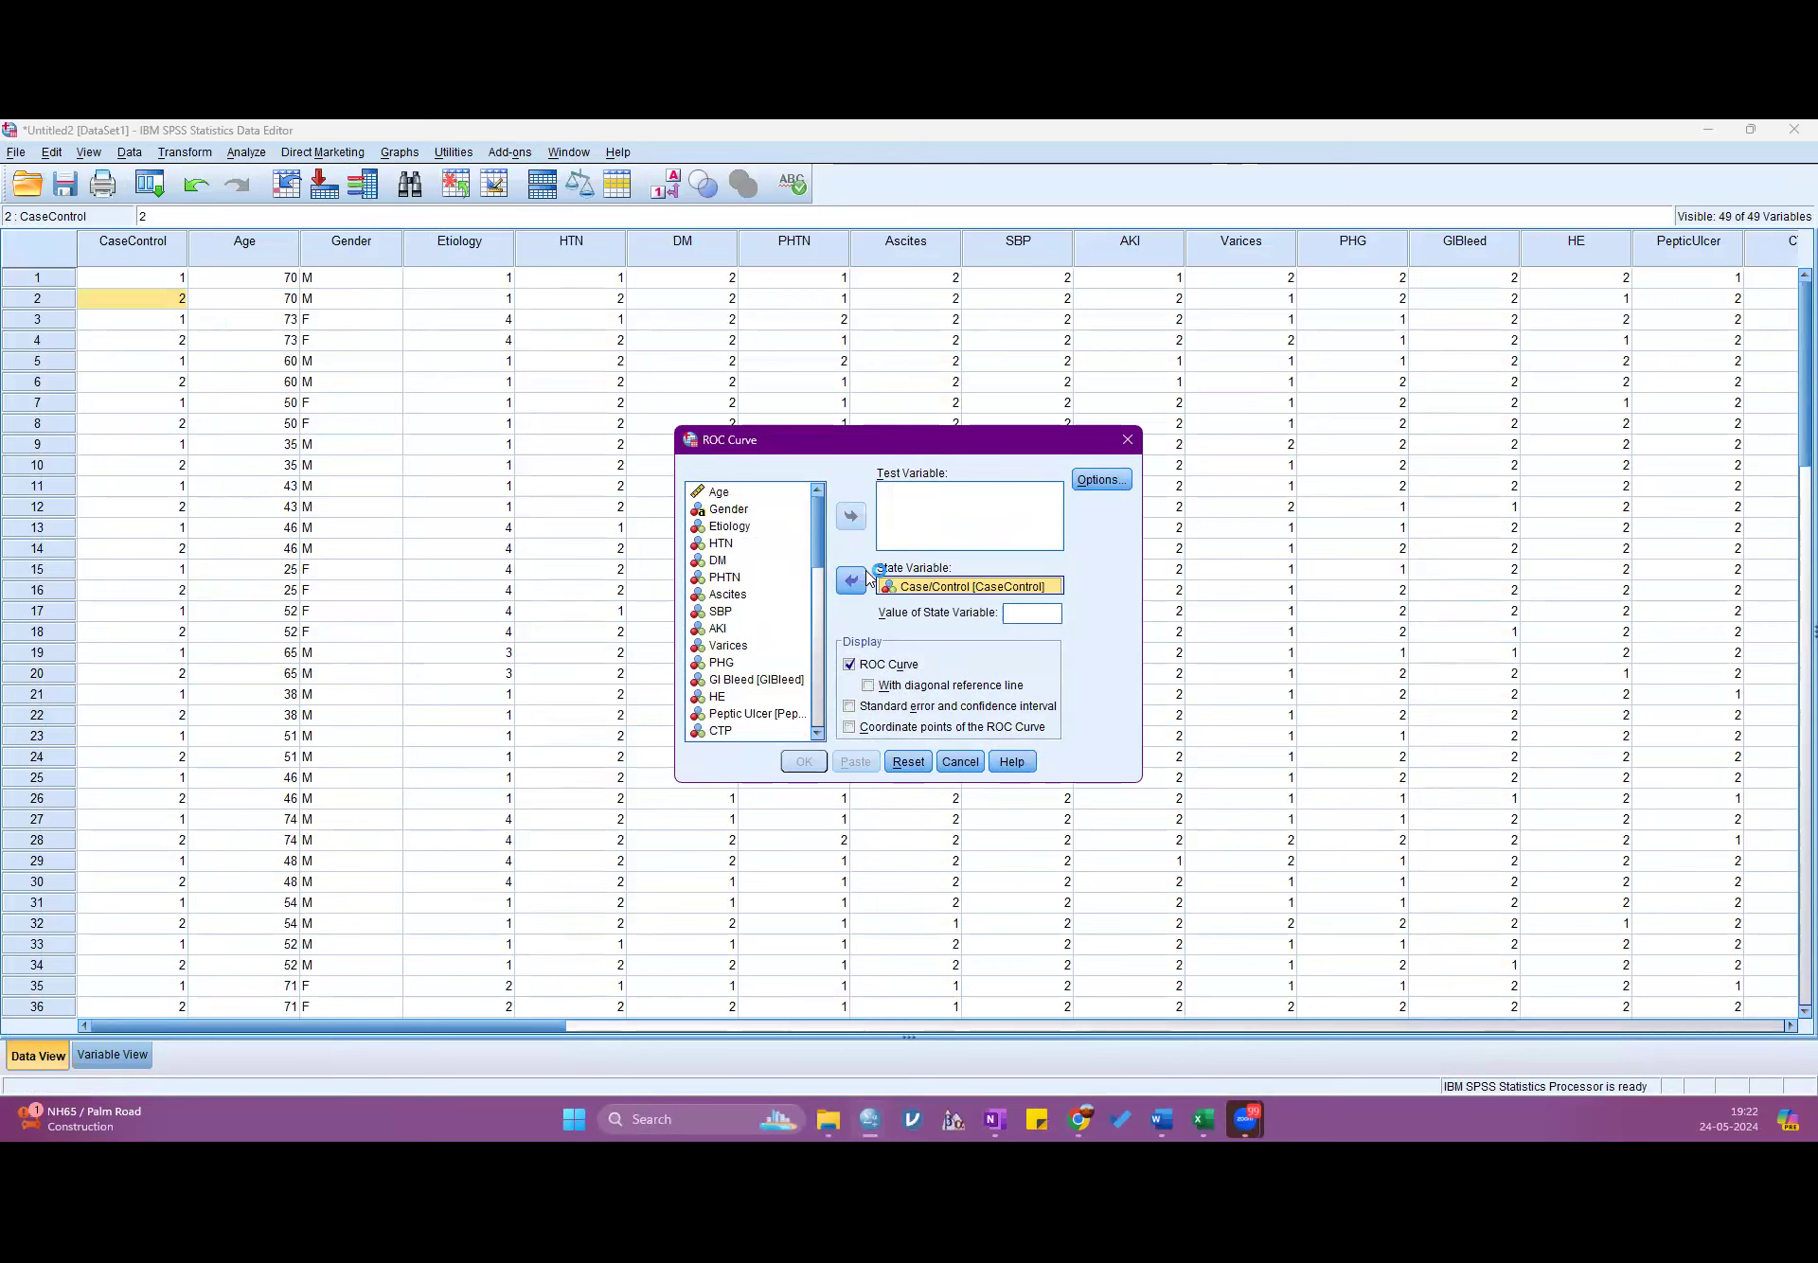
{"action": "left_click", "coordinate": [1024, 618]}
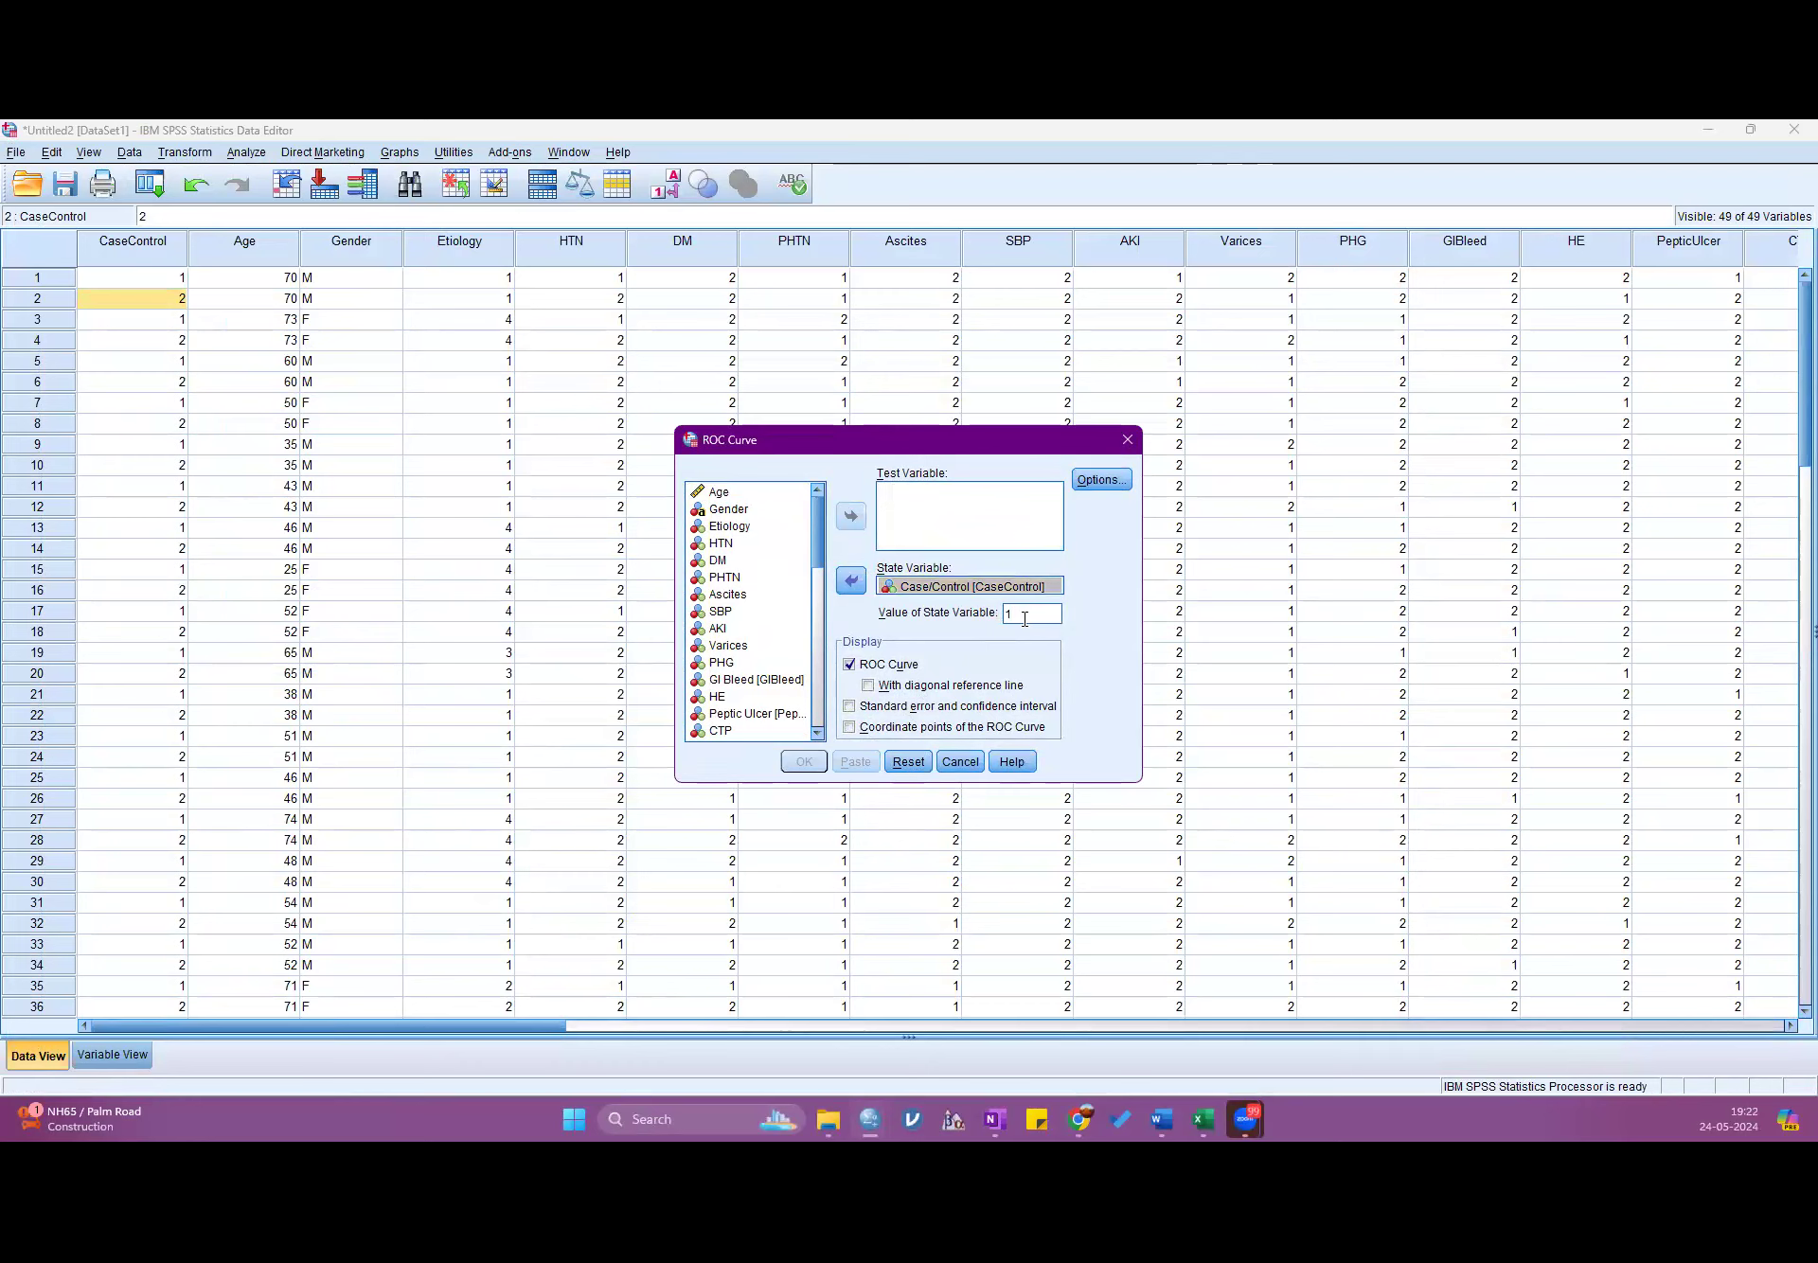
- Try to add all laboratory variables from Hct through Urea as test variables
{"action": "left_click", "coordinate": [763, 596]}
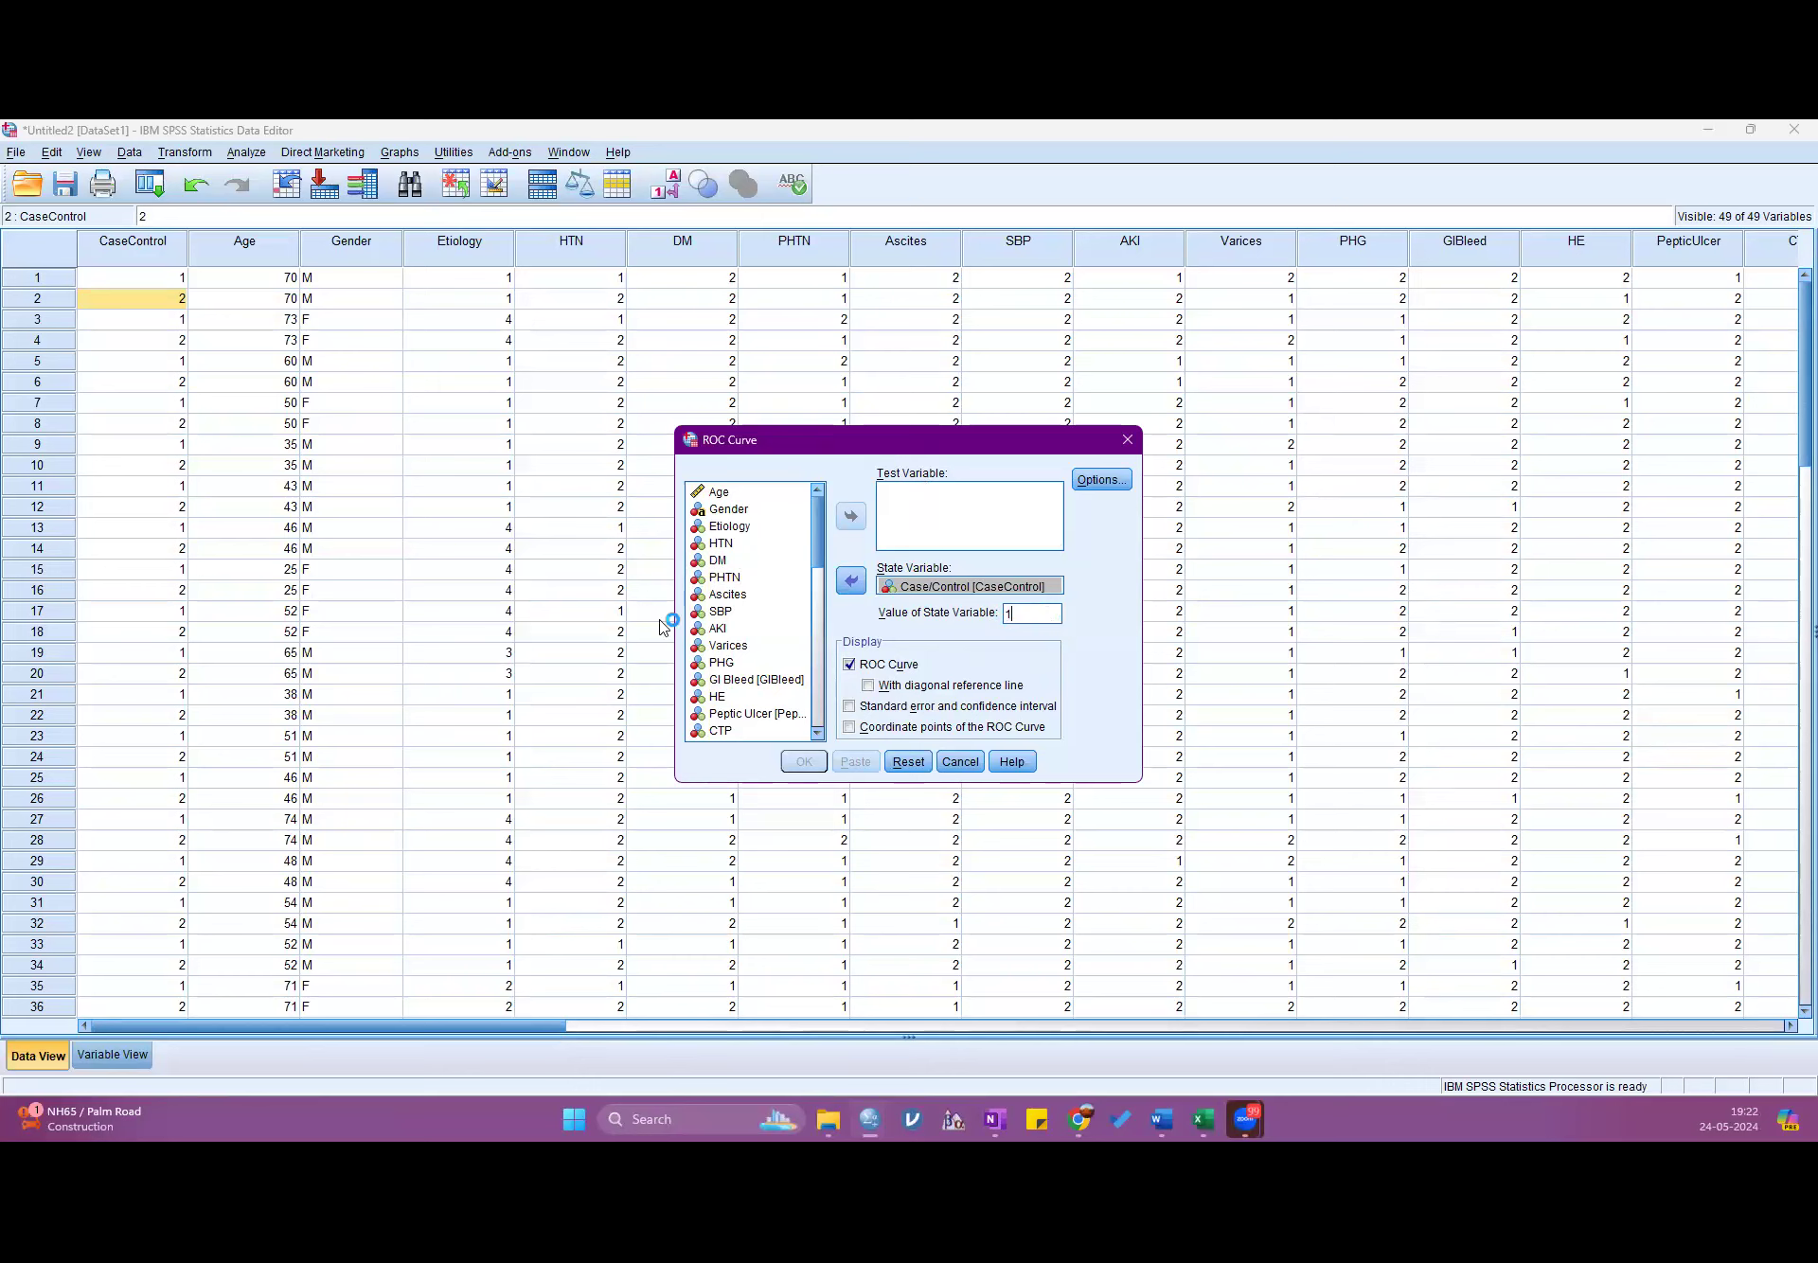
{"action": "scroll", "coordinate": [705, 625], "scroll_direction": "down", "scroll_amount": 5}
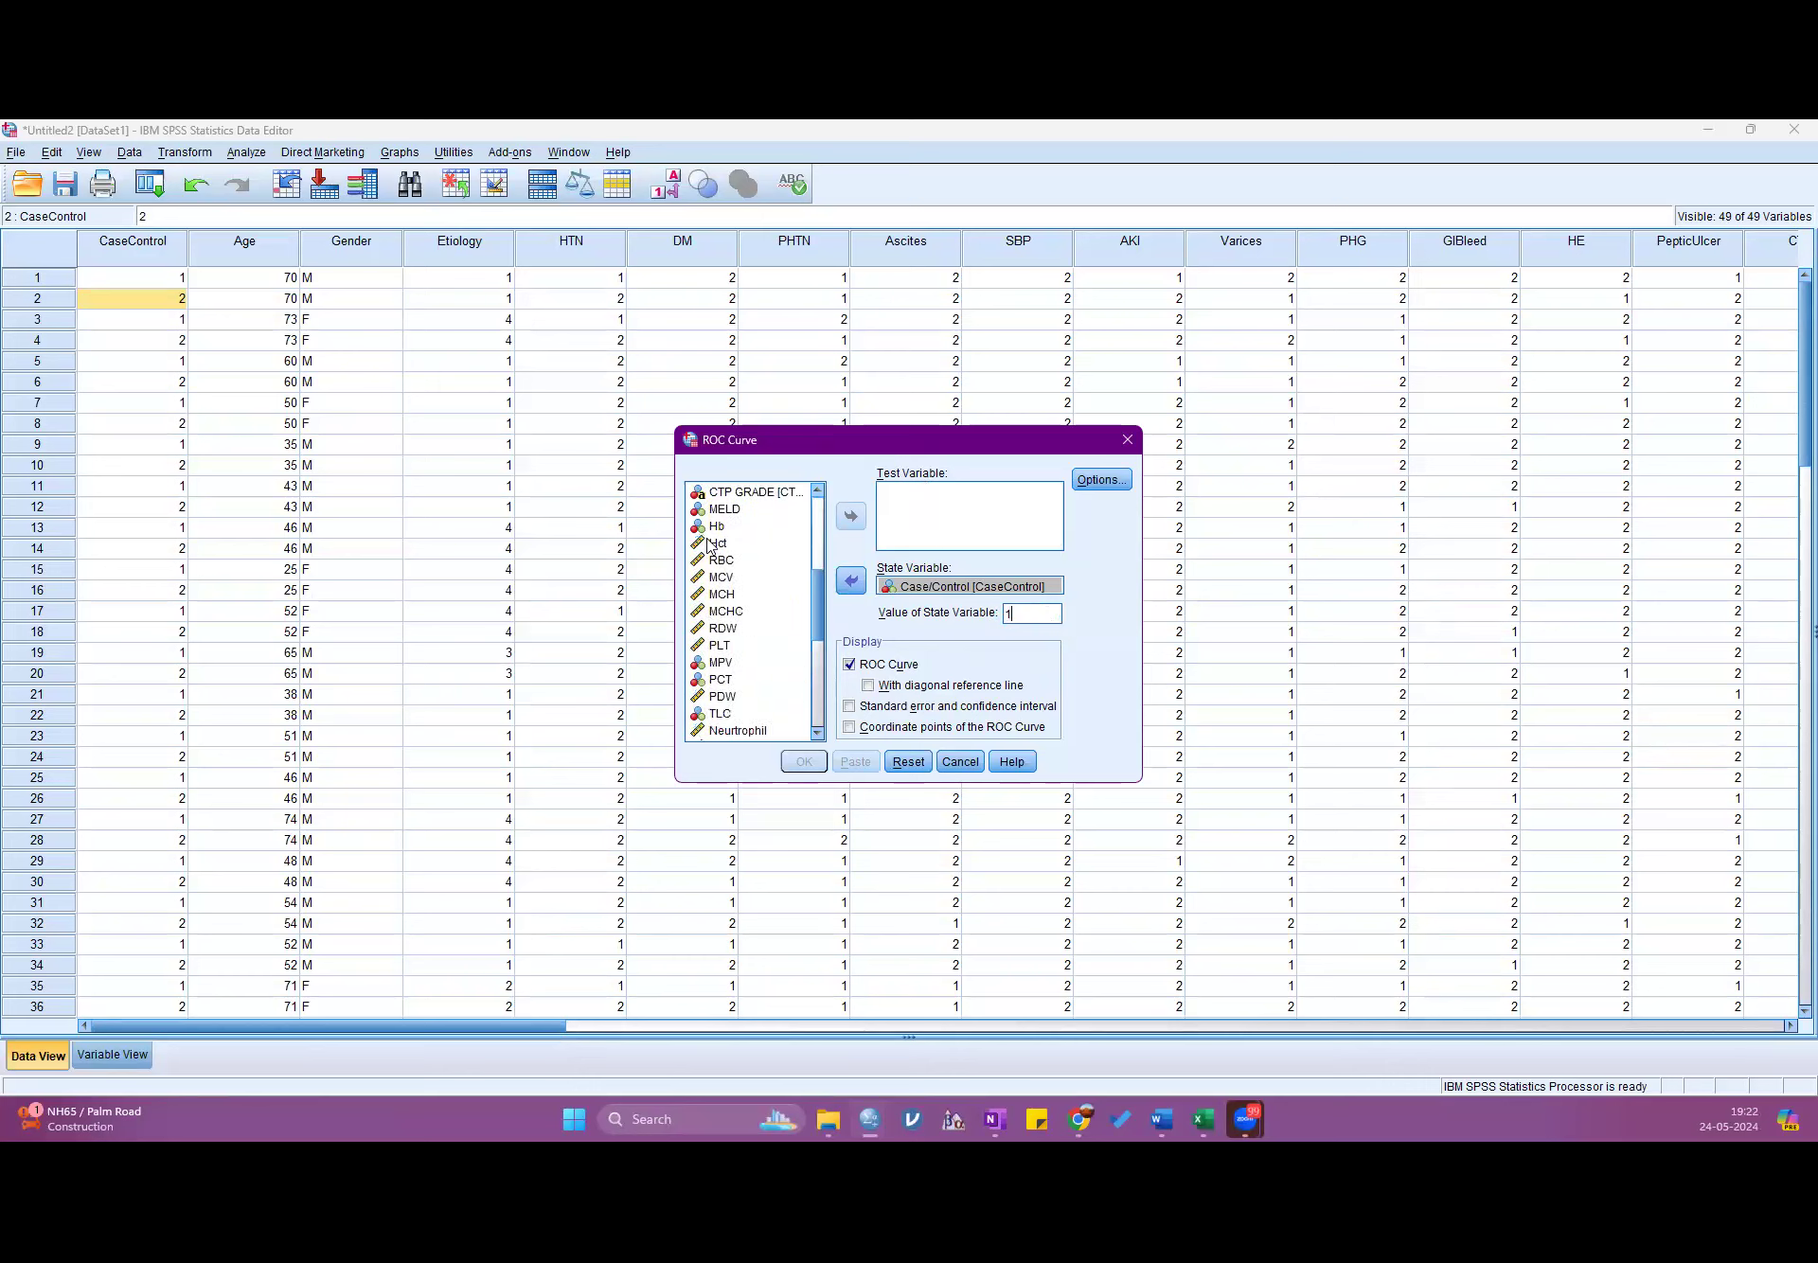
{"action": "left_click_drag", "start_coordinate": [715, 547], "coordinate": [717, 733]}
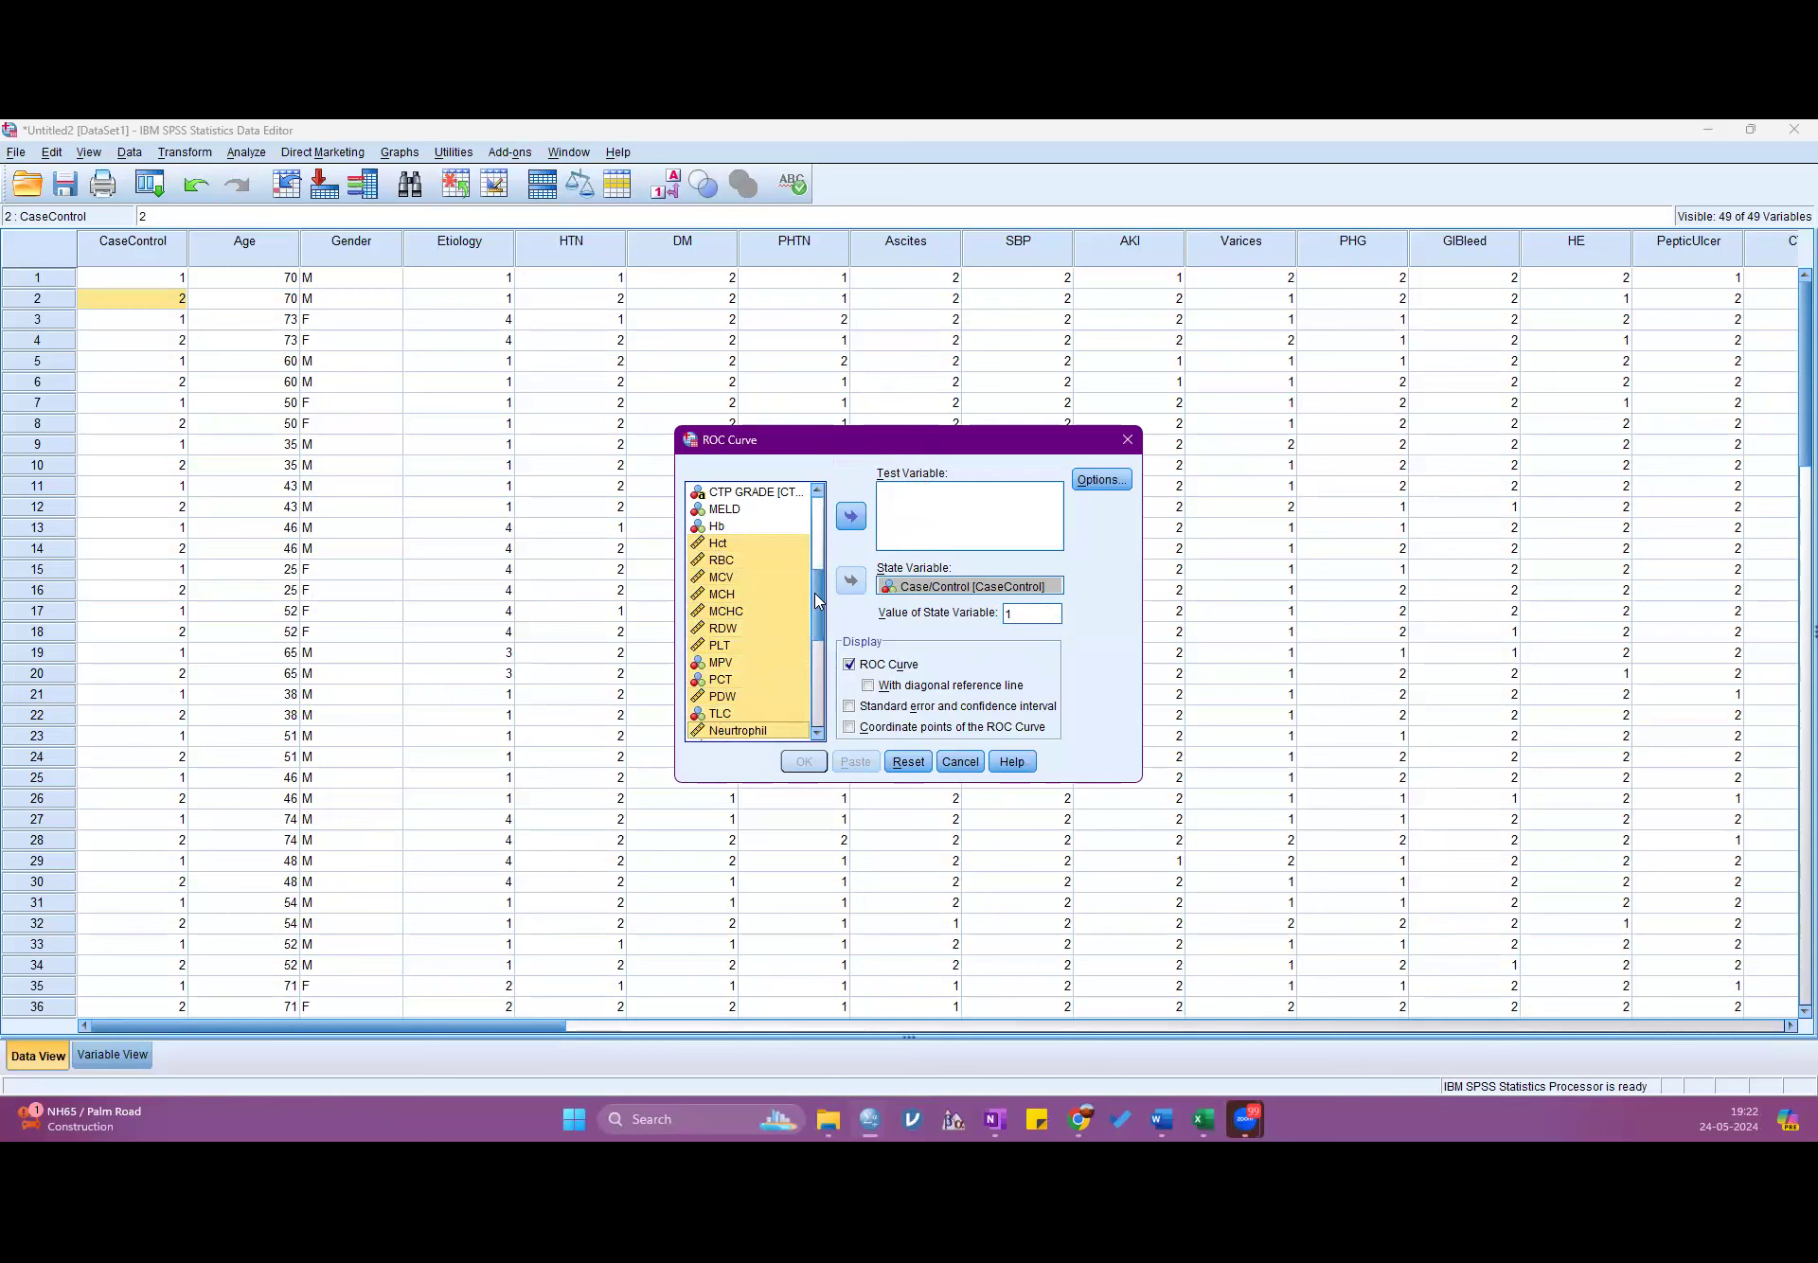
{"action": "left_click_drag", "start_coordinate": [815, 593], "coordinate": [816, 637]}
{"action": "left_click", "coordinate": [742, 591], "text": "ctrl"}
{"action": "left_click", "coordinate": [737, 608], "text": "ctrl"}
{"action": "left_click", "coordinate": [732, 625], "text": "ctrl"}
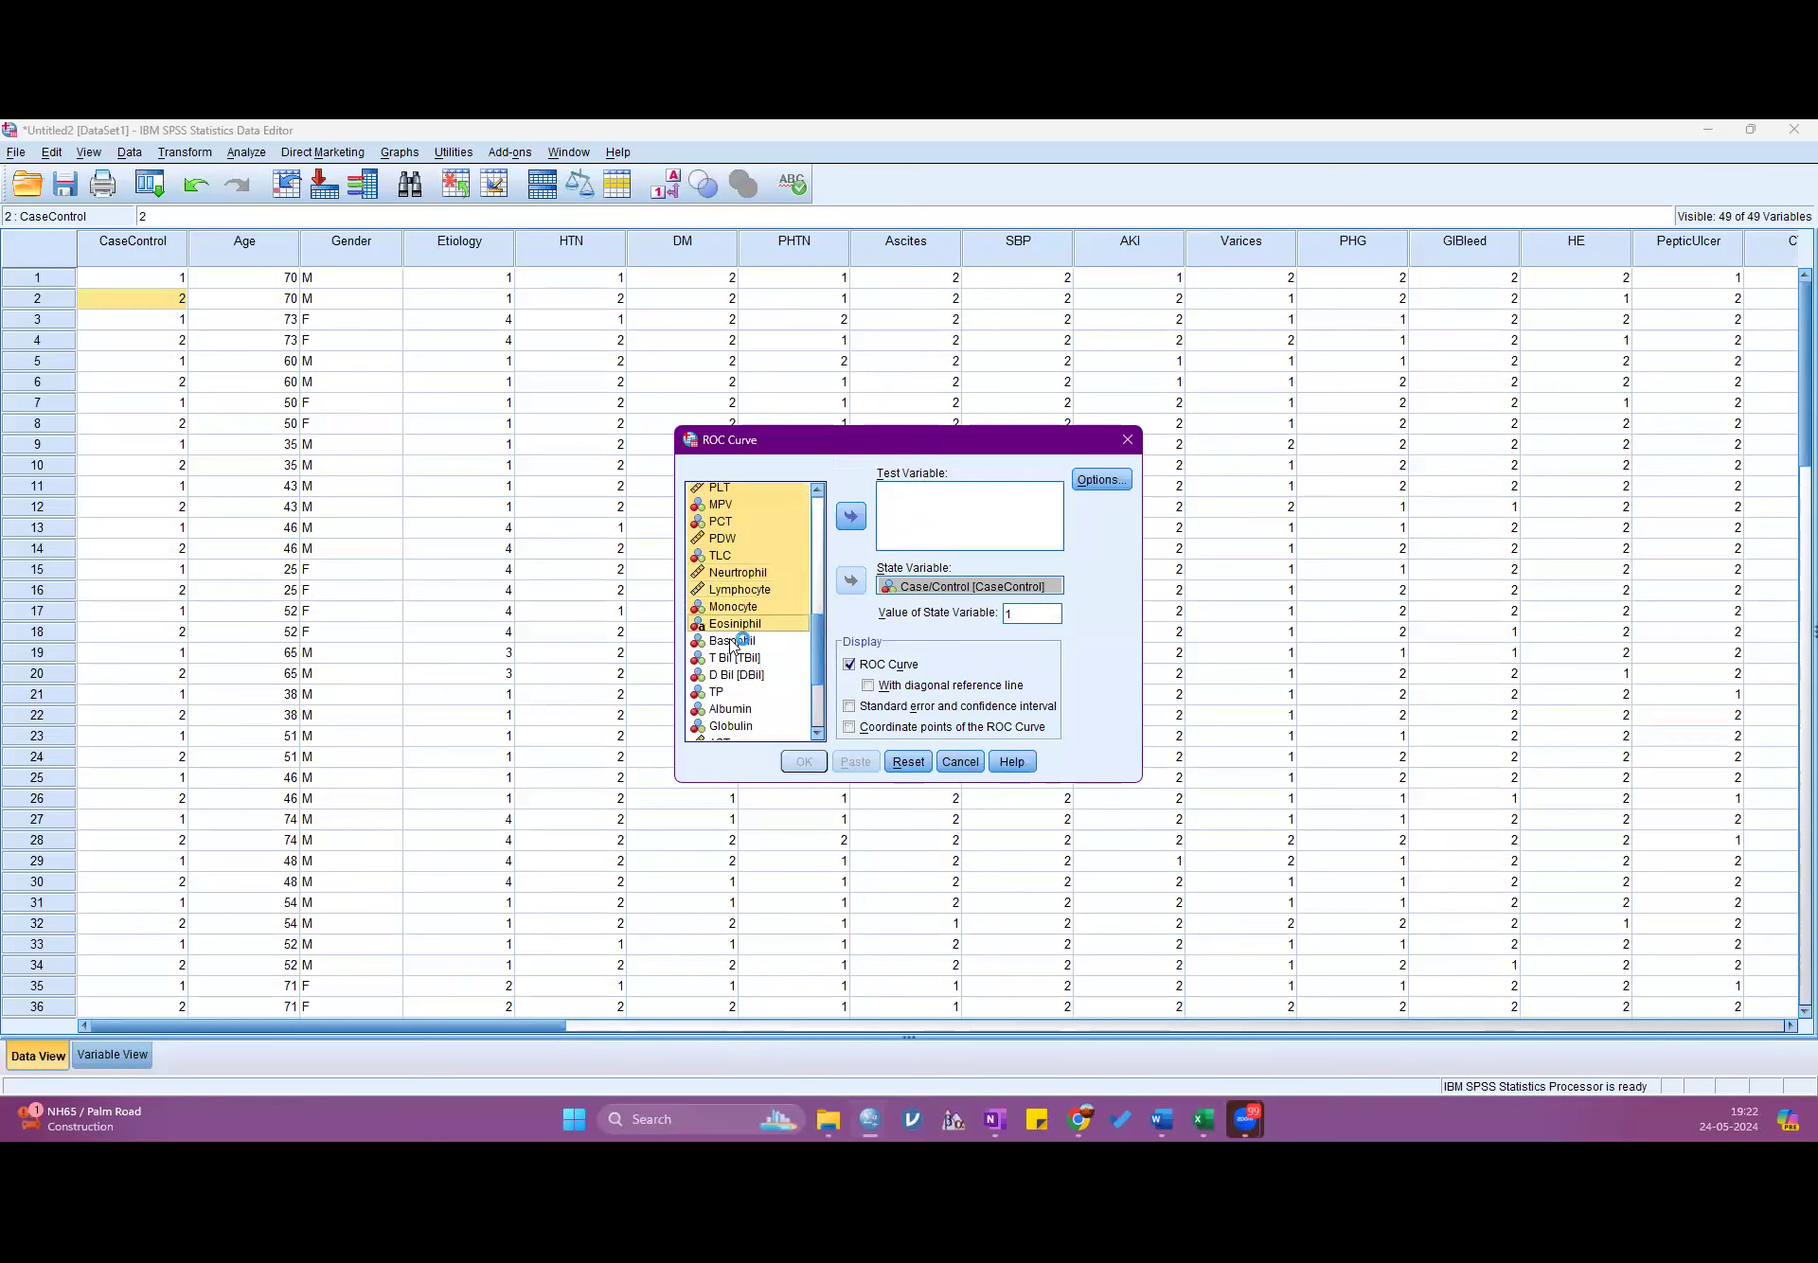
{"action": "left_click", "coordinate": [731, 642], "text": "ctrl"}
{"action": "left_click", "coordinate": [733, 659], "text": "ctrl"}
{"action": "left_click", "coordinate": [734, 675], "text": "ctrl"}
{"action": "left_click", "coordinate": [730, 693], "text": "ctrl"}
{"action": "left_click", "coordinate": [730, 710], "text": "ctrl"}
{"action": "left_click", "coordinate": [731, 727], "text": "ctrl"}
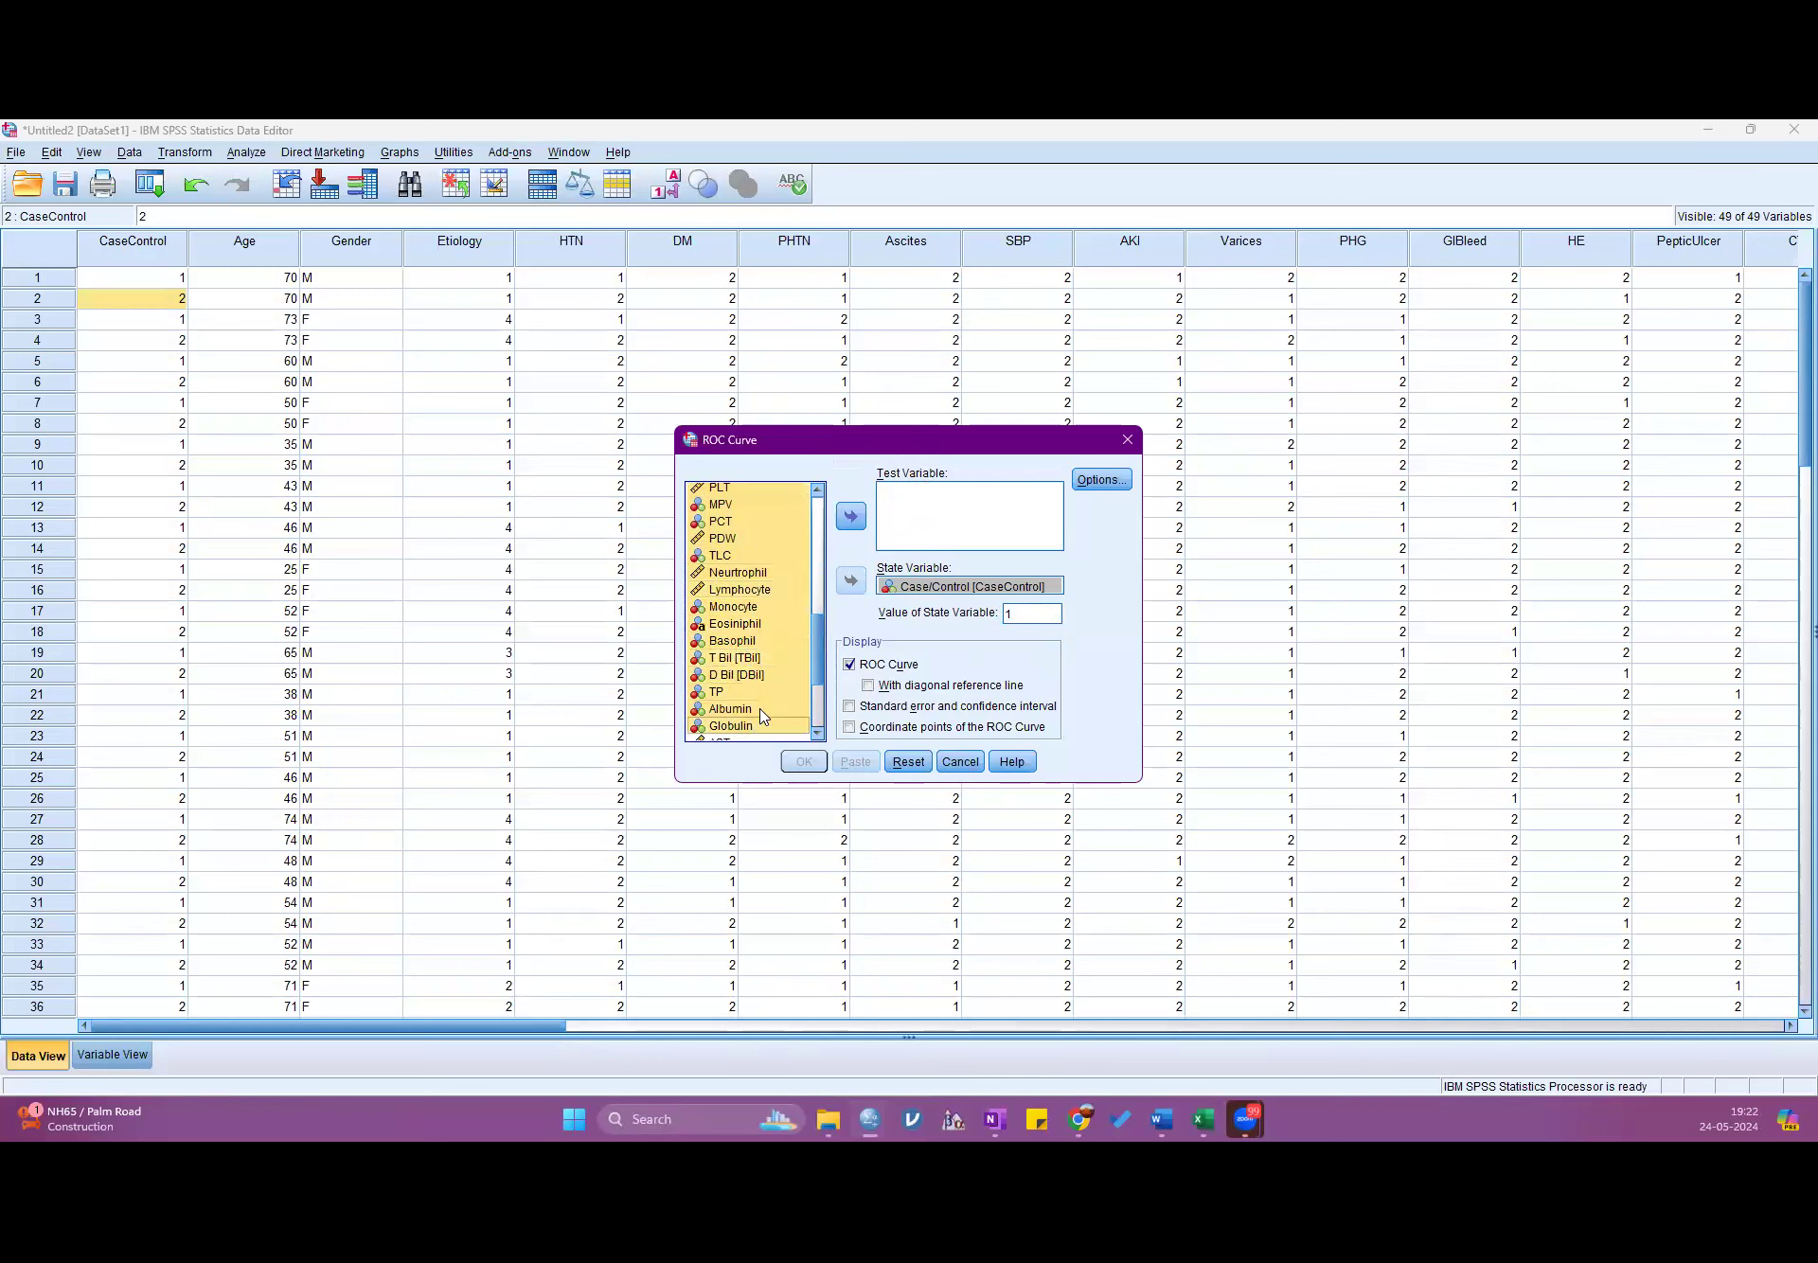
{"action": "left_click_drag", "start_coordinate": [815, 660], "coordinate": [815, 688]}
{"action": "left_click", "coordinate": [729, 639], "text": "ctrl"}
{"action": "left_click", "coordinate": [729, 656], "text": "ctrl"}
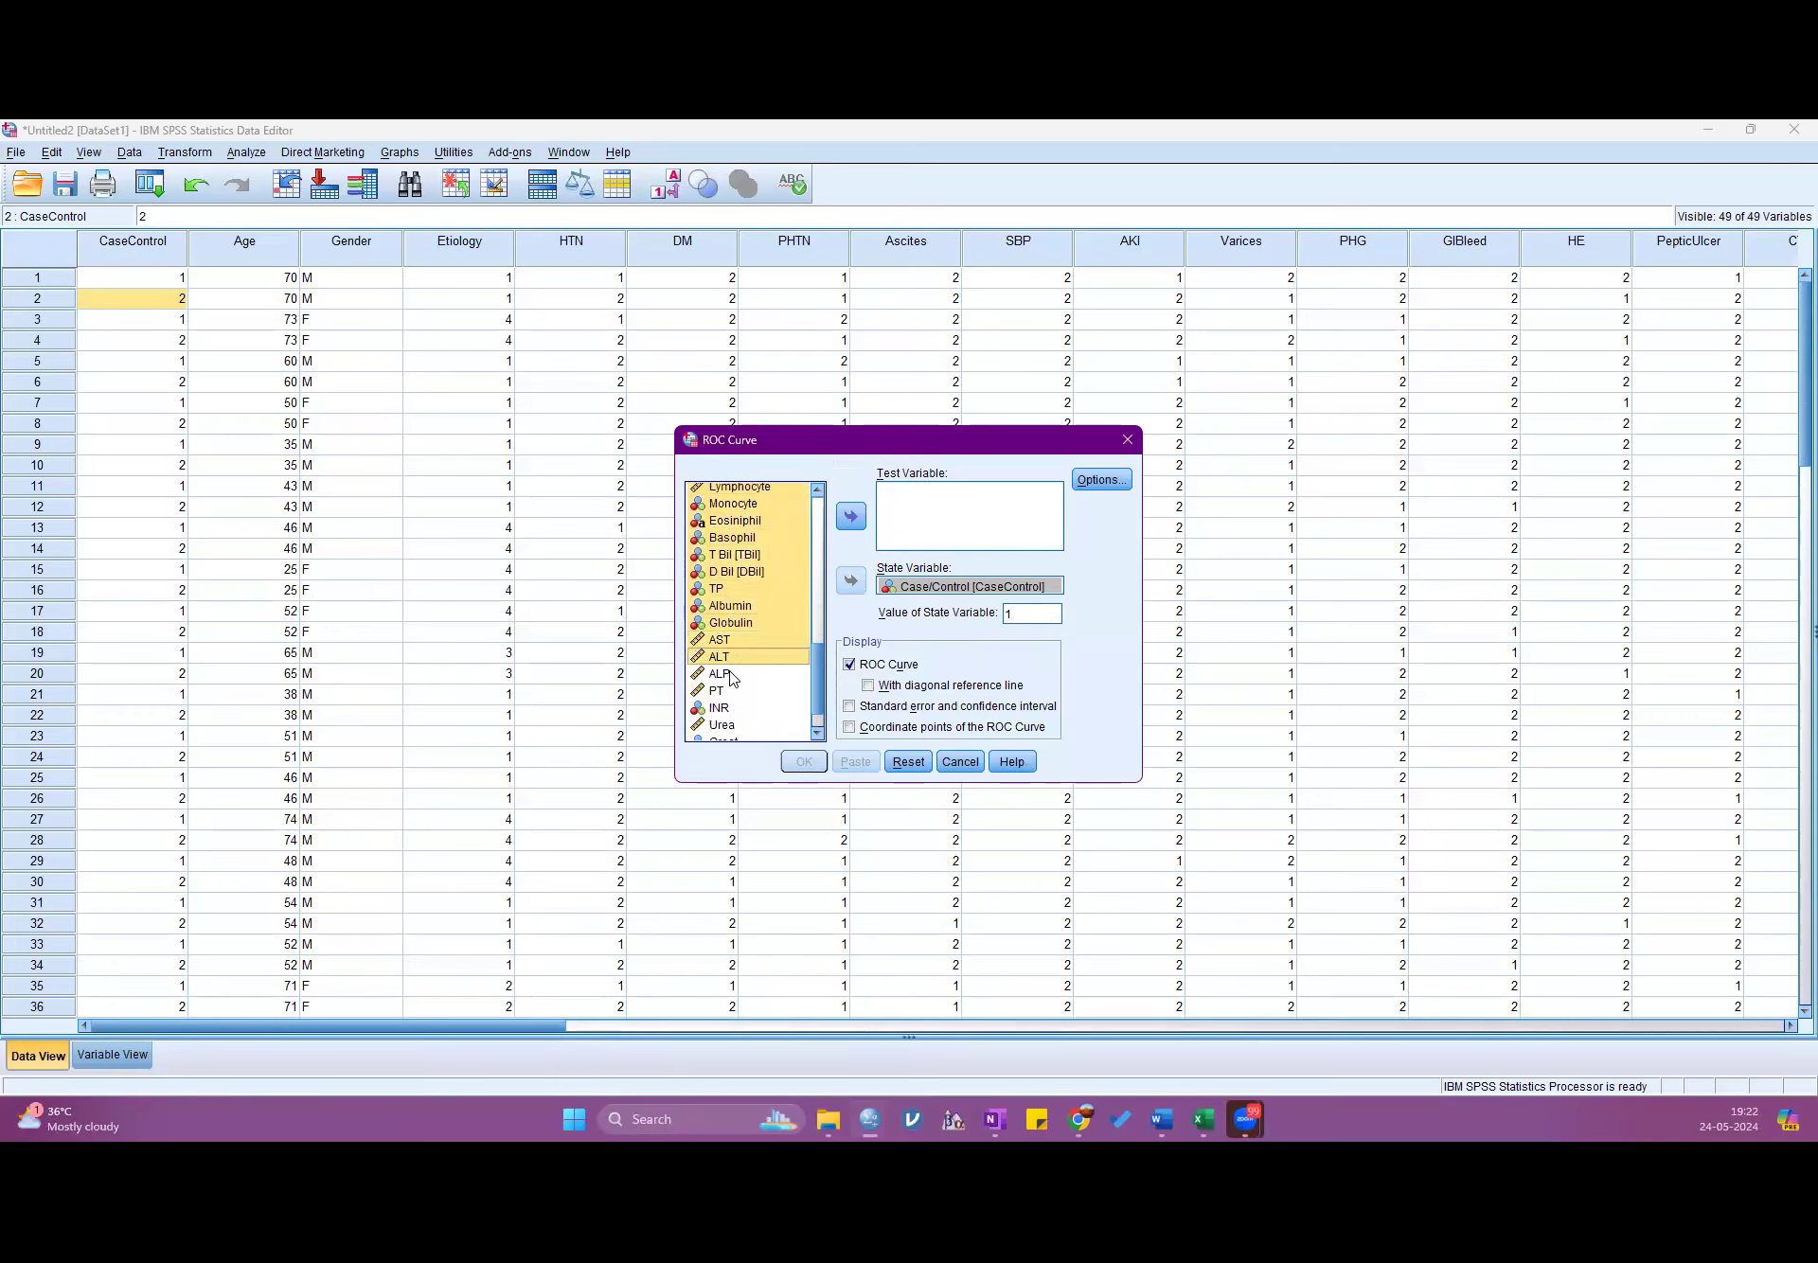
{"action": "left_click", "coordinate": [731, 673], "text": "ctrl"}
{"action": "left_click", "coordinate": [729, 690], "text": "ctrl"}
{"action": "left_click", "coordinate": [729, 707], "text": "ctrl"}
{"action": "left_click", "coordinate": [729, 724], "text": "ctrl"}
{"action": "left_click", "coordinate": [849, 518]}
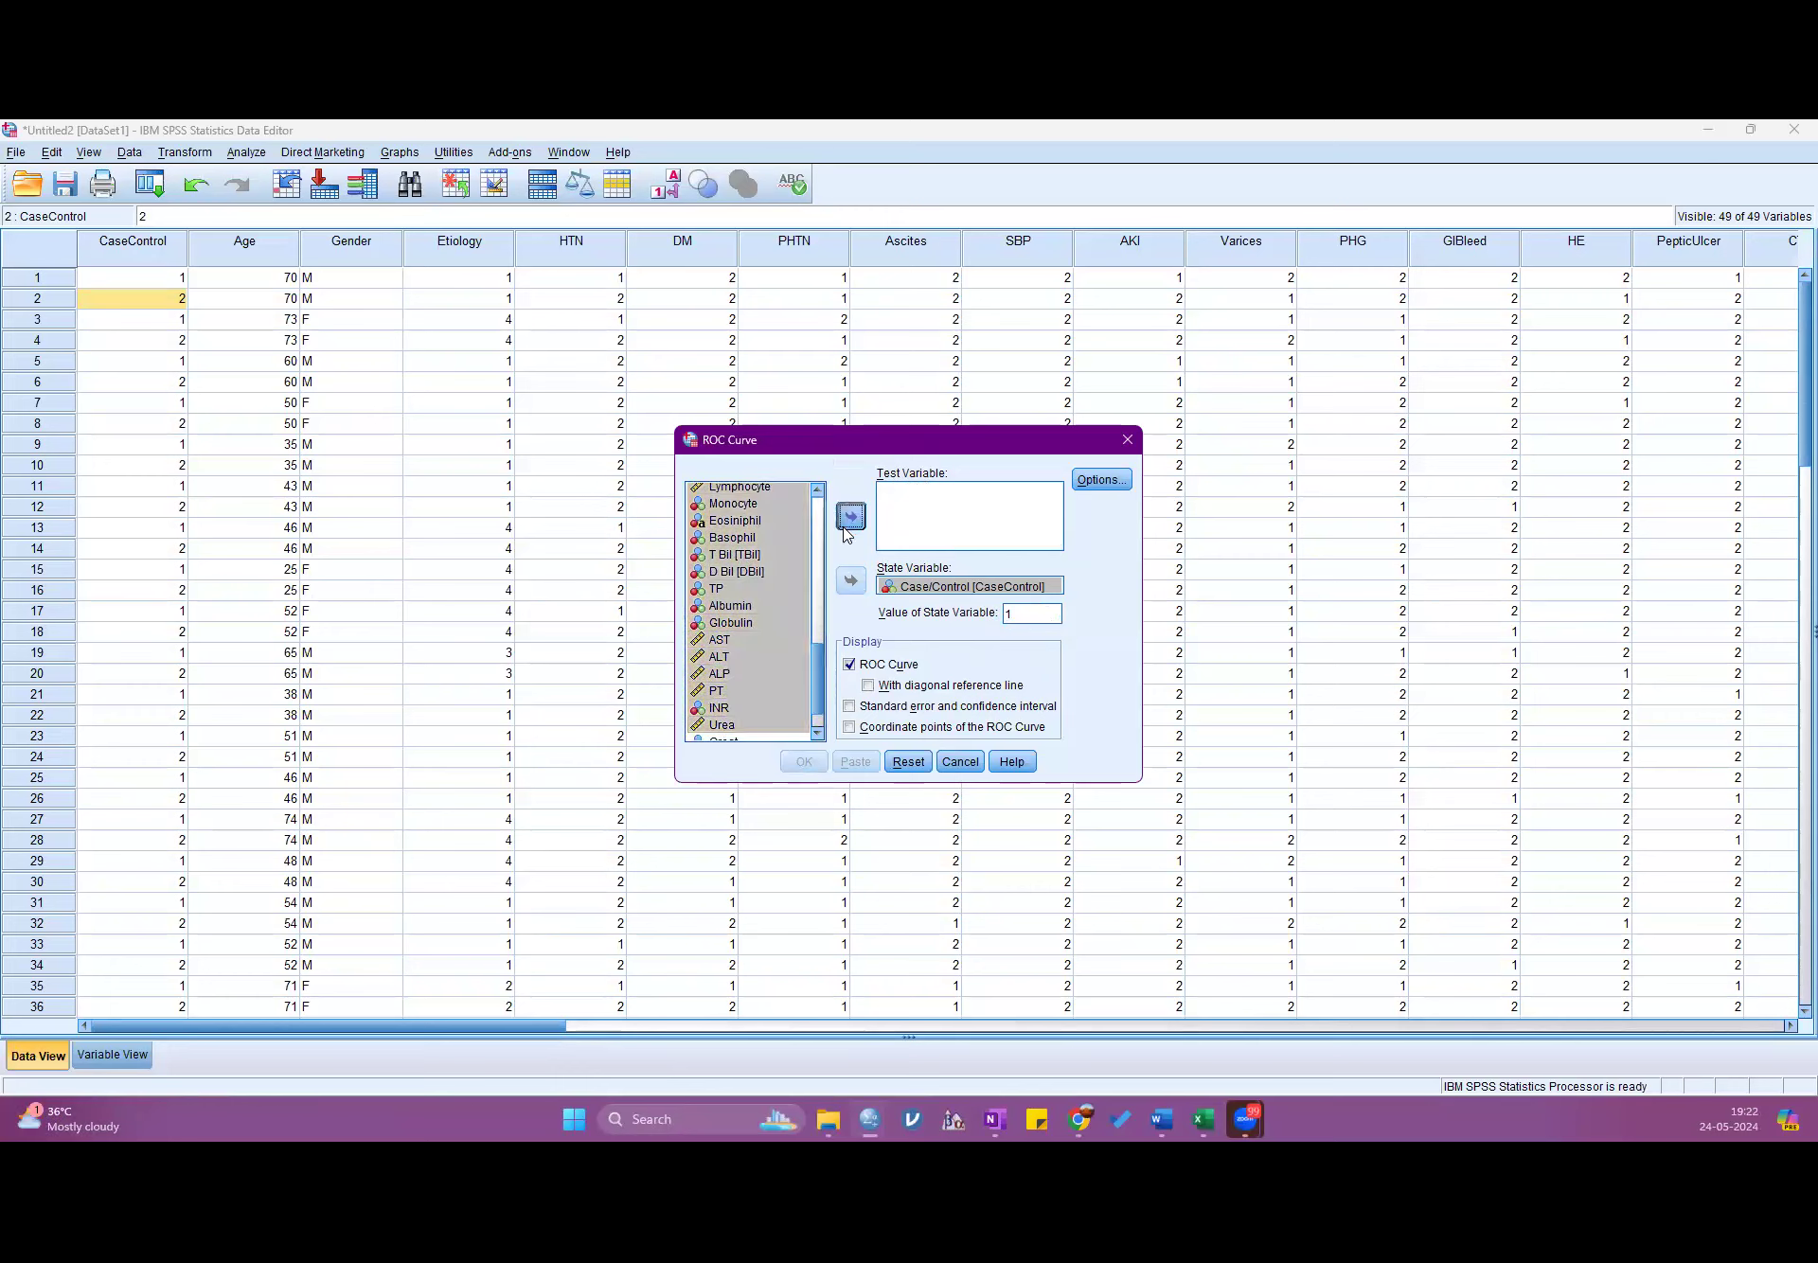
{"action": "left_click", "coordinate": [908, 642]}
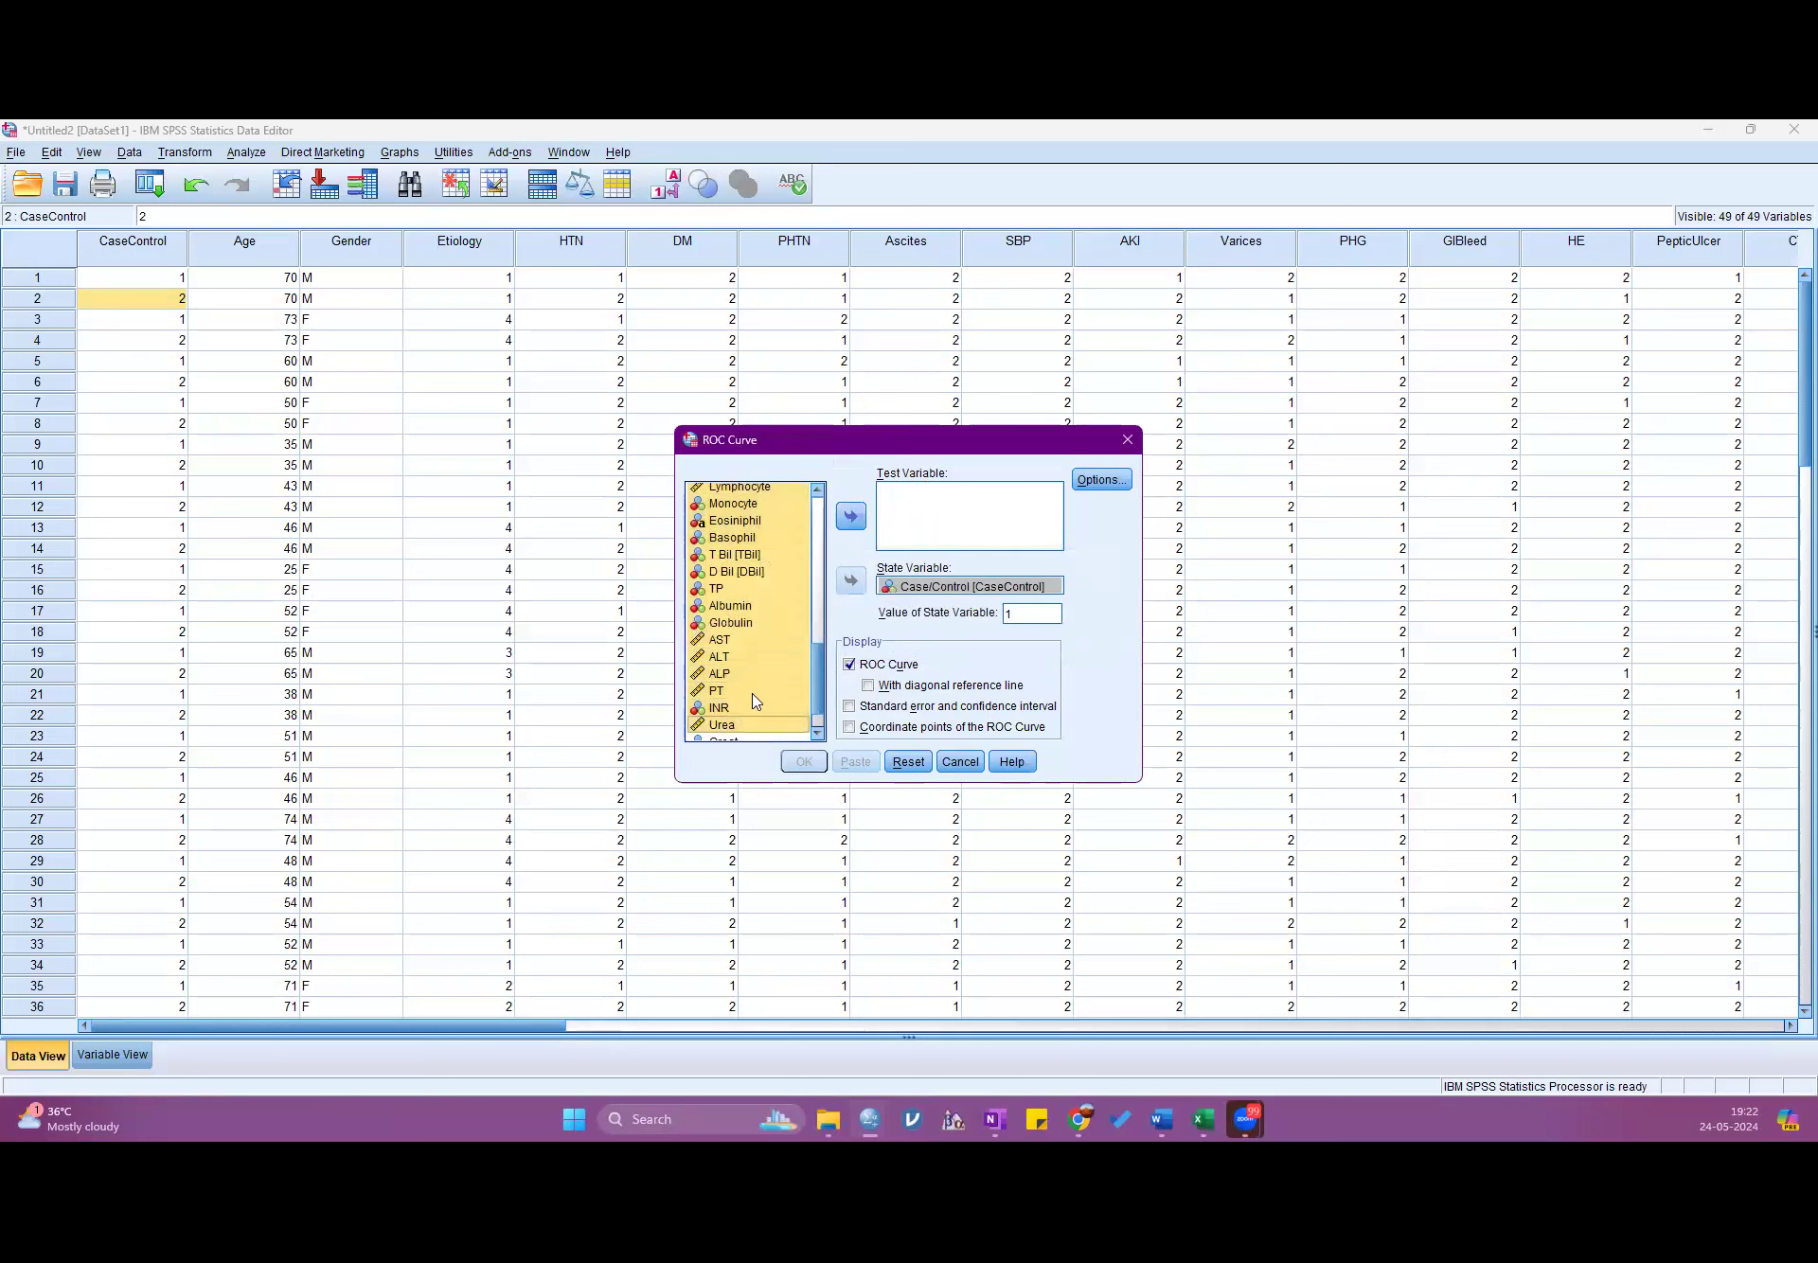
- Add MCH, MCHC, RDW, PLT, MPV, PCT, Neurtrophil, Monocyte, Basophil, T Bil, D Bil, AST, ALT, ALP and PT as test variables
{"action": "left_click", "coordinate": [722, 694]}
{"action": "left_click_drag", "start_coordinate": [717, 676], "coordinate": [727, 640]}
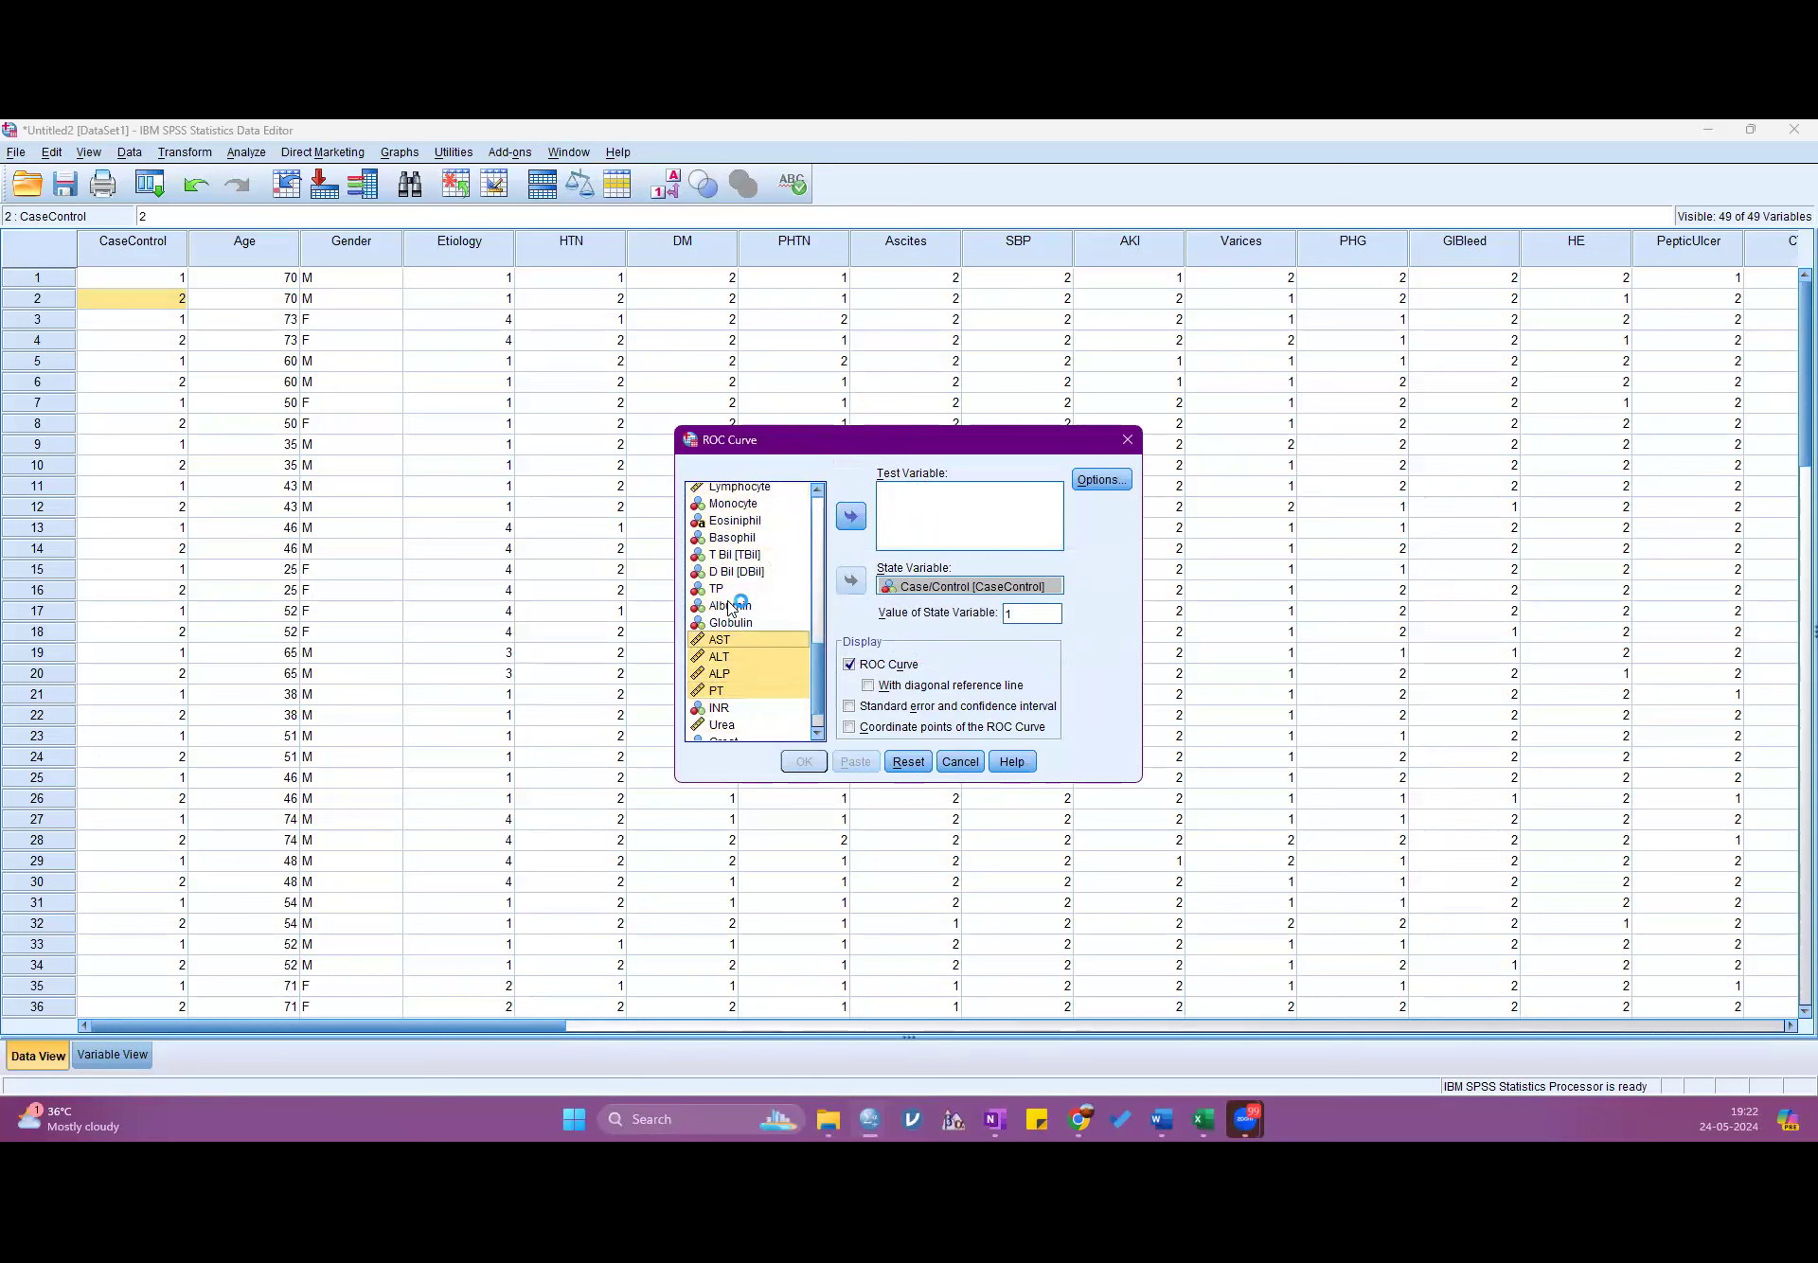
{"action": "left_click", "coordinate": [729, 505], "text": "ctrl"}
{"action": "left_click", "coordinate": [731, 537], "text": "ctrl"}
{"action": "left_click", "coordinate": [732, 555], "text": "ctrl"}
{"action": "left_click", "coordinate": [733, 572], "text": "ctrl"}
{"action": "left_click_drag", "start_coordinate": [819, 650], "coordinate": [819, 605]}
{"action": "left_click", "coordinate": [729, 622], "text": "ctrl"}
{"action": "left_click", "coordinate": [723, 587], "text": "ctrl"}
{"action": "left_click", "coordinate": [720, 584], "text": "ctrl"}
{"action": "left_click", "coordinate": [721, 573], "text": "ctrl"}
{"action": "left_click", "coordinate": [720, 557], "text": "ctrl"}
{"action": "left_click", "coordinate": [722, 539], "text": "ctrl"}
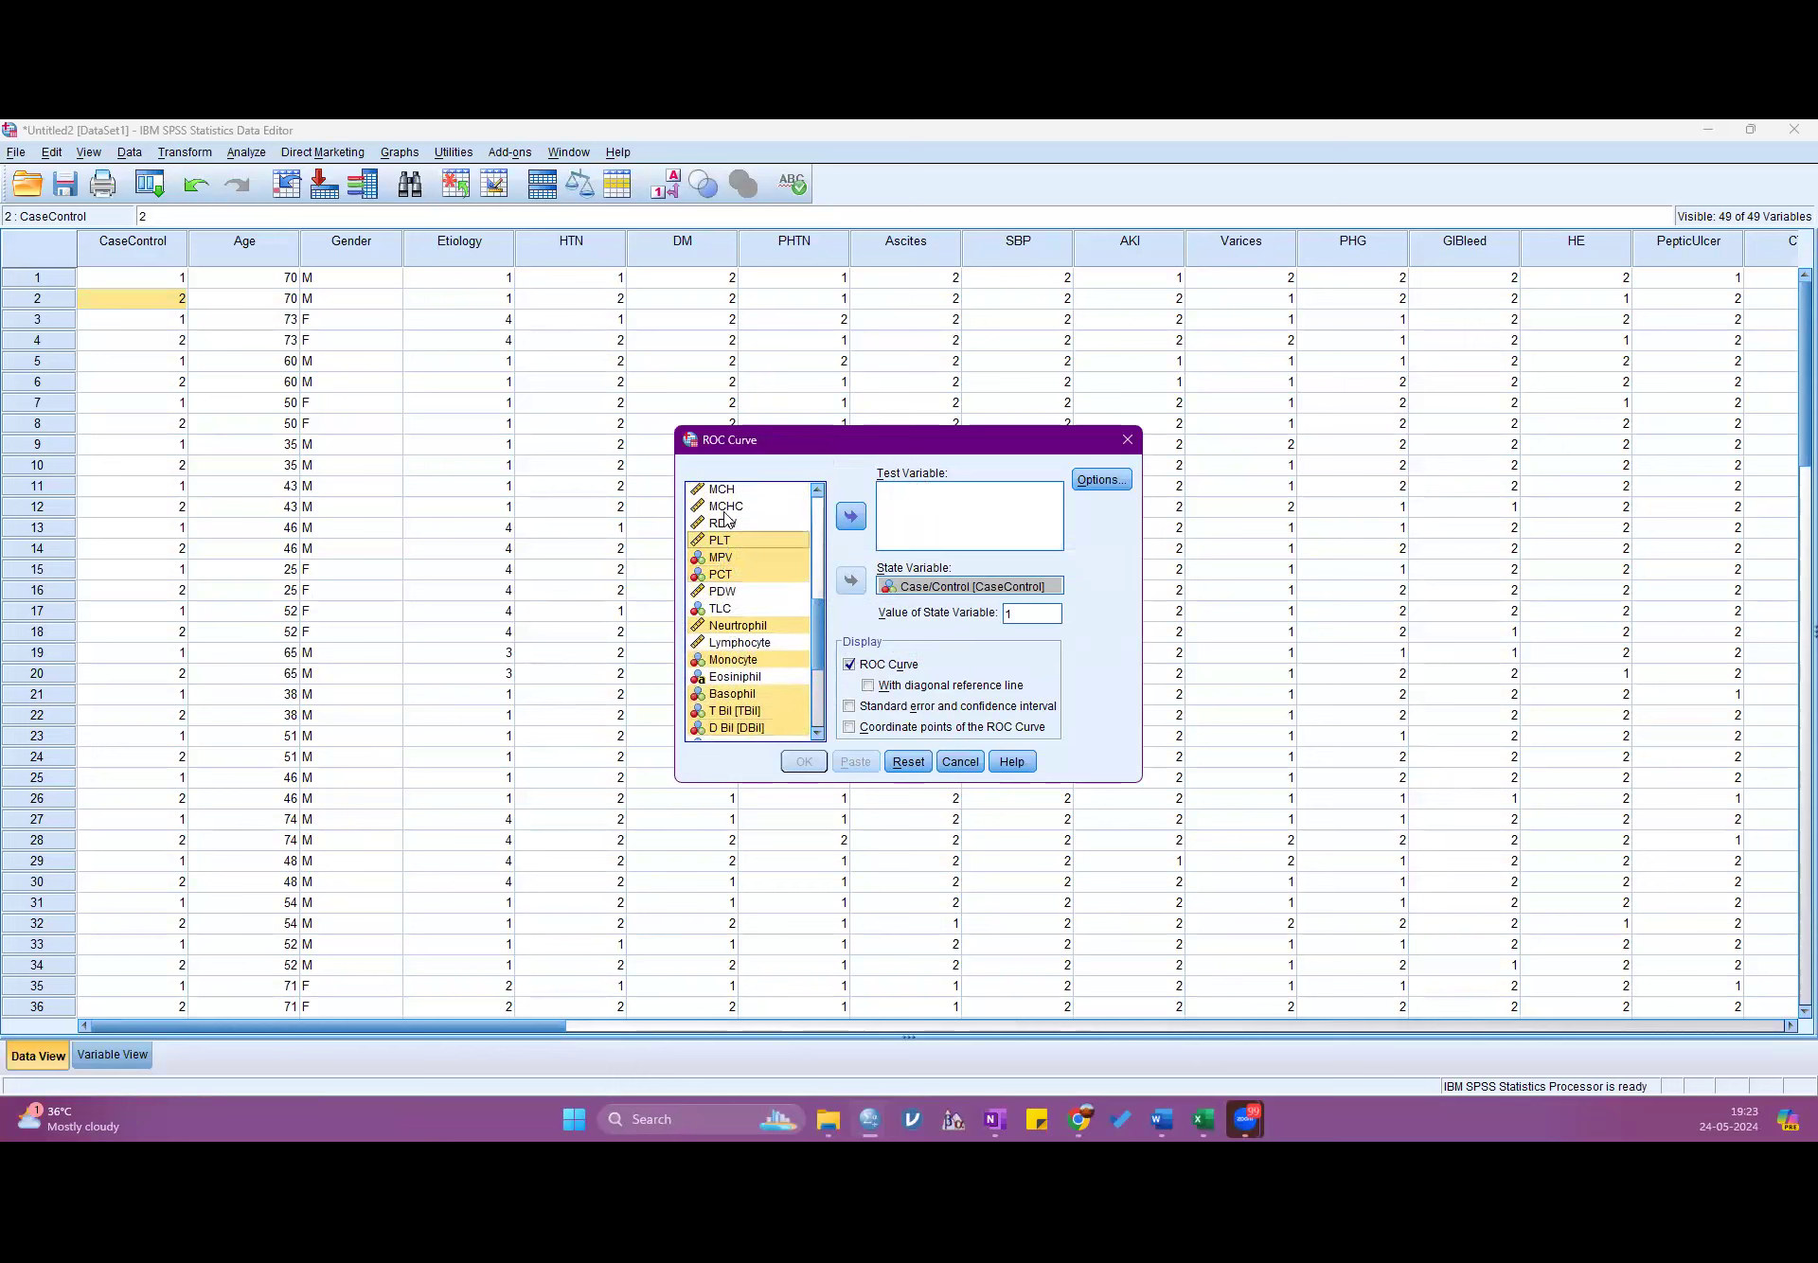
{"action": "left_click", "coordinate": [725, 505], "text": "ctrl"}
{"action": "left_click", "coordinate": [723, 489], "text": "ctrl"}
{"action": "left_click", "coordinate": [724, 524], "text": "ctrl"}
{"action": "left_click", "coordinate": [850, 516]}
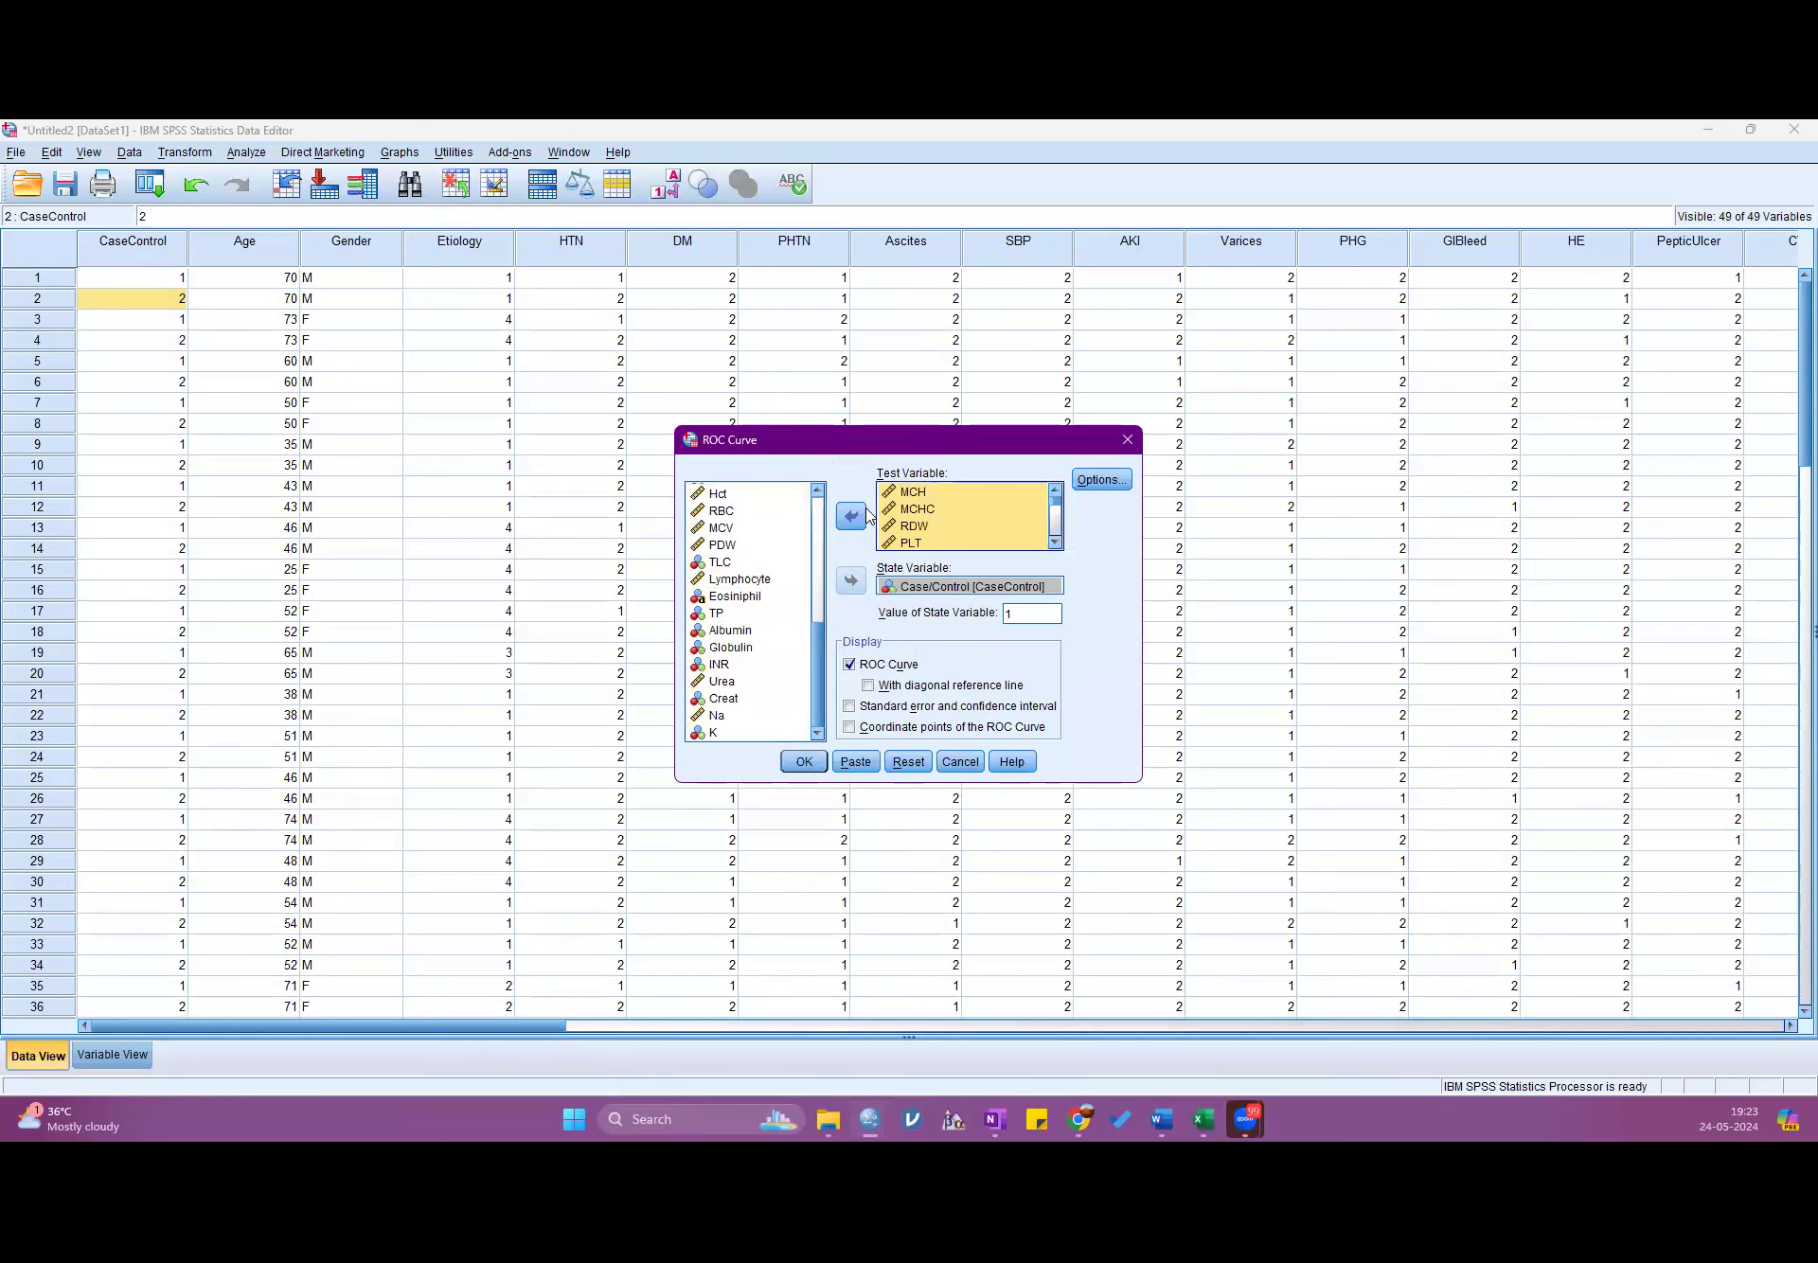
- Run the ROC analysis with default options plus the diagonal reference line, standard error with confidence interval and coordinate points, and enlarge the output window
{"action": "left_click", "coordinate": [1120, 485]}
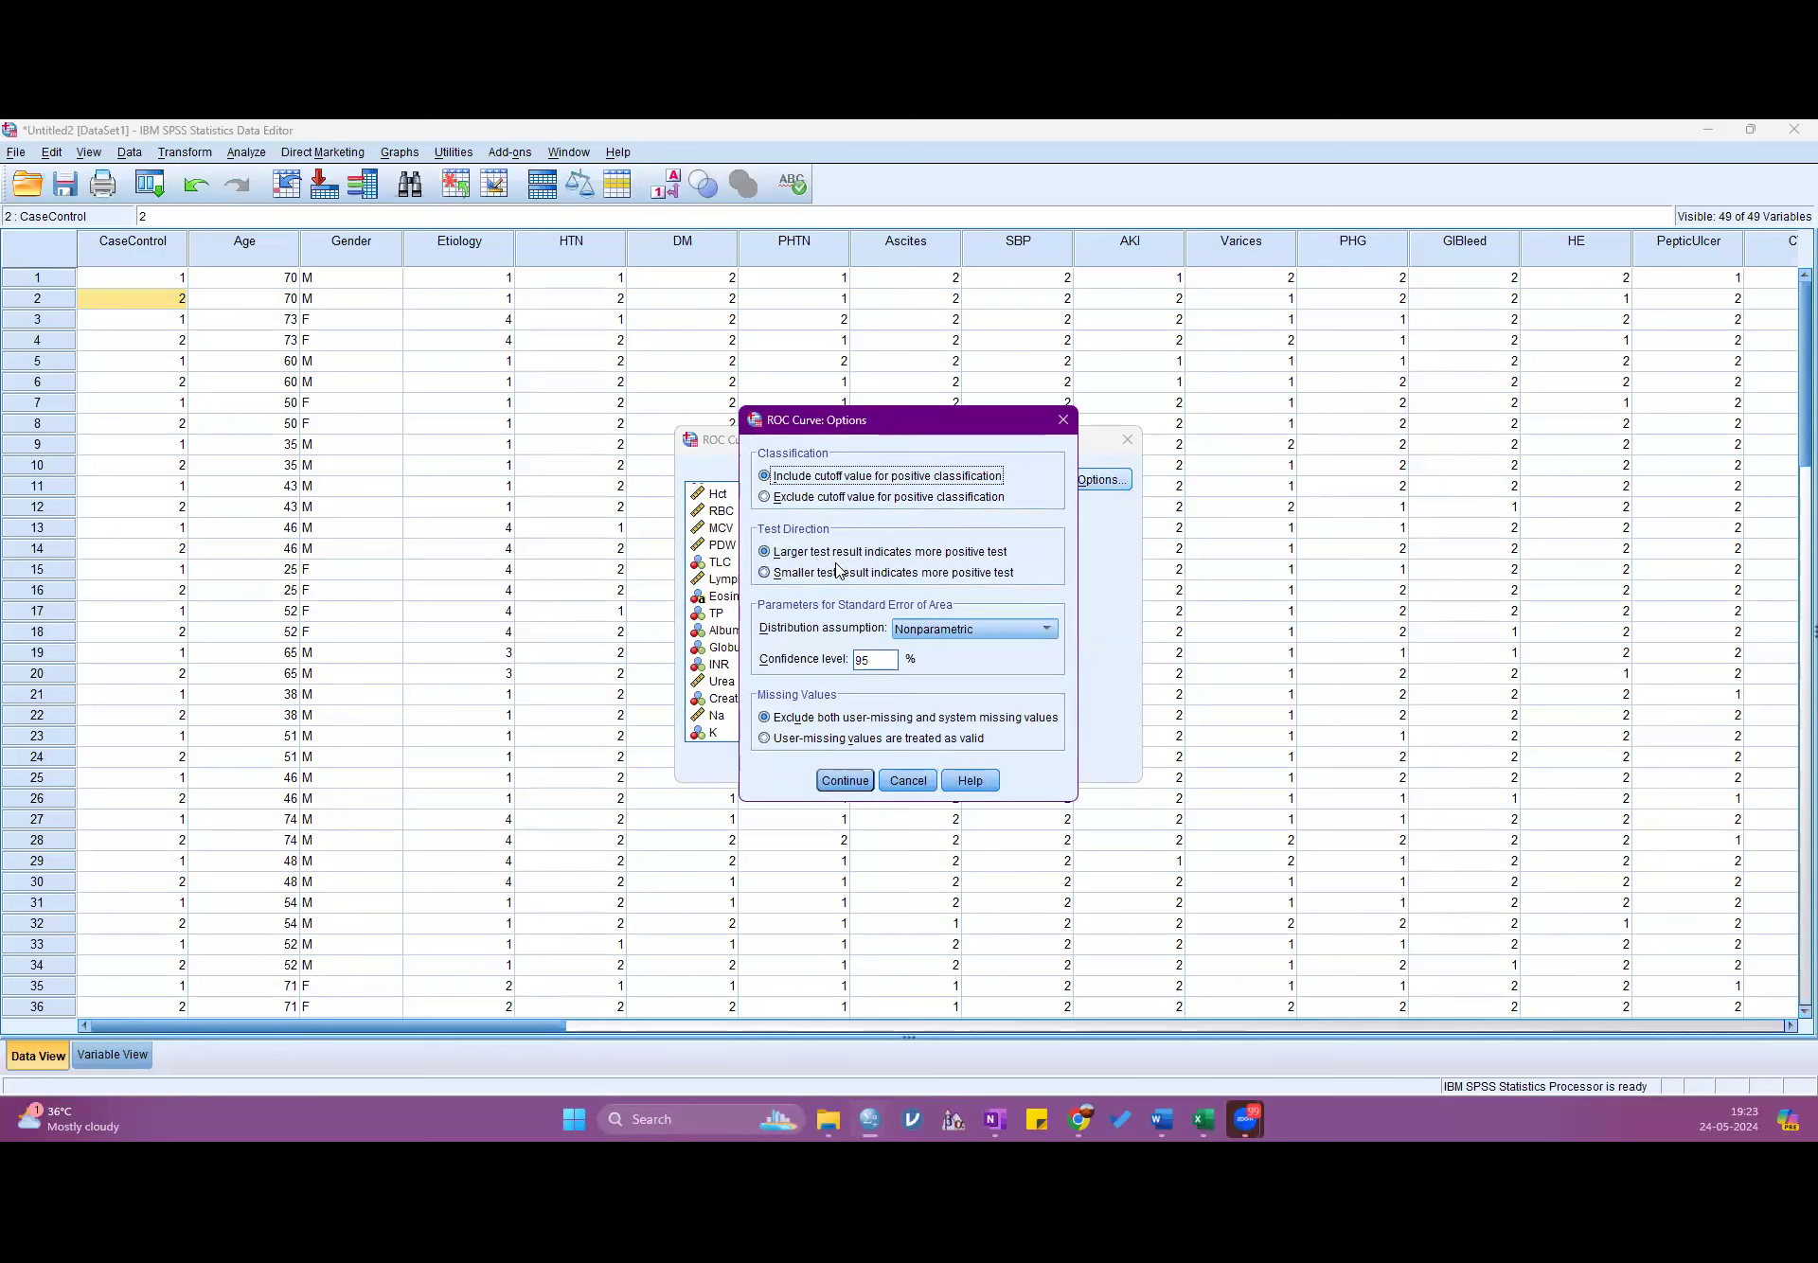
{"action": "left_click", "coordinate": [843, 780]}
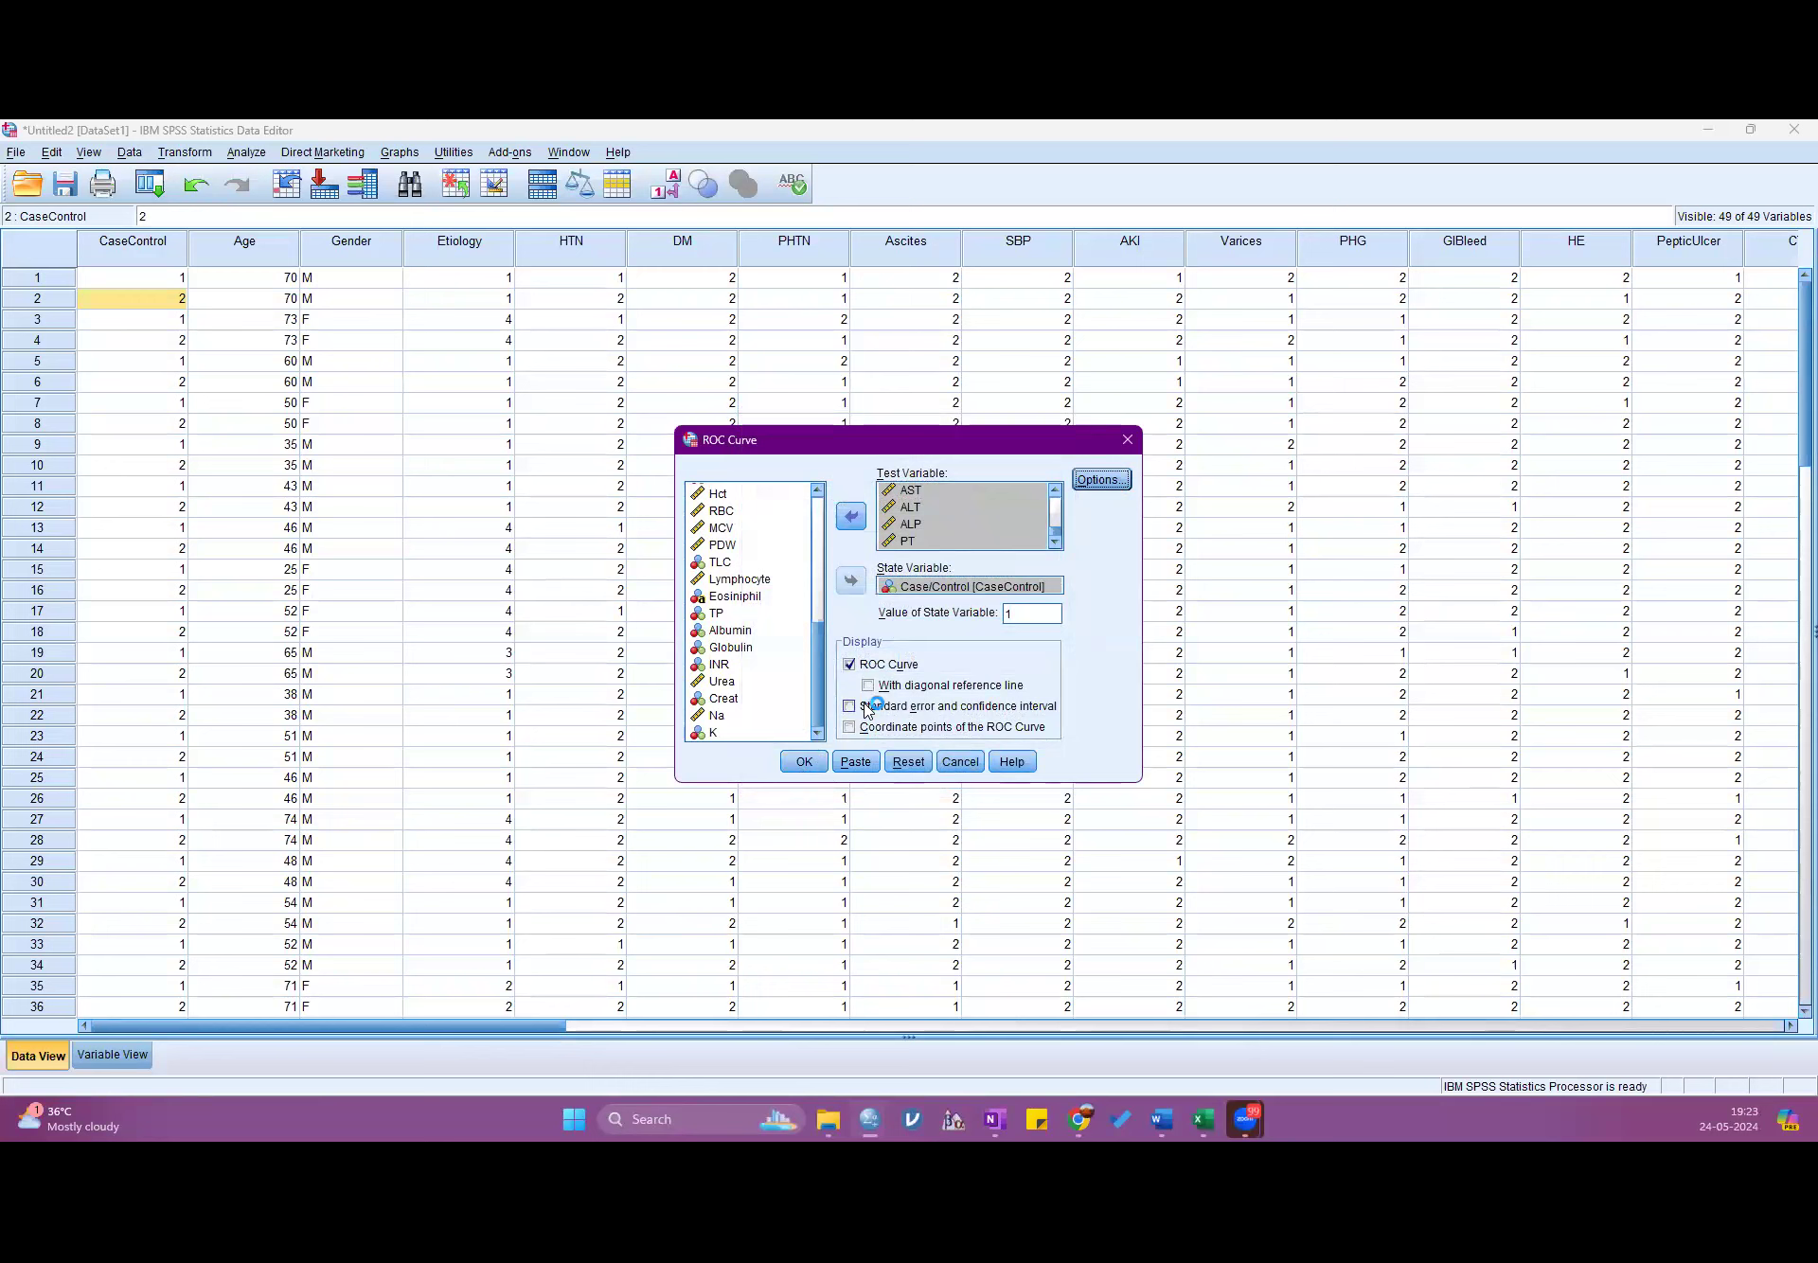
{"action": "left_click", "coordinate": [868, 686]}
{"action": "left_click", "coordinate": [849, 706]}
{"action": "left_click", "coordinate": [849, 727]}
{"action": "left_click", "coordinate": [801, 763]}
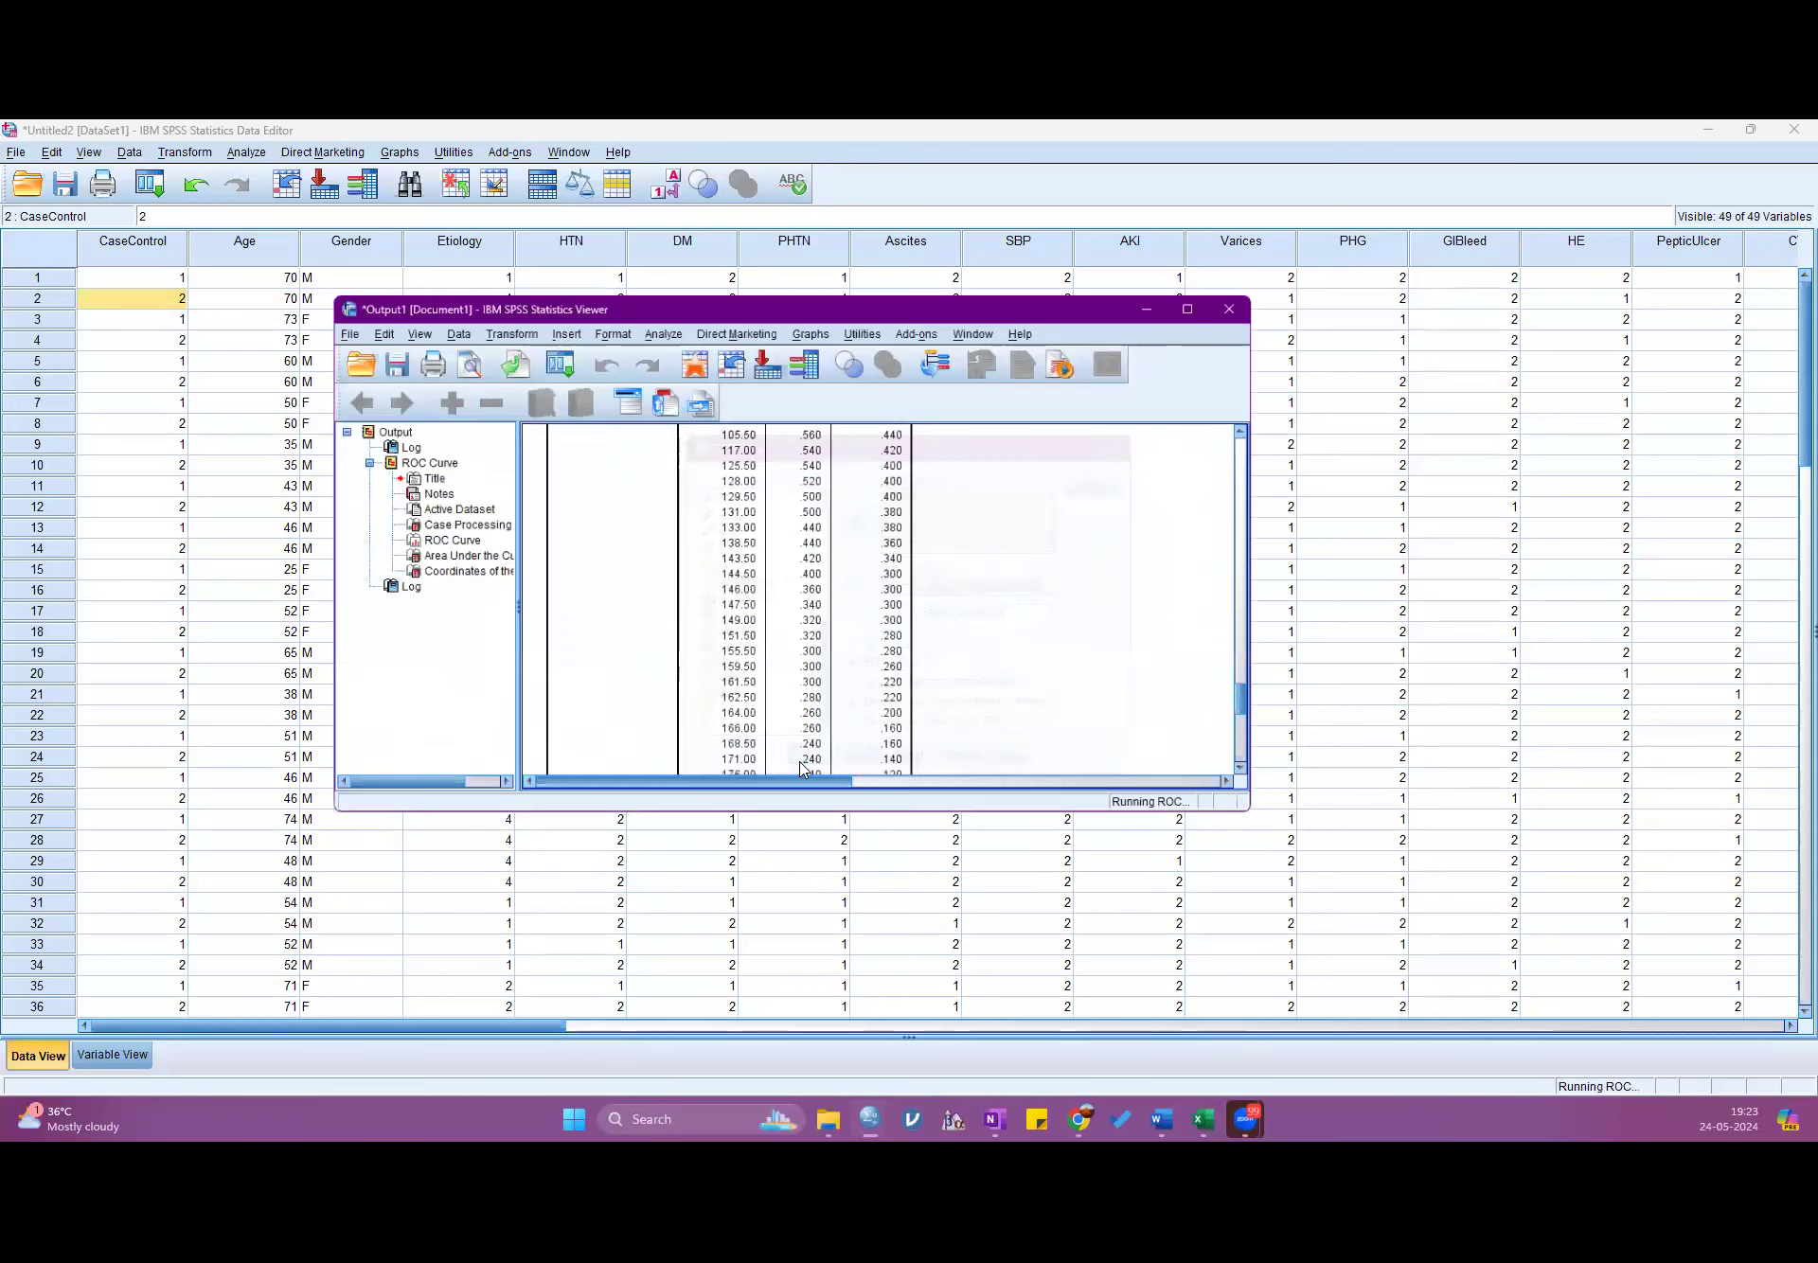
{"action": "left_click", "coordinate": [1201, 279]}
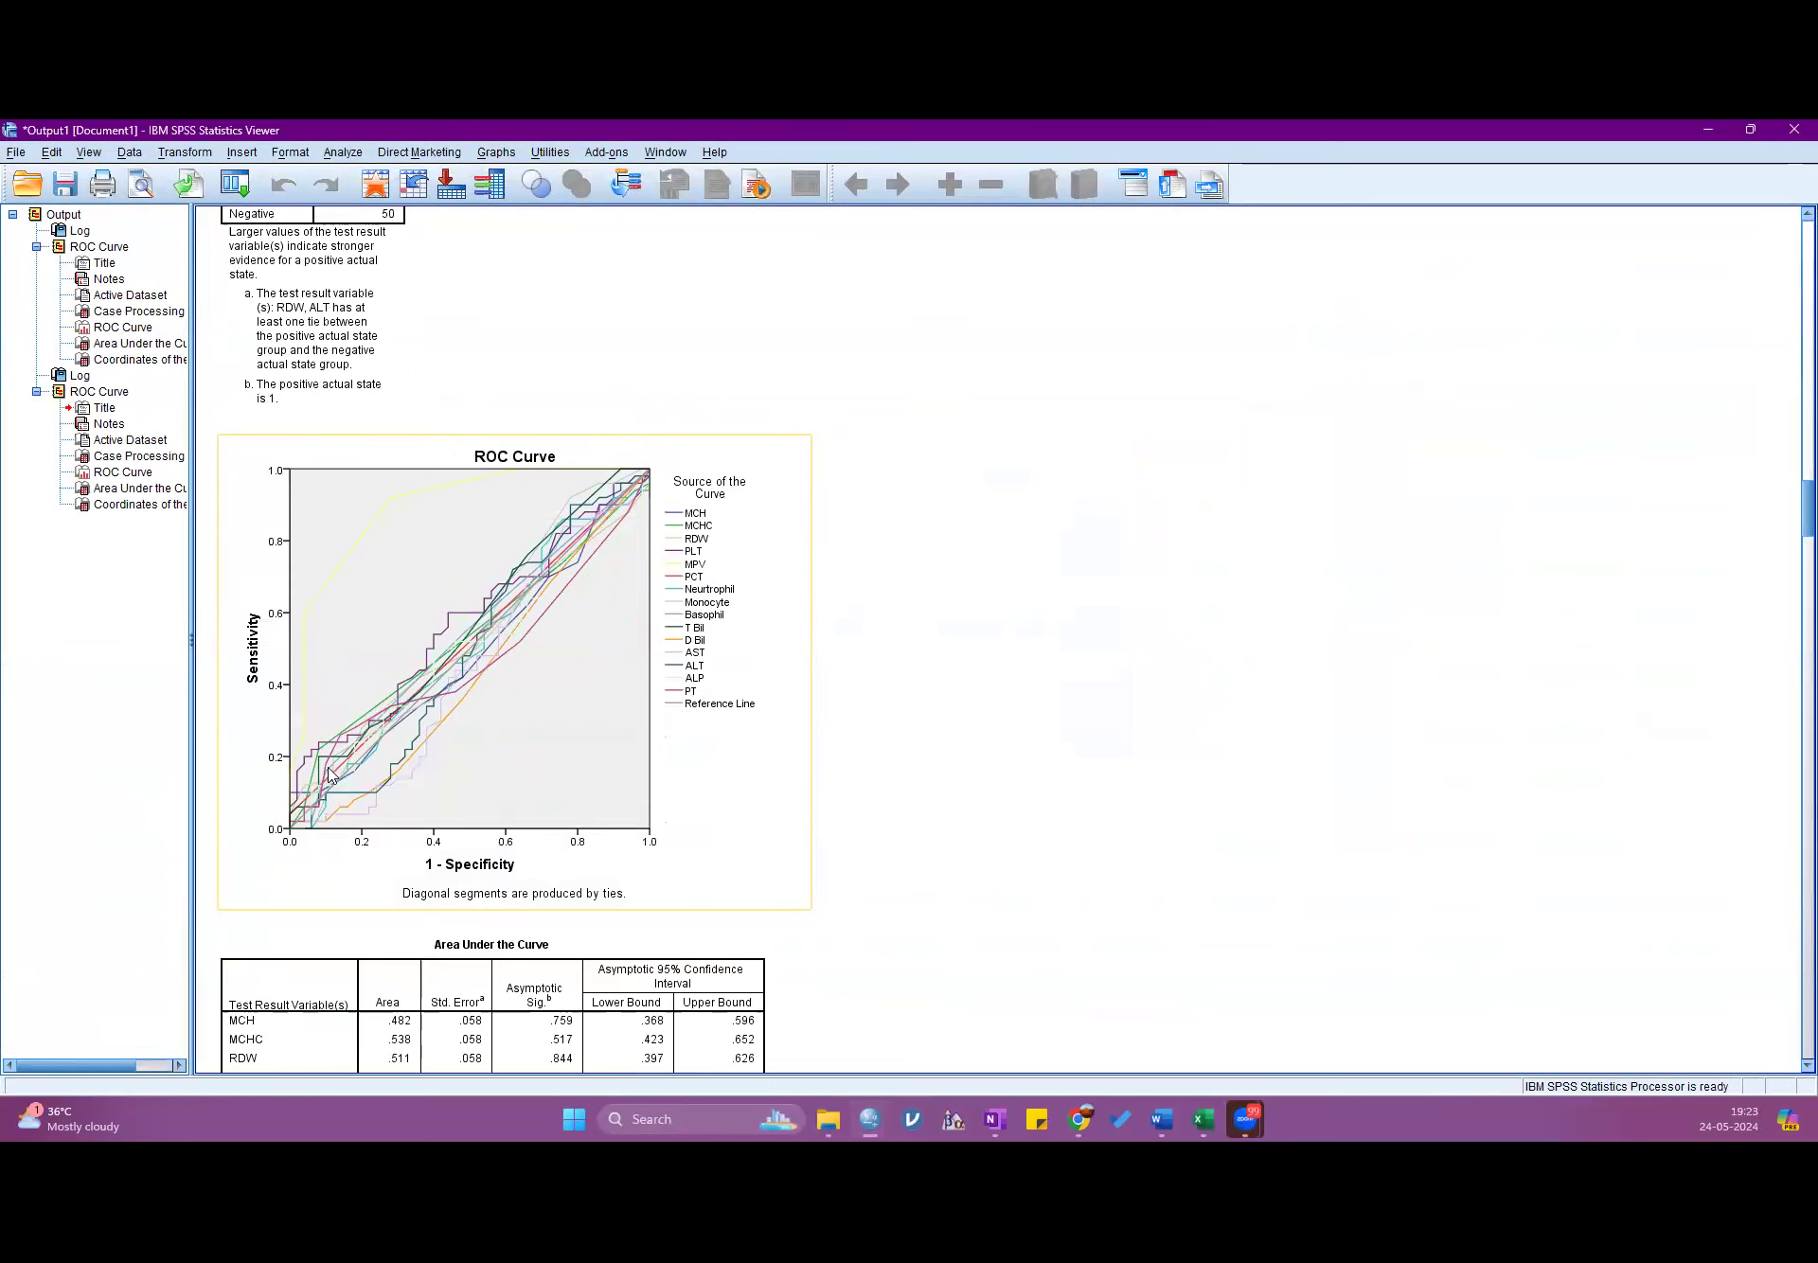
- Open the second ROC chart for editing, fill its plot area with white (255, 255, 255) and return to the output
{"action": "double_click", "coordinate": [418, 582]}
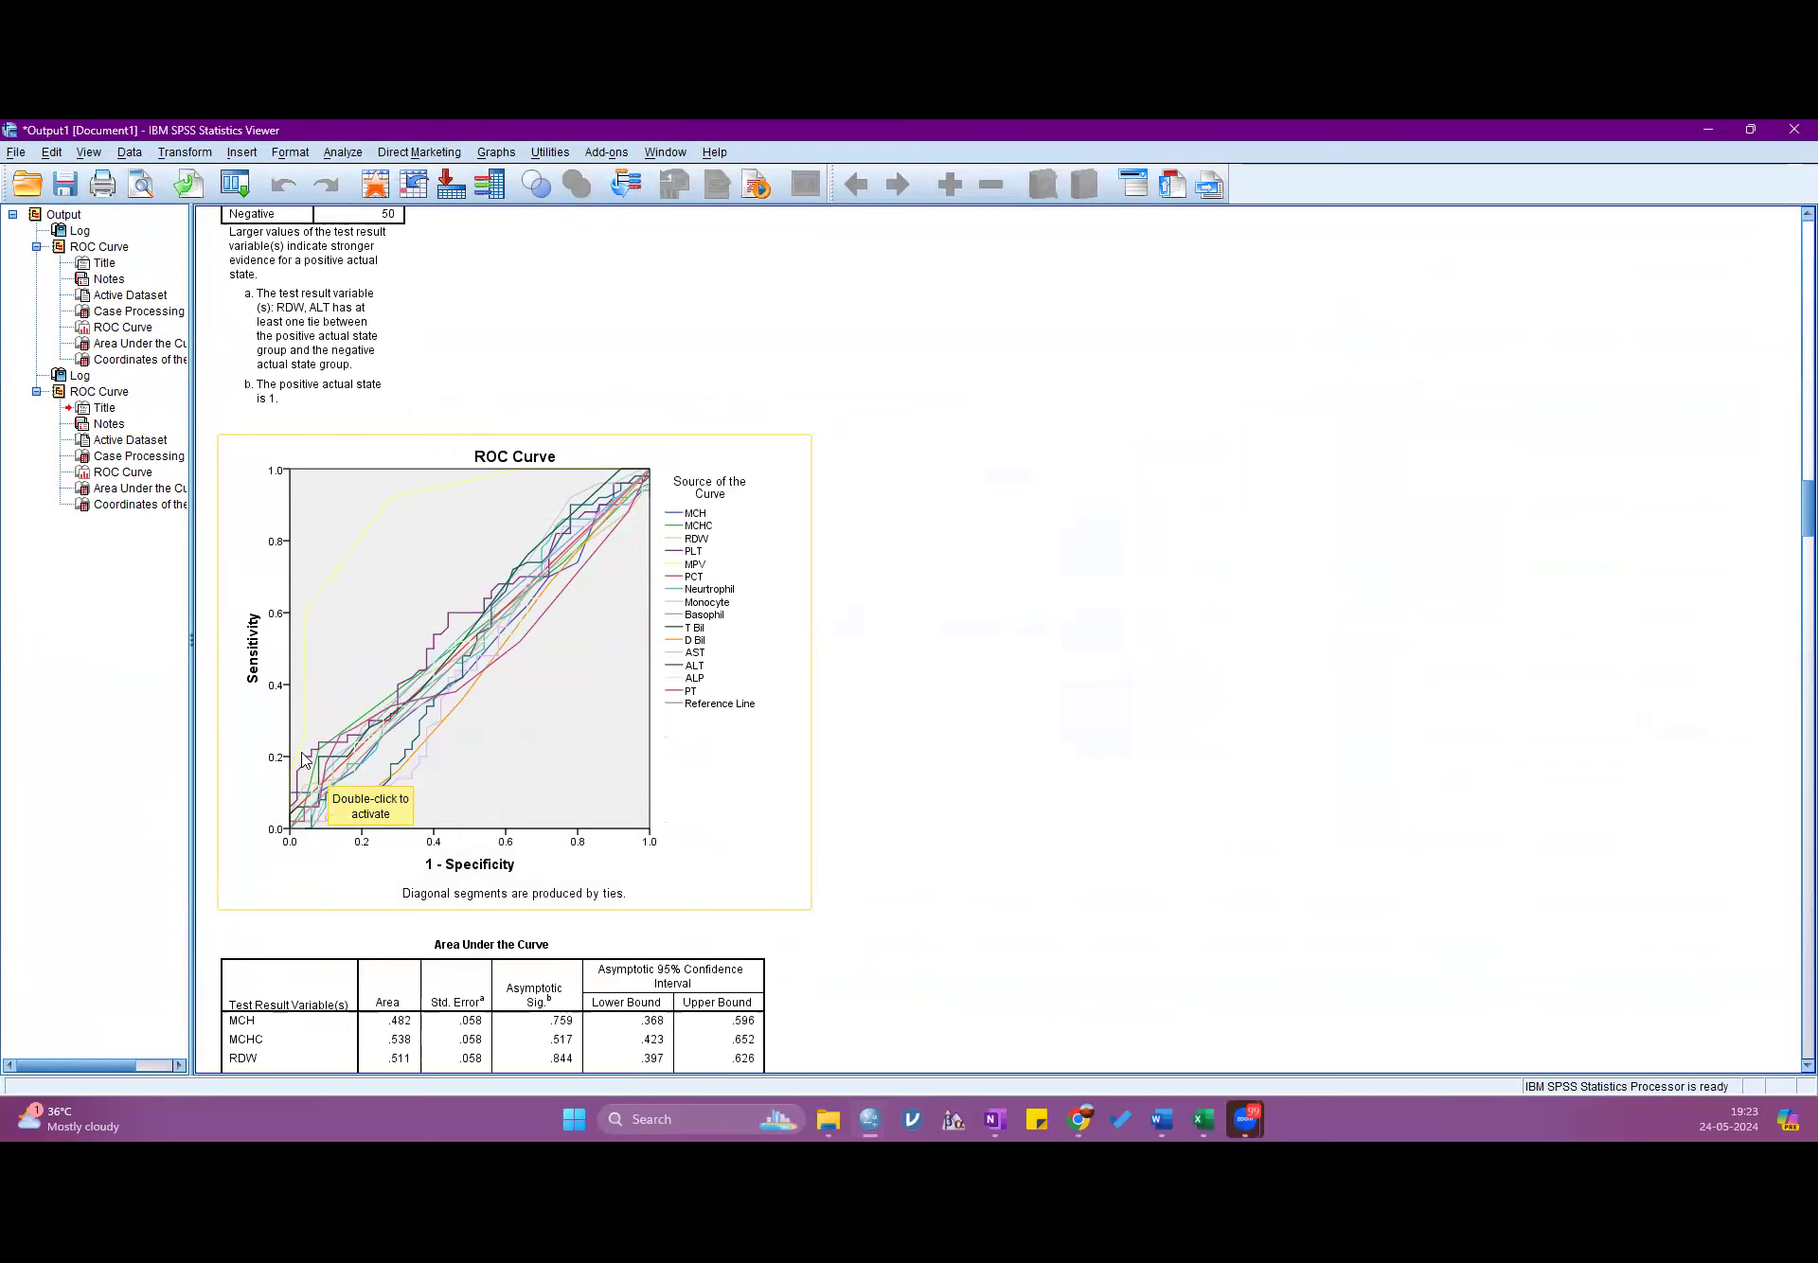
{"action": "left_click", "coordinate": [476, 526]}
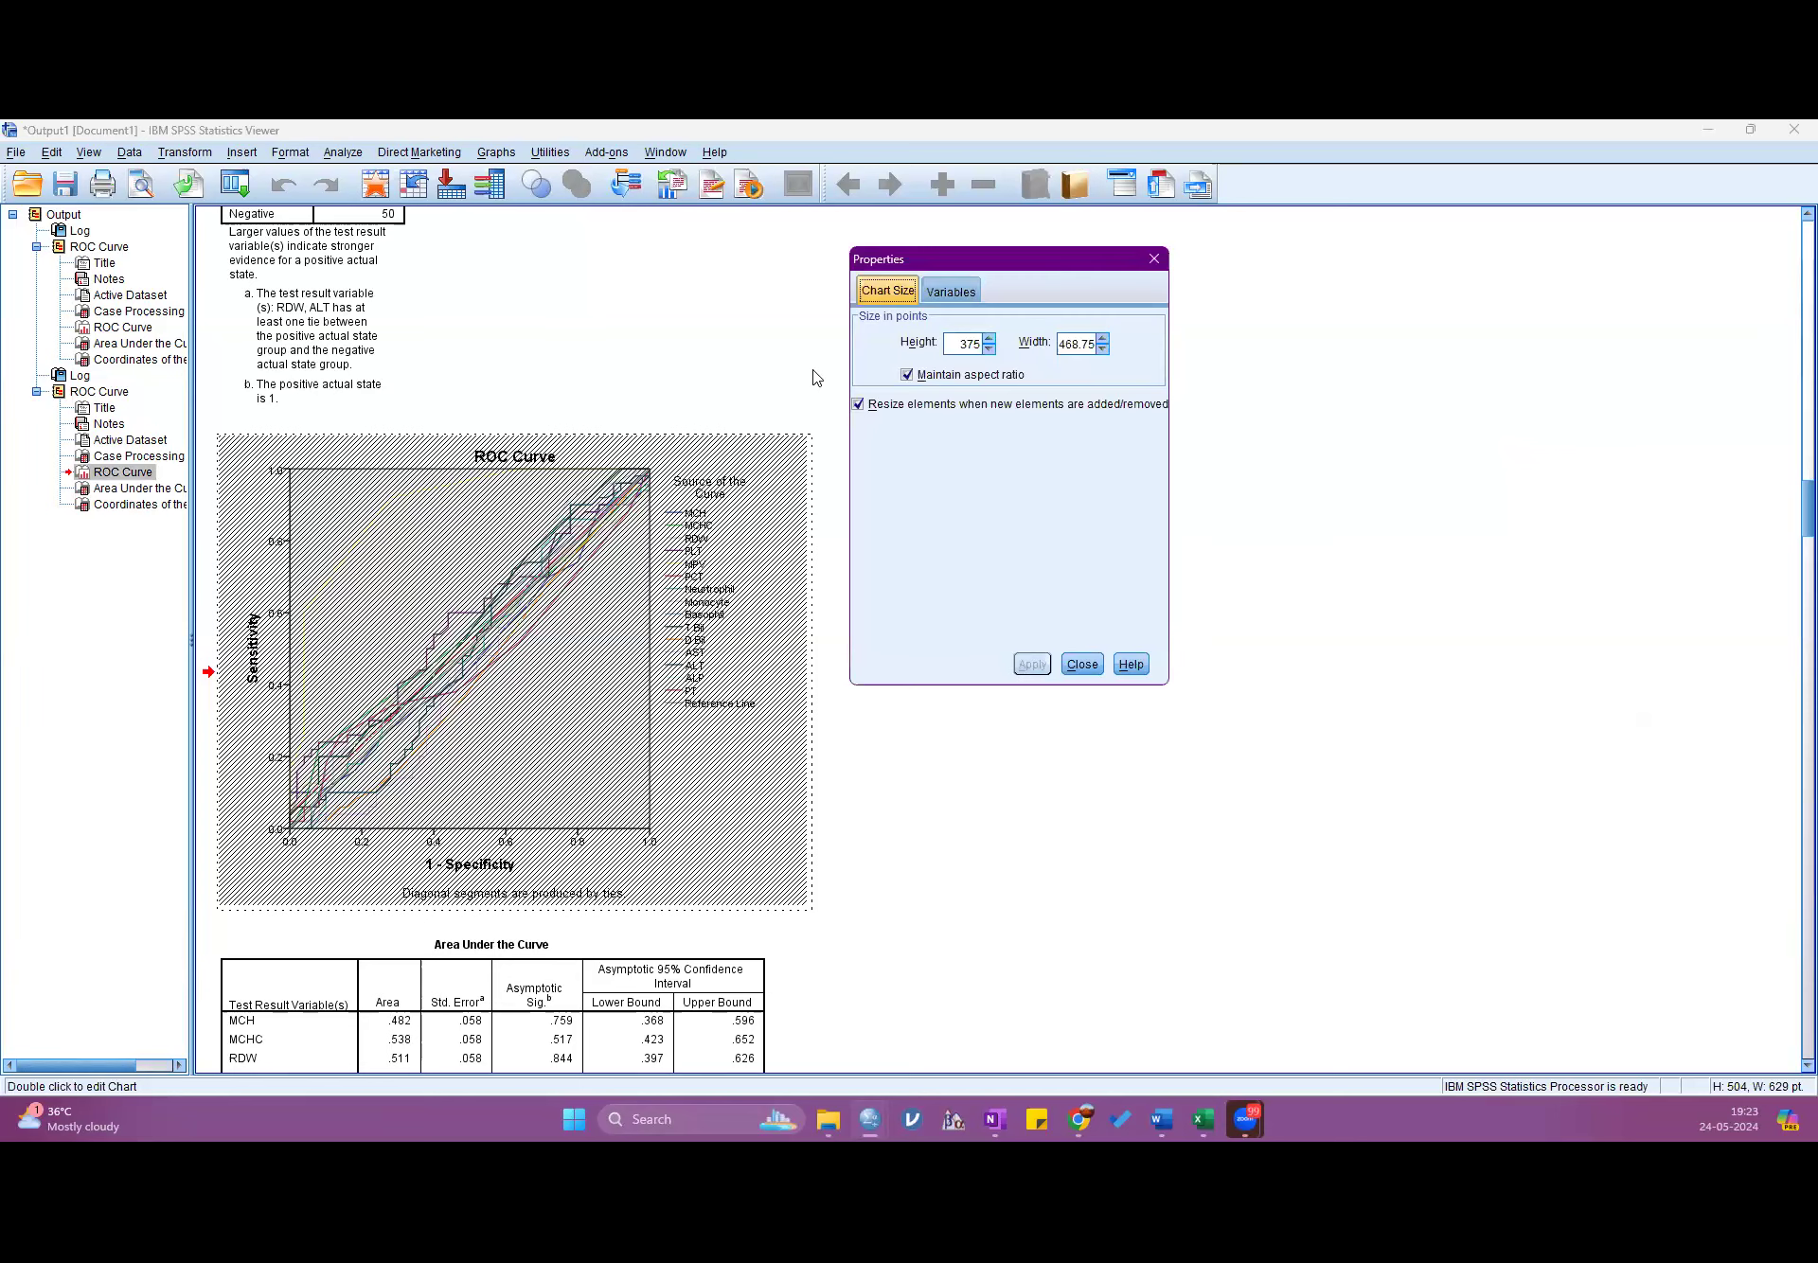
{"action": "left_click", "coordinate": [370, 582]}
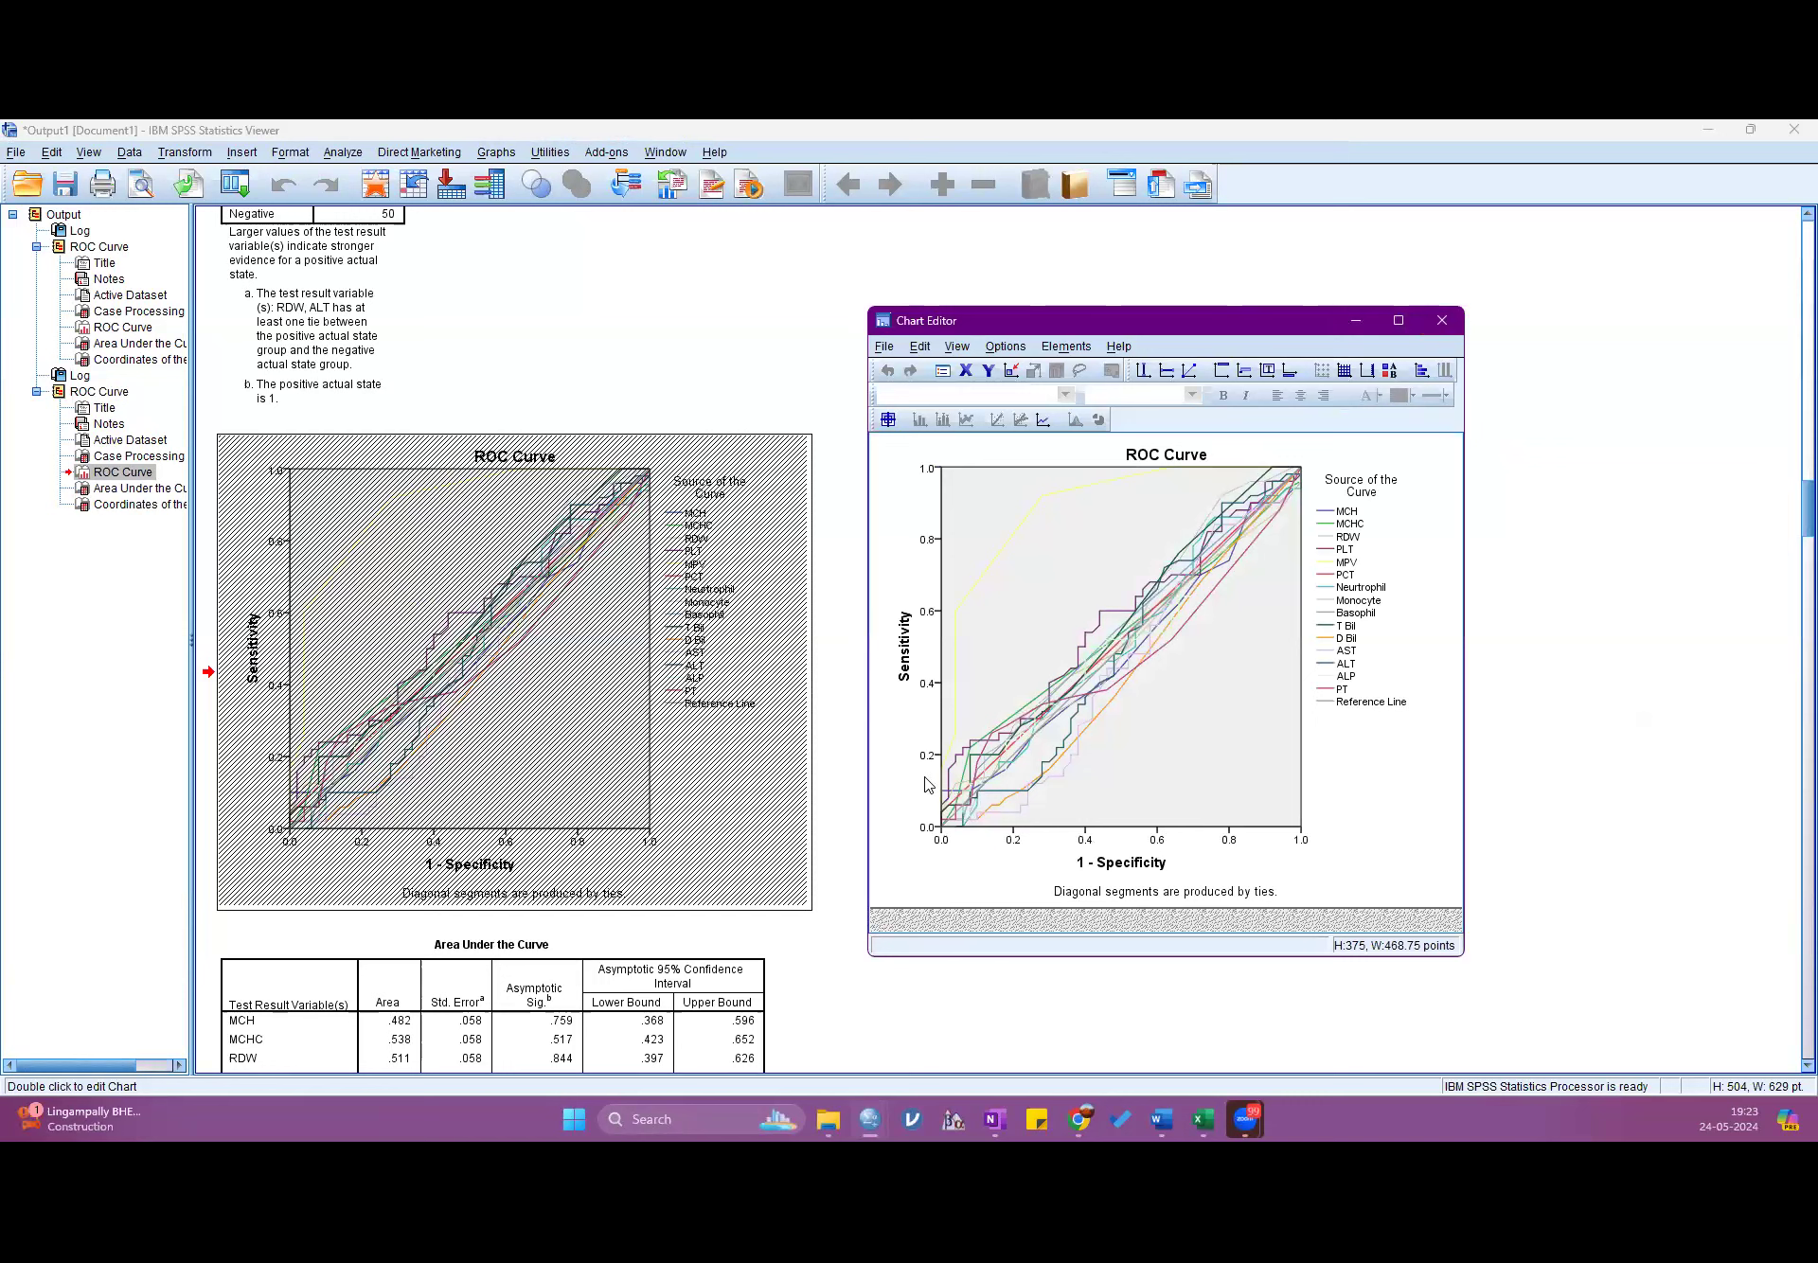
{"action": "double_click", "coordinate": [1062, 568]}
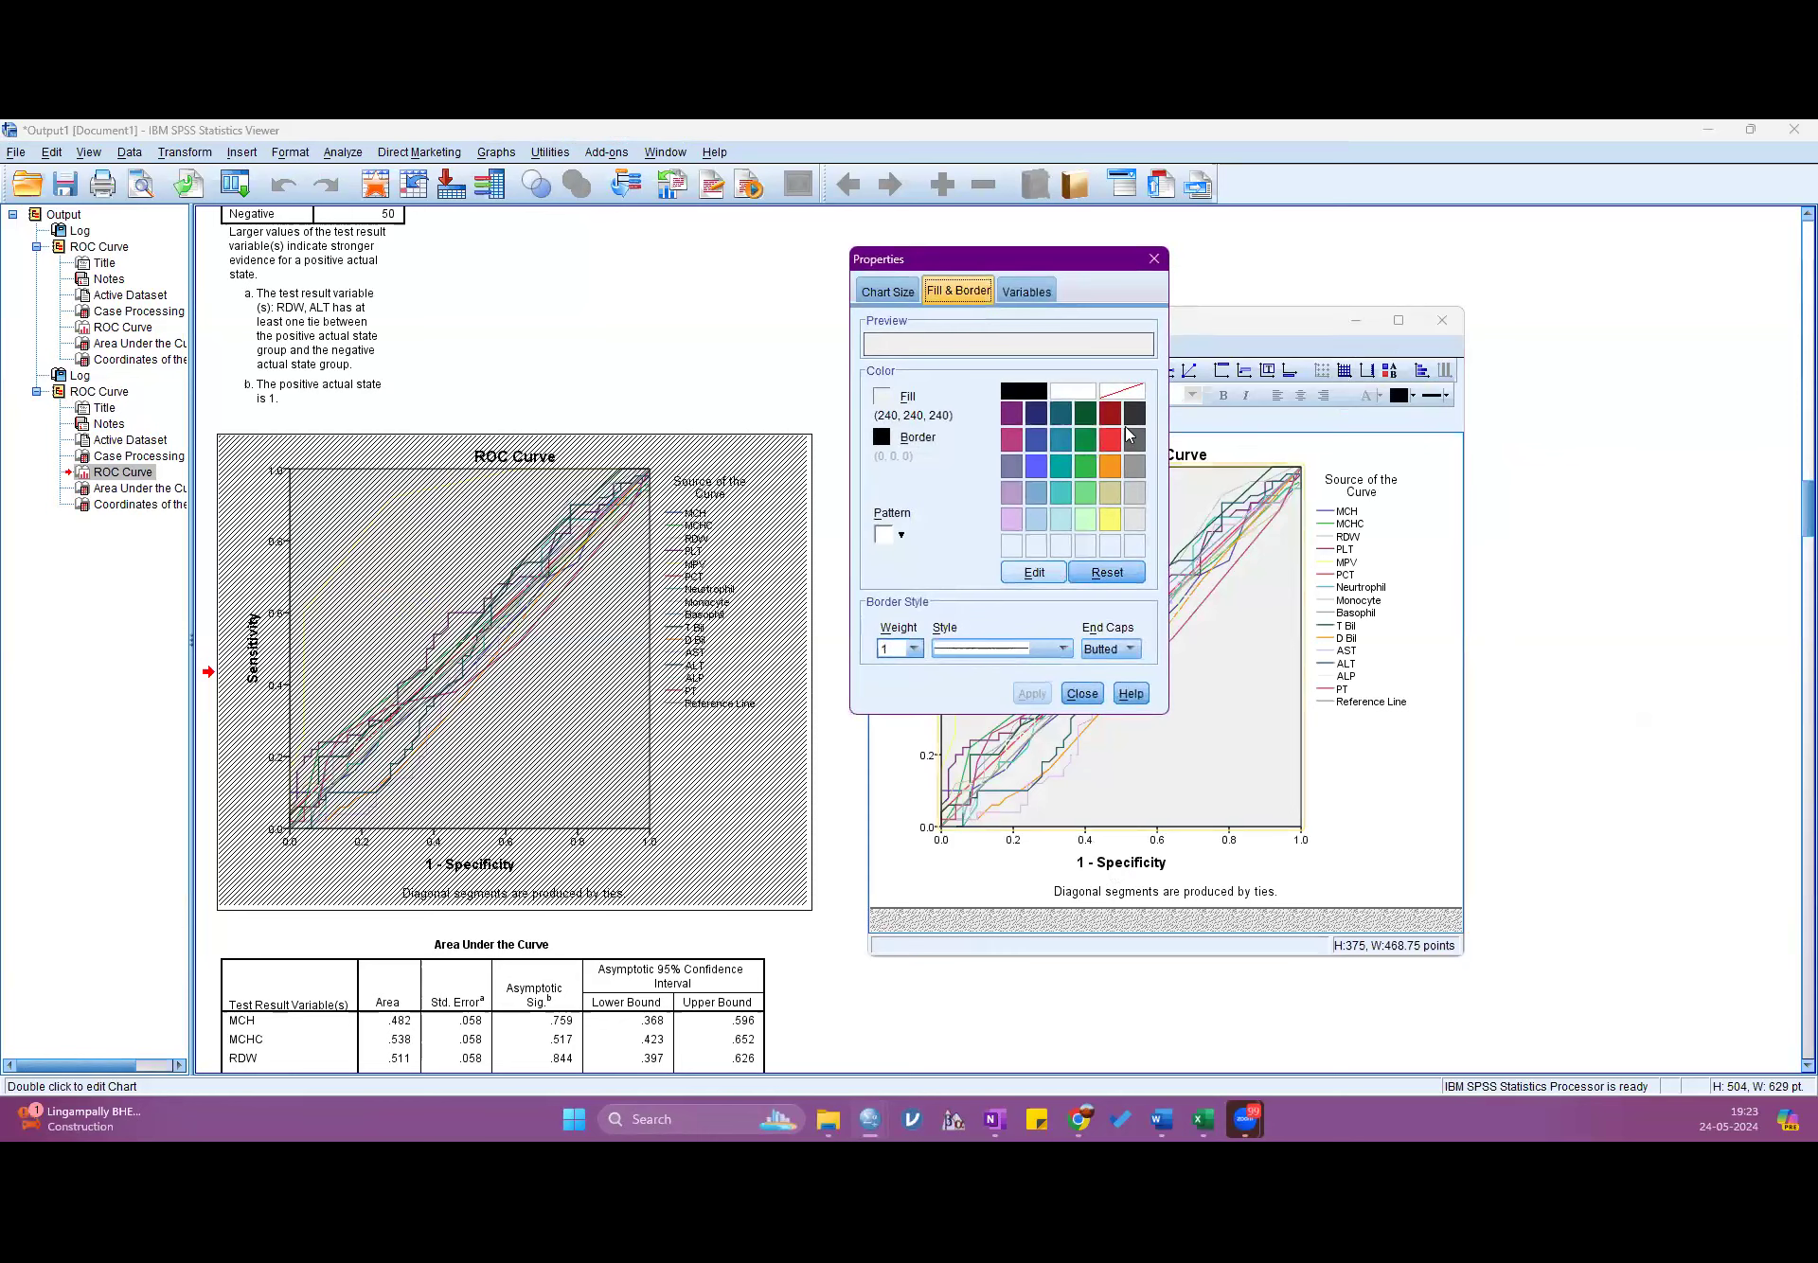
{"action": "left_click", "coordinate": [1073, 391]}
{"action": "left_click", "coordinate": [1025, 695]}
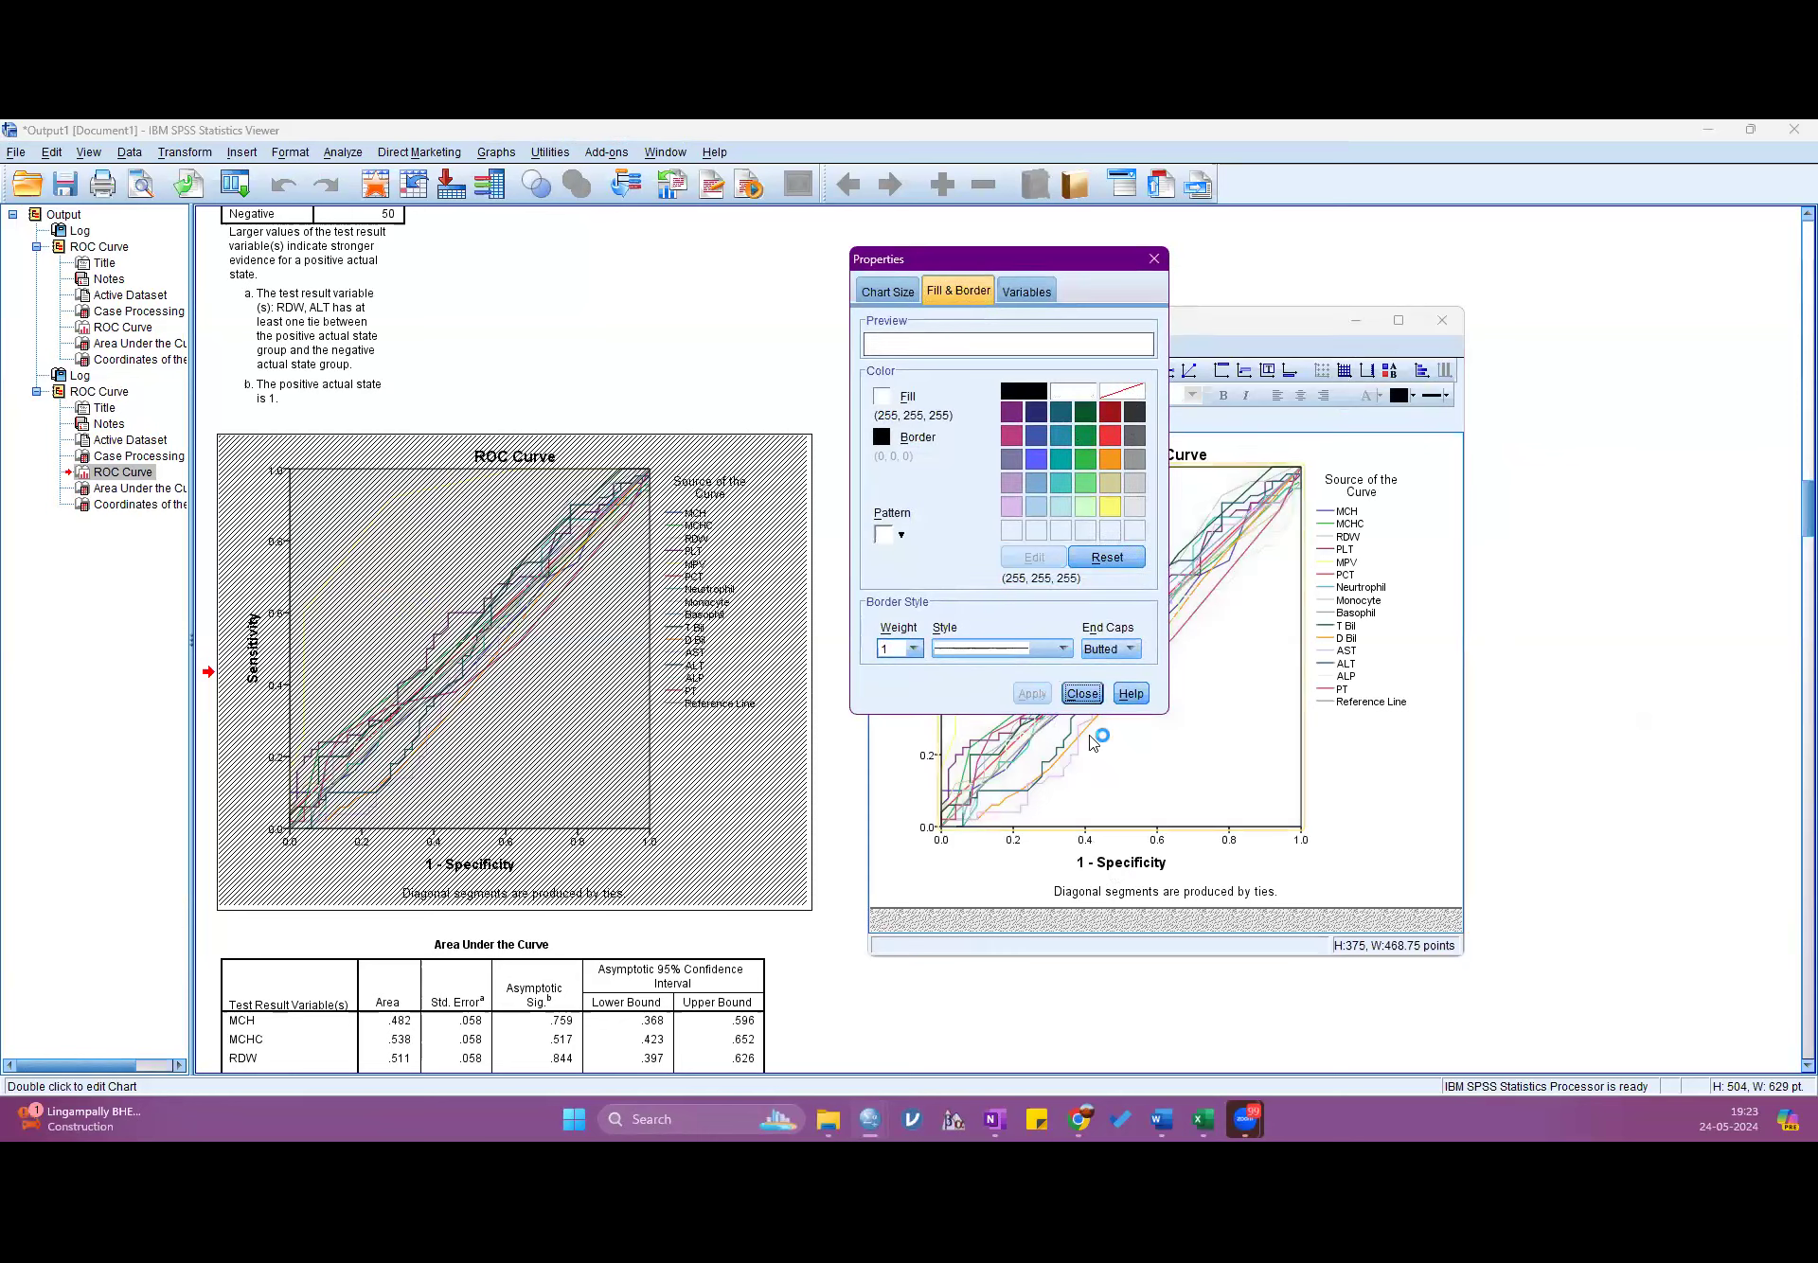
{"action": "left_click", "coordinate": [1154, 259]}
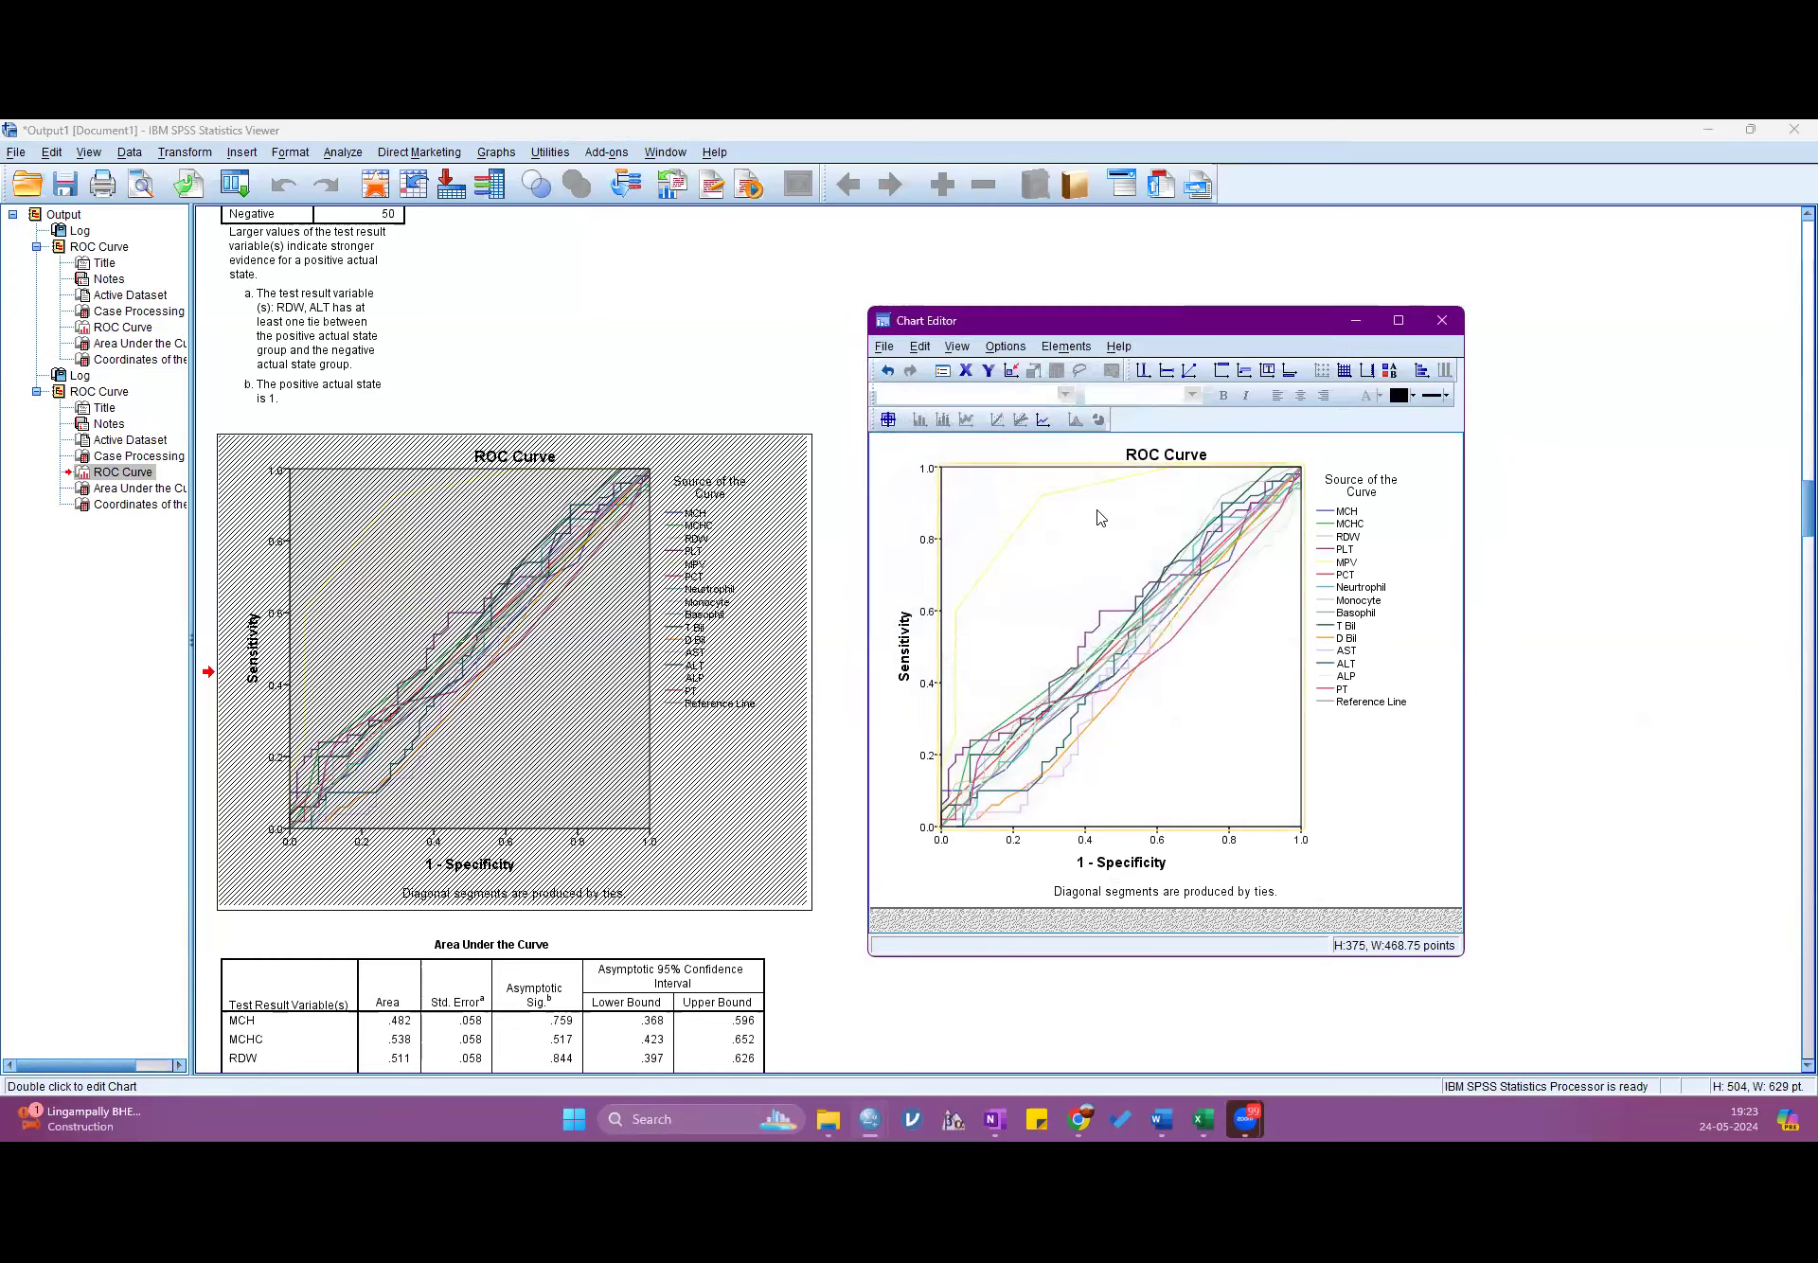
{"action": "left_click", "coordinate": [1405, 321]}
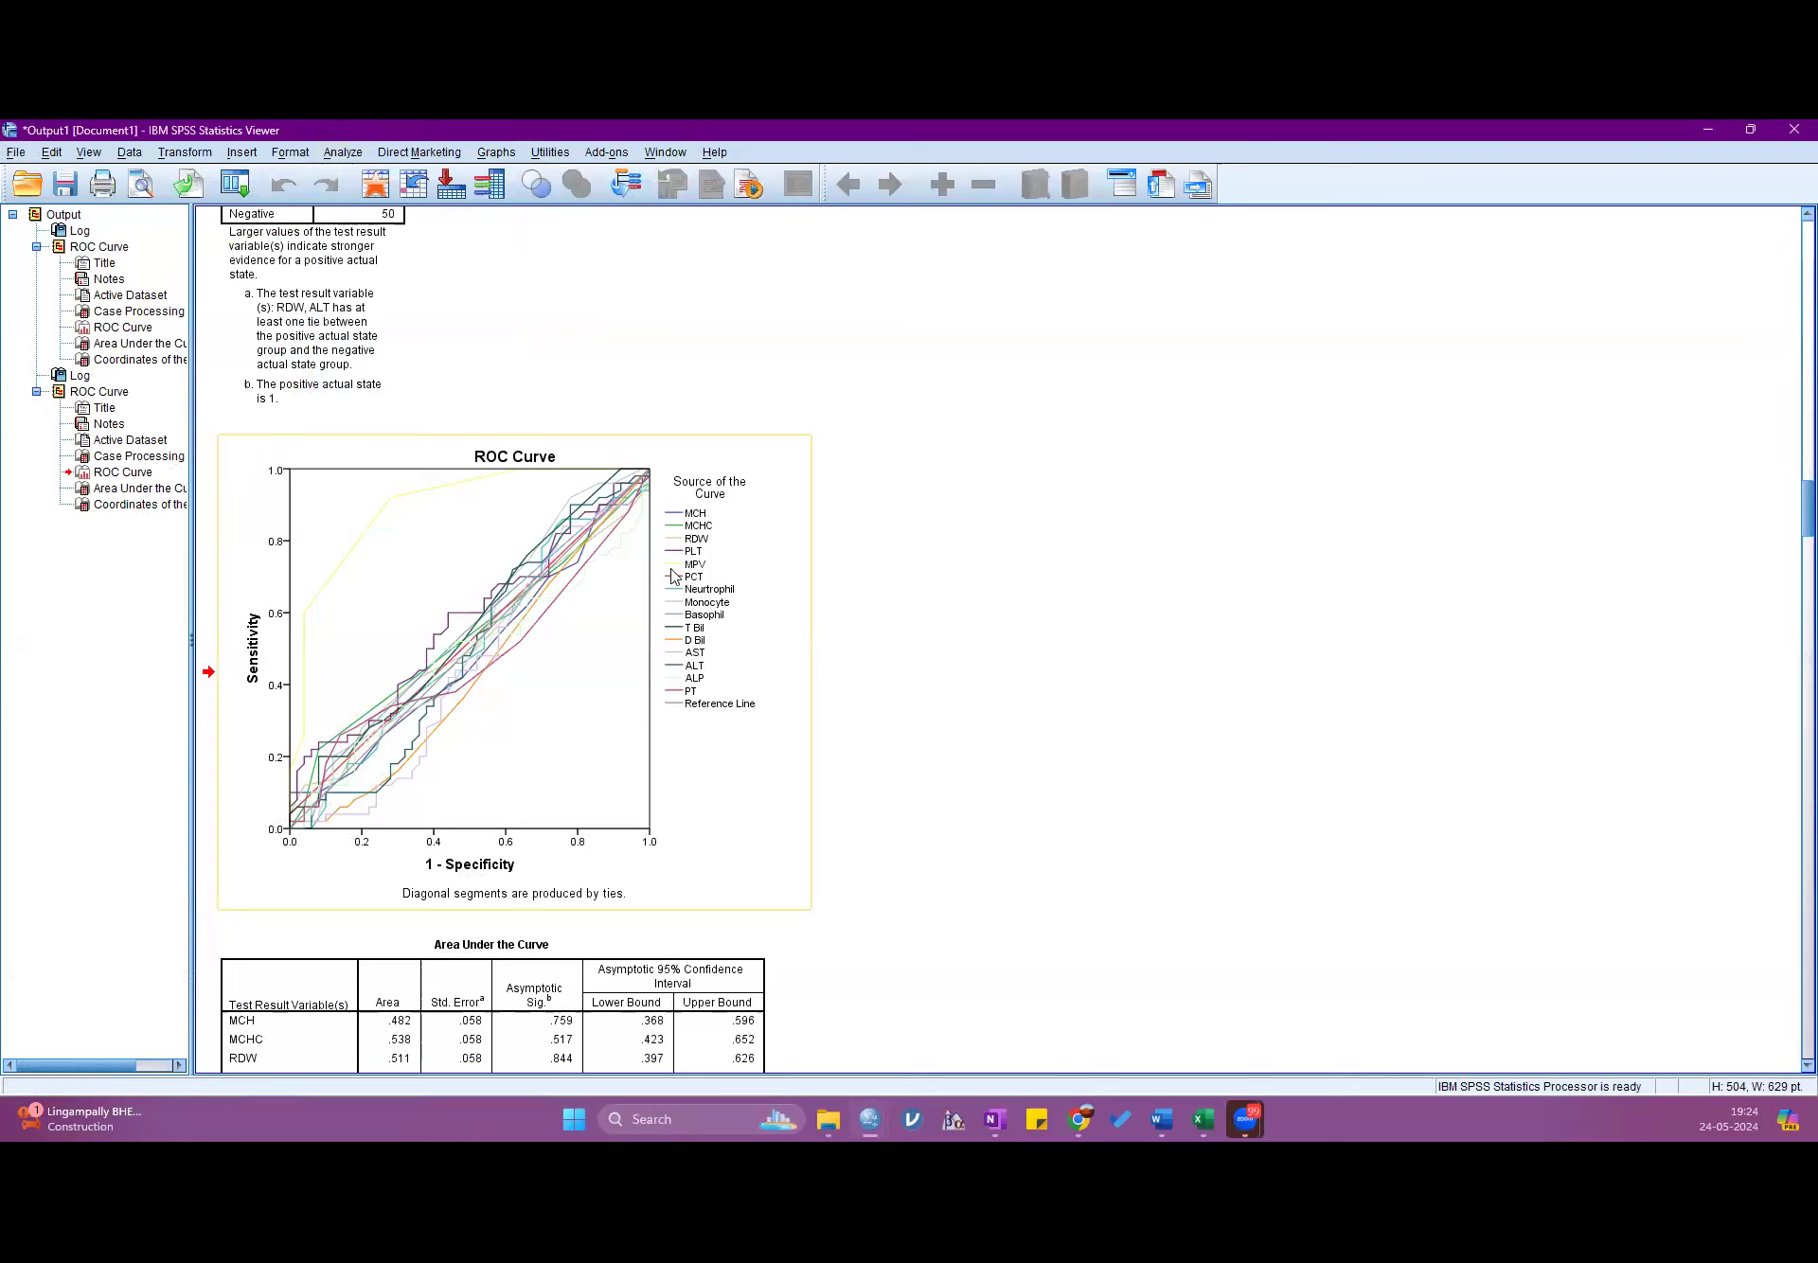
- Reopen the ROC Curve setup and remove MCH, MCHC, RDW, PLT and PCT from the test variables
{"action": "left_click", "coordinate": [241, 153]}
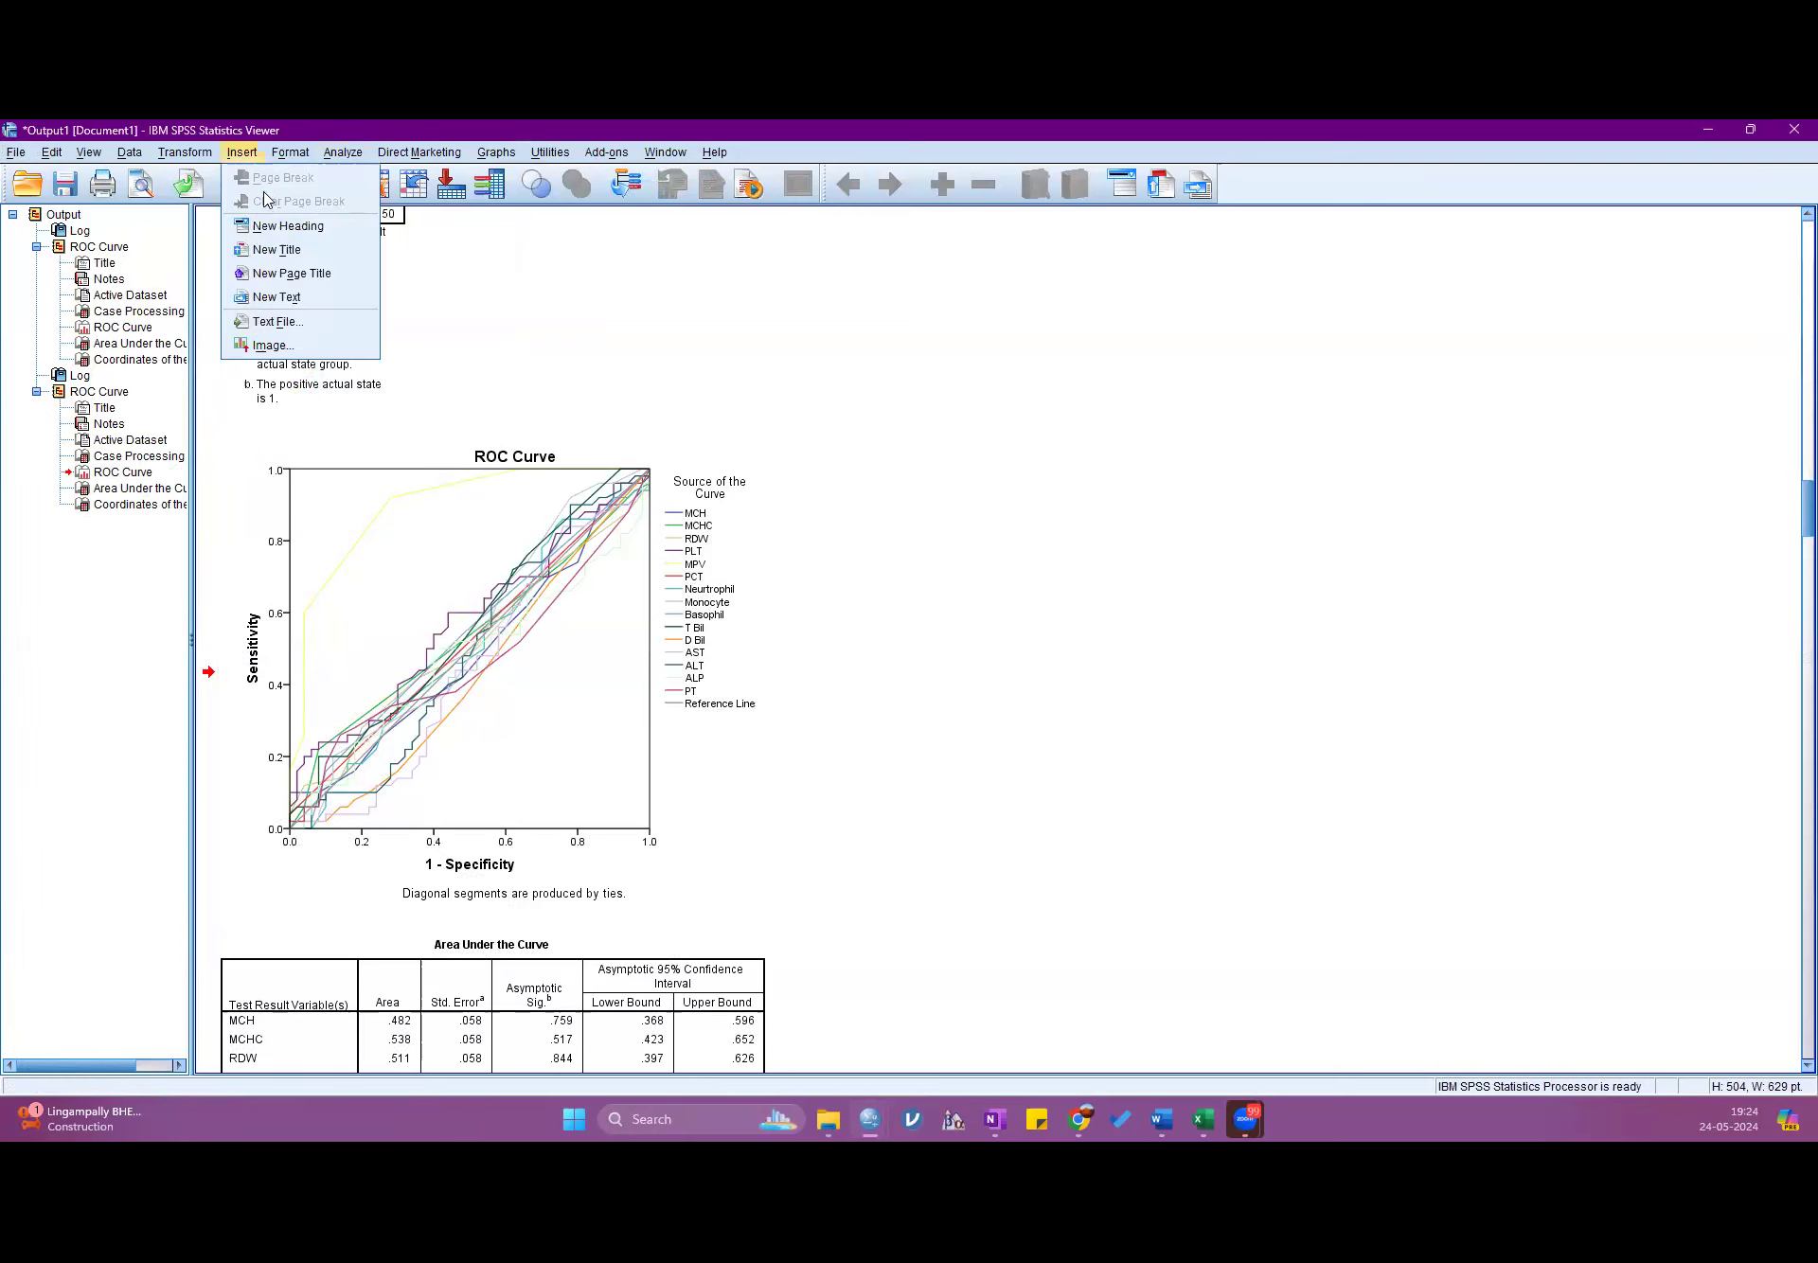
{"action": "mouse_move", "coordinate": [343, 152]}
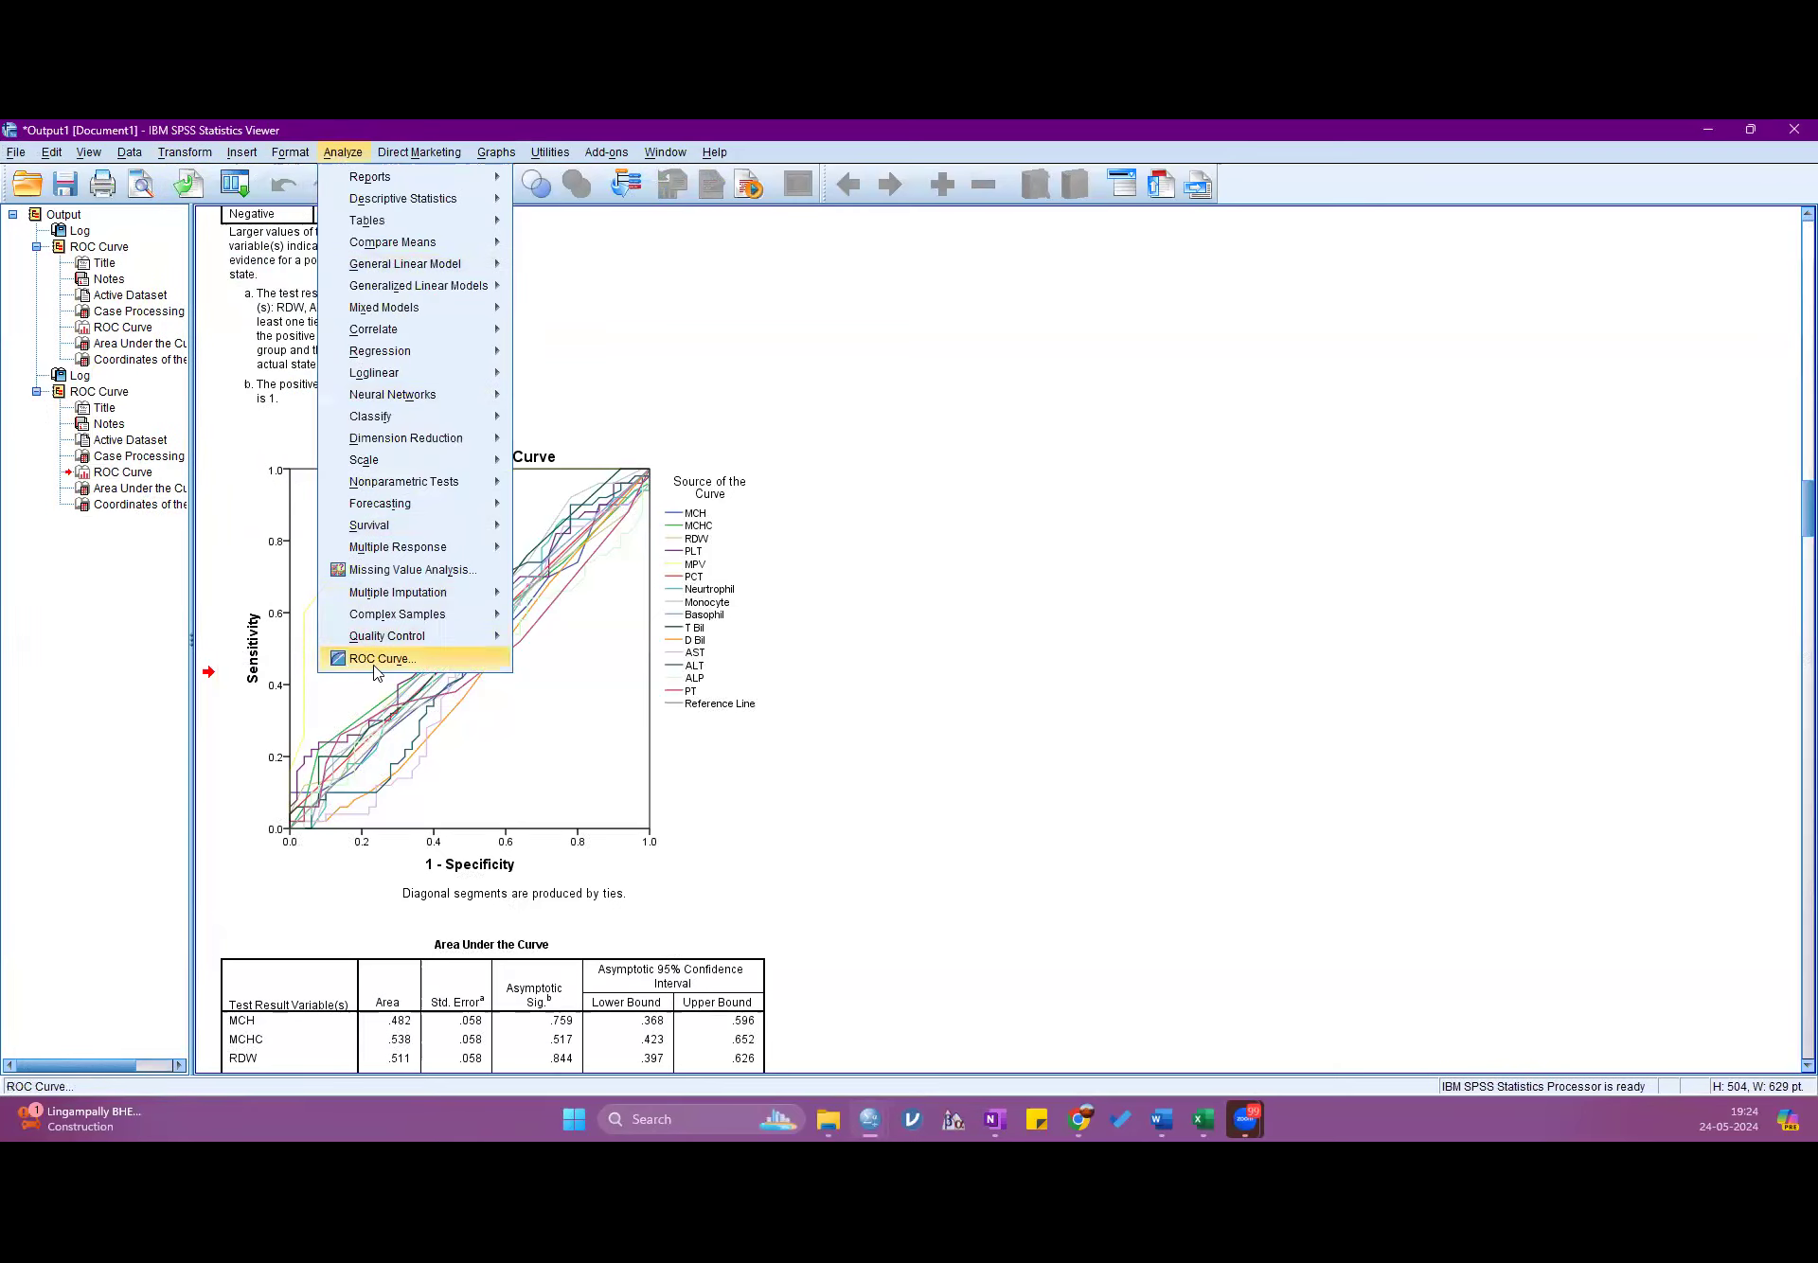
{"action": "left_click", "coordinate": [378, 659]}
{"action": "double_click", "coordinate": [913, 492]}
{"action": "double_click", "coordinate": [913, 493]}
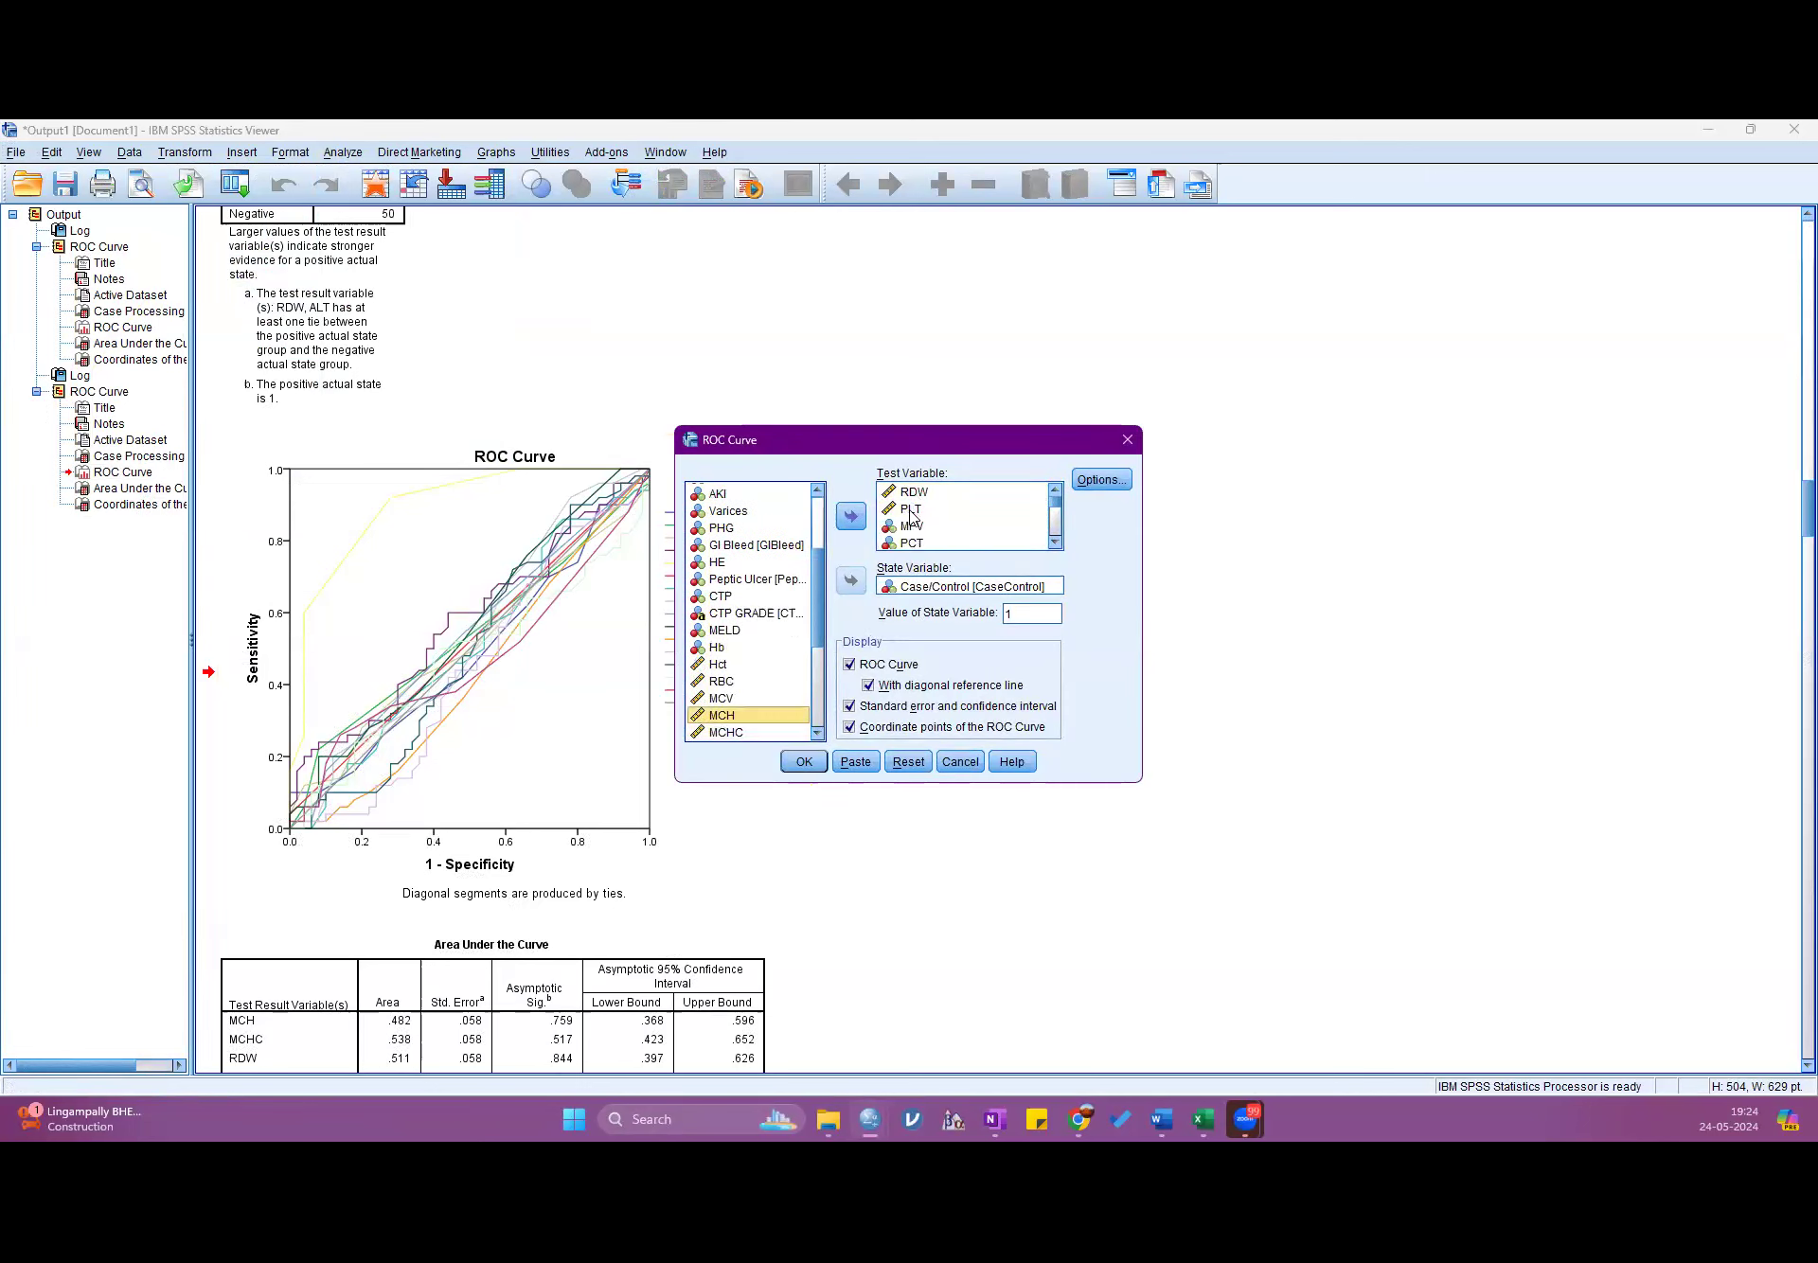
{"action": "double_click", "coordinate": [912, 516]}
{"action": "double_click", "coordinate": [915, 528]}
{"action": "double_click", "coordinate": [914, 502]}
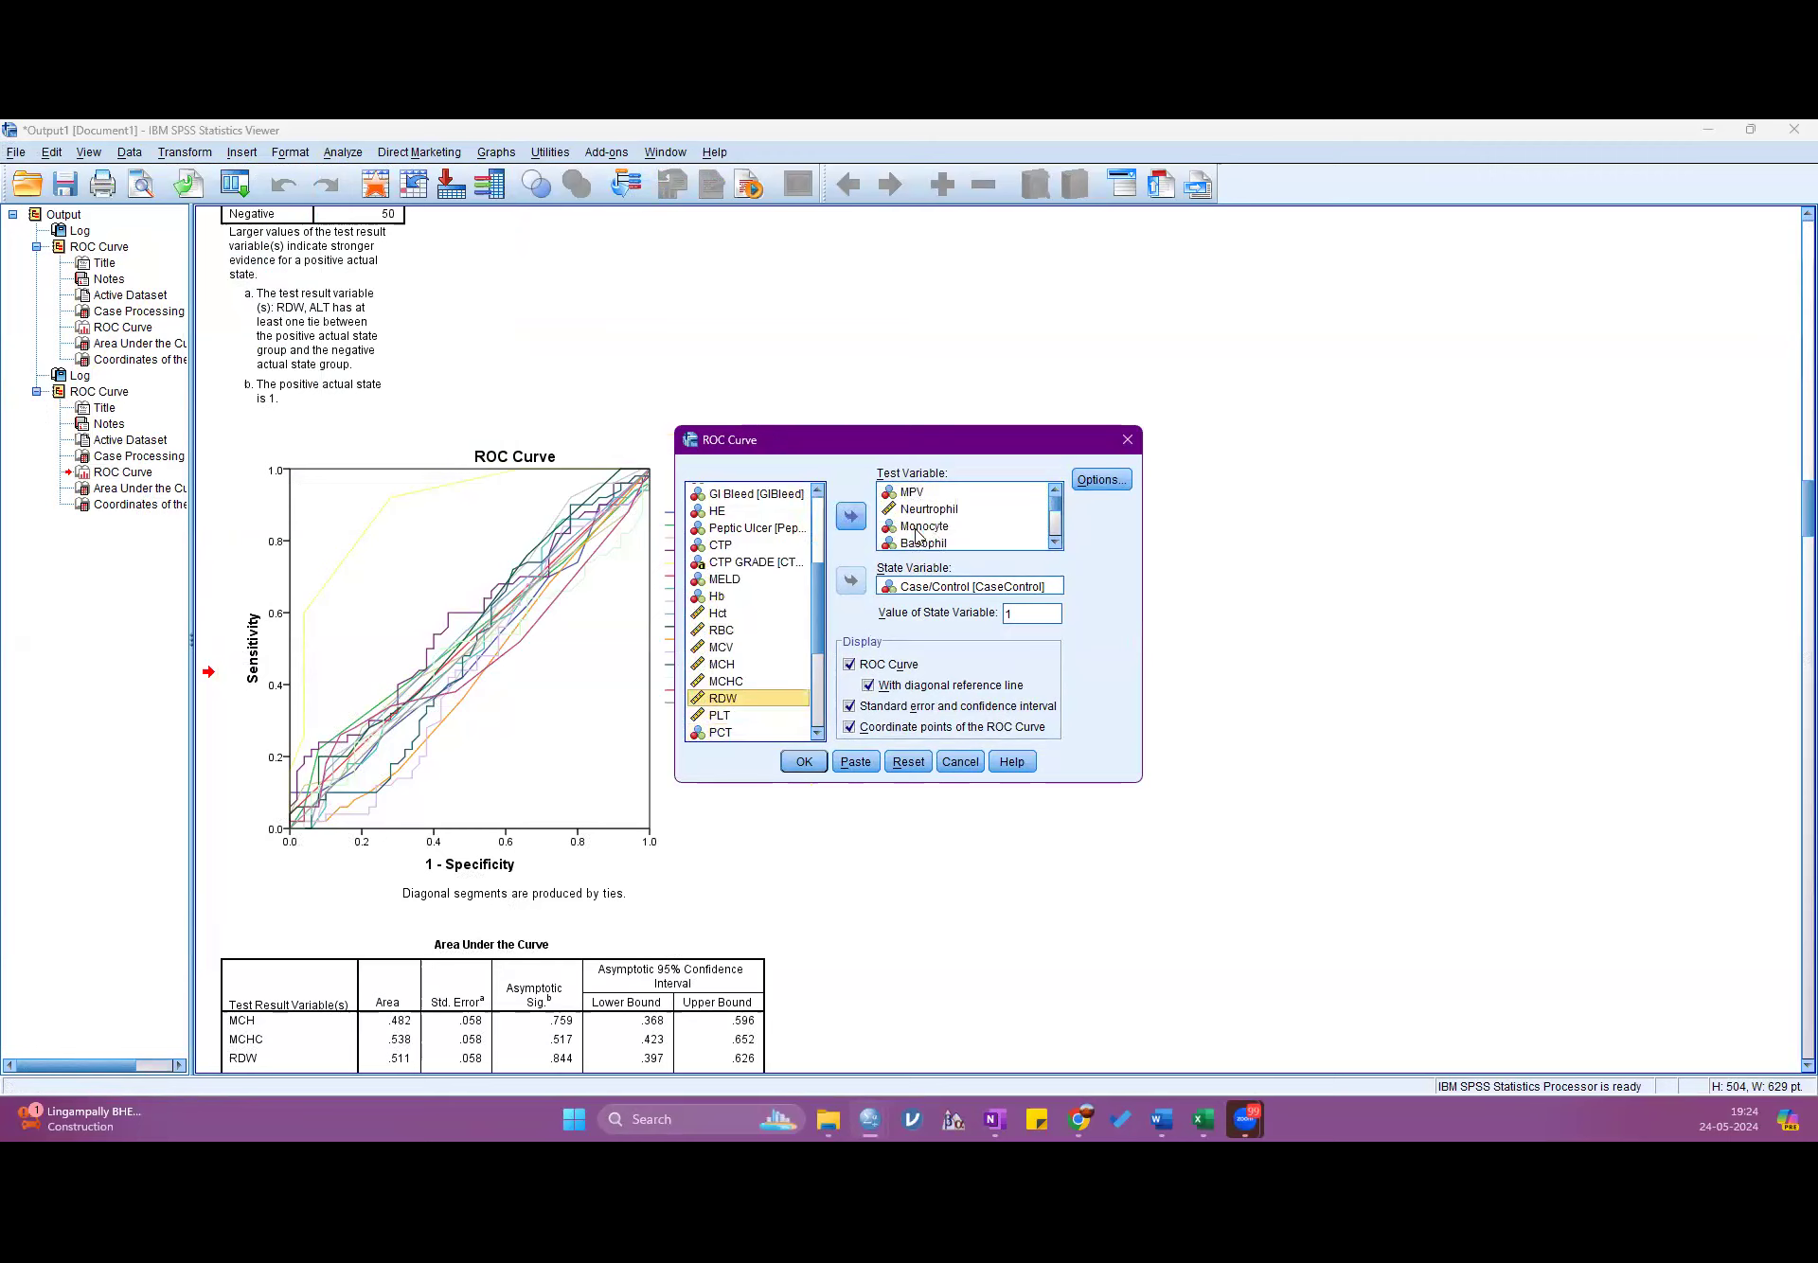
- Remove Monocyte, Basophil, T Bil, D Bil and AST from the test variables and run the ROC analysis
{"action": "double_click", "coordinate": [919, 528]}
{"action": "left_click", "coordinate": [923, 529]}
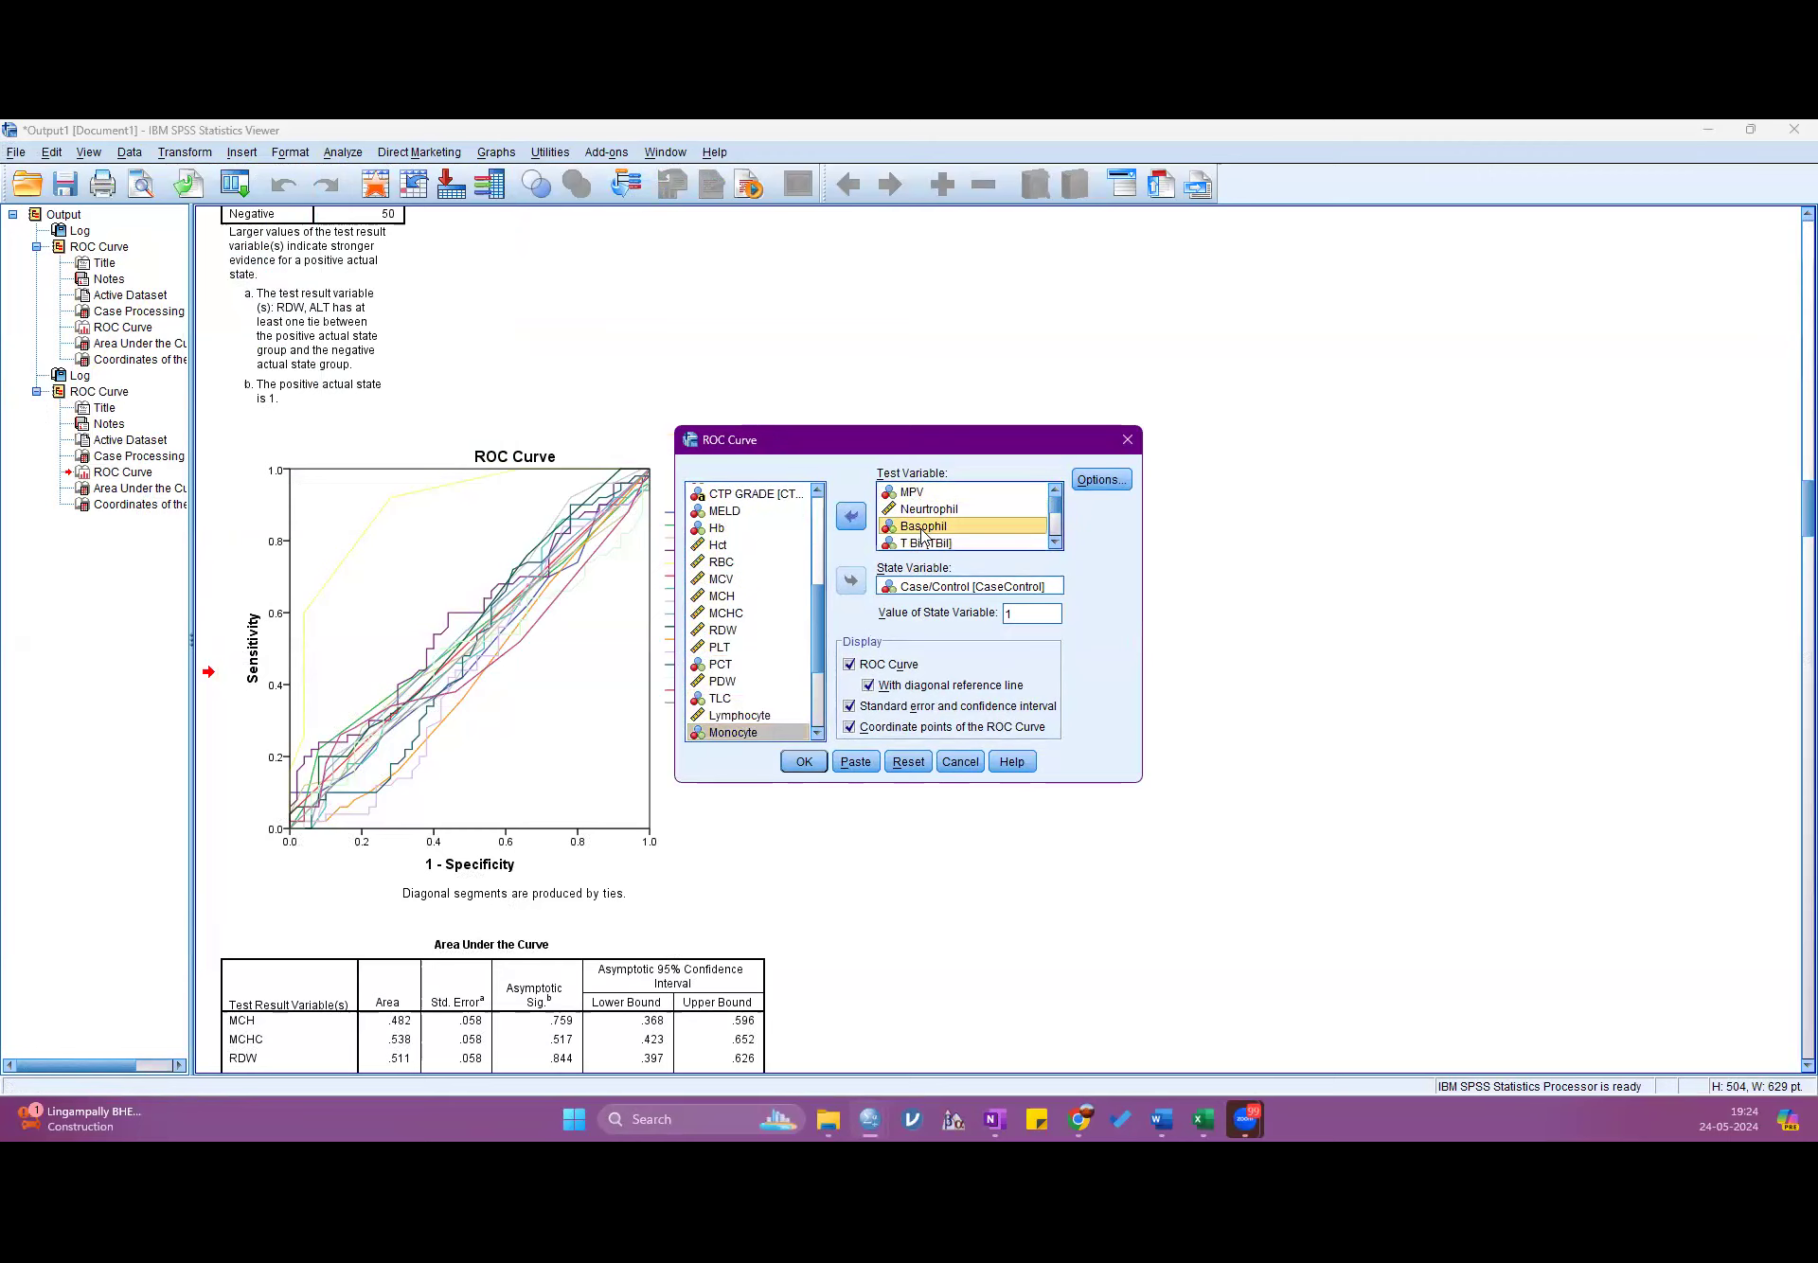
{"action": "double_click", "coordinate": [923, 527]}
{"action": "double_click", "coordinate": [923, 527]}
{"action": "double_click", "coordinate": [923, 527]}
{"action": "left_click", "coordinate": [923, 527]}
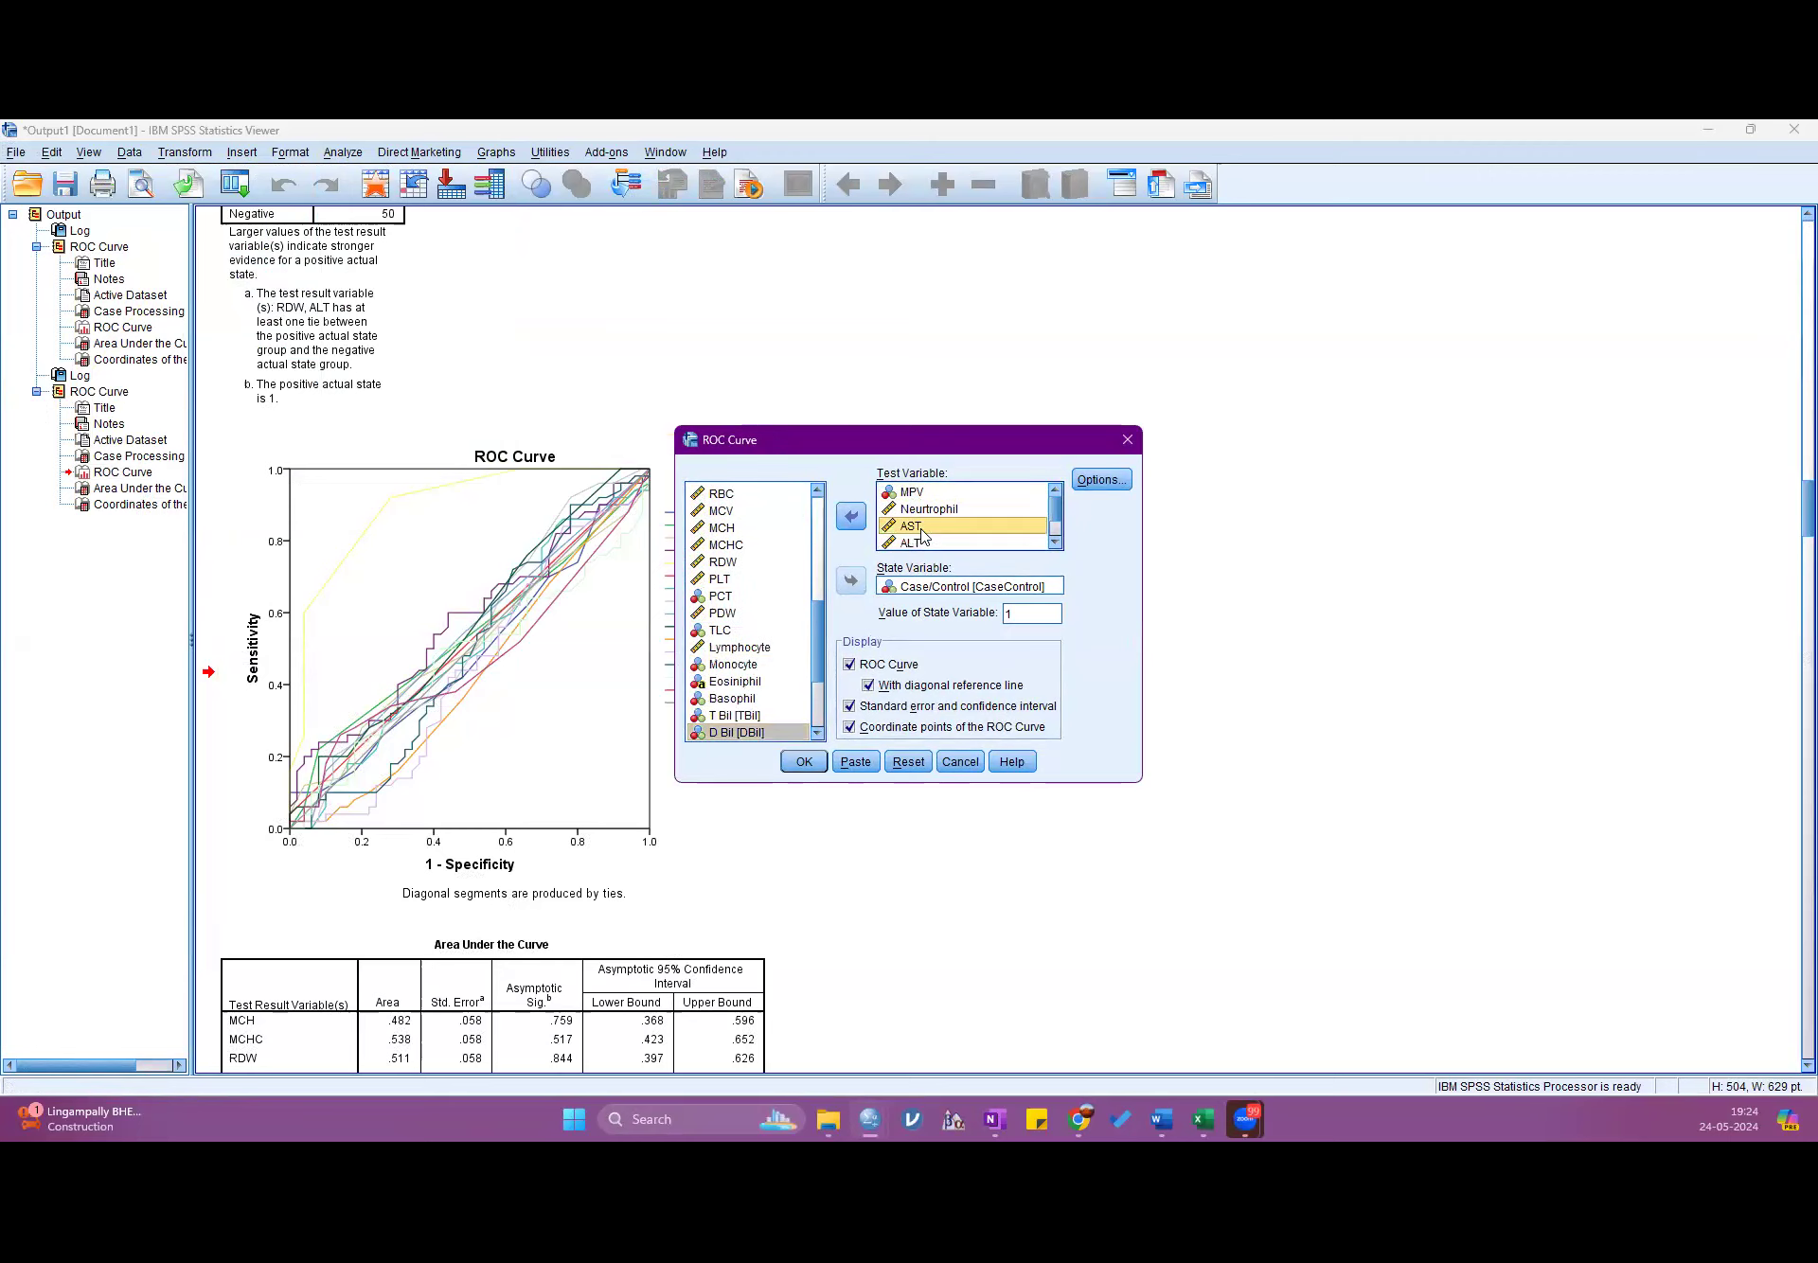
{"action": "double_click", "coordinate": [923, 527]}
{"action": "left_click", "coordinate": [804, 761]}
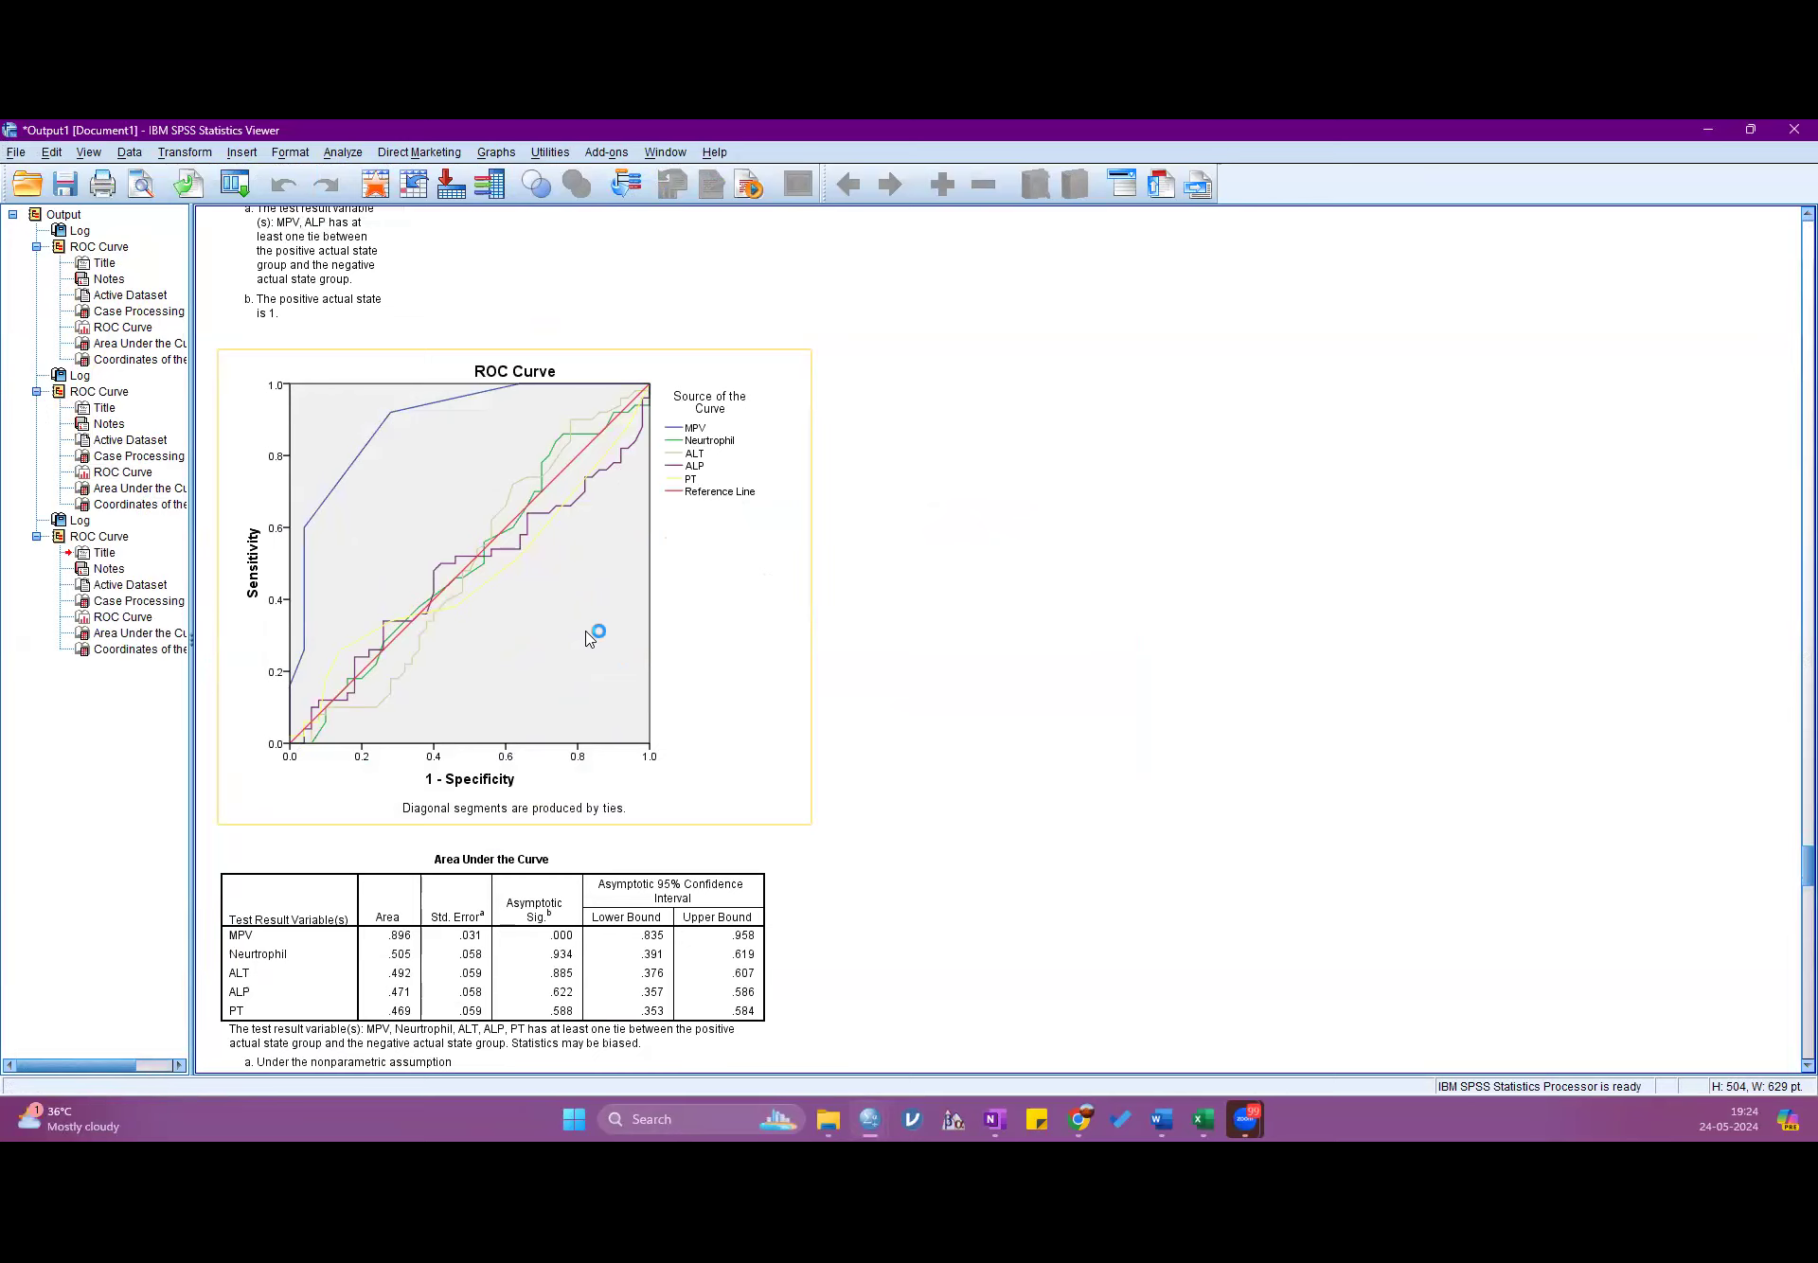
- Open the new five-variable ROC chart for editing and fill its plot area with white (255, 255, 255)
{"action": "left_click", "coordinate": [586, 633]}
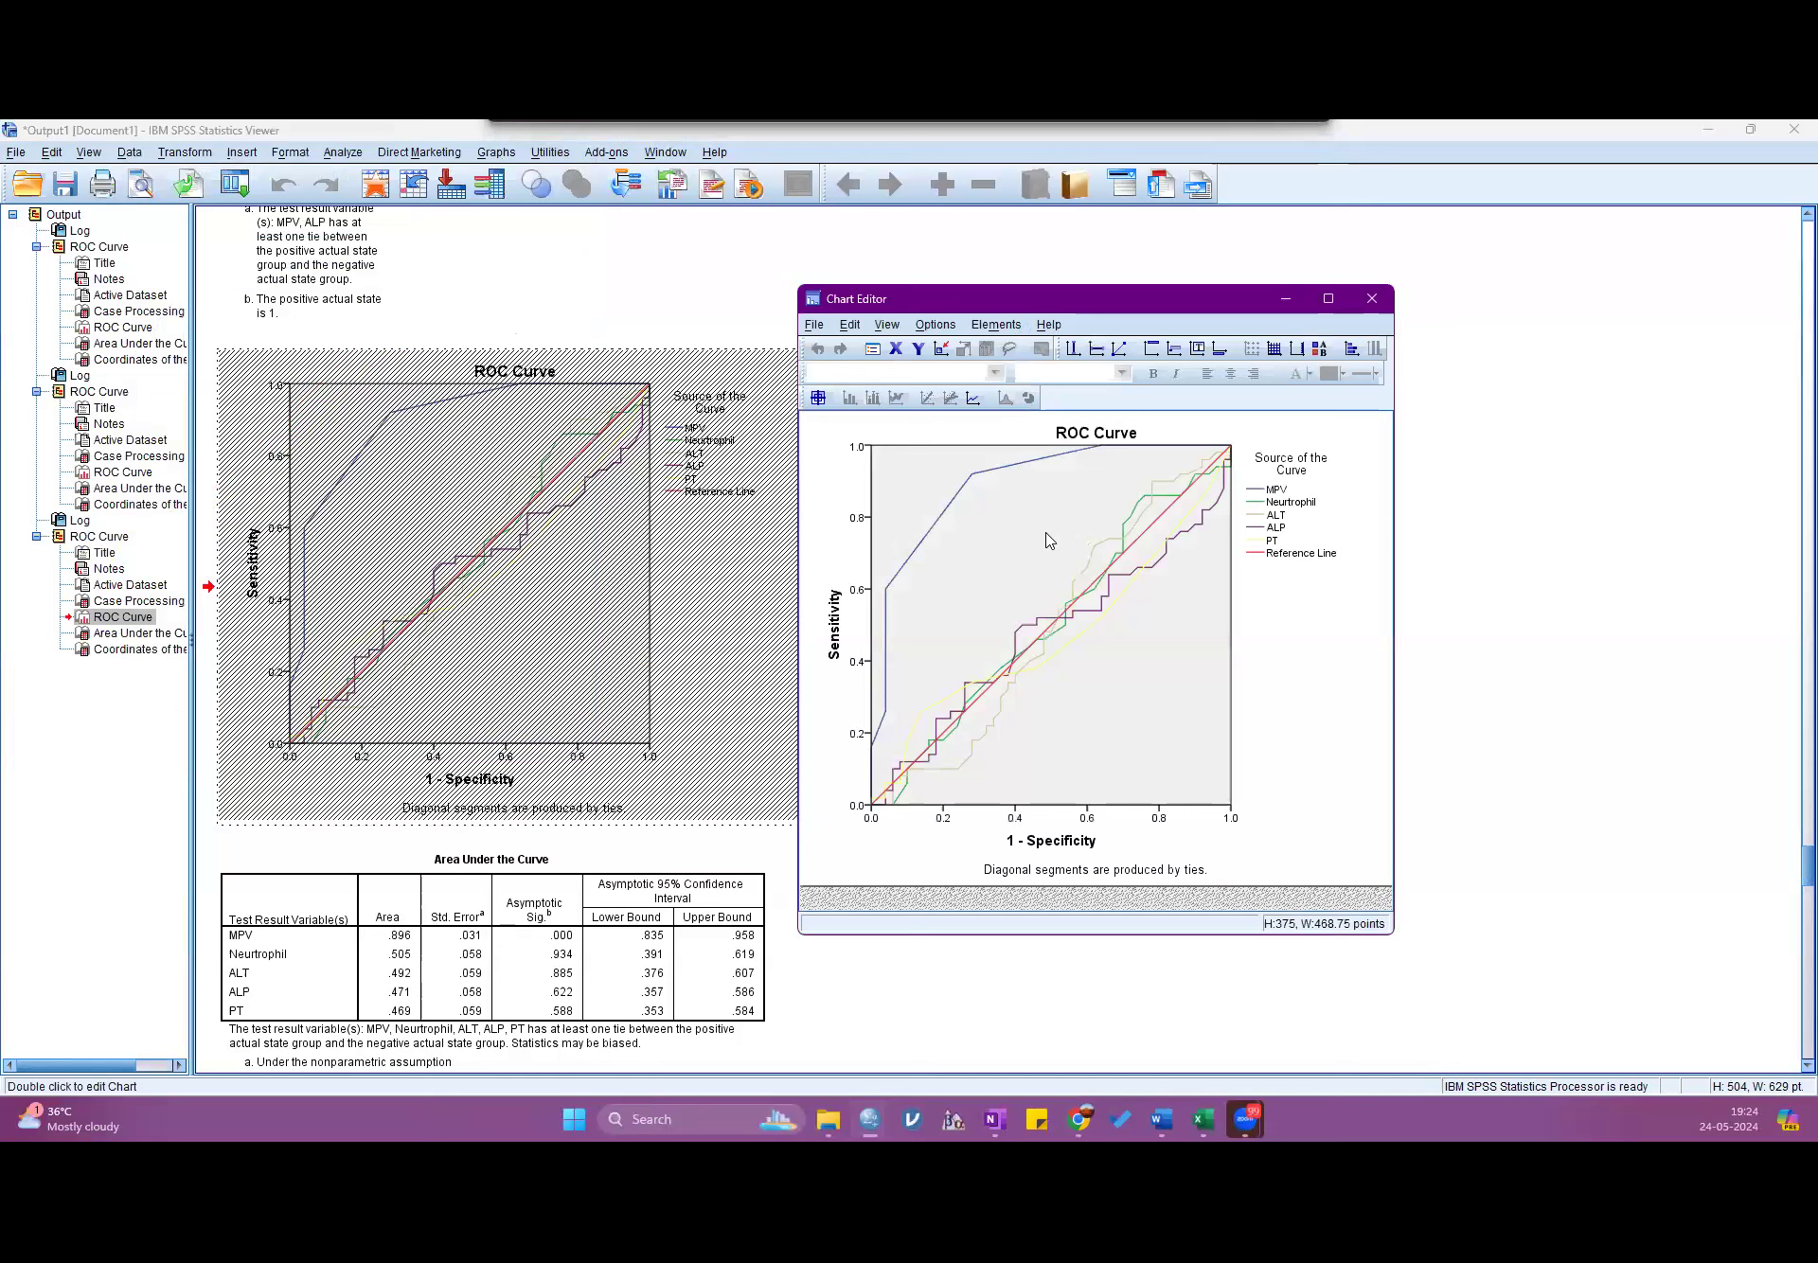
{"action": "double_click", "coordinate": [1020, 541]}
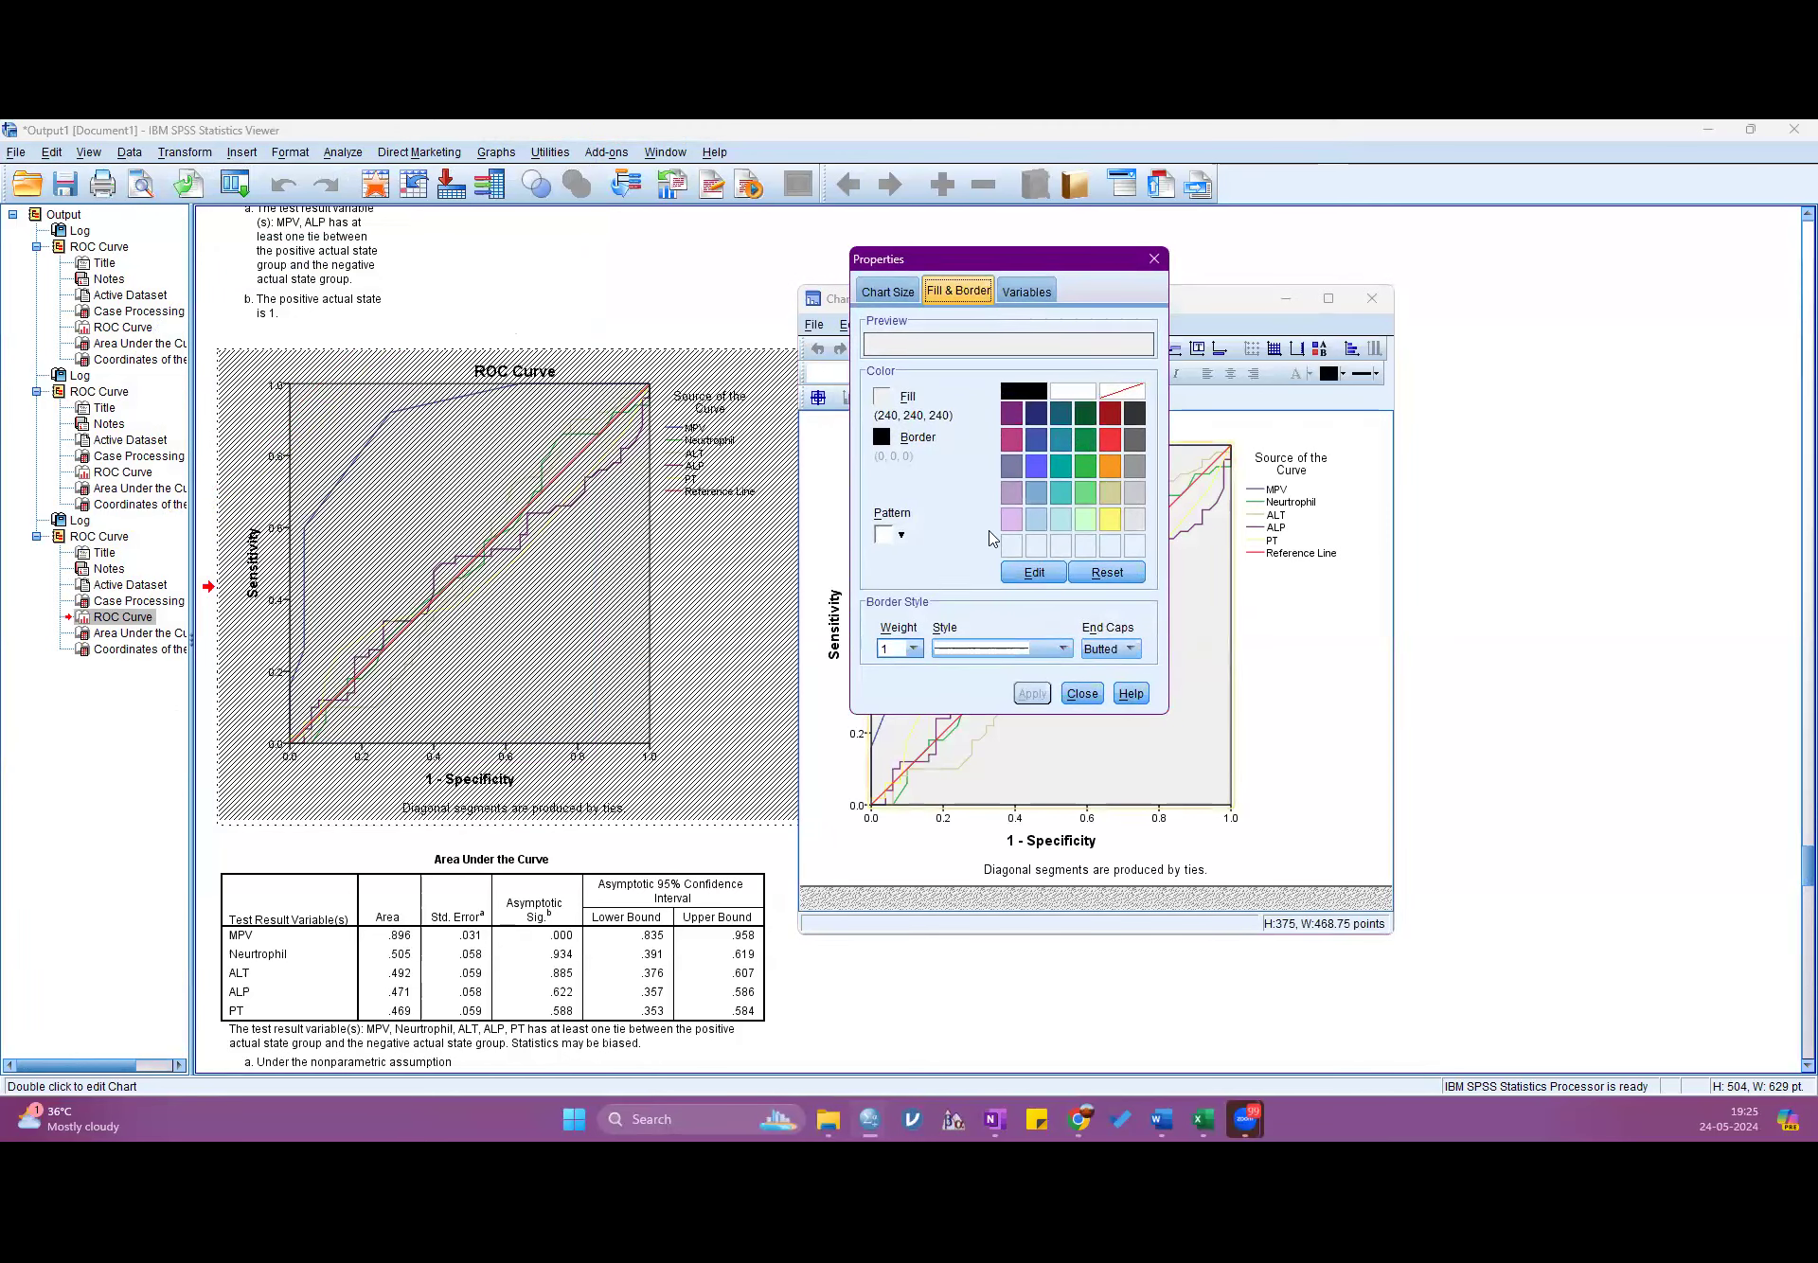
{"action": "left_click", "coordinate": [1414, 403]}
{"action": "left_click", "coordinate": [1372, 707]}
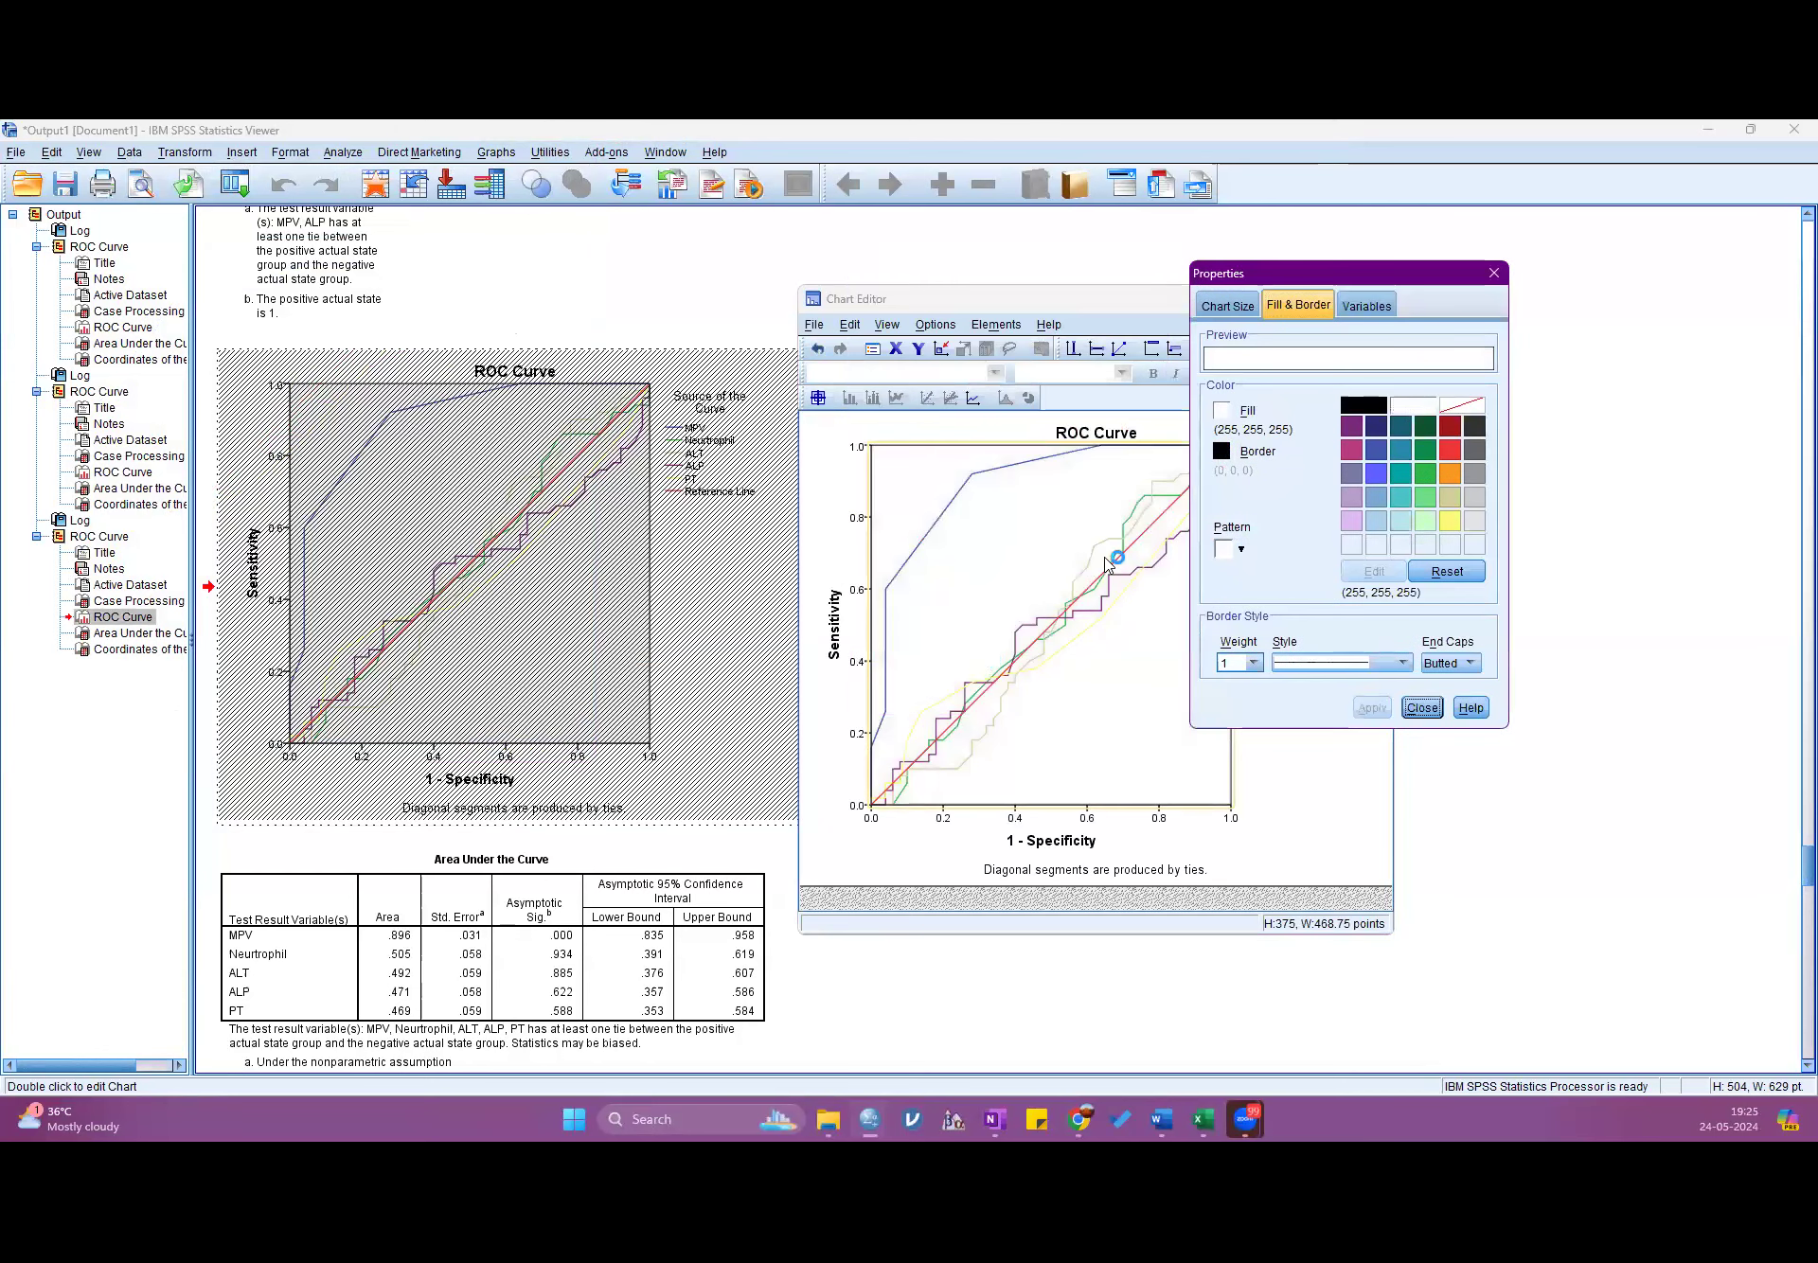
{"action": "left_click_drag", "start_coordinate": [1448, 277], "coordinate": [1562, 278]}
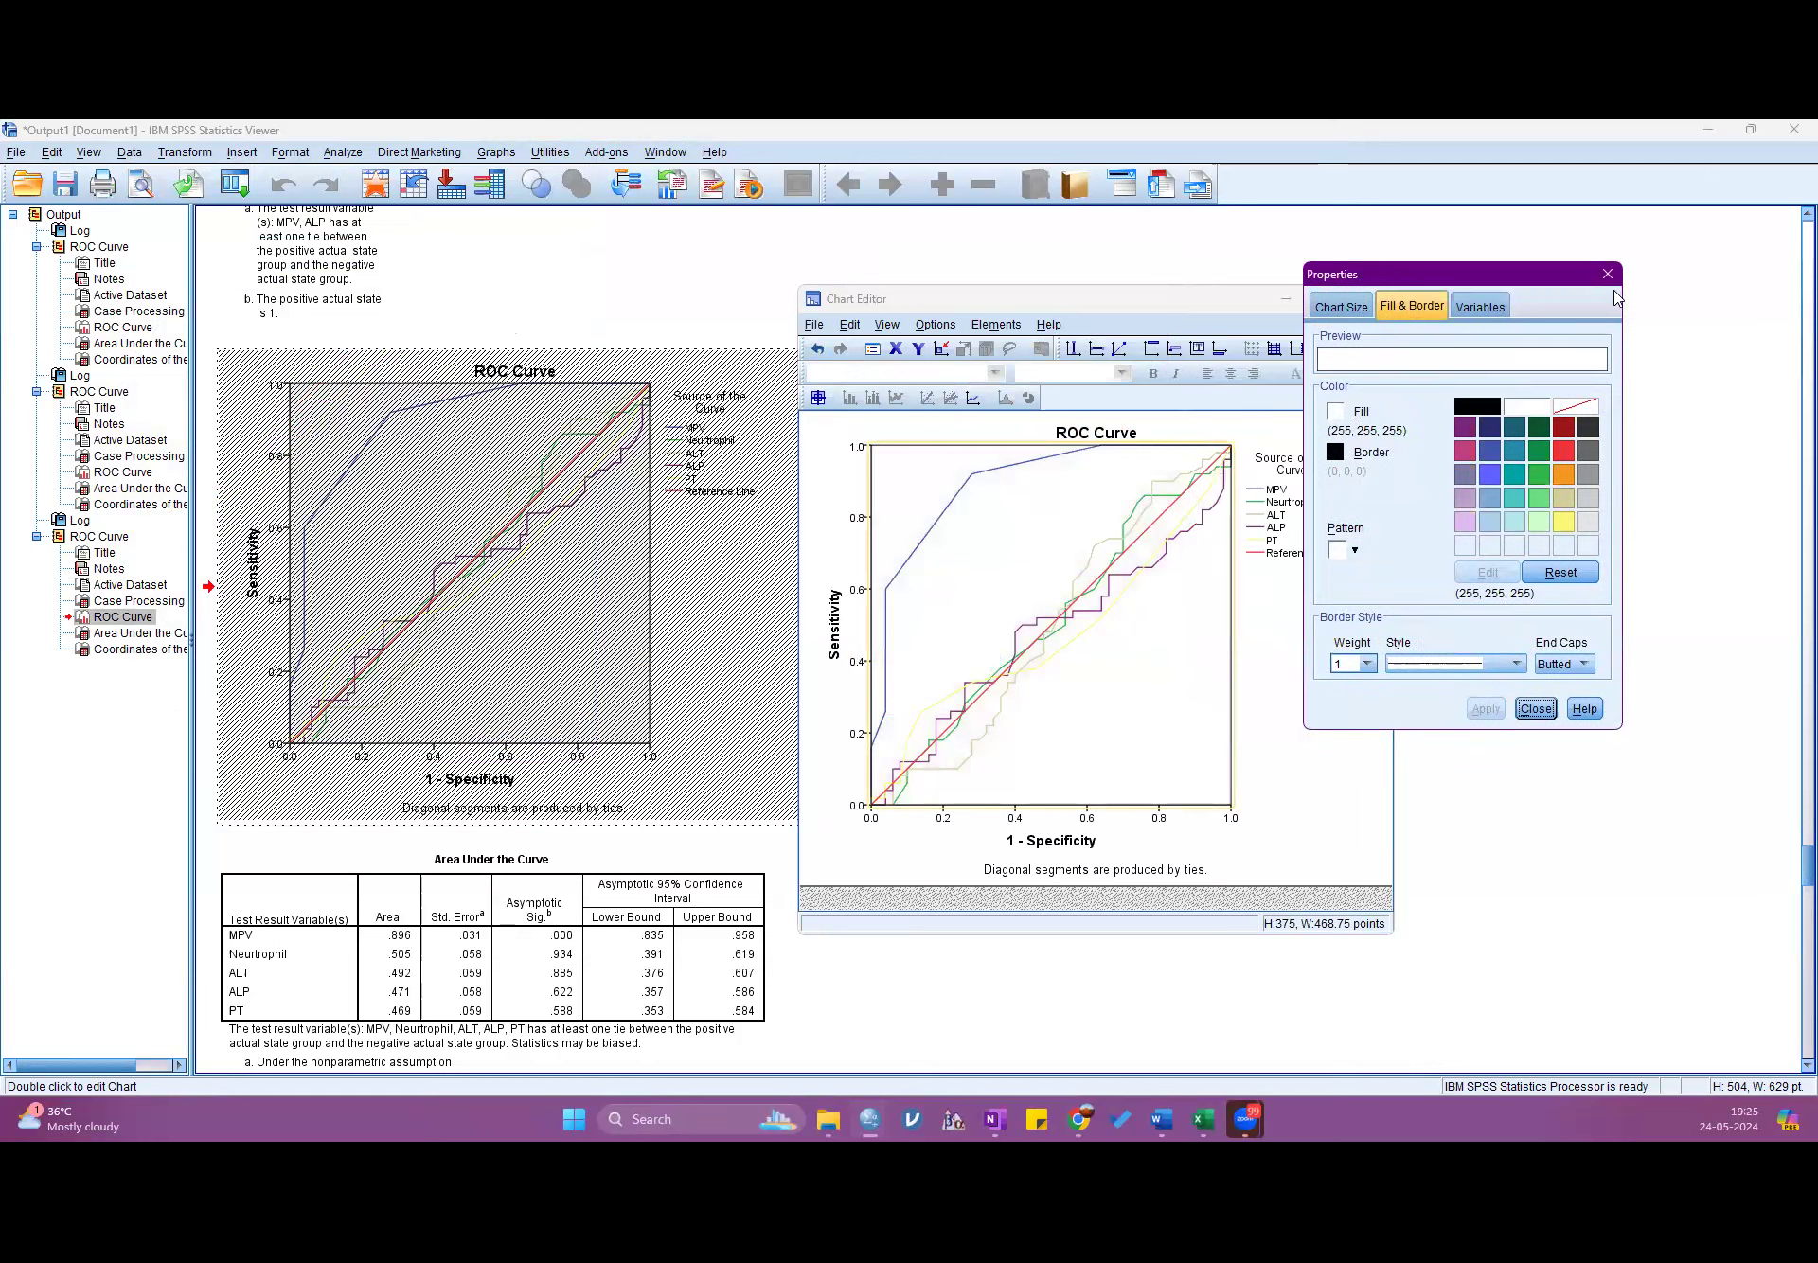
{"action": "left_click", "coordinate": [1607, 276]}
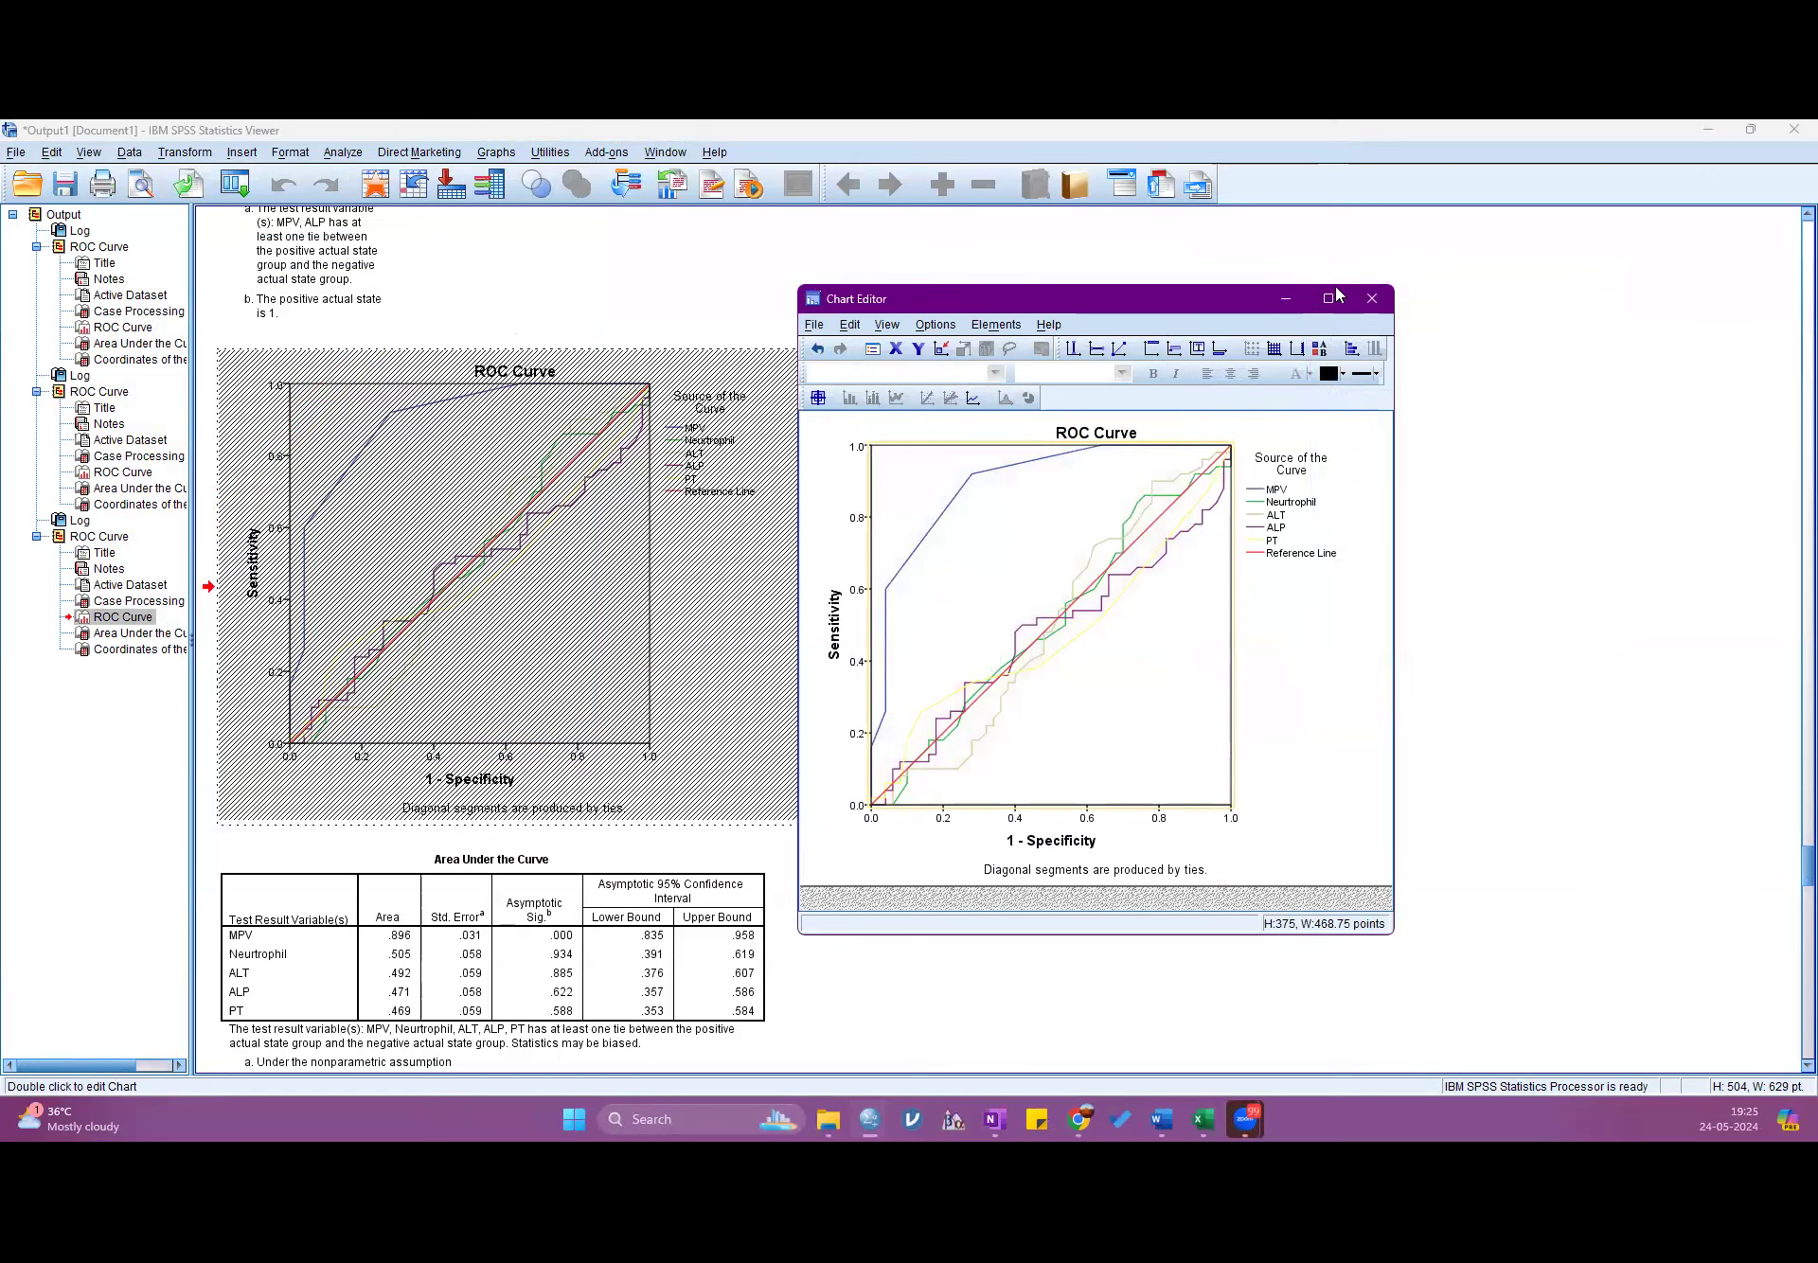
- Enlarge the Chart Editor and set the Y axis's major increment to 0.1
{"action": "double_click", "coordinate": [966, 311]}
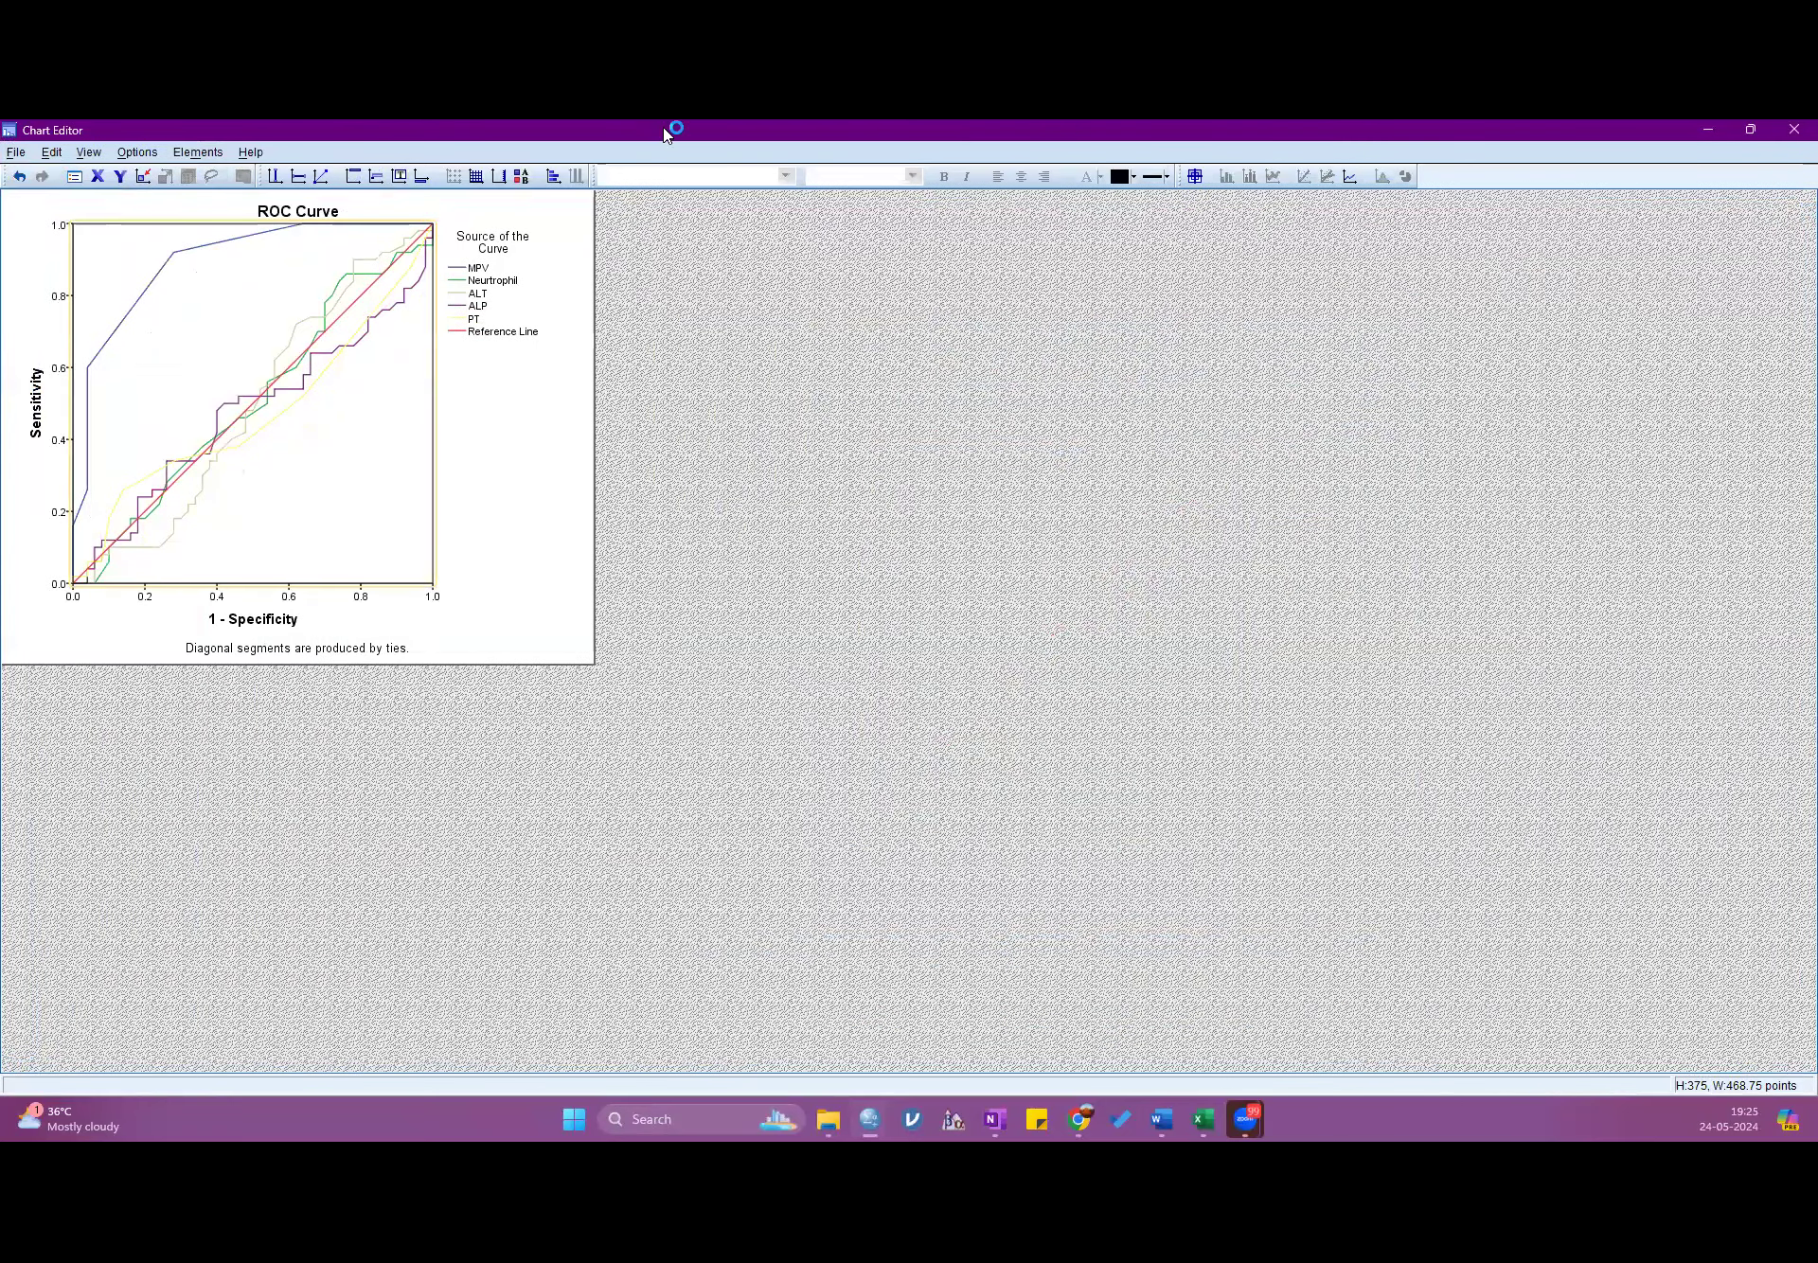
{"action": "left_click", "coordinate": [119, 179]}
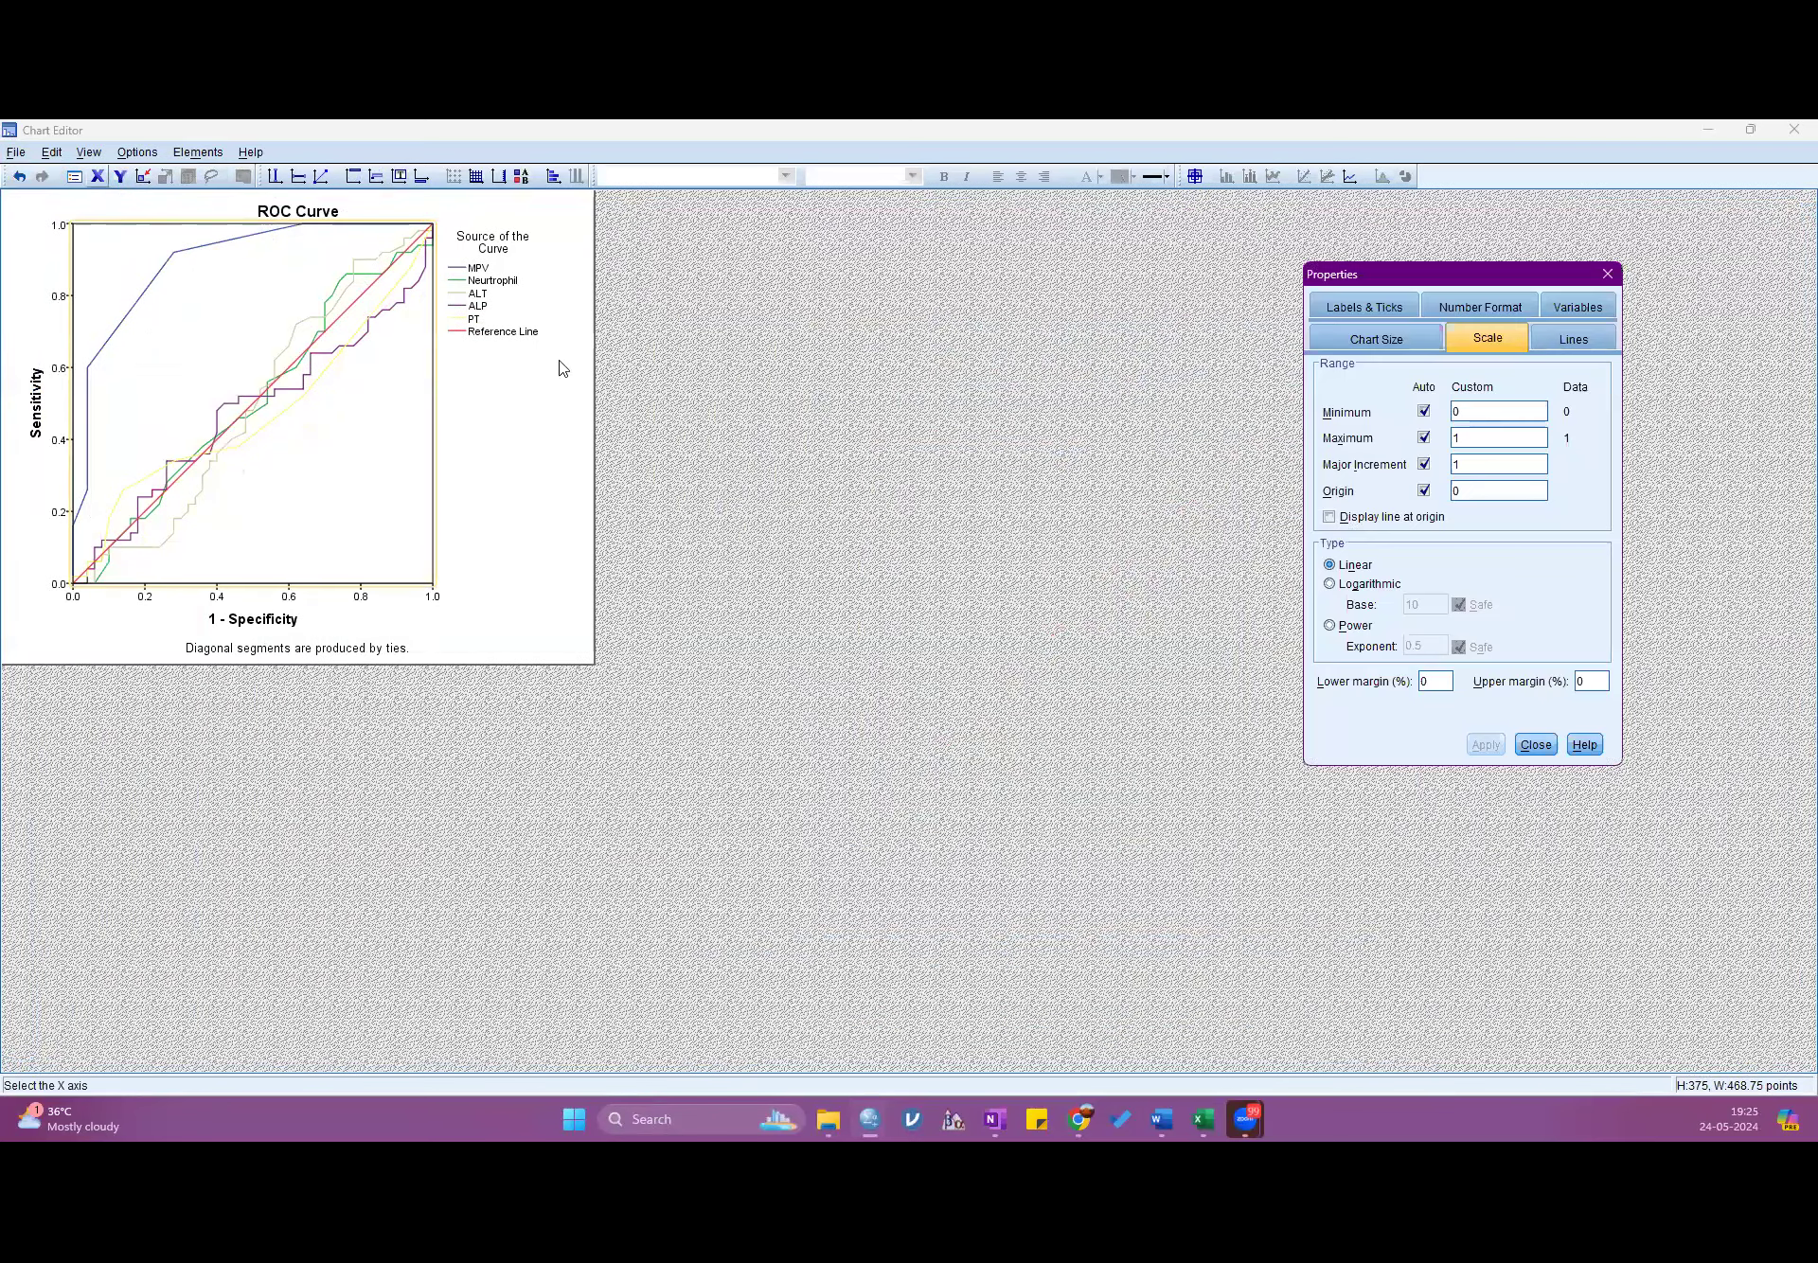
{"action": "left_click_drag", "start_coordinate": [1372, 280], "coordinate": [633, 248]}
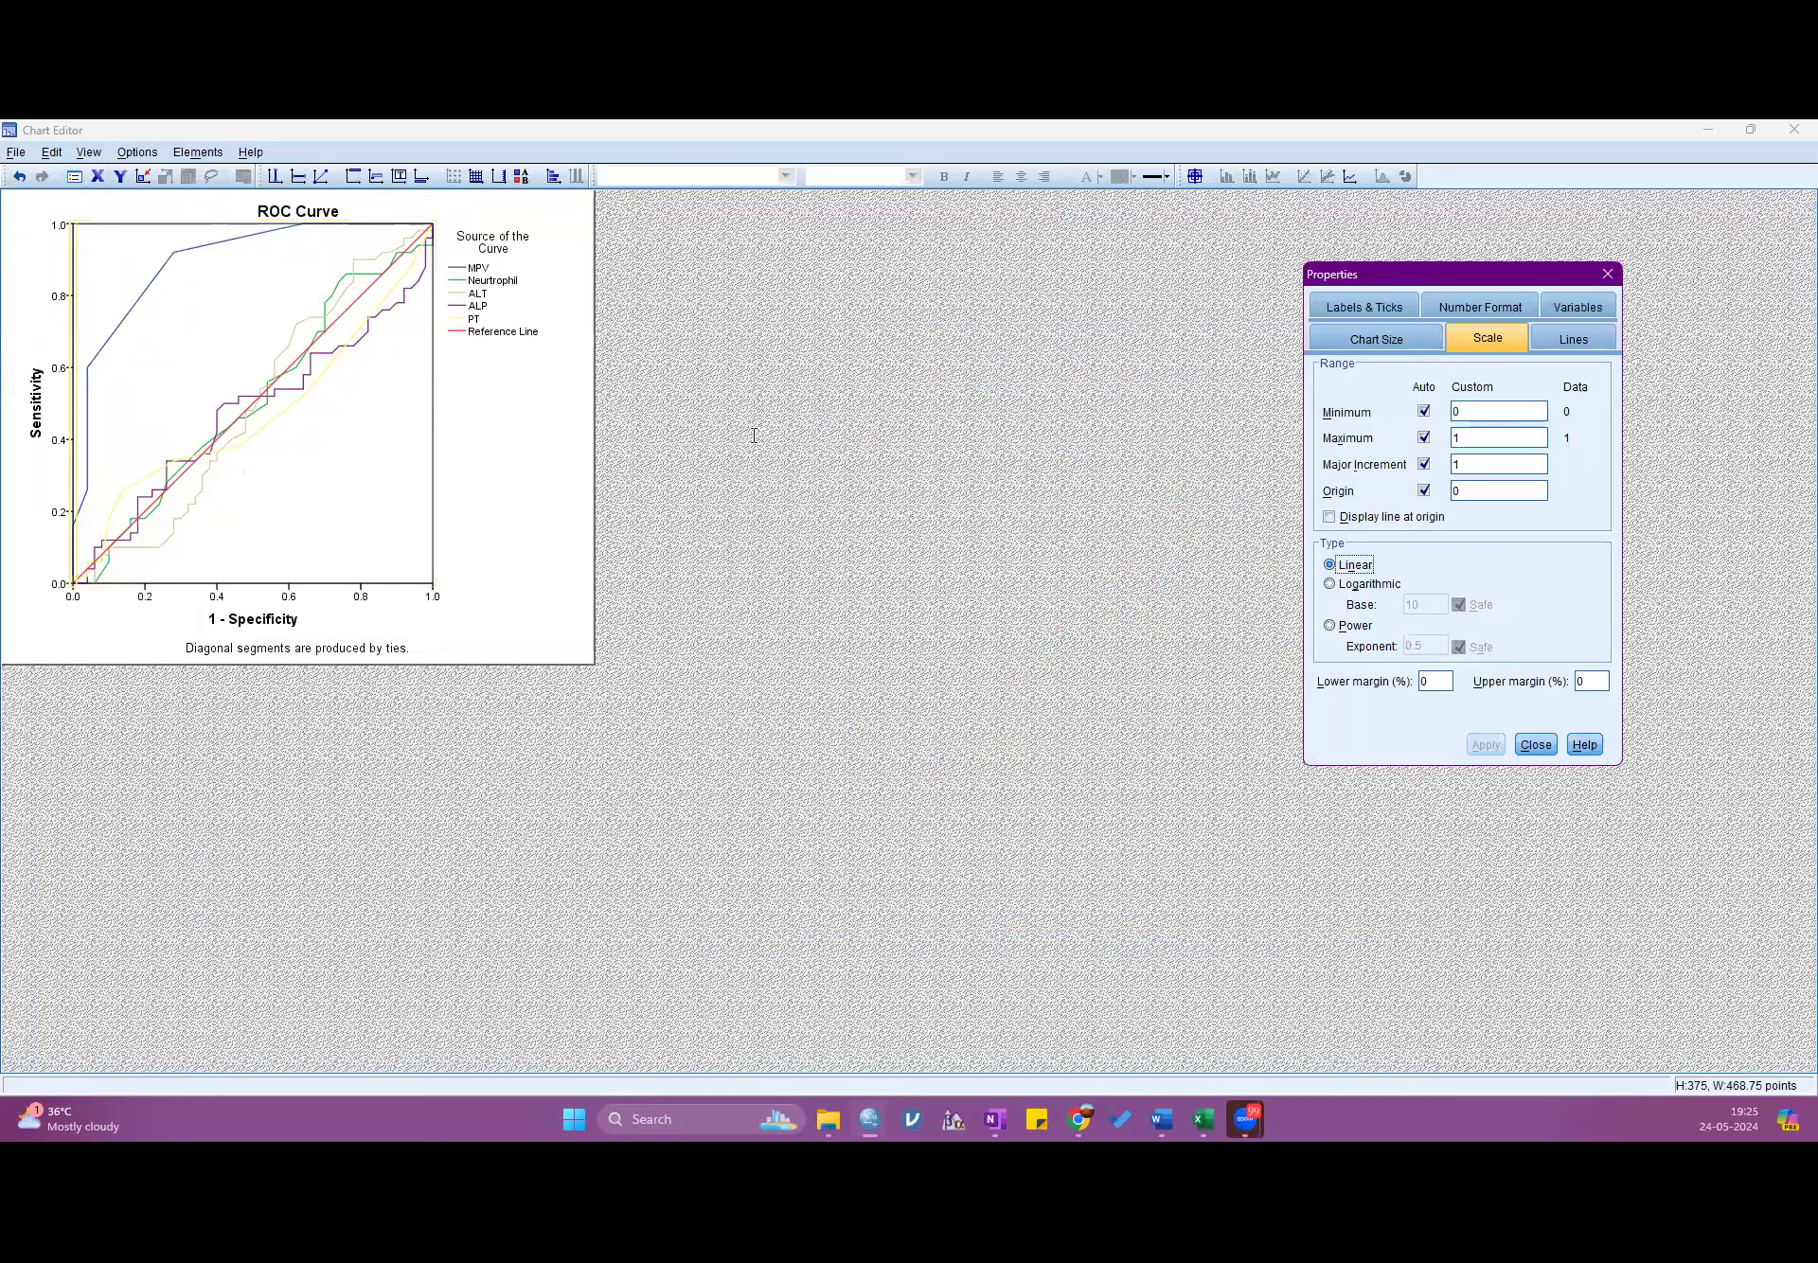
{"action": "left_click", "coordinate": [752, 434]}
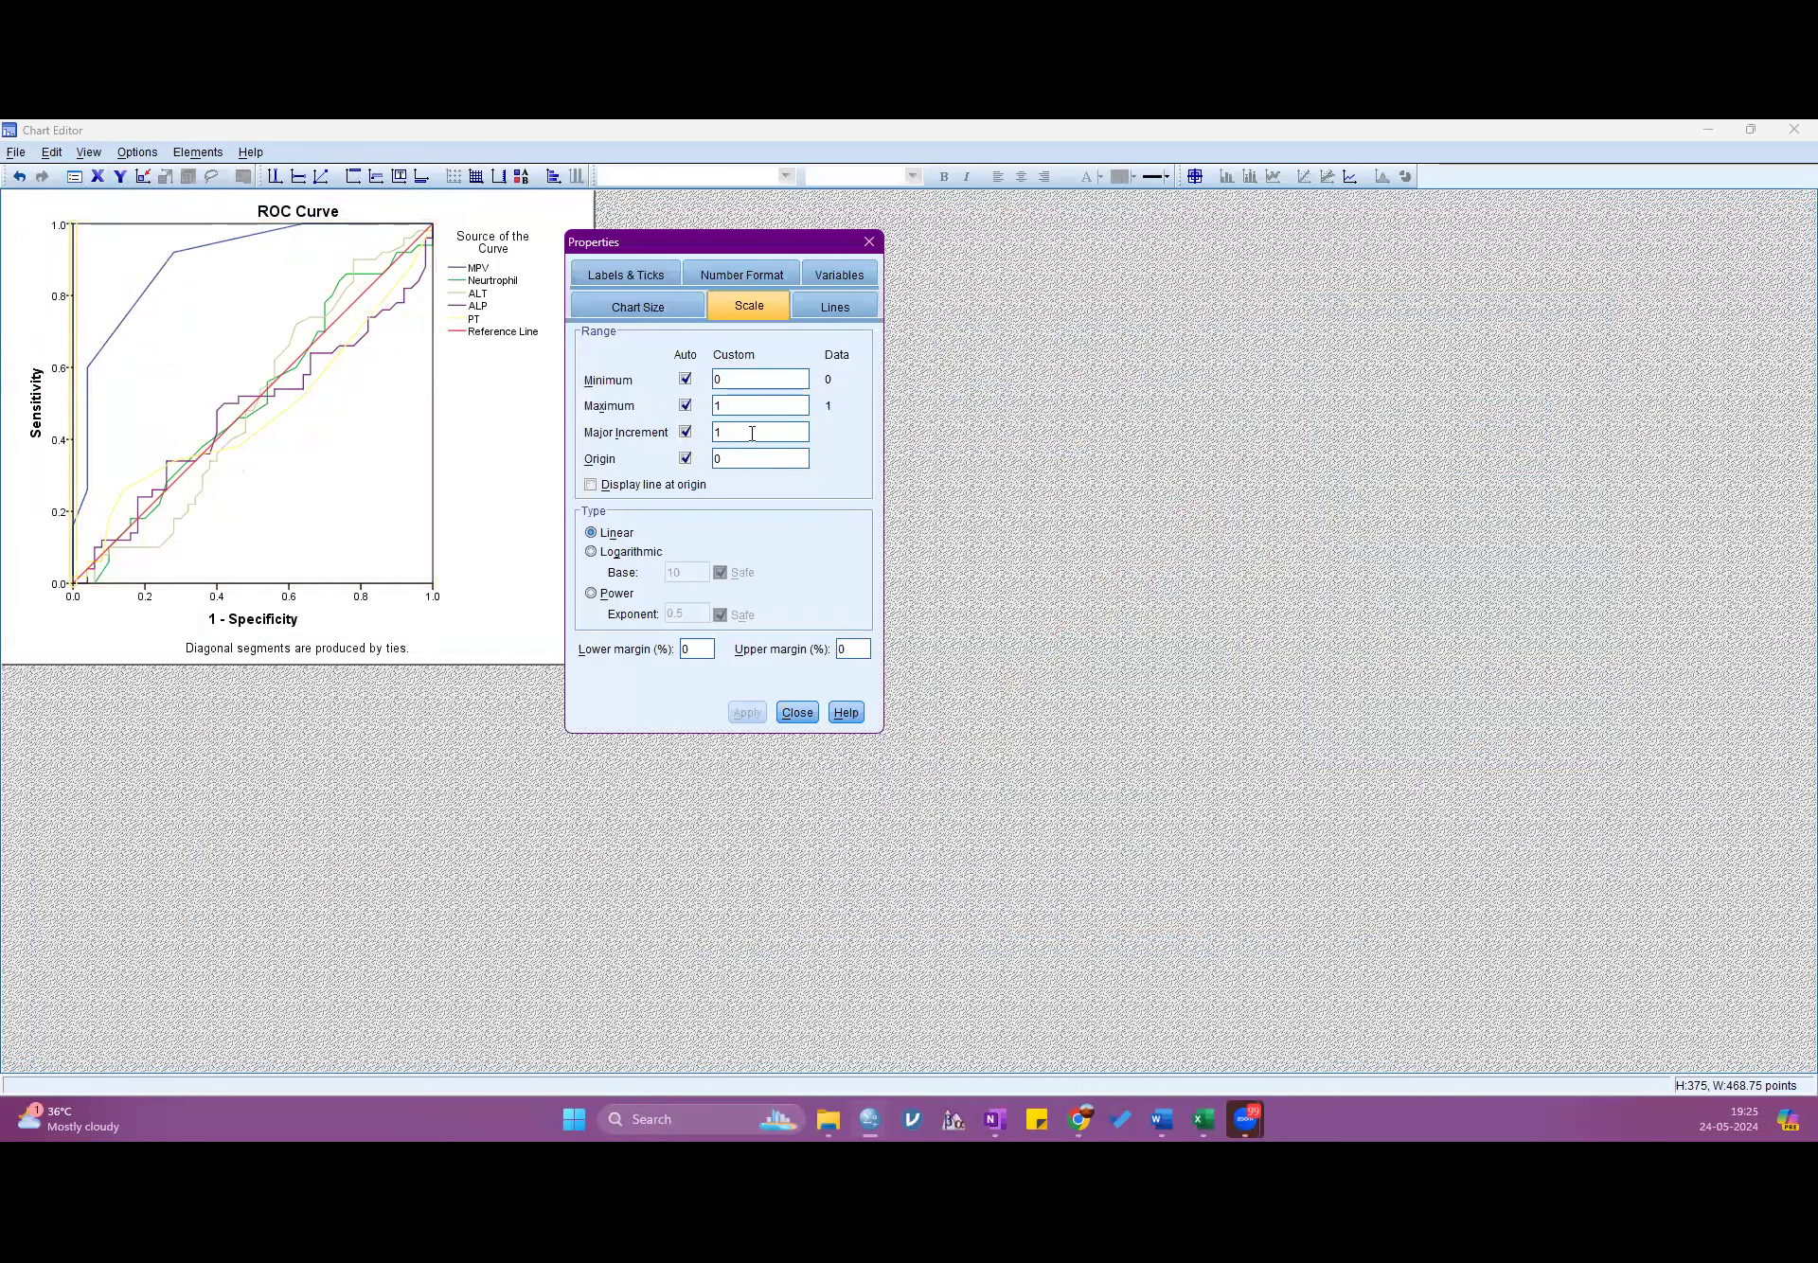
{"action": "key", "text": "BackSpace"}
{"action": "type", "text": "0.1"}
{"action": "left_click", "coordinate": [737, 712]}
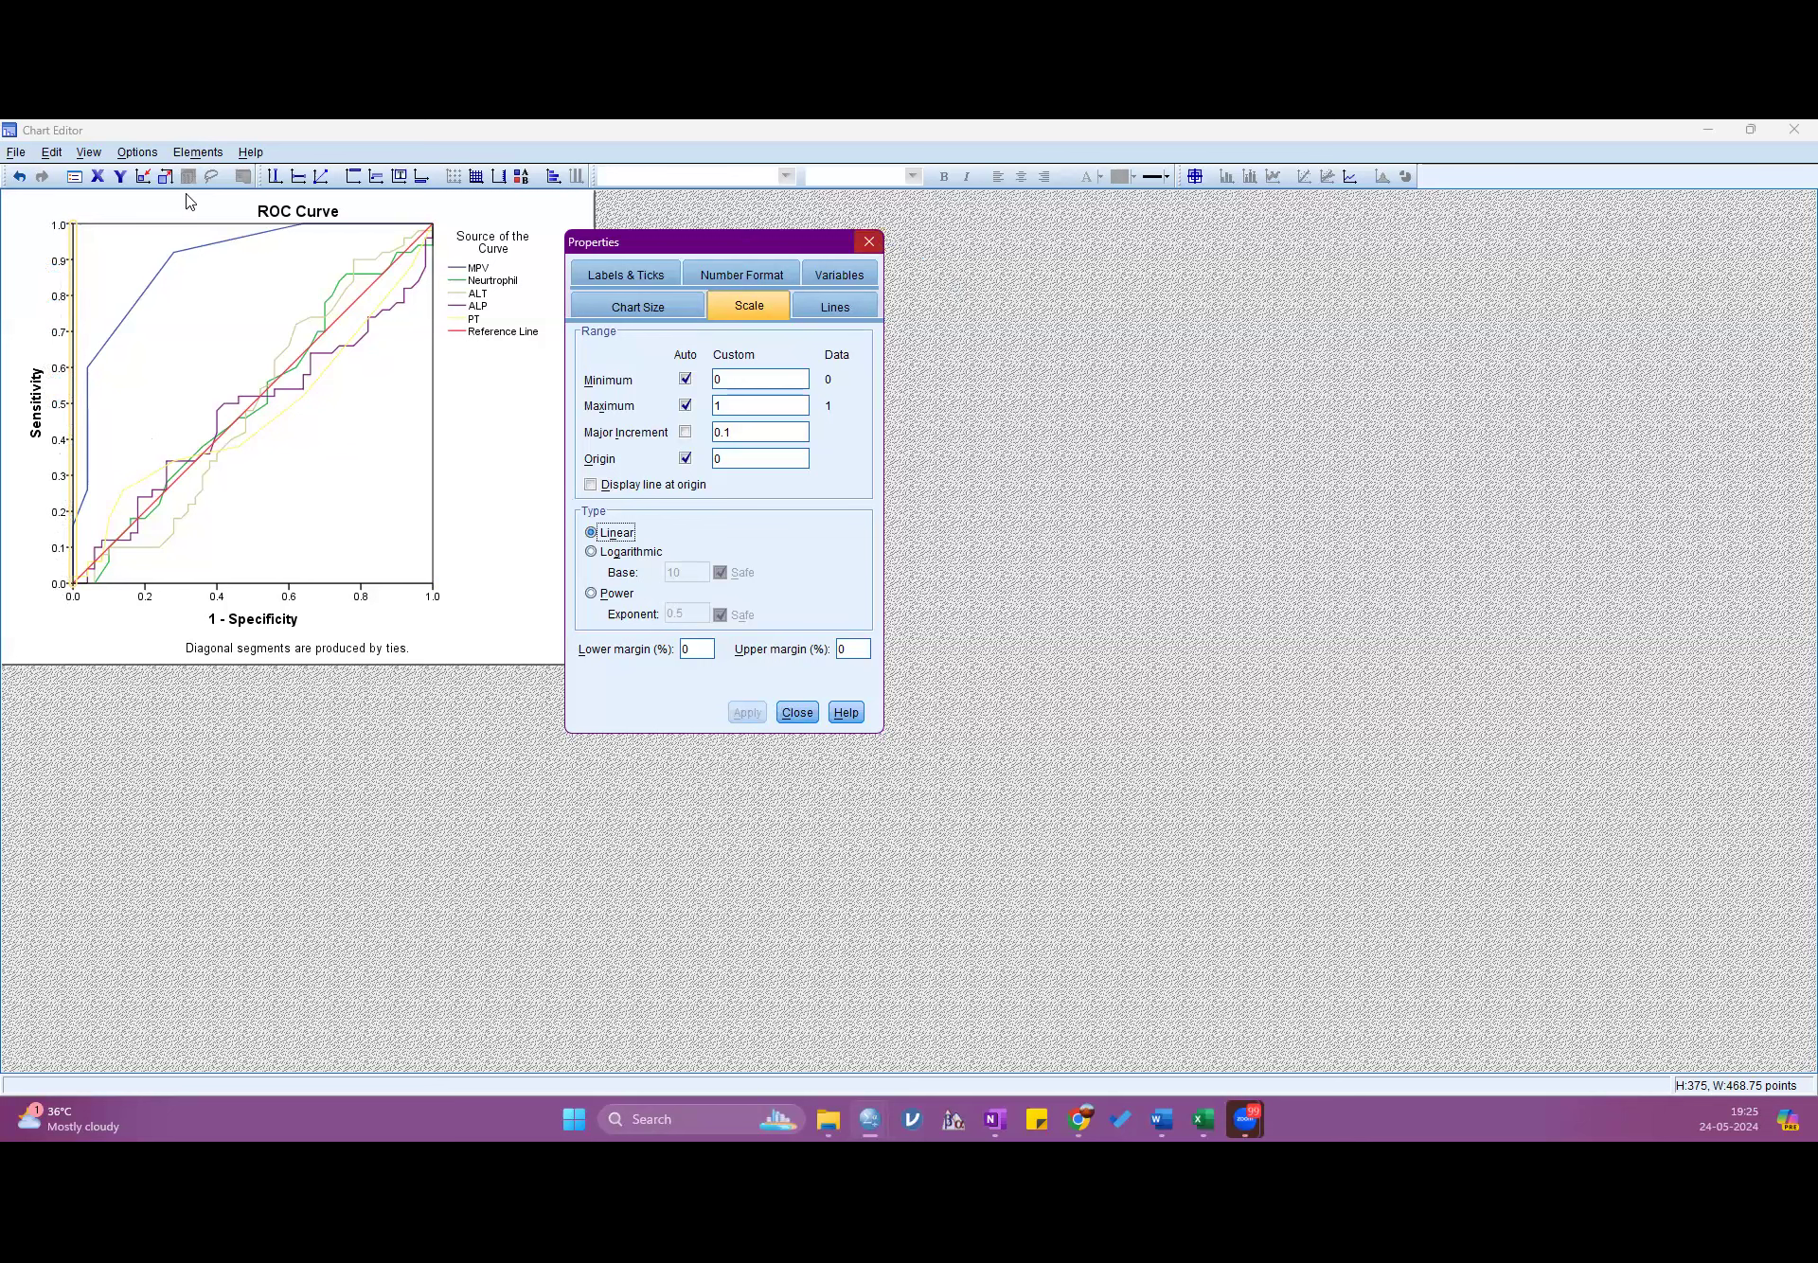
- Try to set the X axis's major increment to 0.1
{"action": "left_click", "coordinate": [98, 177]}
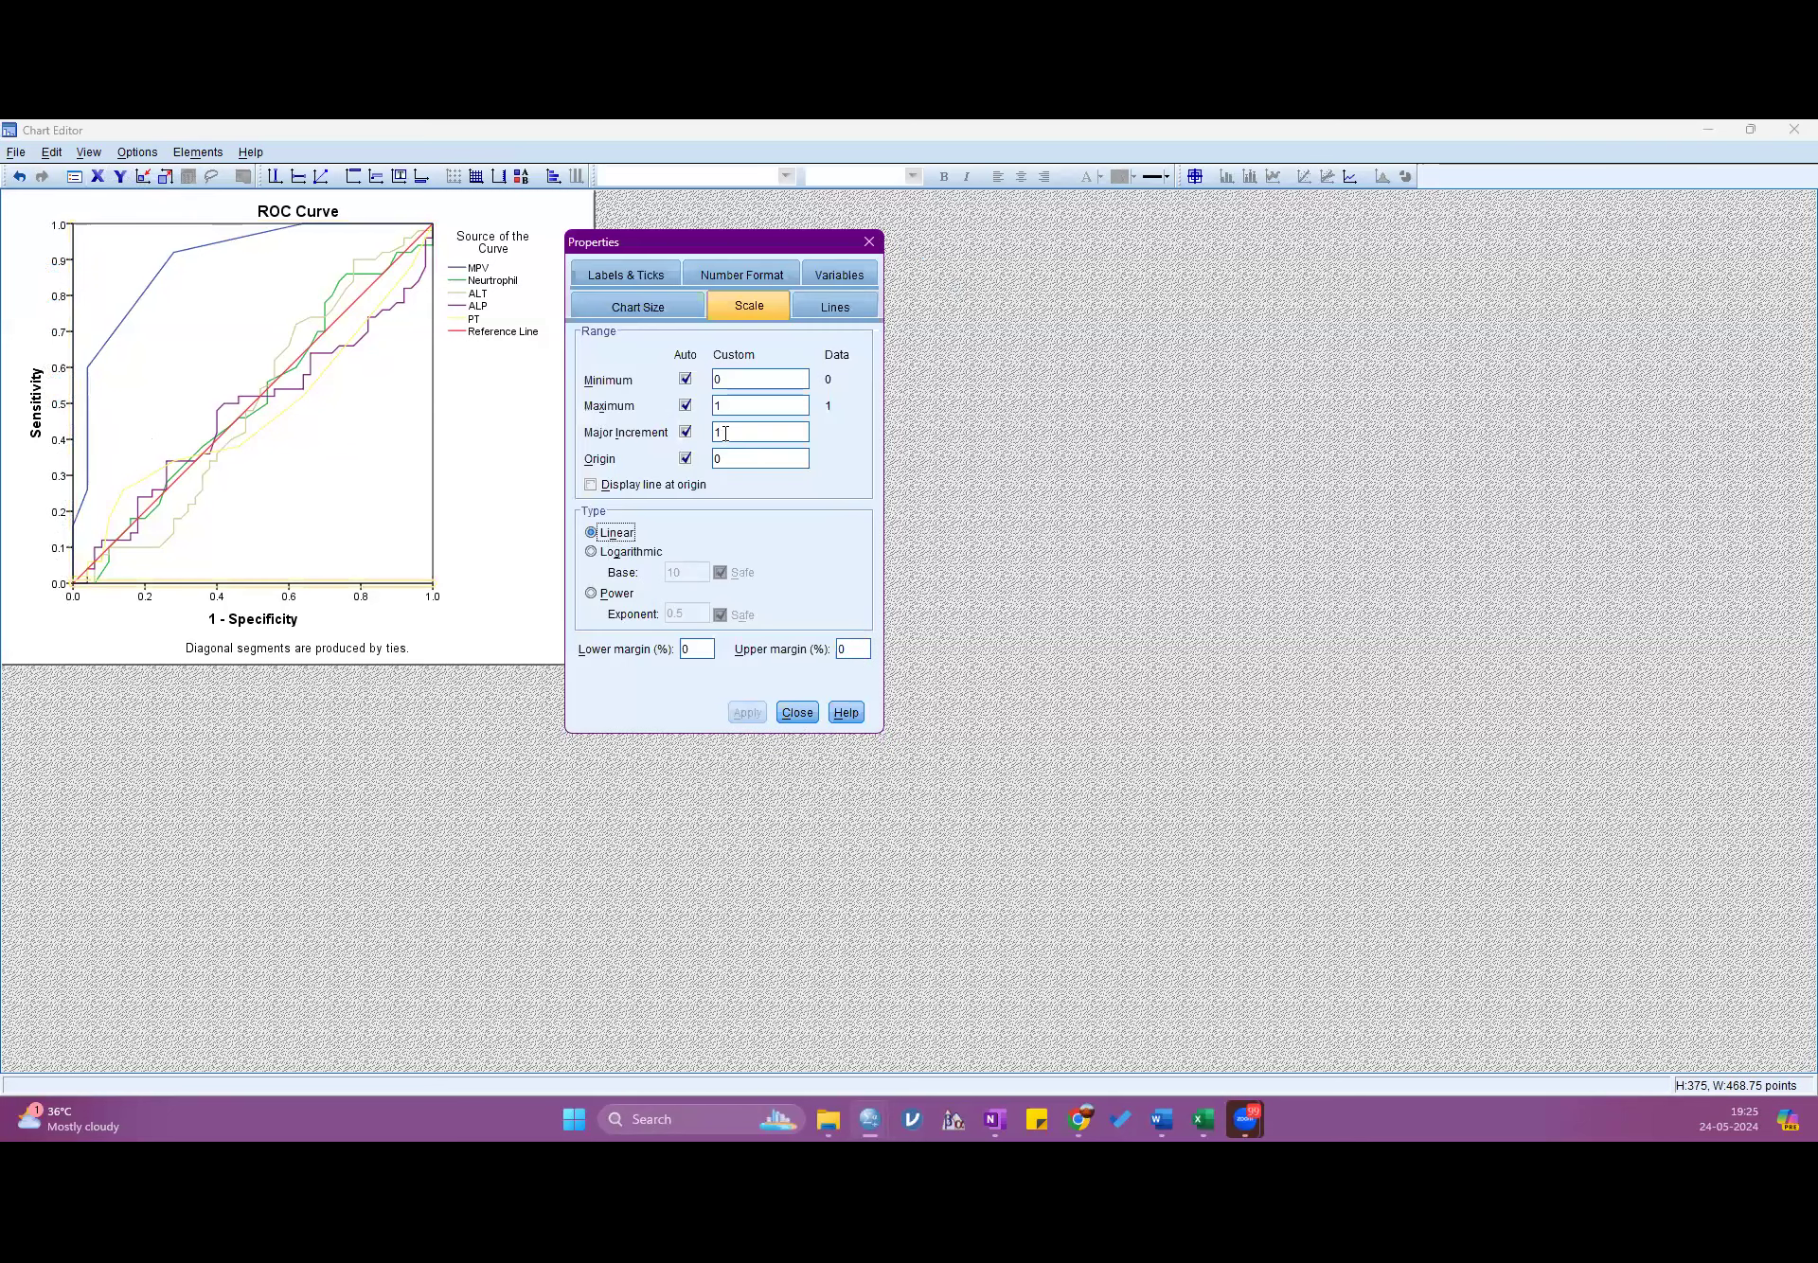
{"action": "double_click", "coordinate": [727, 433]}
{"action": "type", "text": "0.1"}
{"action": "left_click", "coordinate": [736, 712]}
{"action": "left_click", "coordinate": [769, 434]}
{"action": "left_click", "coordinate": [746, 713]}
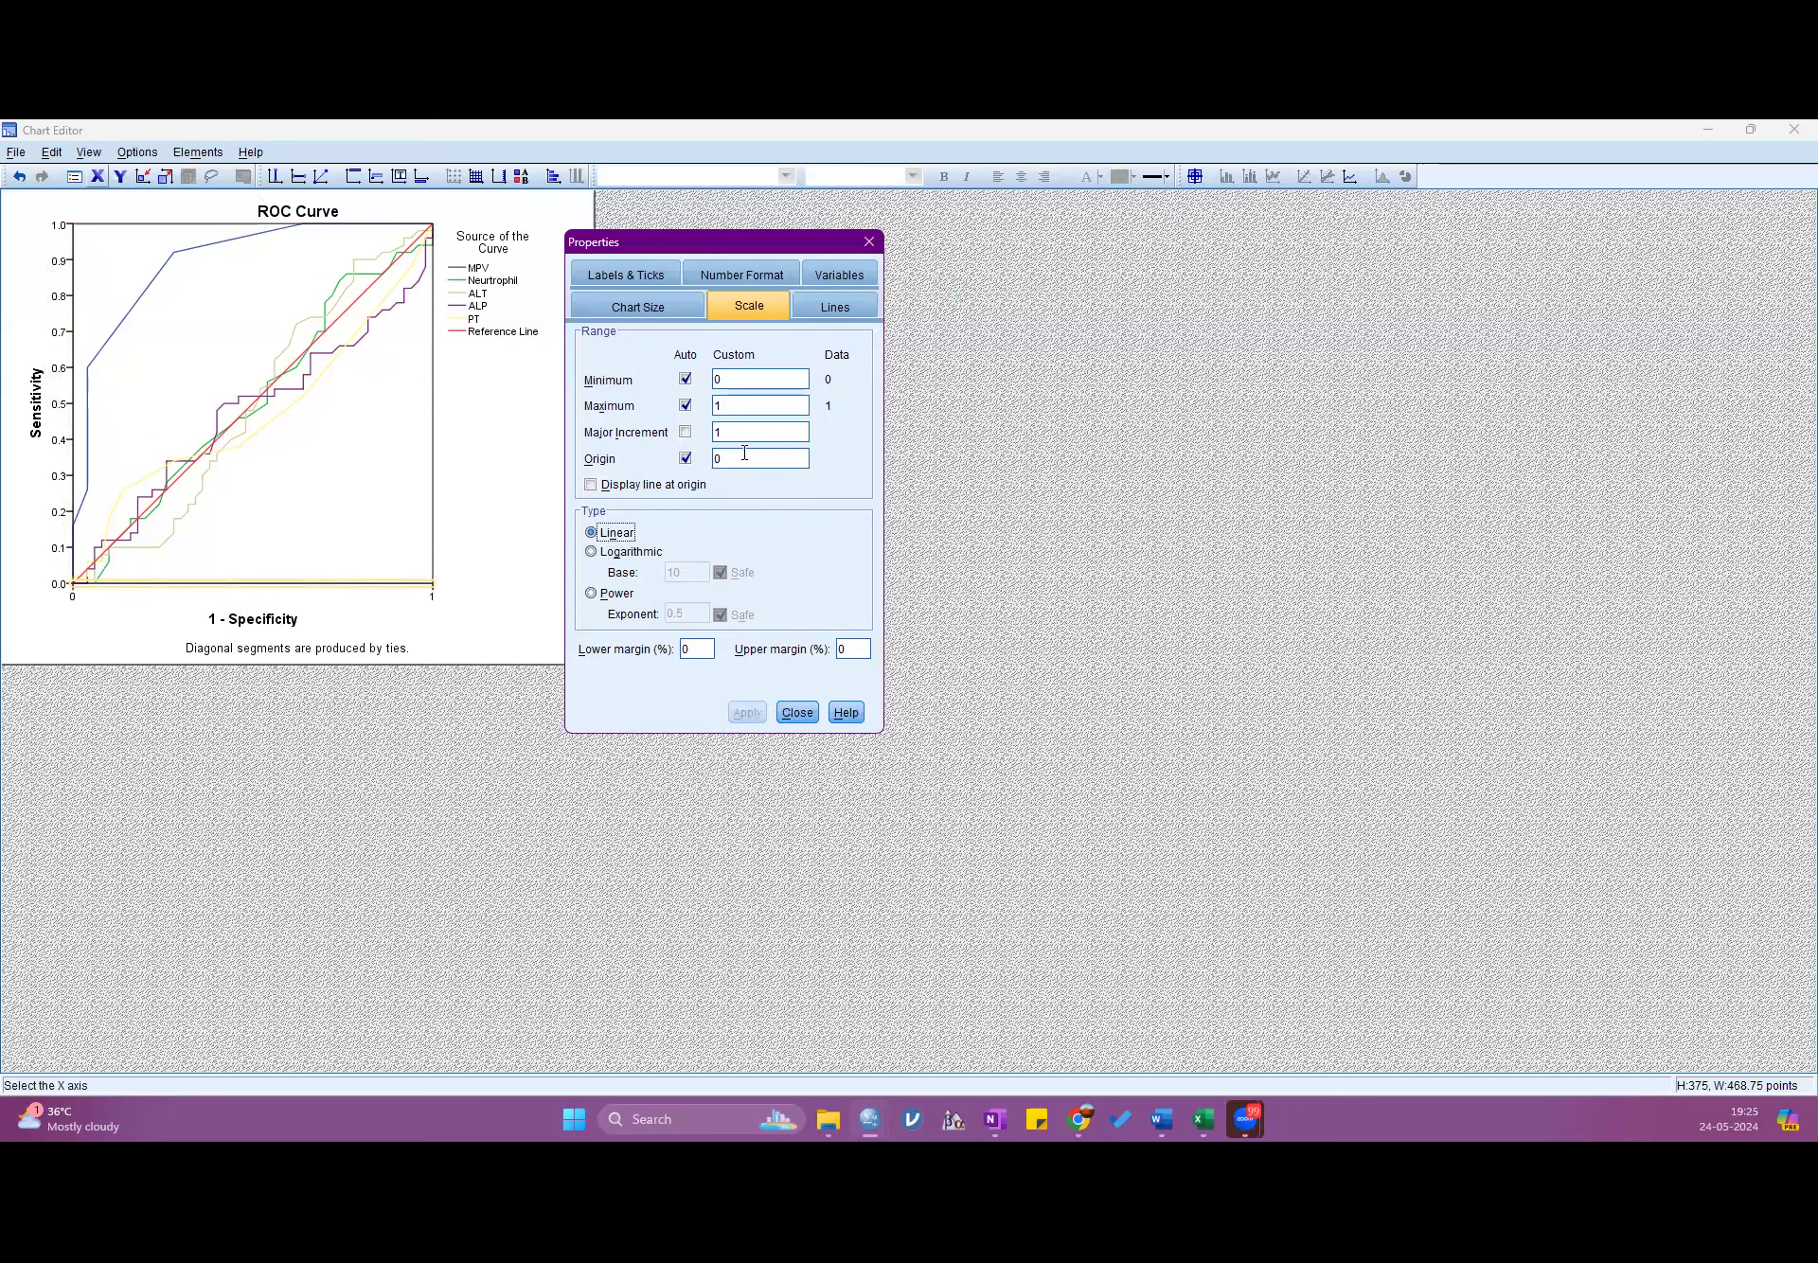
{"action": "left_click", "coordinate": [713, 434]}
{"action": "left_click", "coordinate": [744, 712]}
{"action": "left_click", "coordinate": [743, 431]}
{"action": "left_click", "coordinate": [743, 713]}
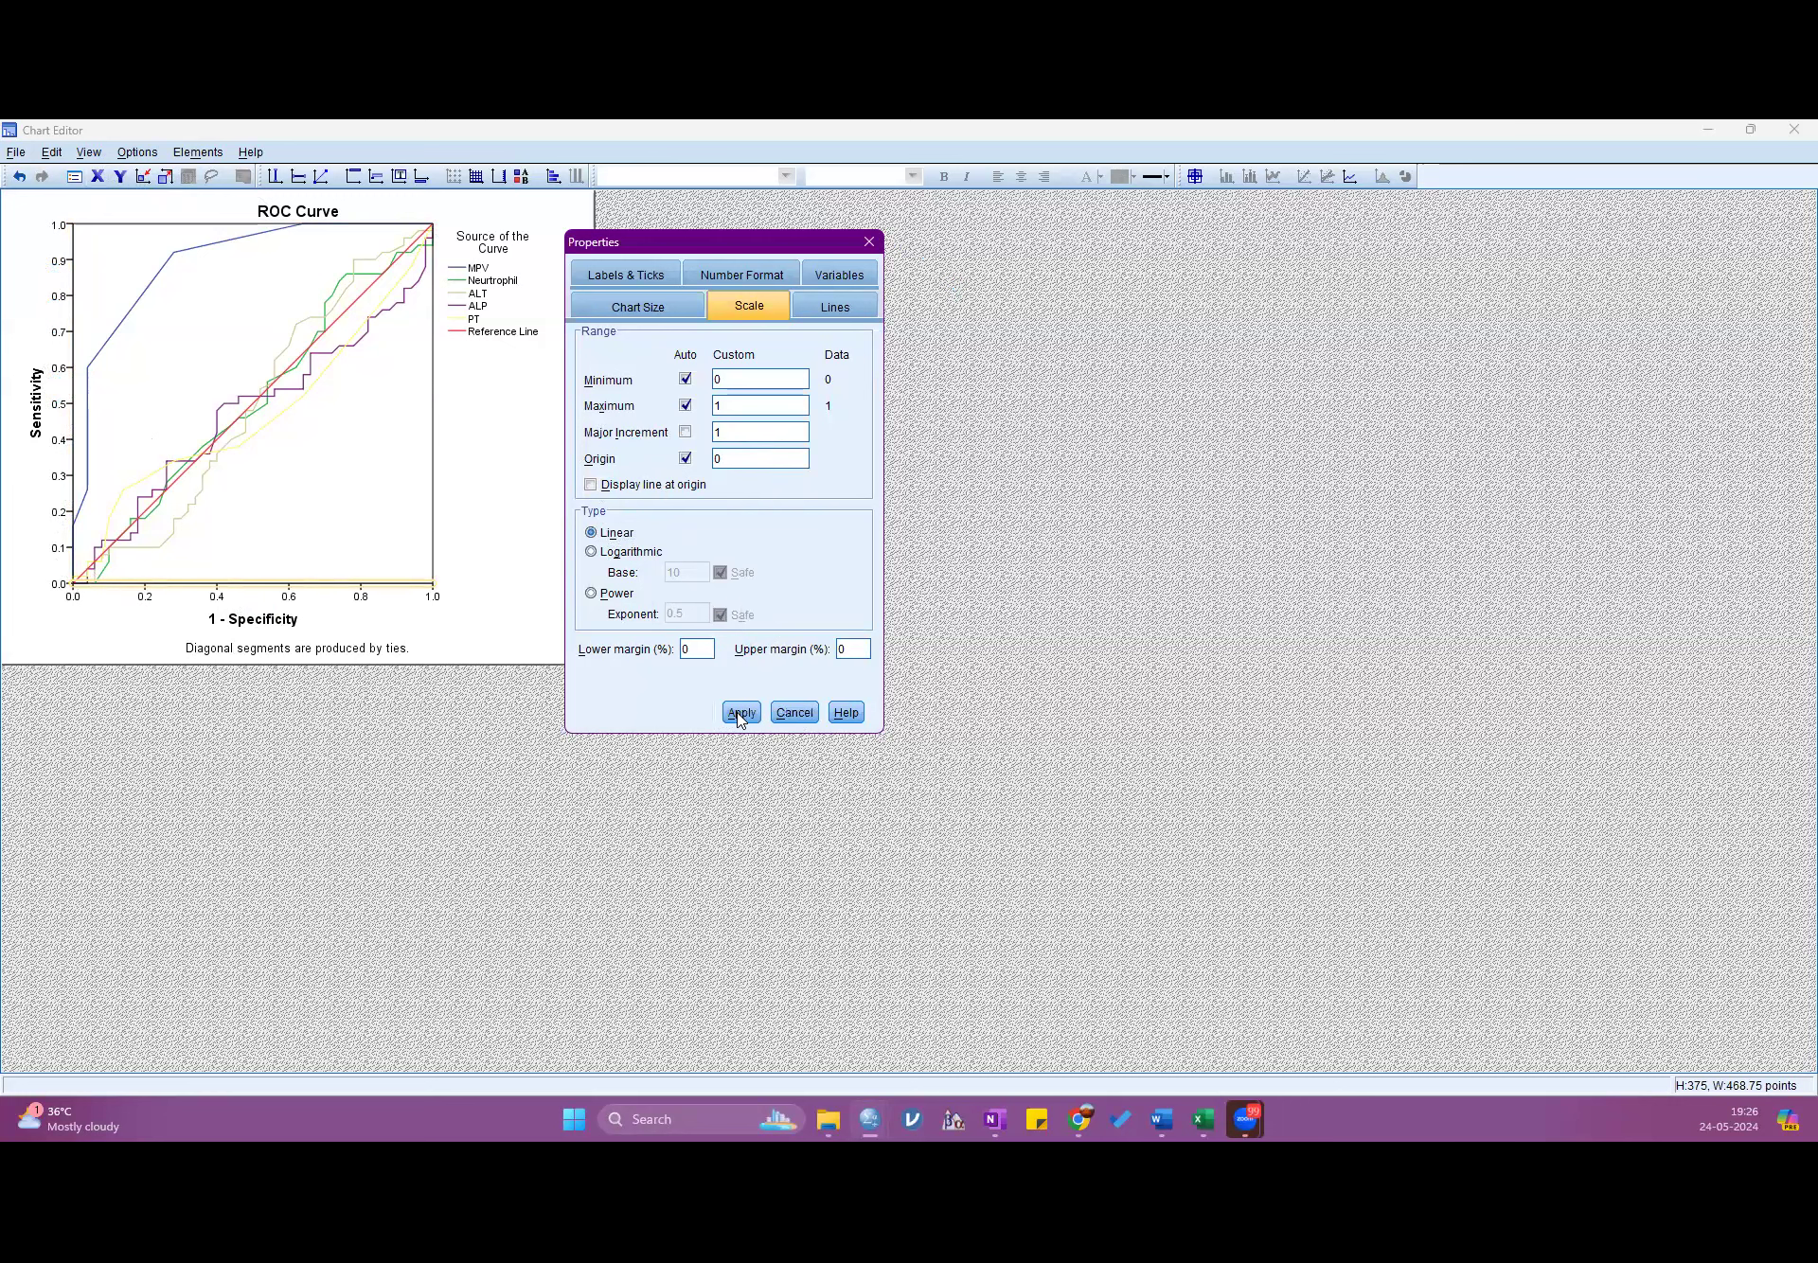
{"action": "left_click", "coordinate": [800, 716]}
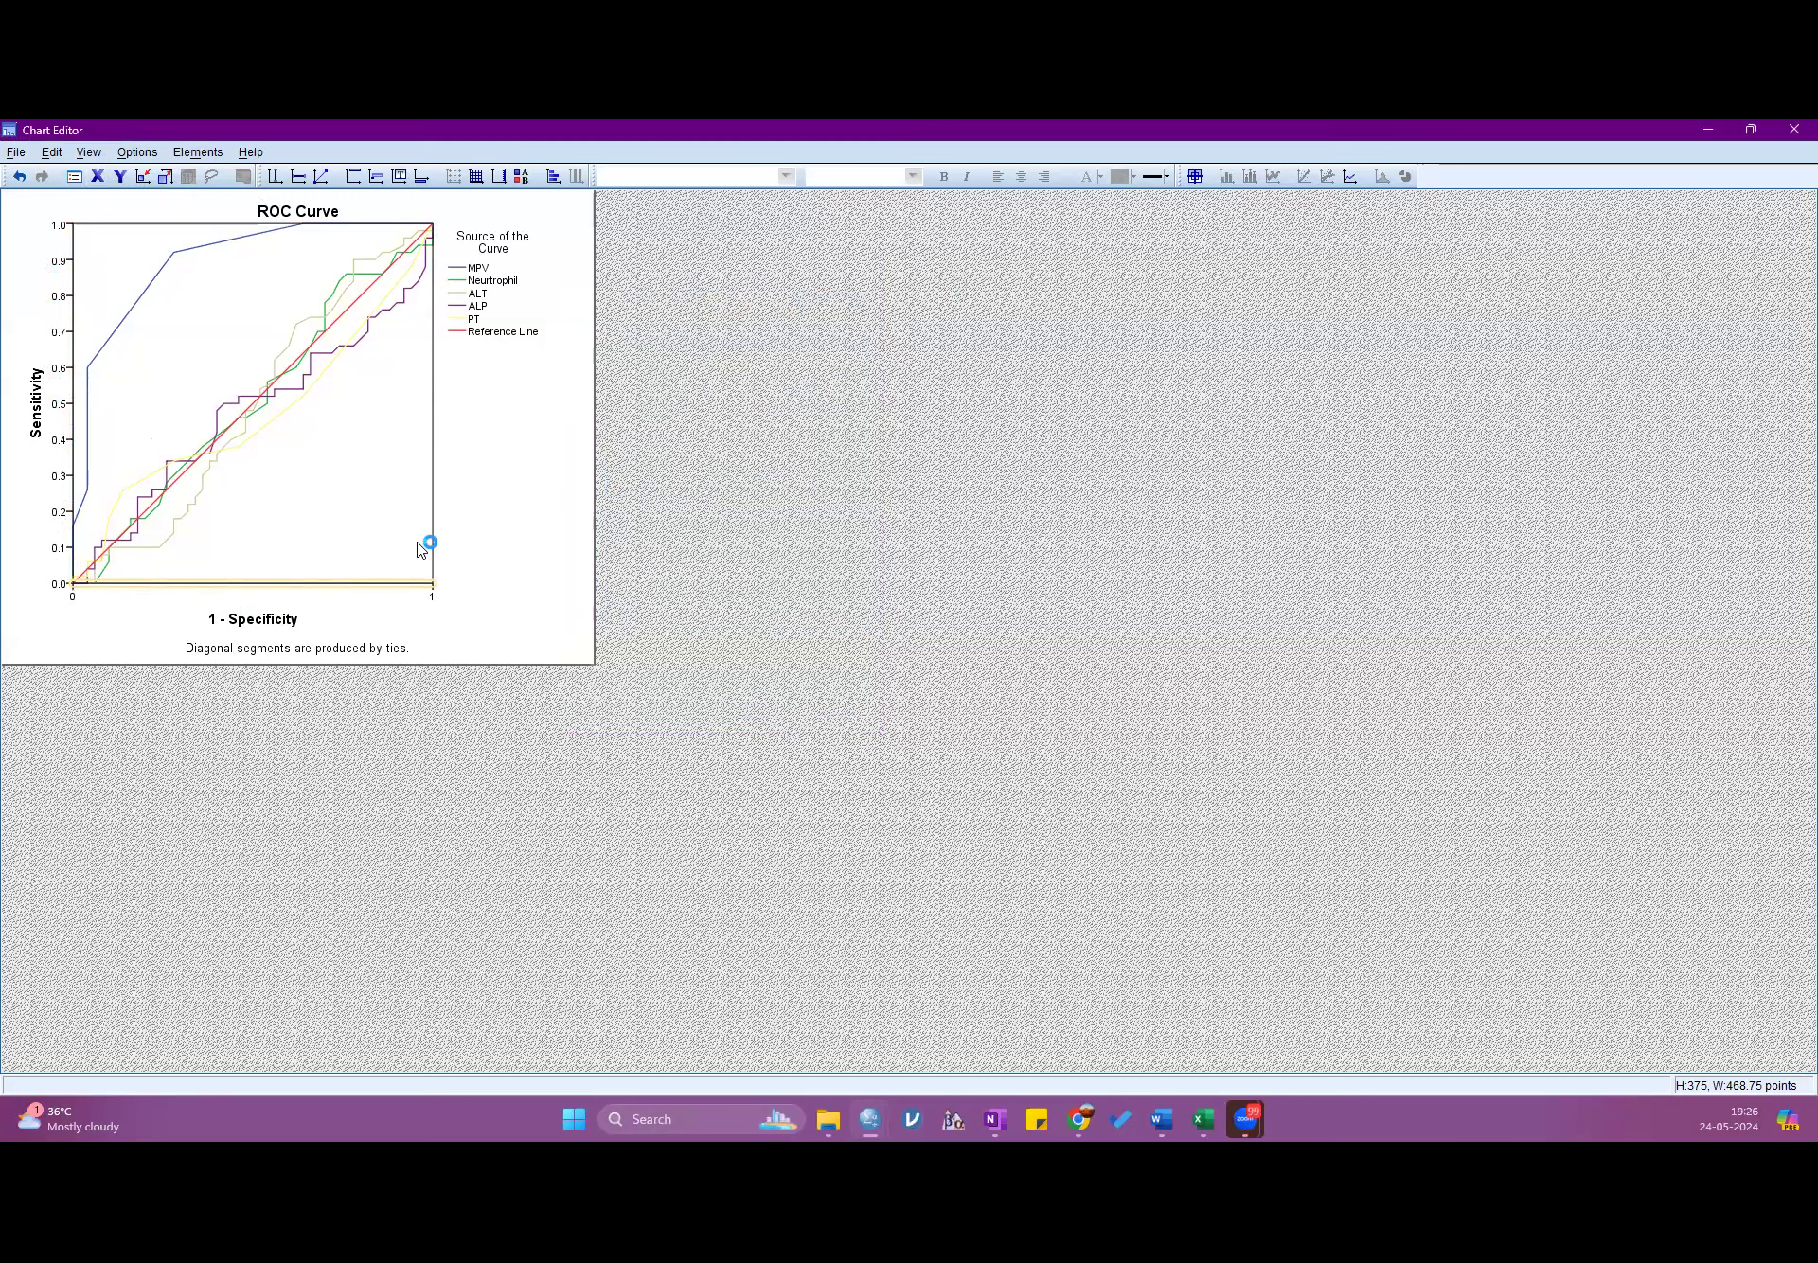
- Return the Y axis's major increment to automatic and close the Chart Editor
{"action": "left_click", "coordinate": [120, 177]}
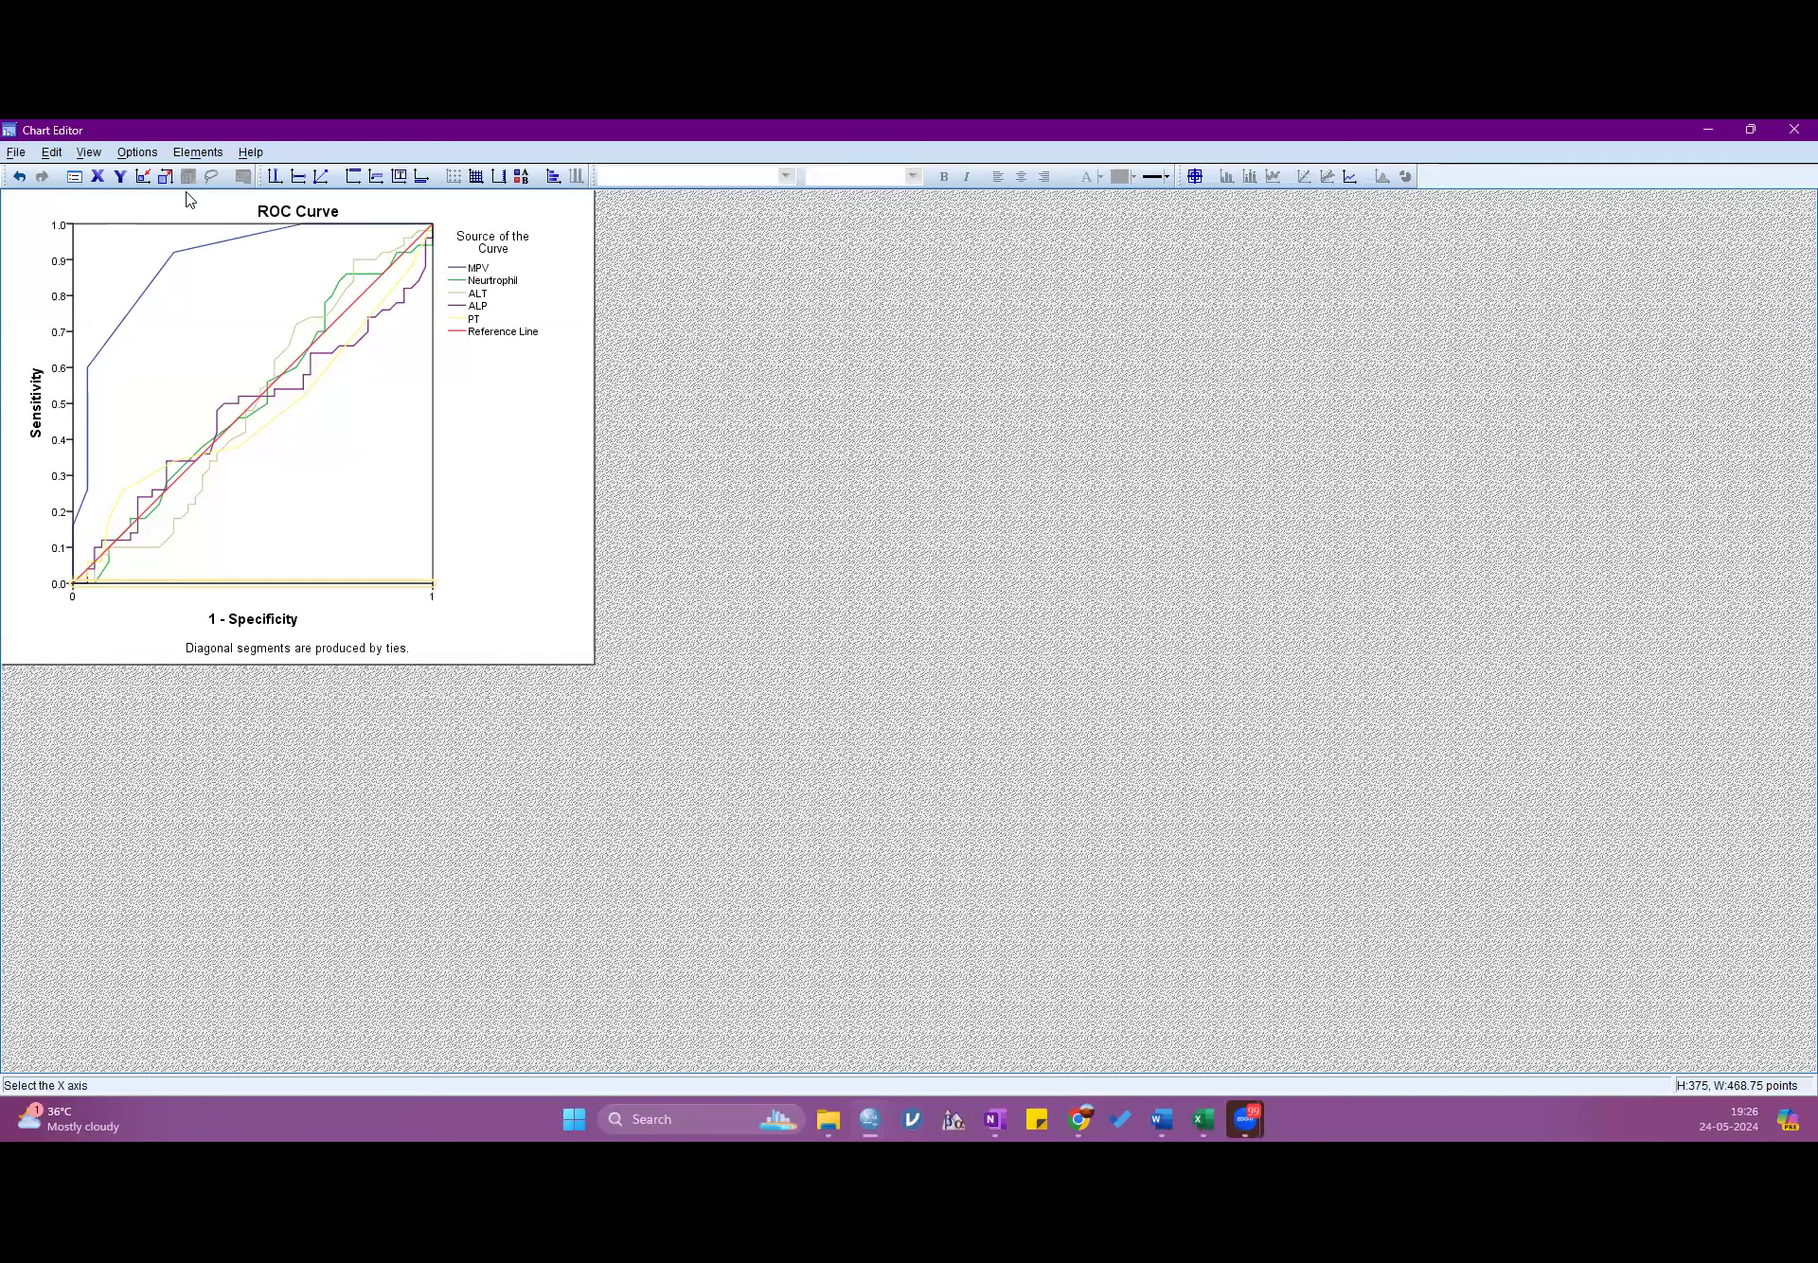
{"action": "double_click", "coordinate": [743, 431]}
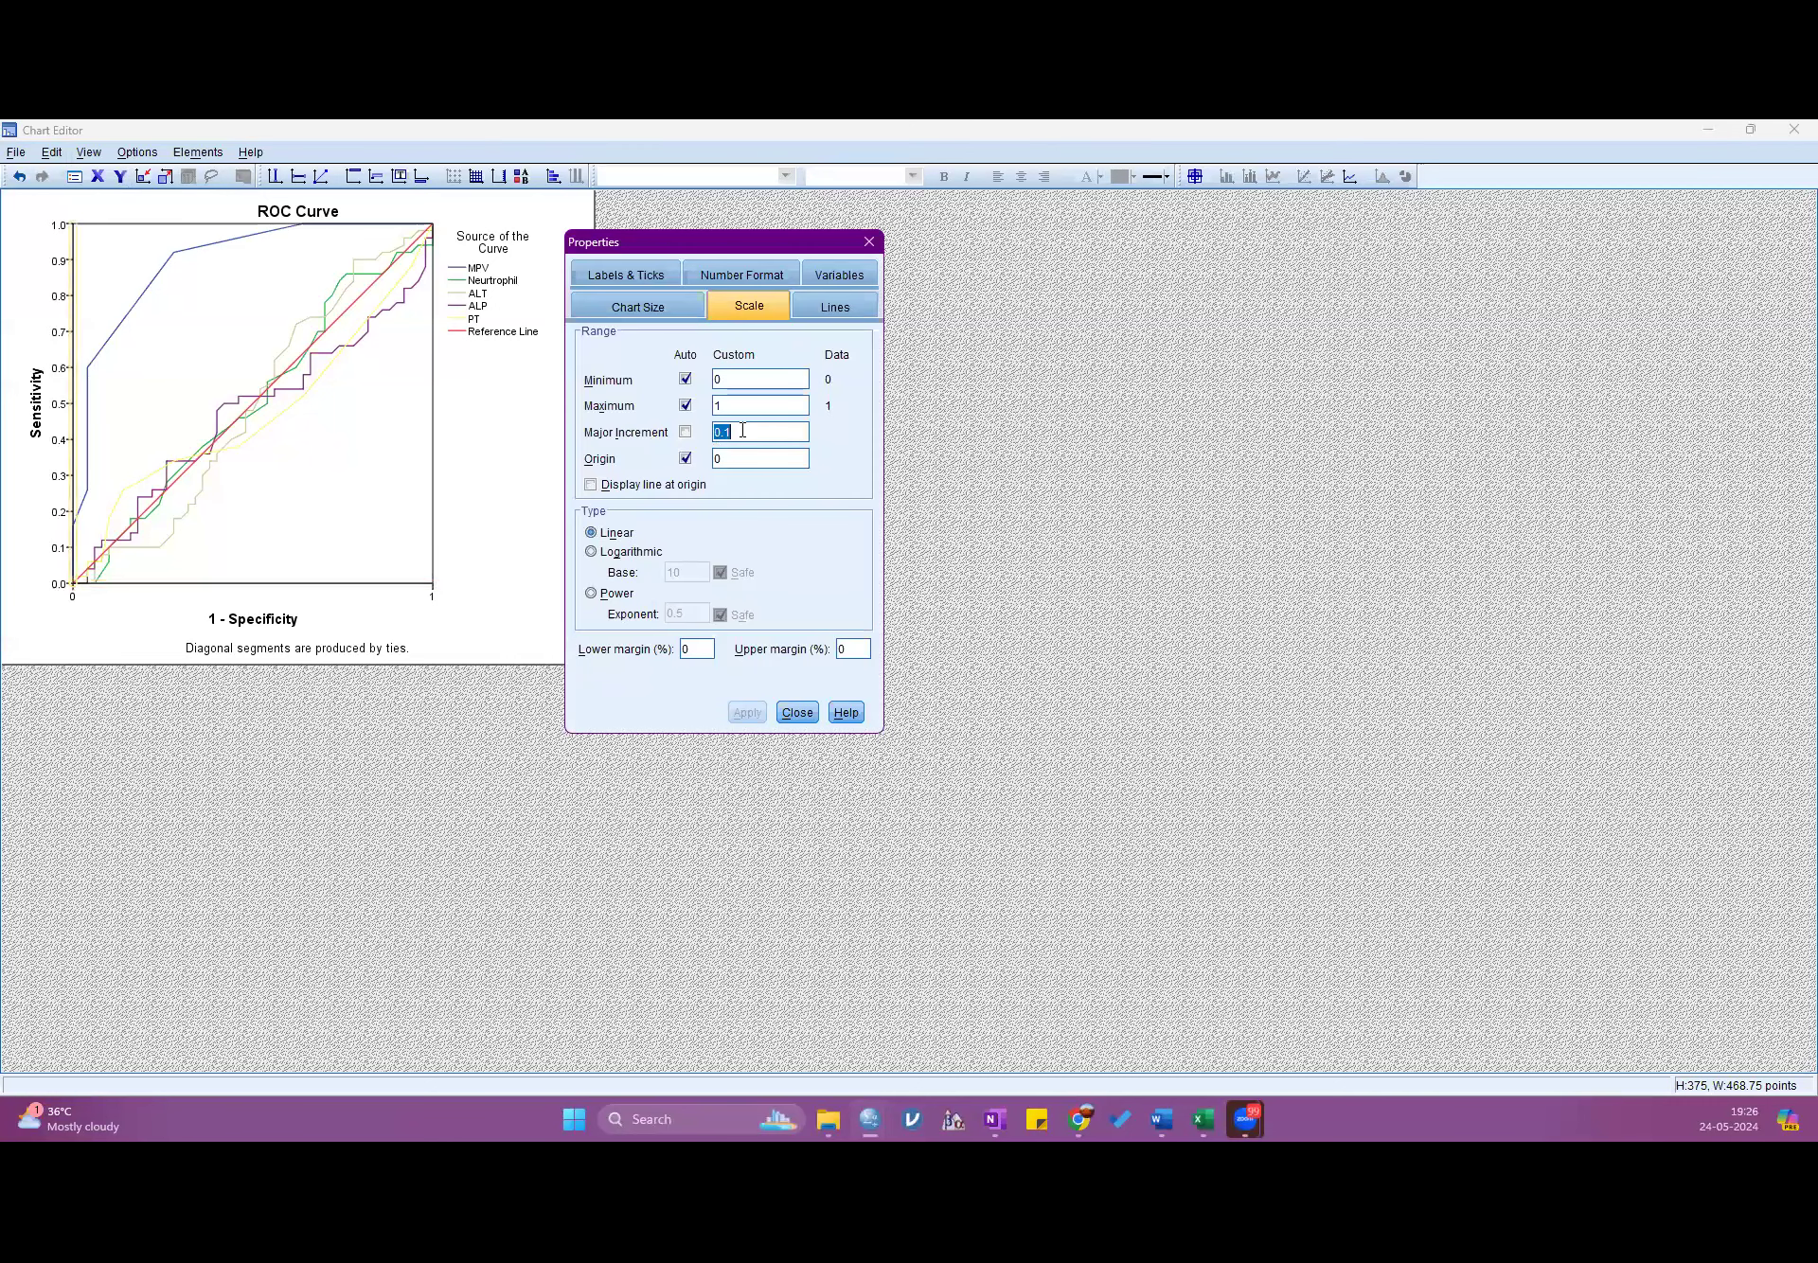
{"action": "type", "text": "0.1"}
{"action": "left_click", "coordinate": [740, 713]}
{"action": "left_click", "coordinate": [688, 432]}
{"action": "left_click", "coordinate": [746, 712]}
{"action": "left_click", "coordinate": [869, 242]}
{"action": "left_click", "coordinate": [1788, 132]}
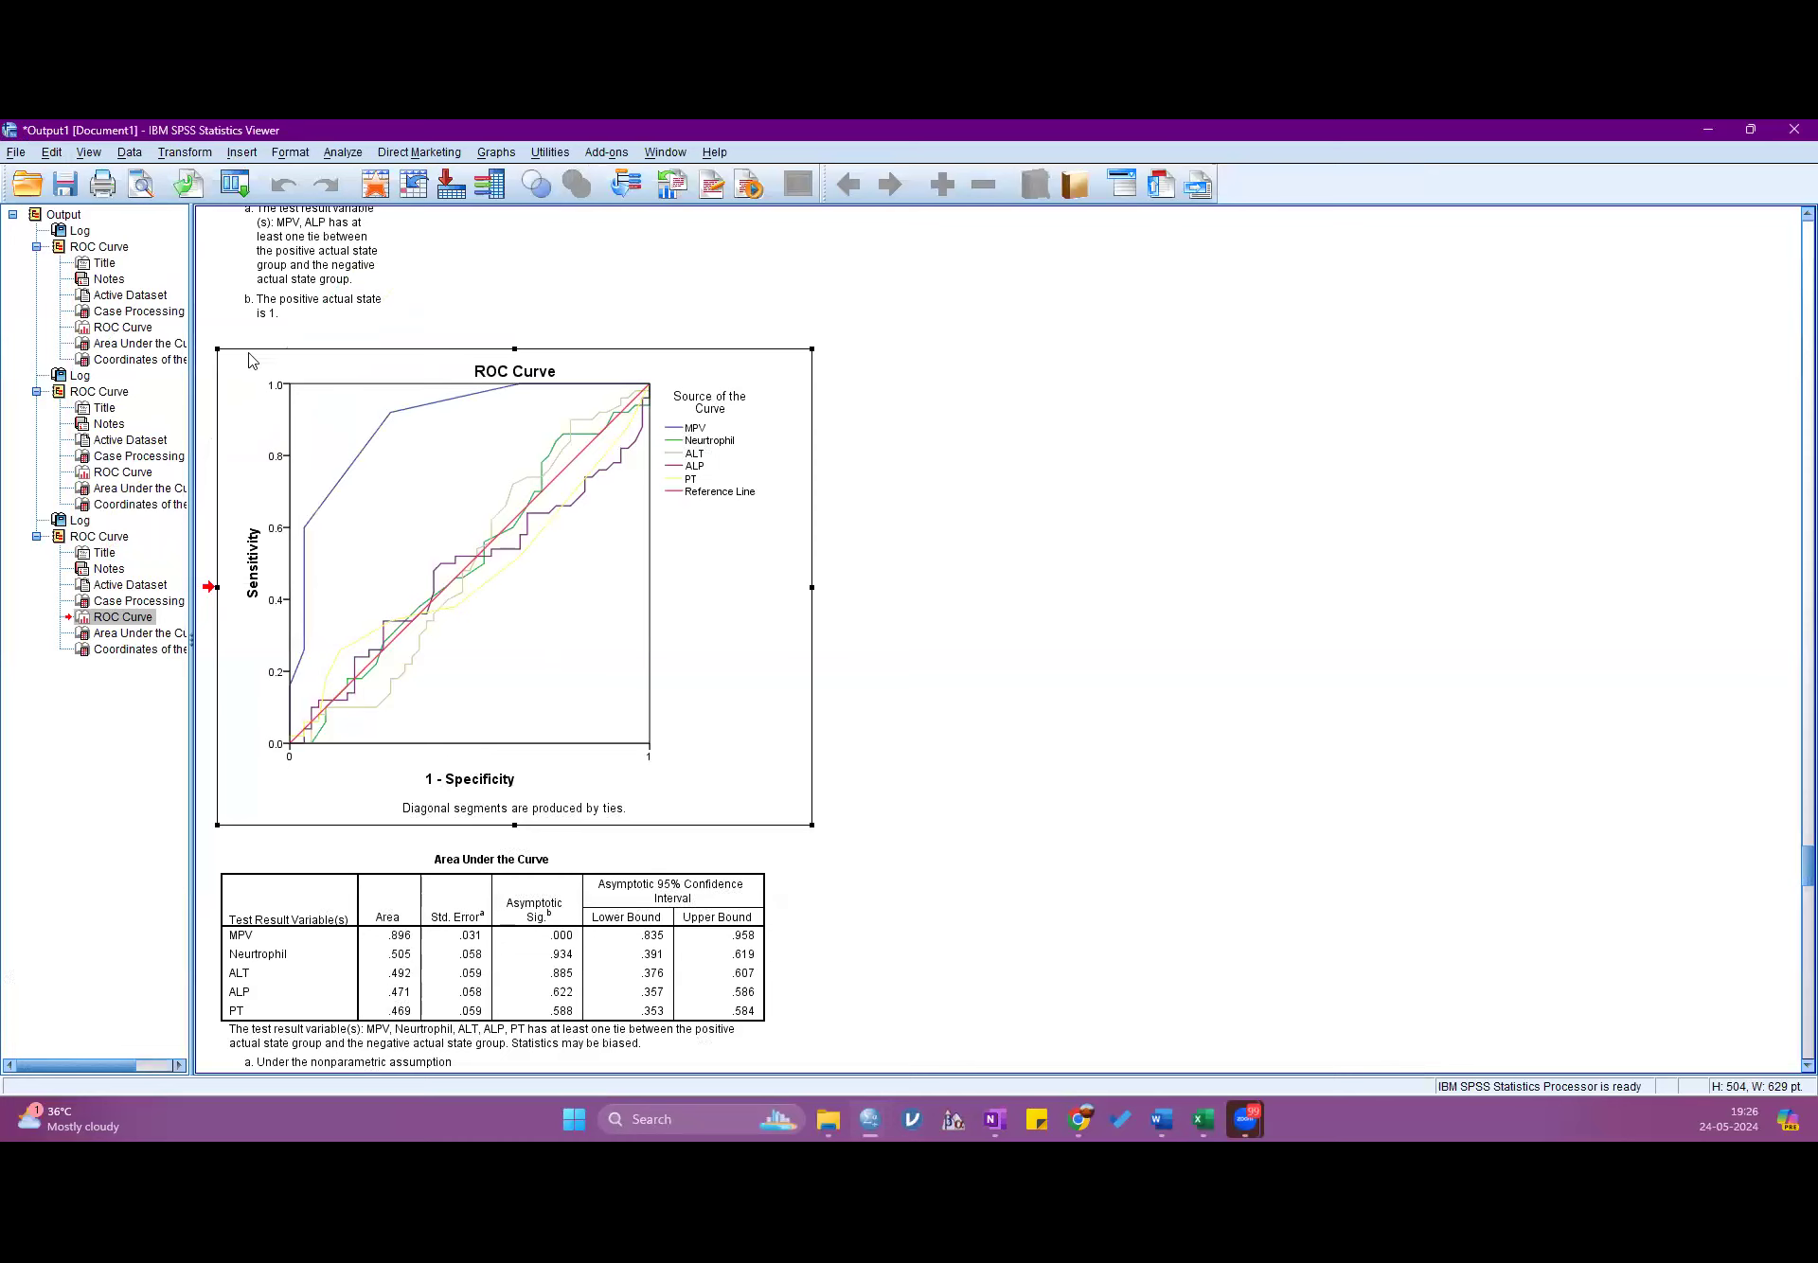
- Run the ROC analysis again with the same test variables and settings to produce a fresh chart
{"action": "left_click", "coordinate": [243, 153]}
{"action": "left_click", "coordinate": [343, 153]}
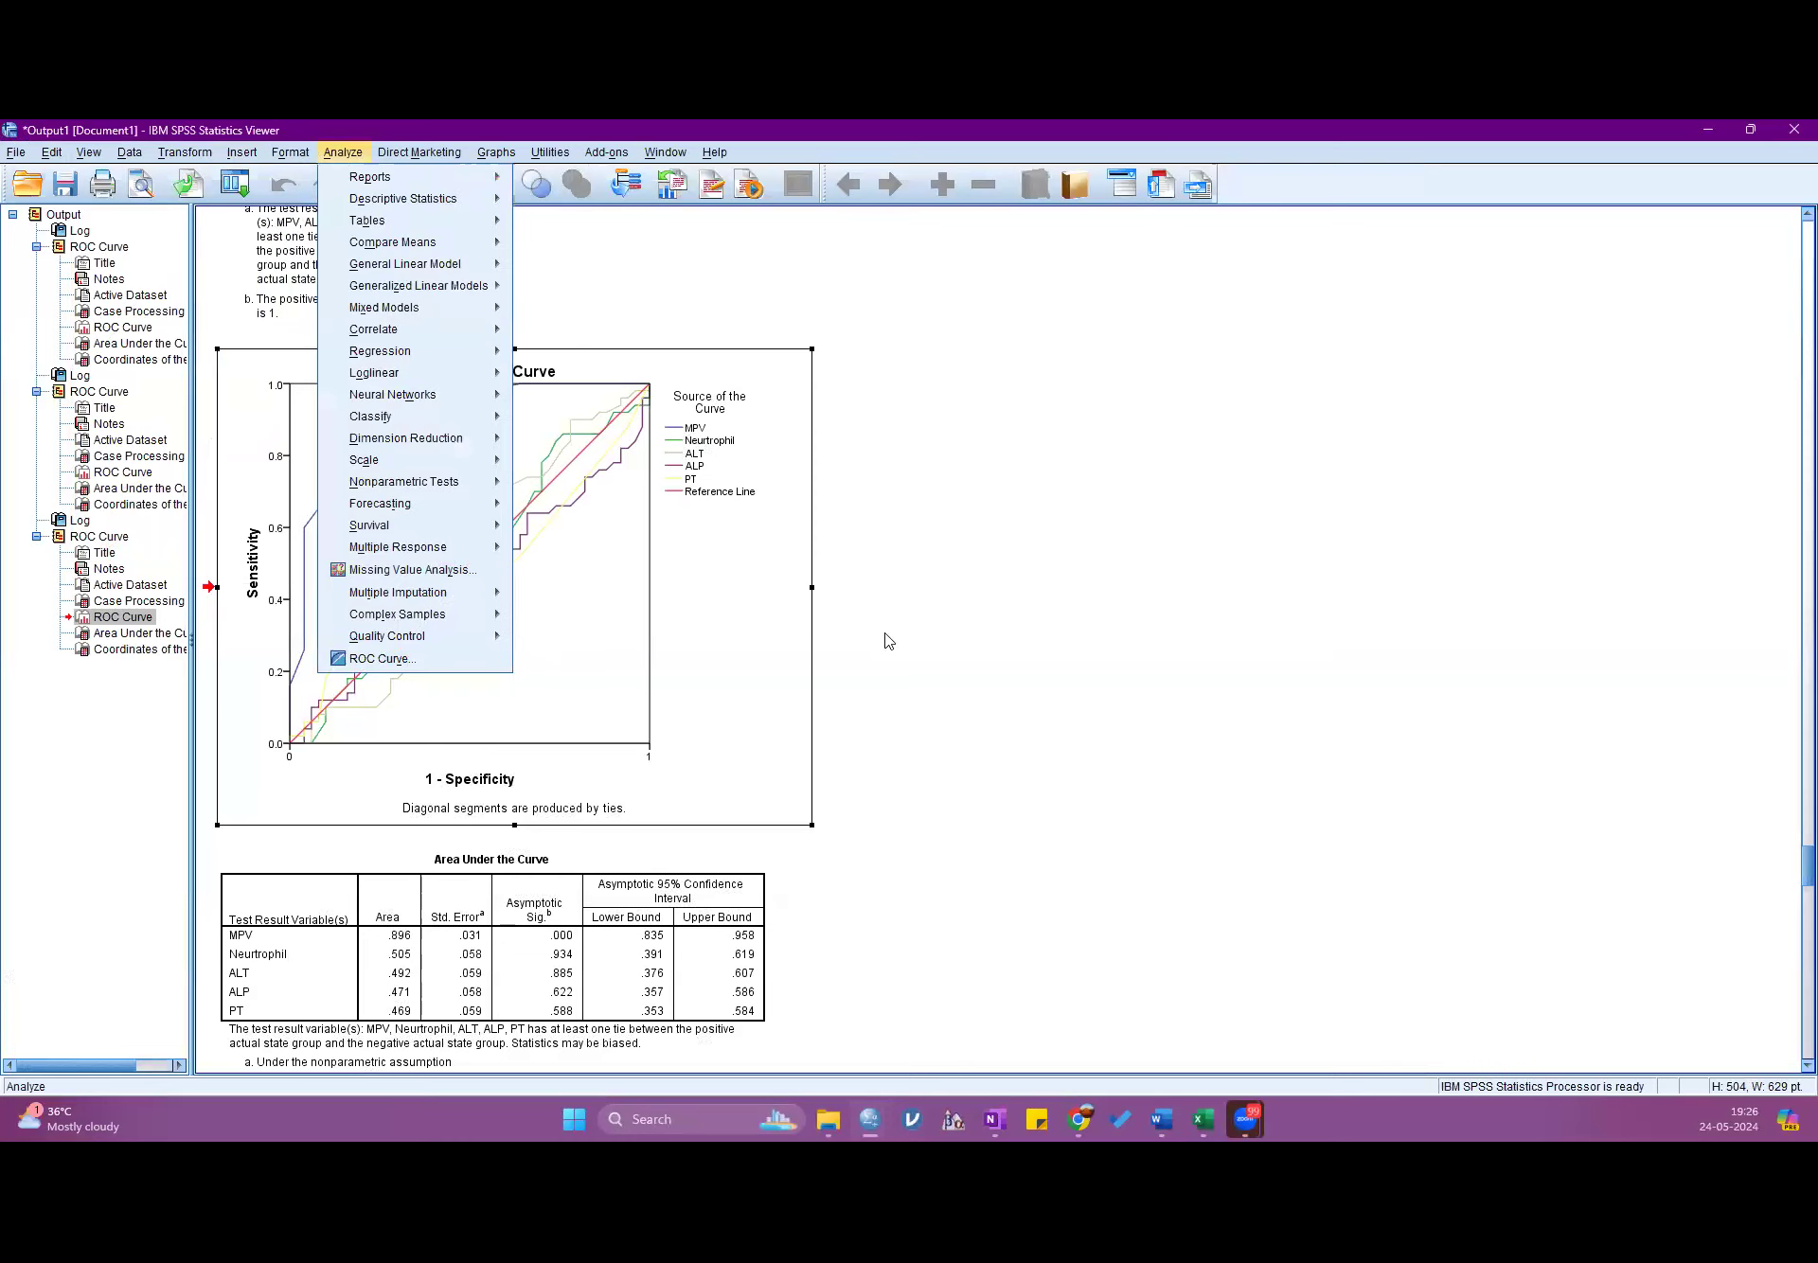
{"action": "left_click", "coordinate": [382, 659]}
{"action": "left_click", "coordinate": [818, 763]}
{"action": "scroll", "coordinate": [534, 557], "scroll_direction": "up", "scroll_amount": 2}
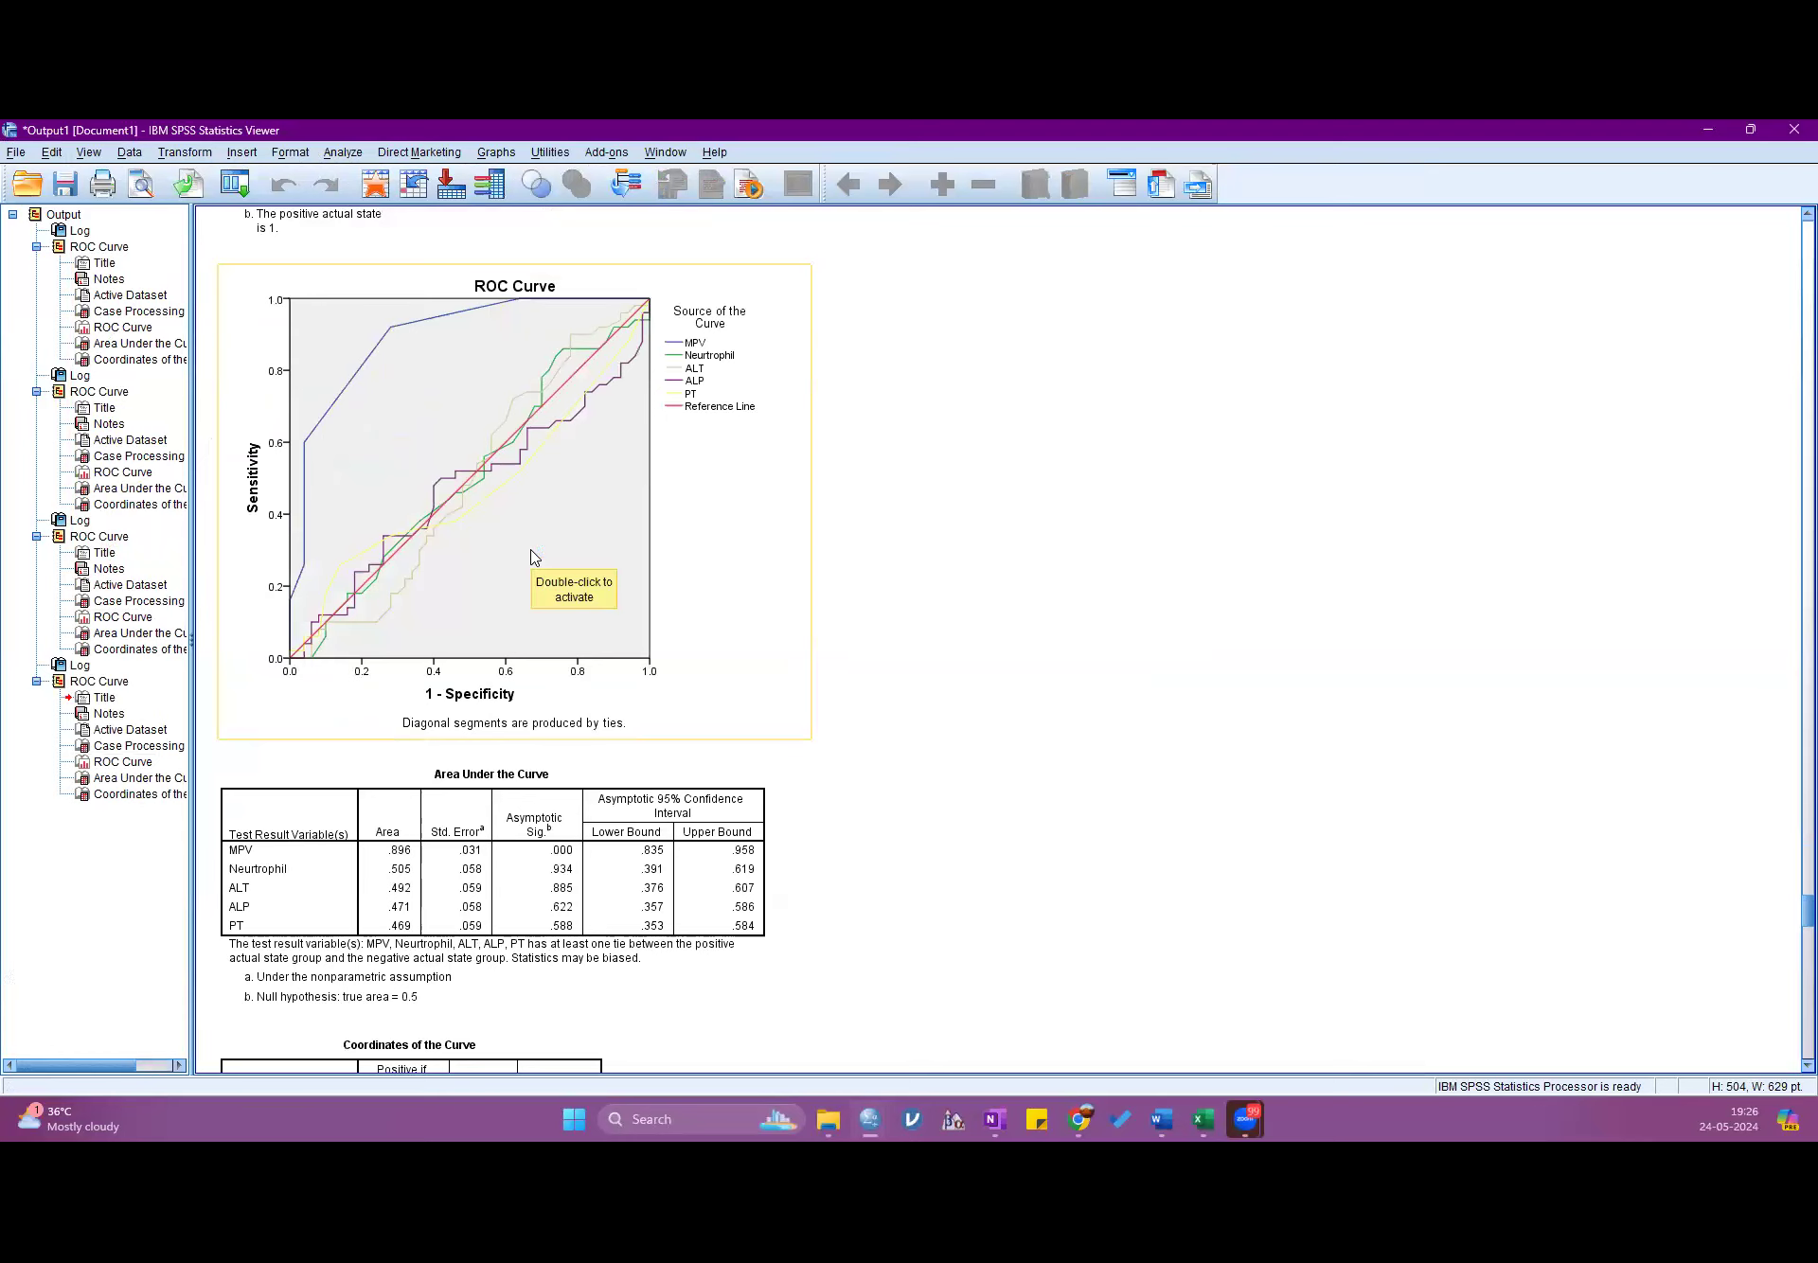
- Open the new ROC chart for editing and set its plot area fill to white (255, 255, 255)
{"action": "double_click", "coordinate": [386, 551]}
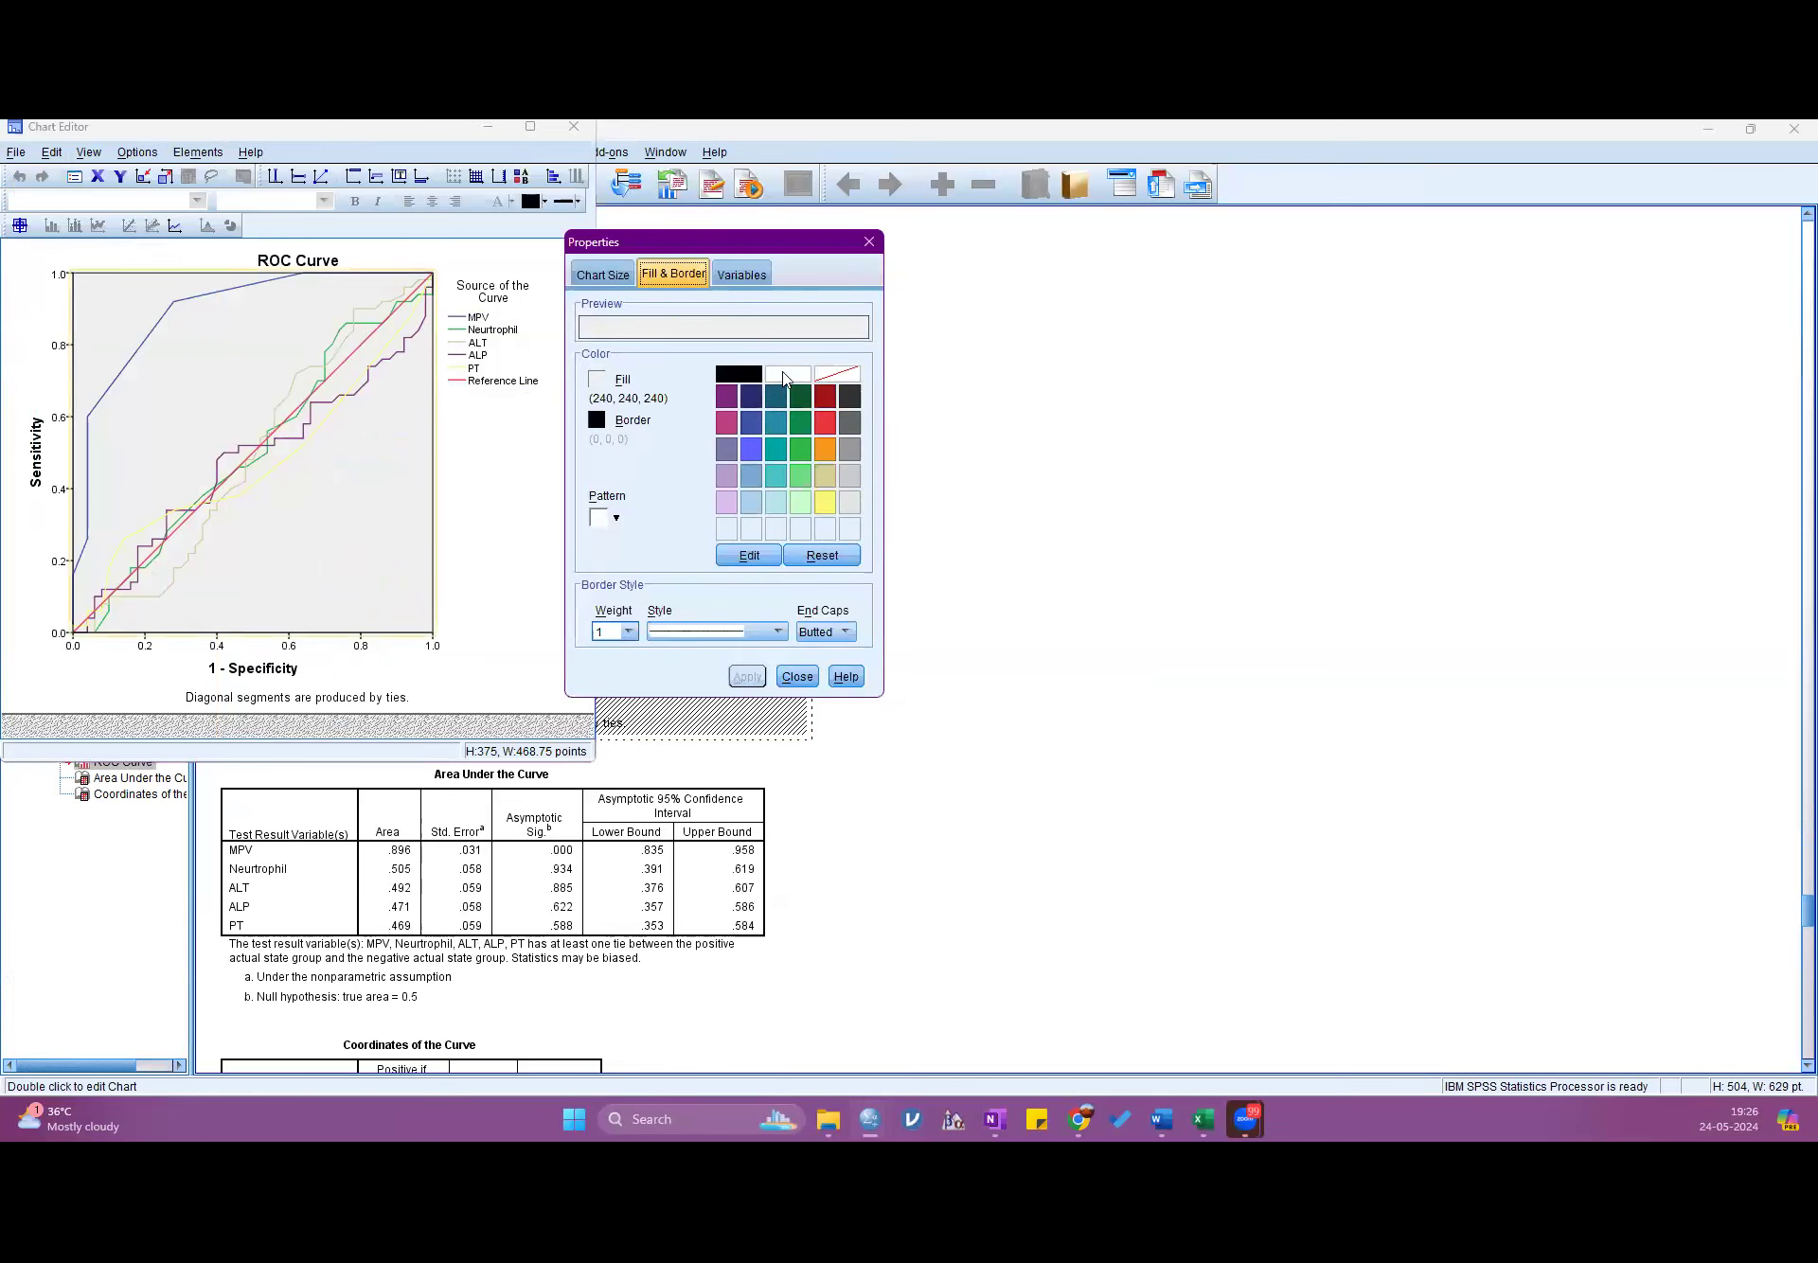
{"action": "left_click", "coordinate": [747, 675]}
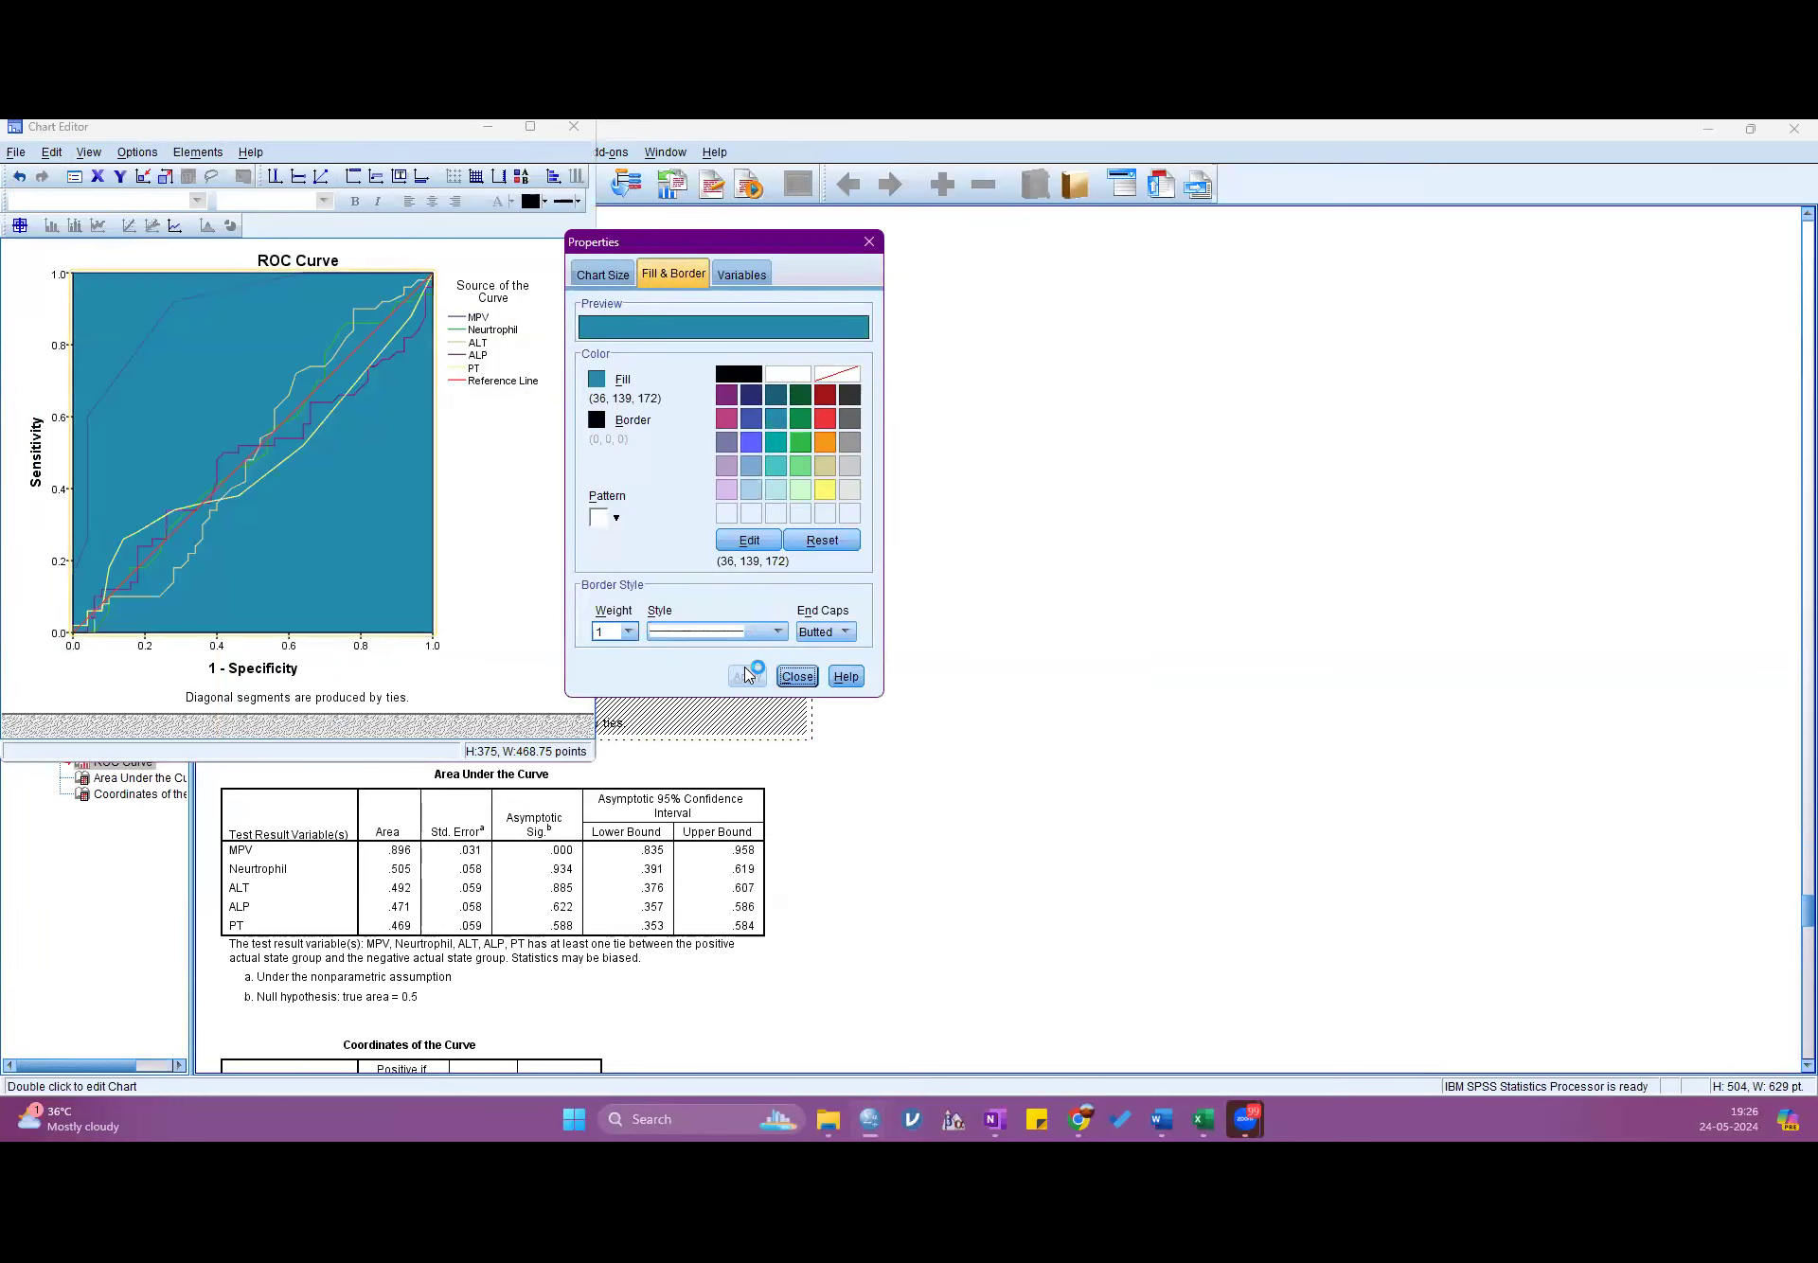
{"action": "left_click", "coordinate": [849, 419]}
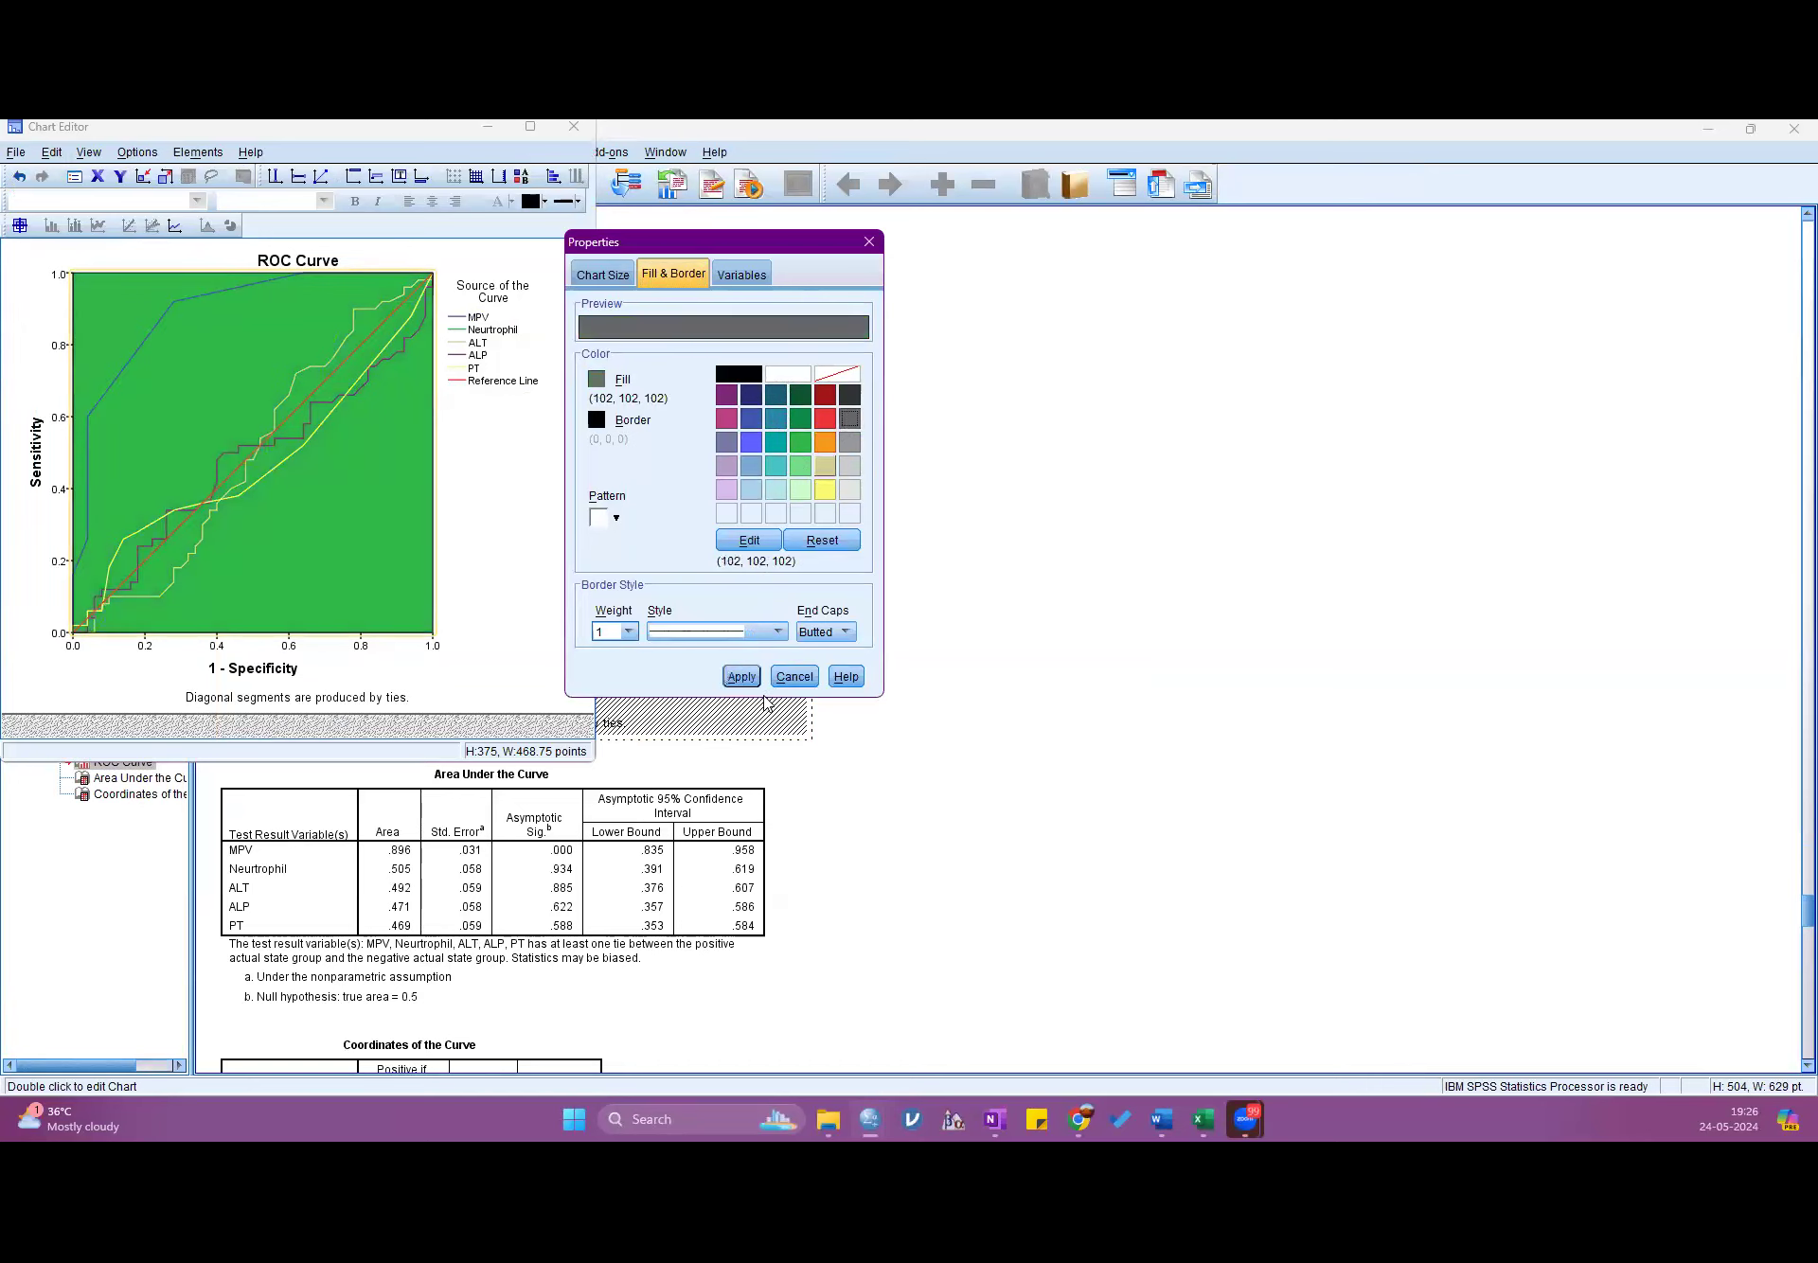
{"action": "left_click", "coordinate": [742, 676]}
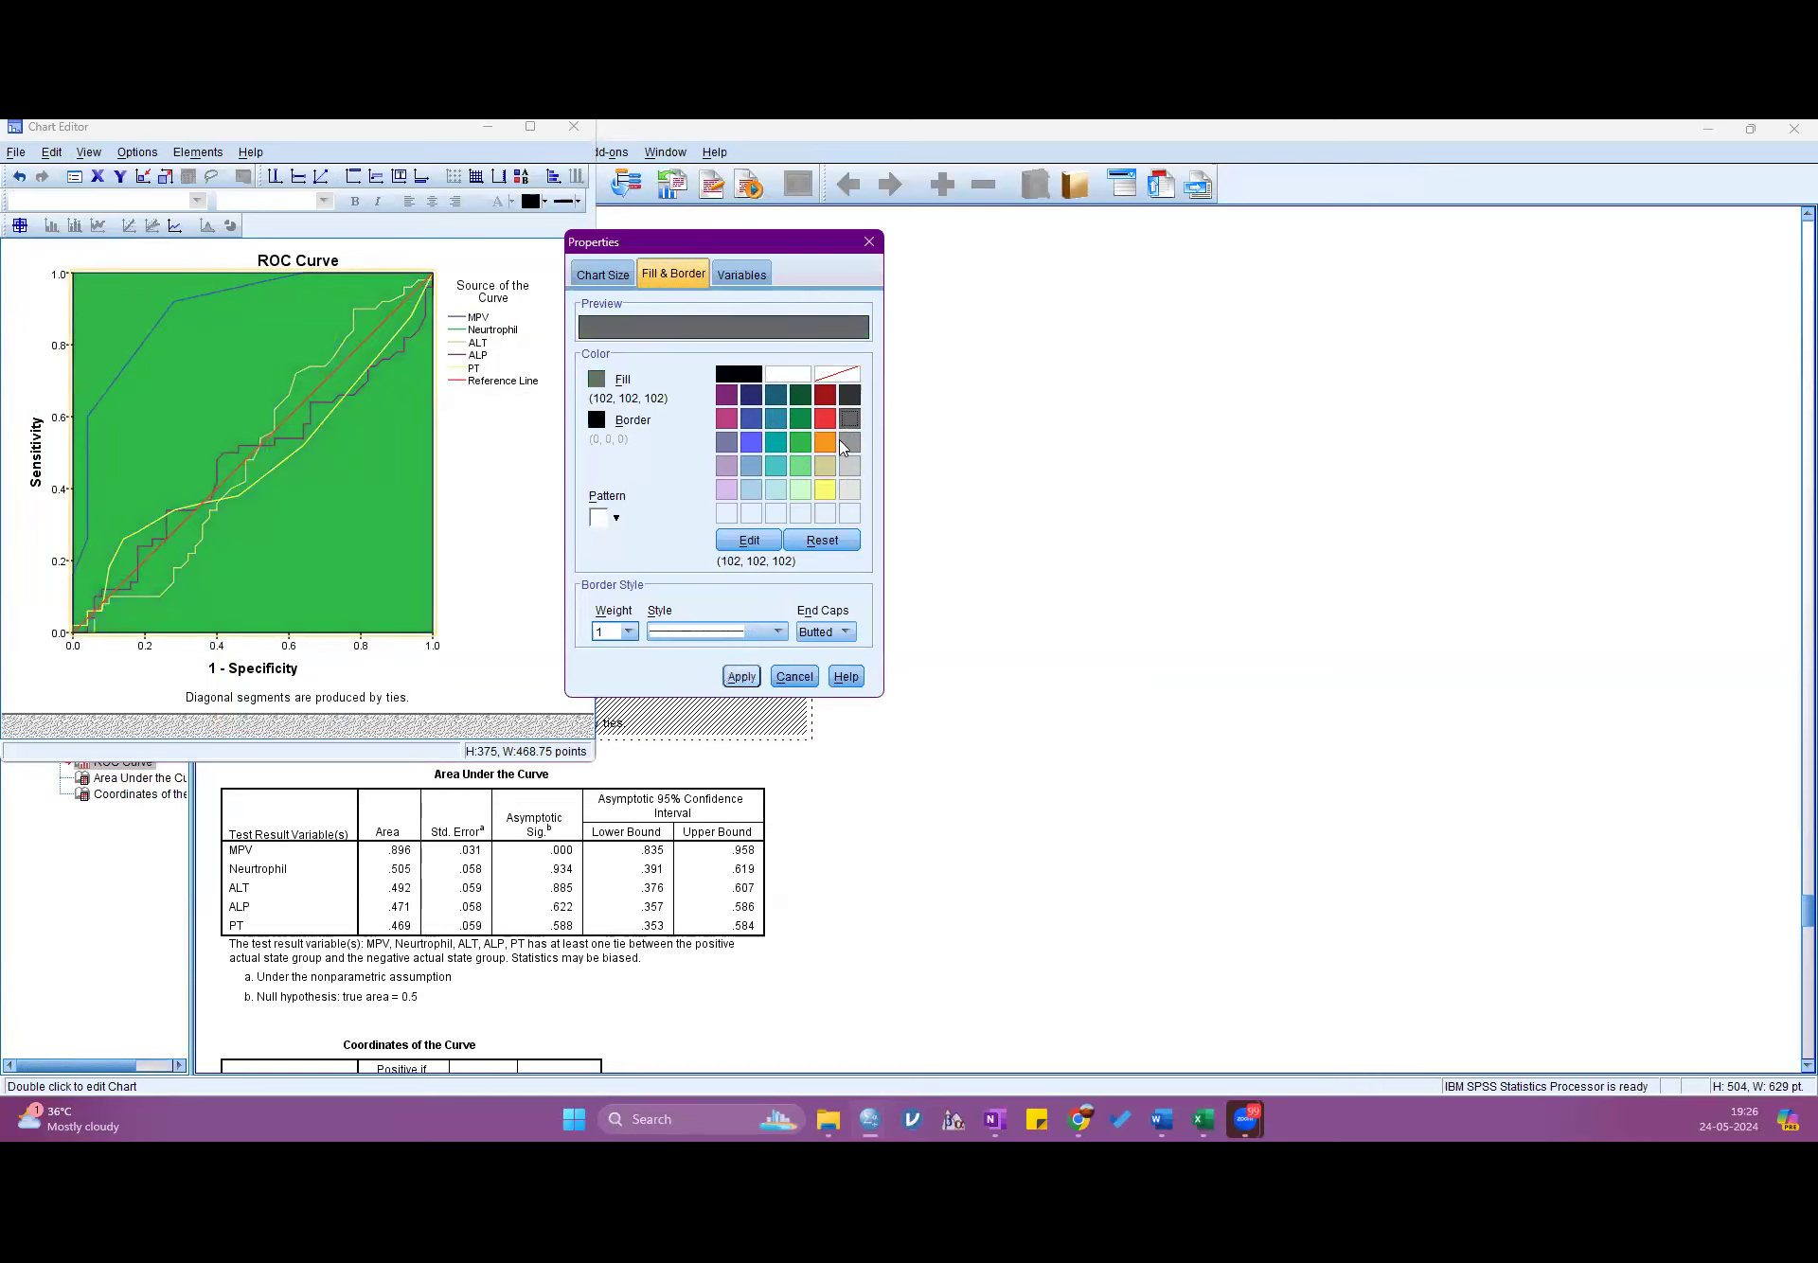
{"action": "left_click", "coordinate": [797, 375]}
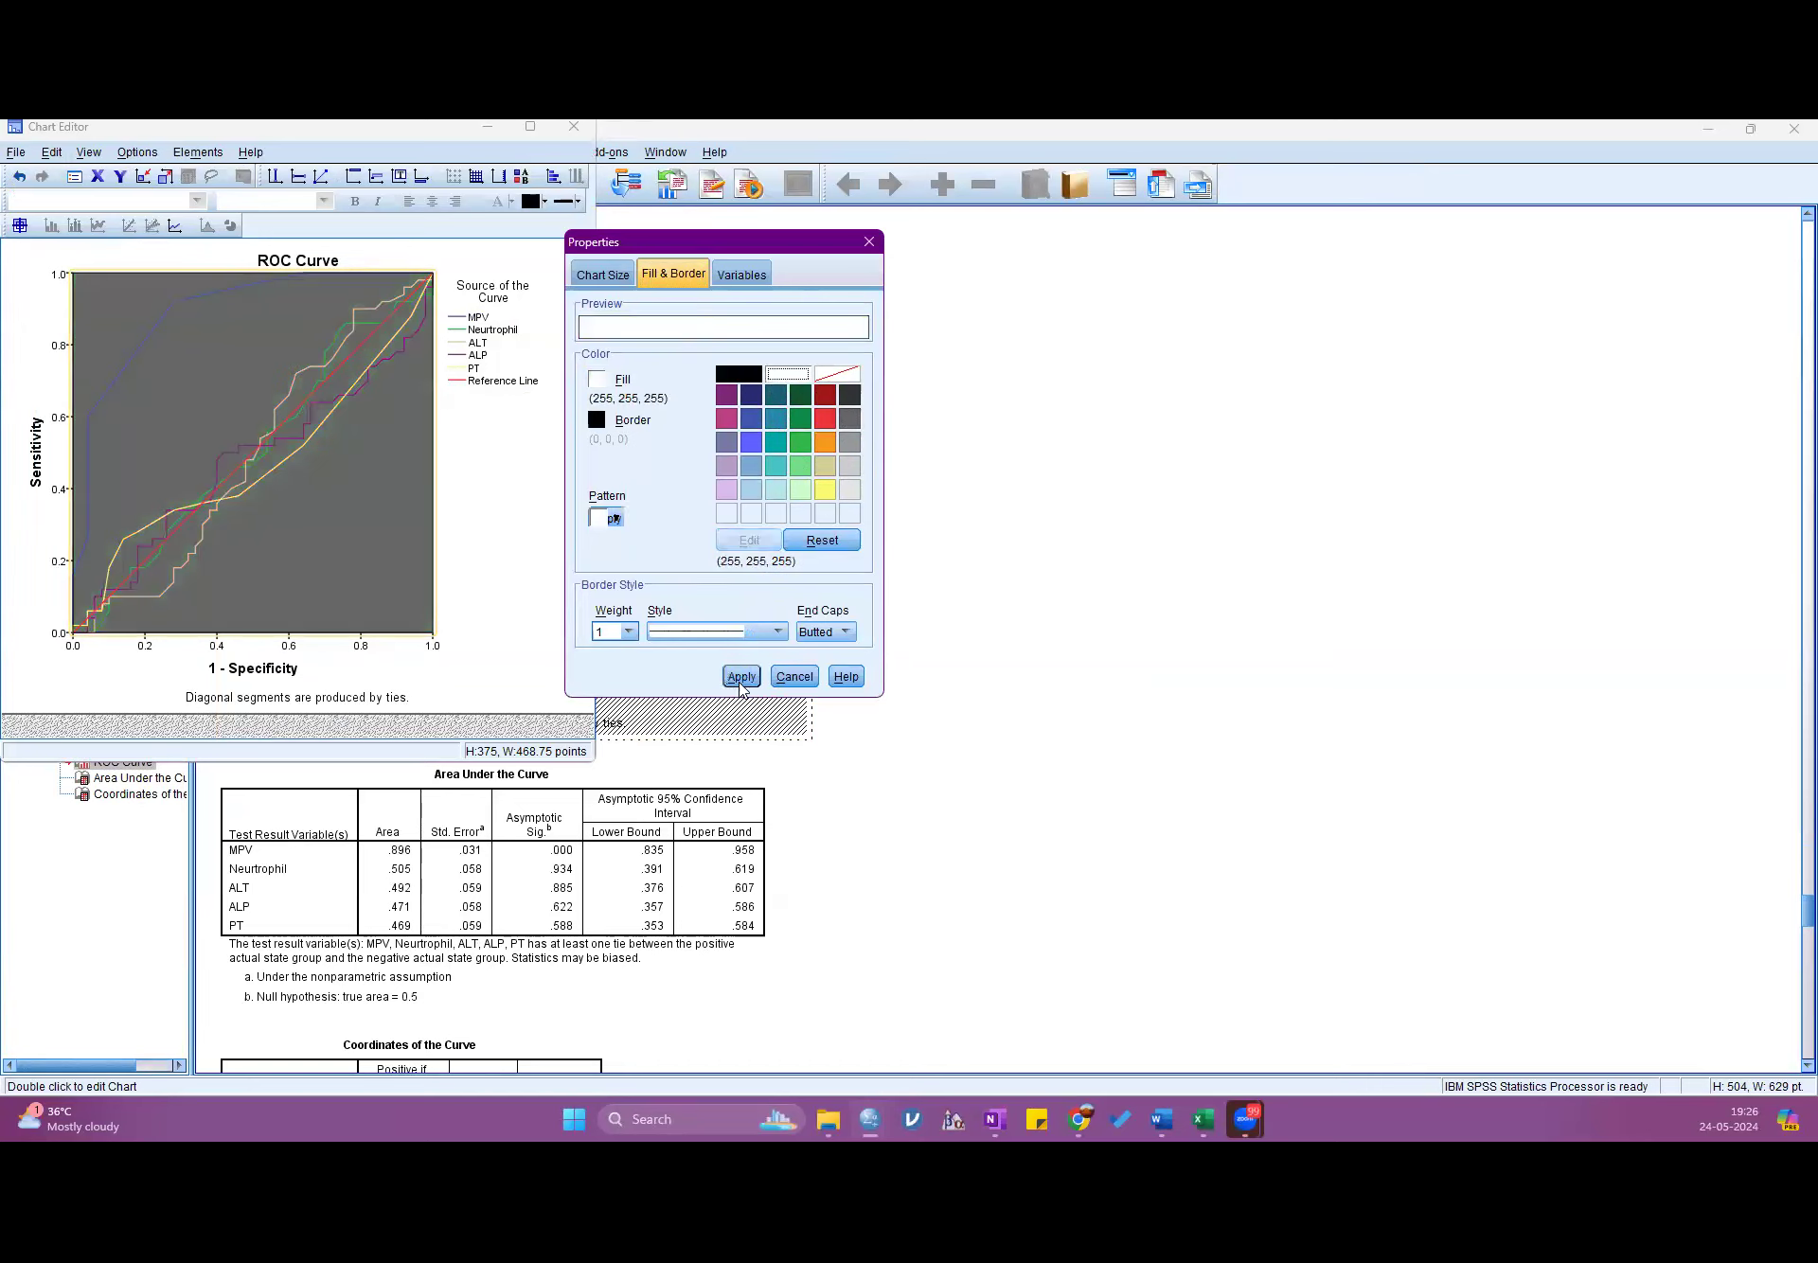
{"action": "left_click", "coordinate": [741, 676]}
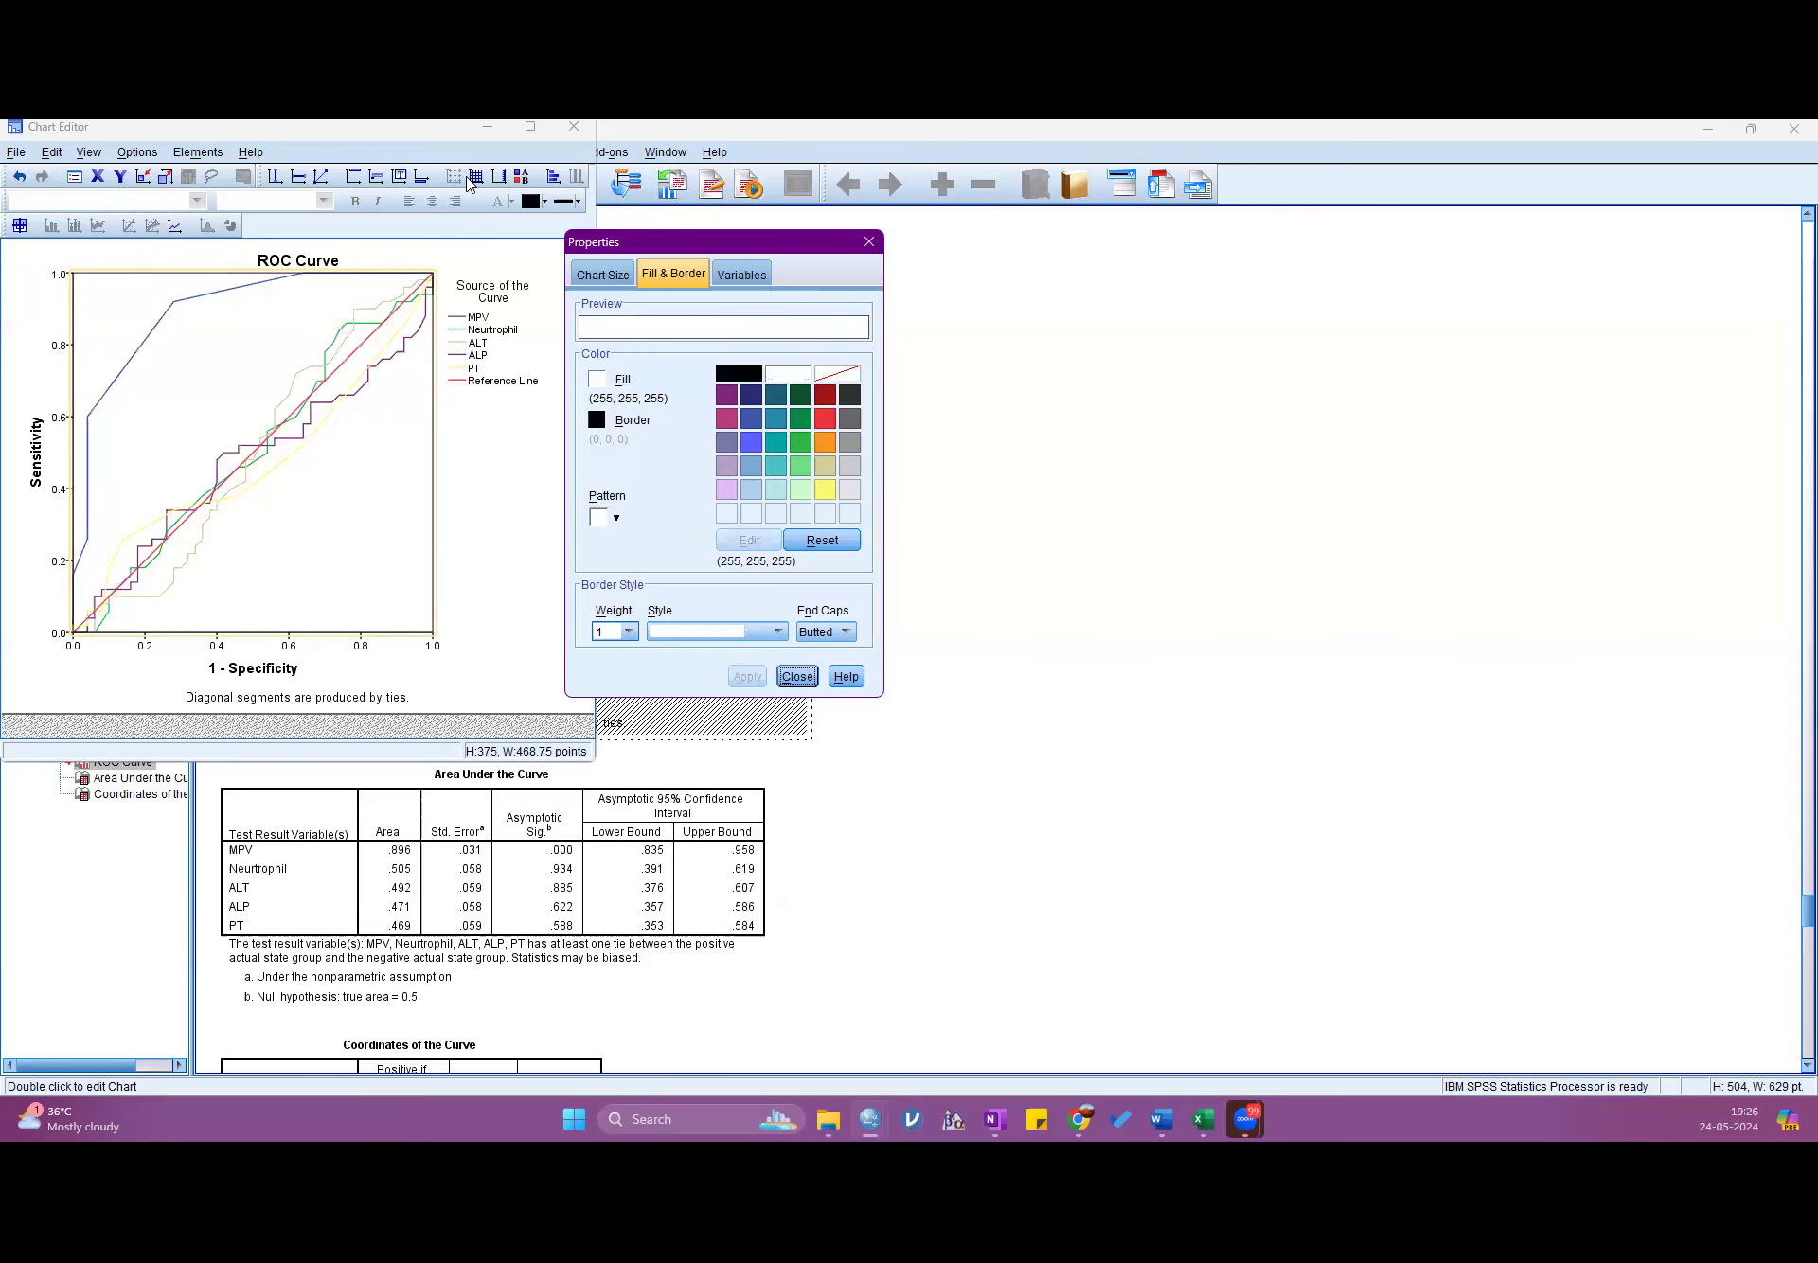
{"action": "left_click", "coordinate": [869, 241]}
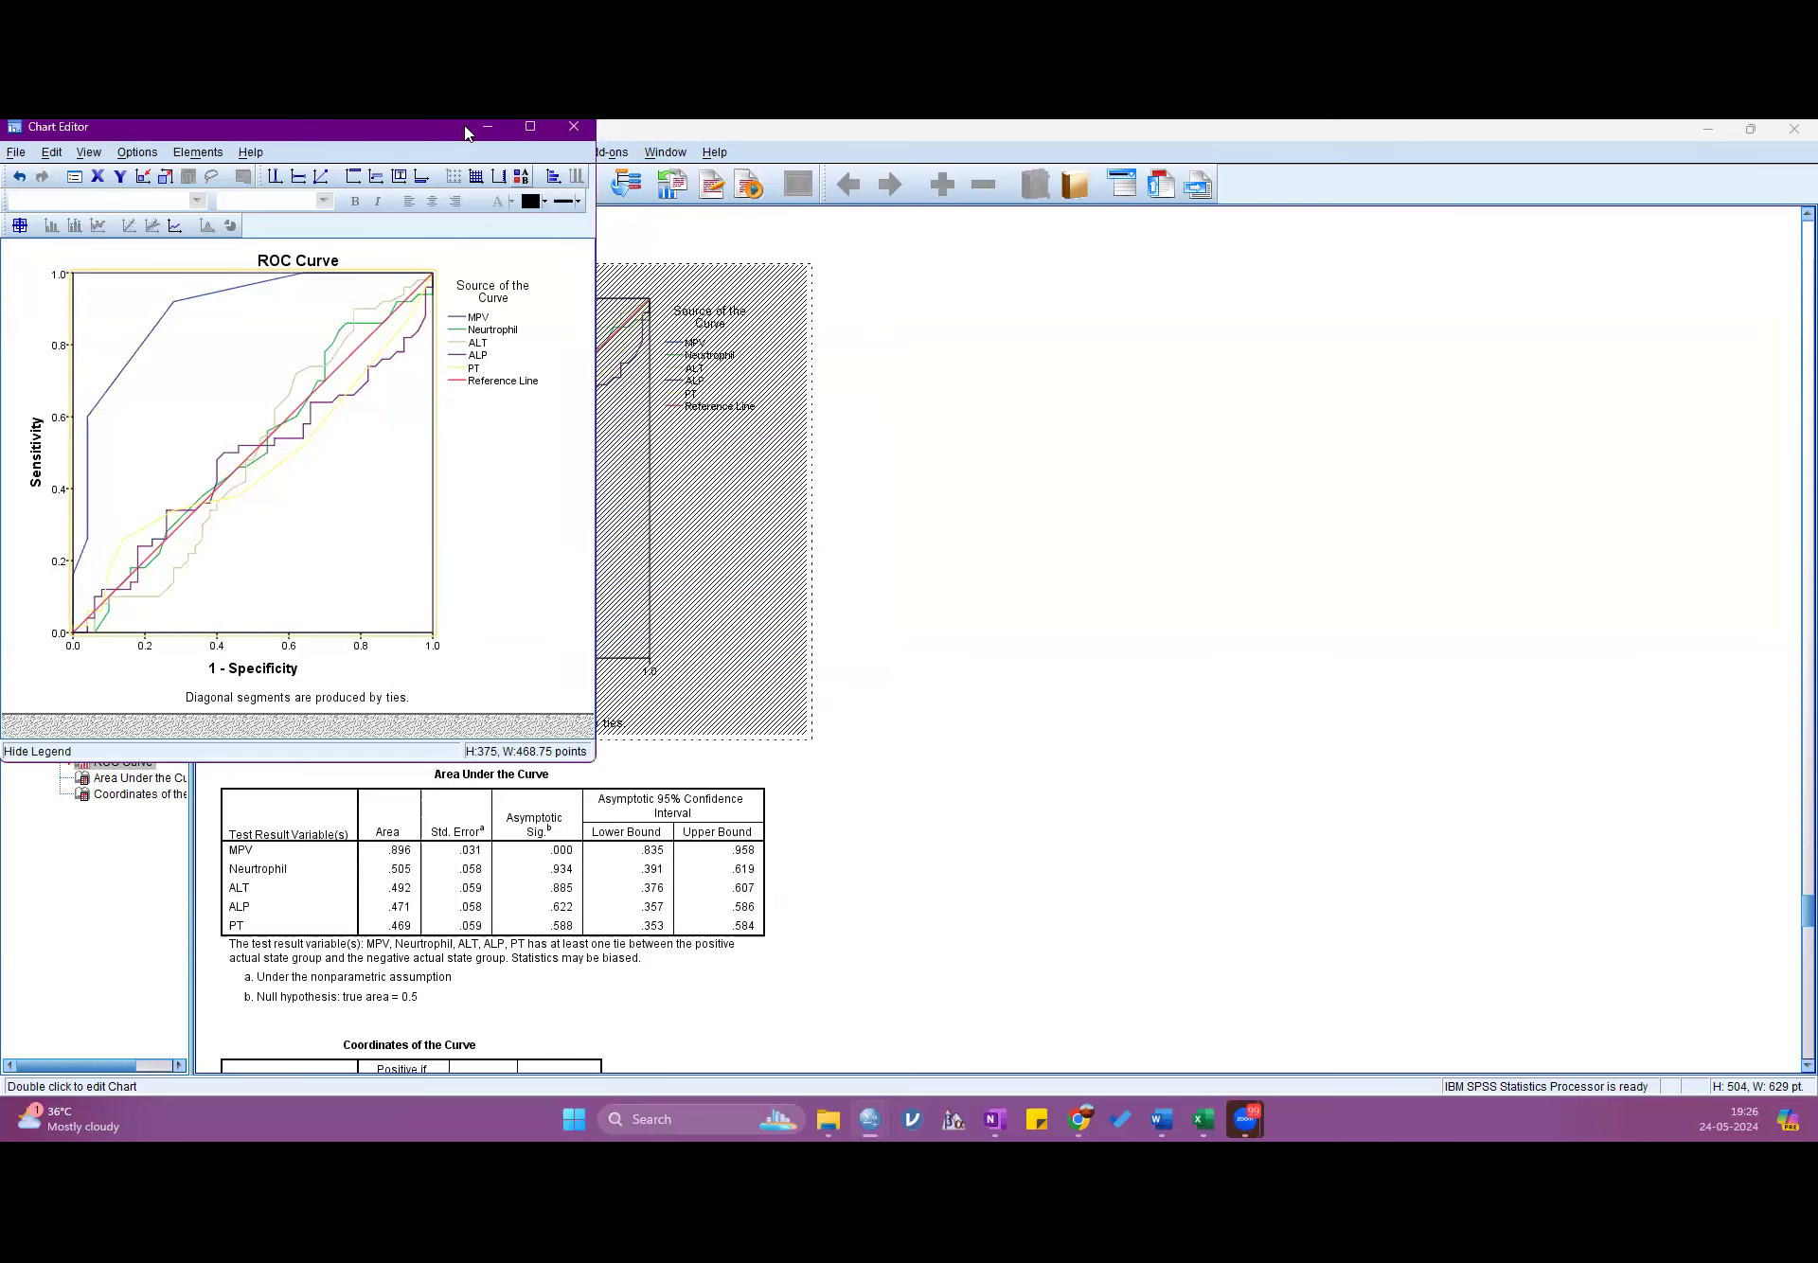
- Maximize the Chart Editor and set the X axis's major increment to 0.1
{"action": "left_click", "coordinate": [528, 127]}
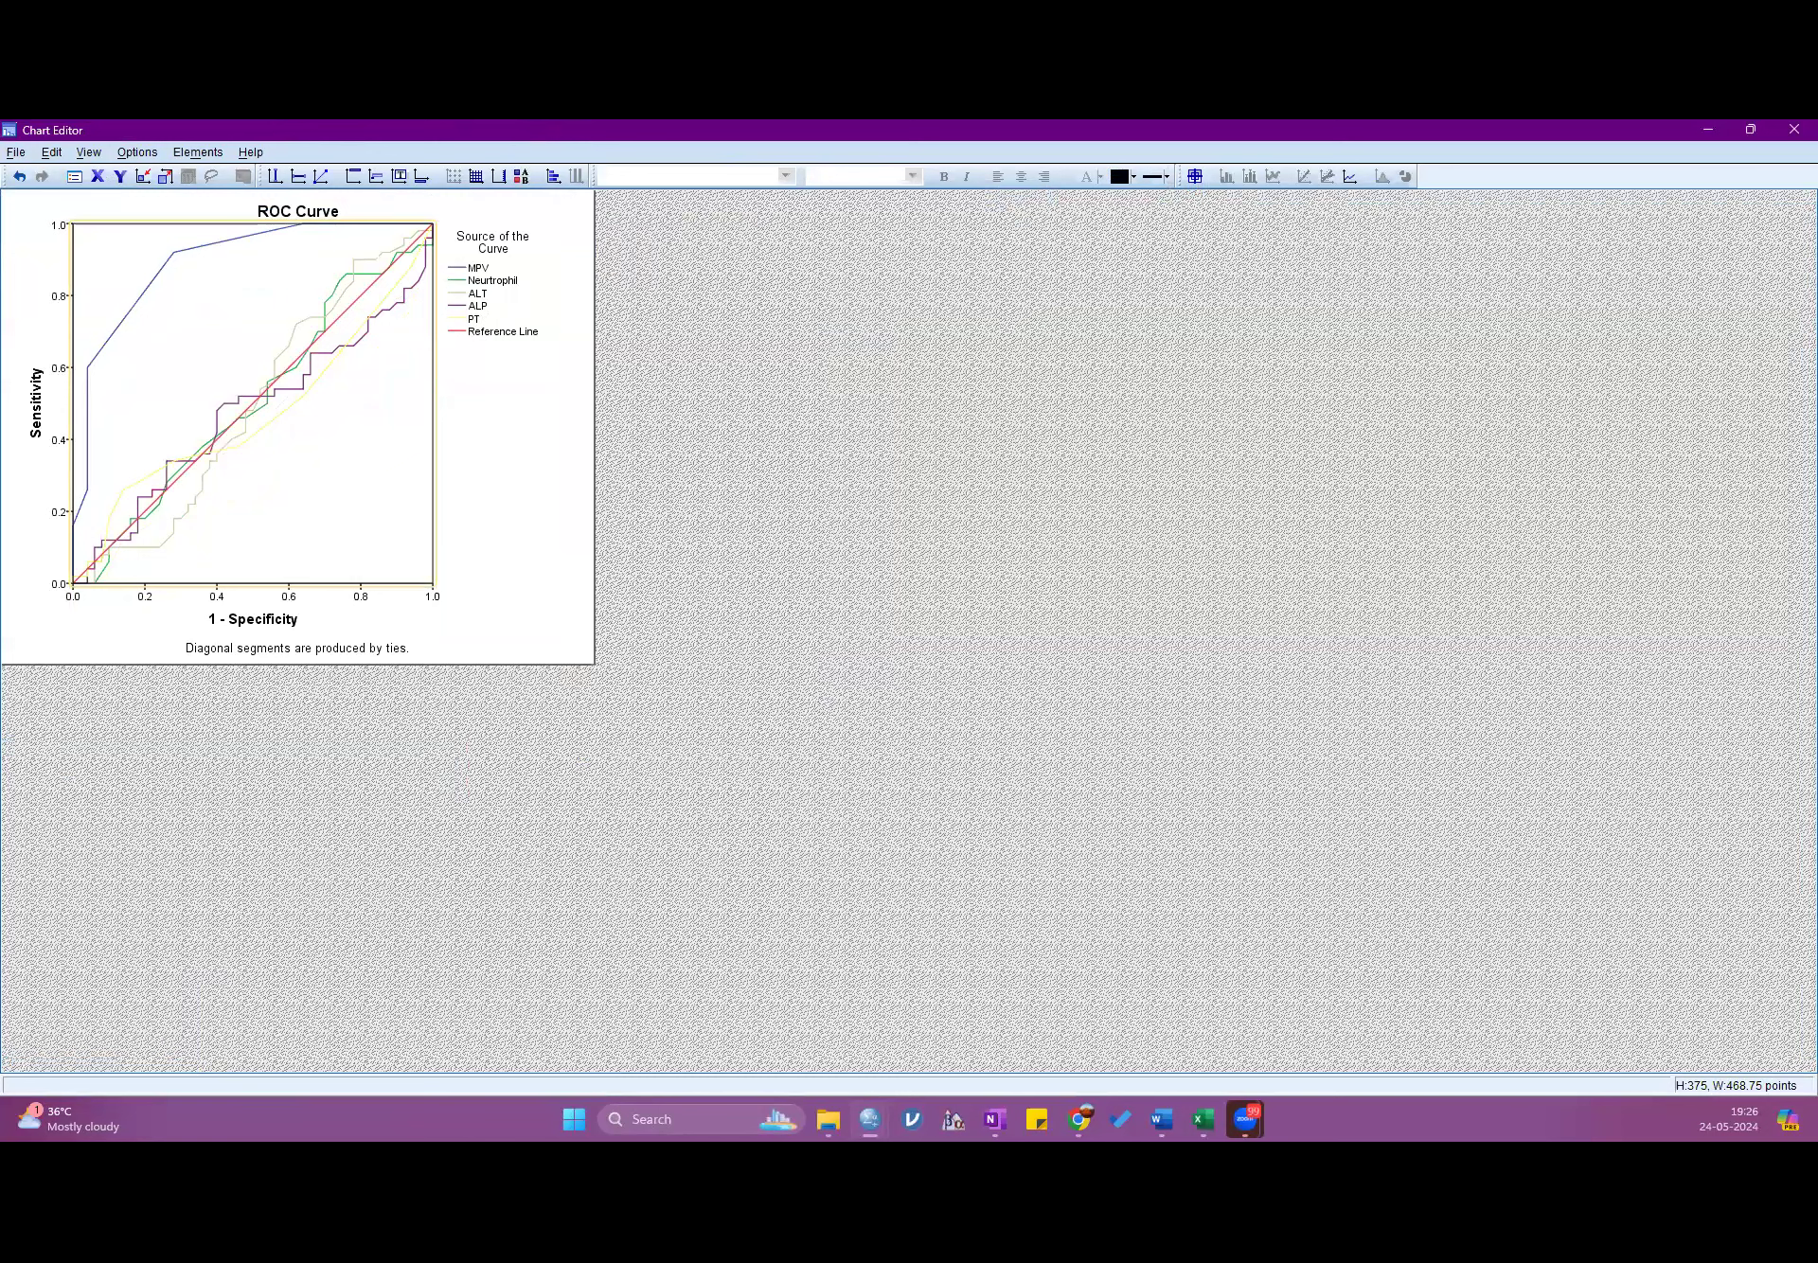
{"action": "left_click", "coordinate": [95, 180]}
{"action": "type", "text": "0"}
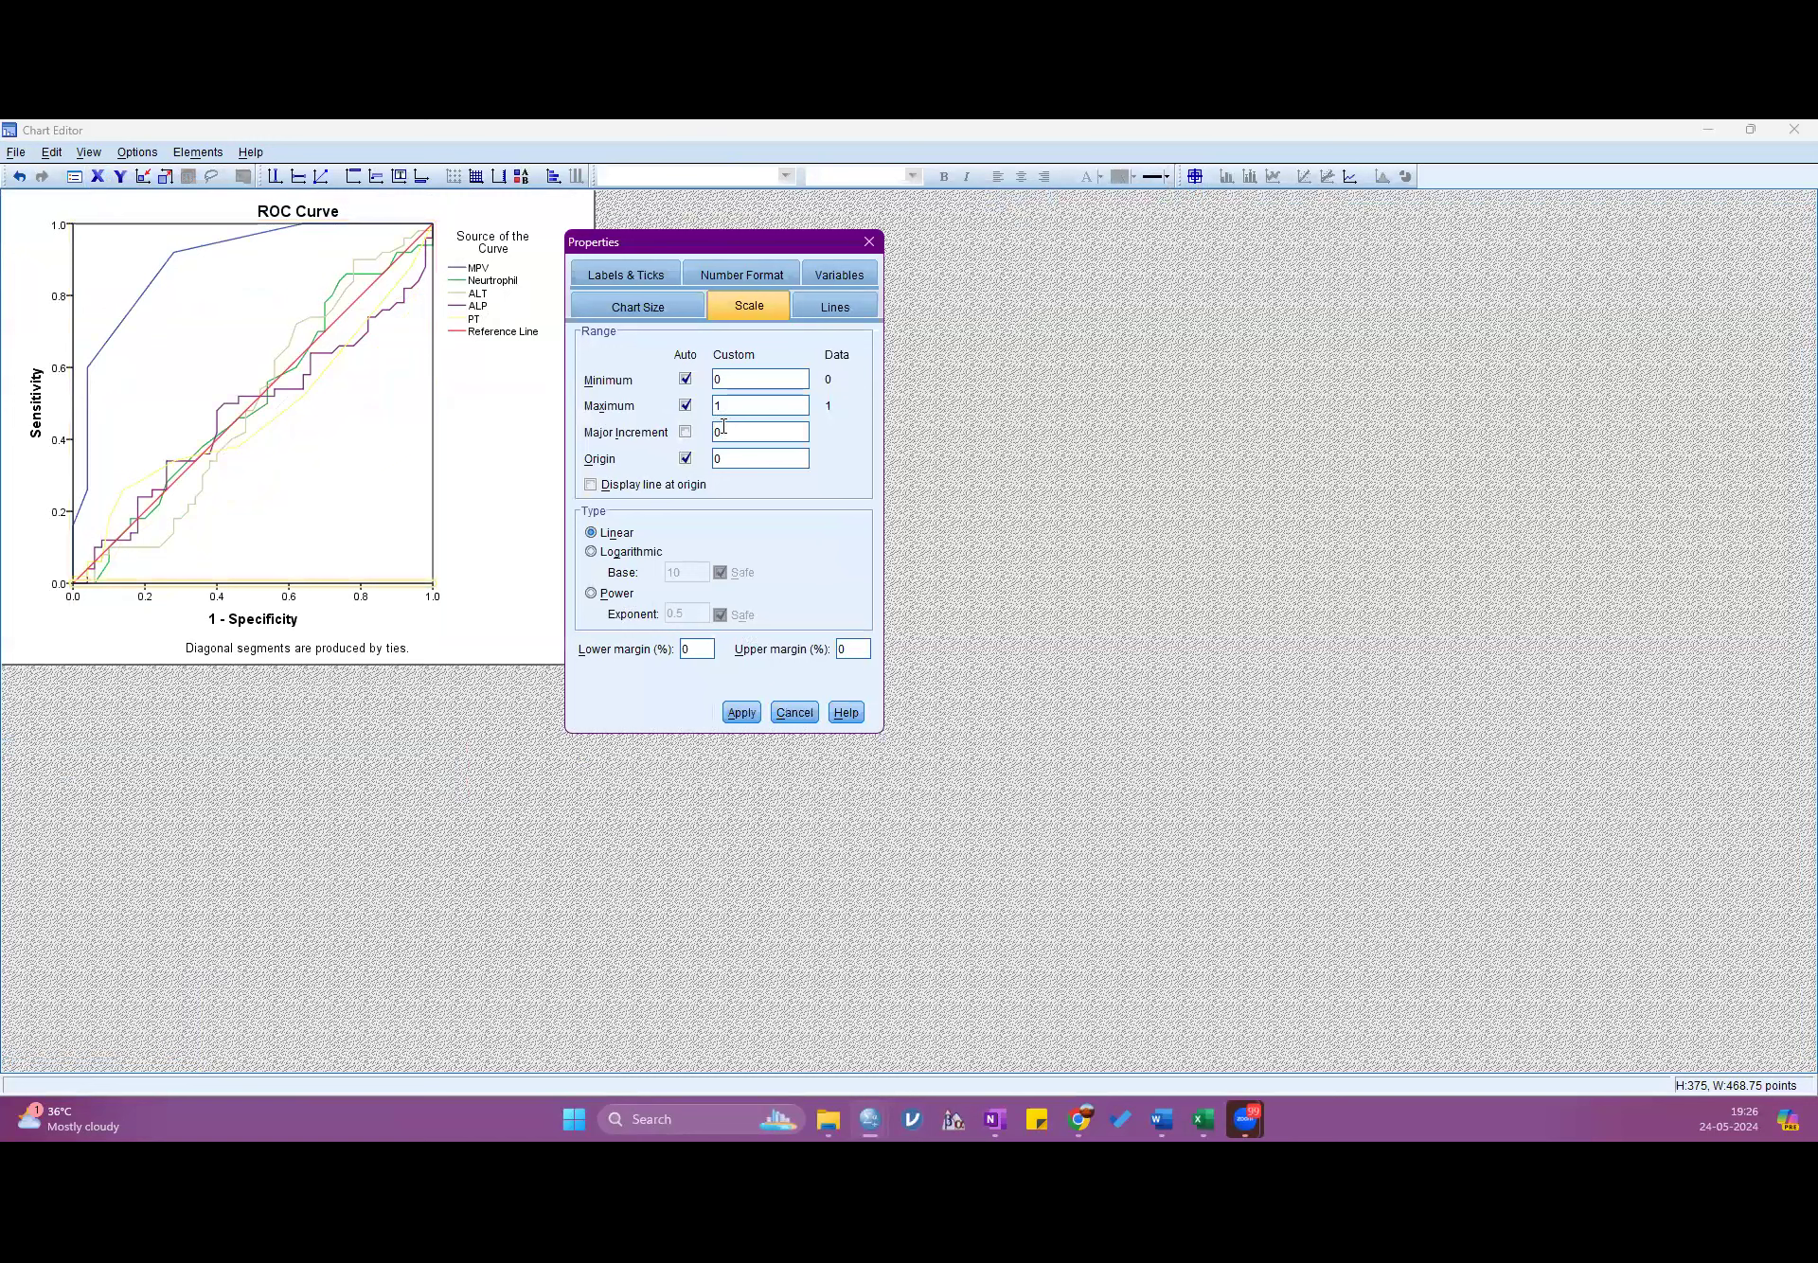
{"action": "type", "text": ".1"}
{"action": "left_click", "coordinate": [753, 716]}
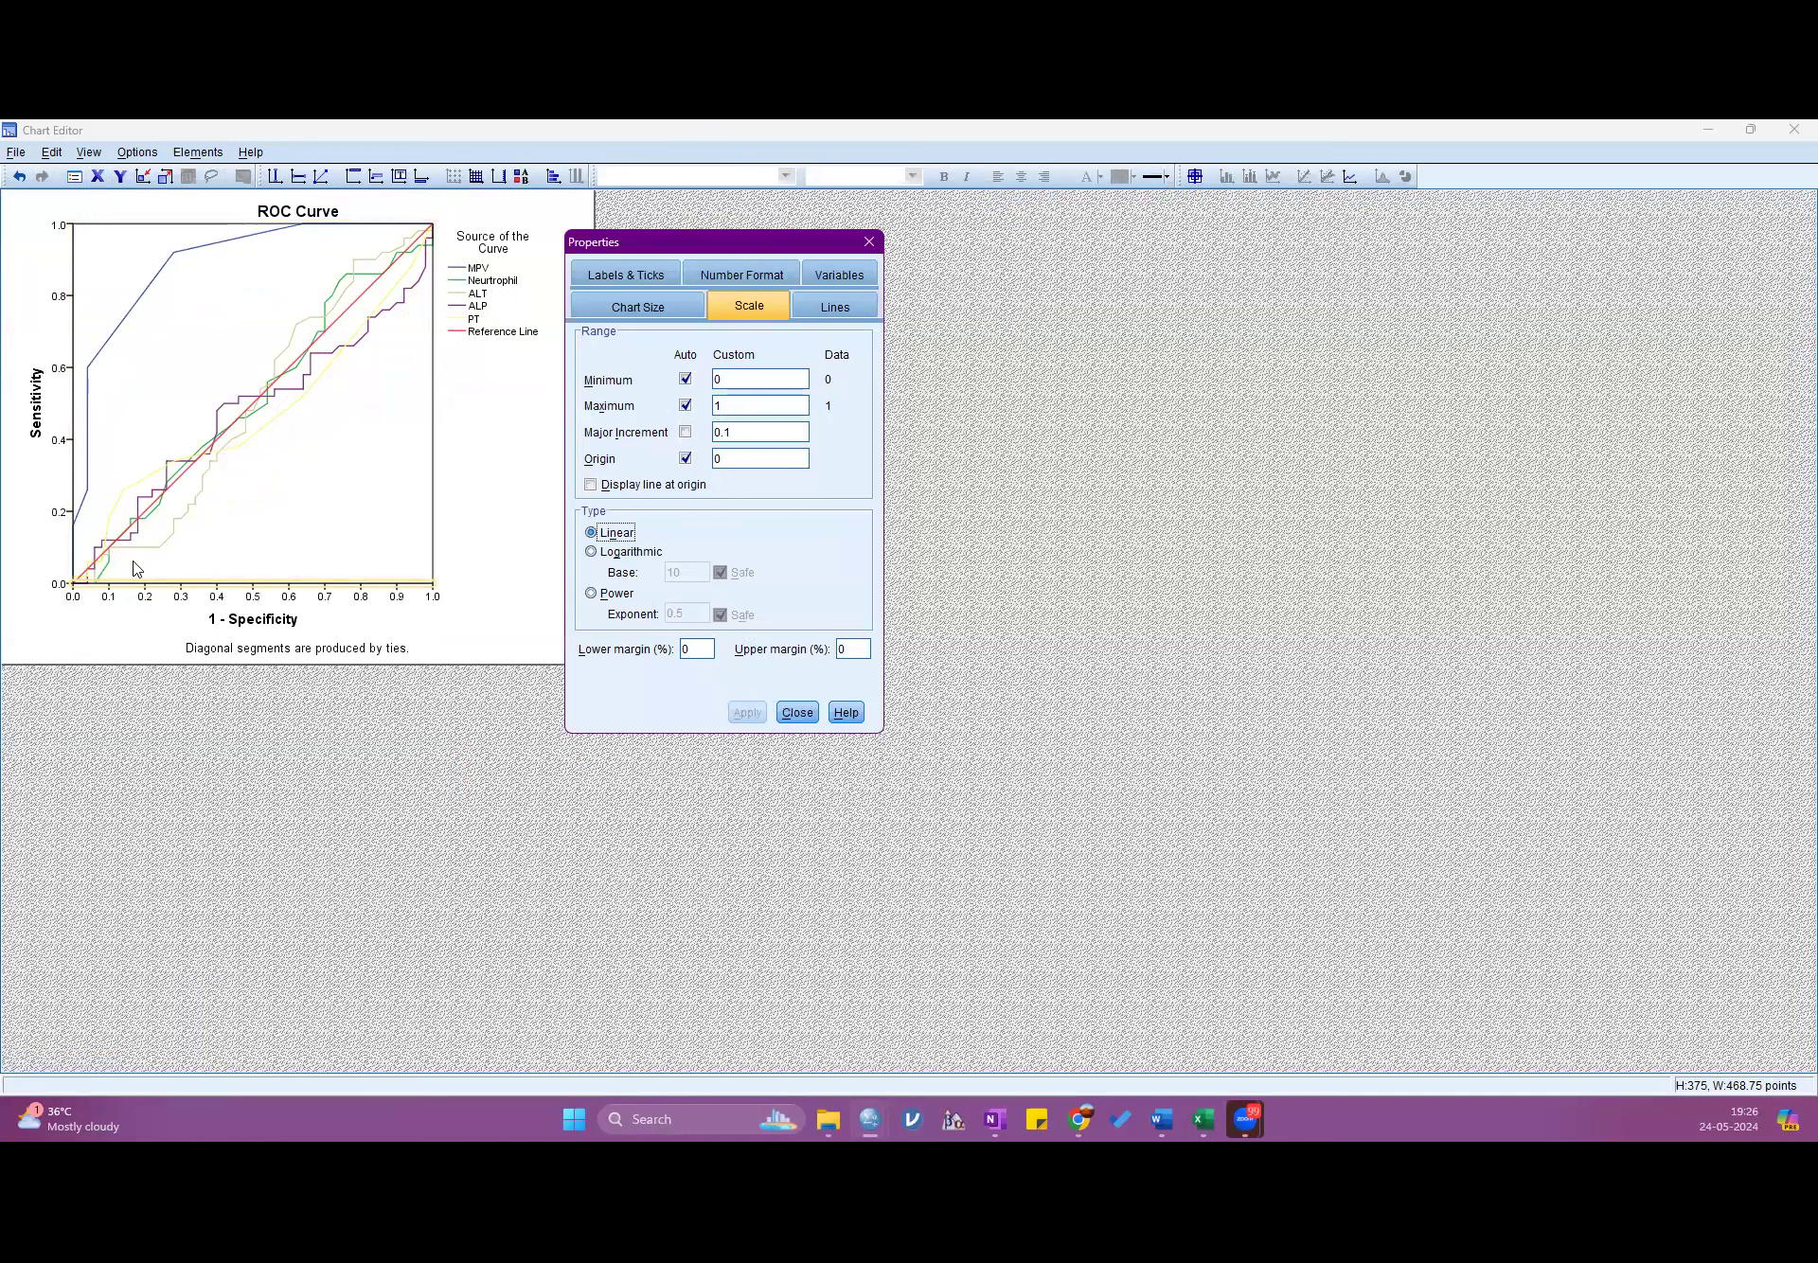
- Set the Y axis's major increment to 0.1 and minimize the Chart Editor
{"action": "left_click", "coordinate": [126, 183]}
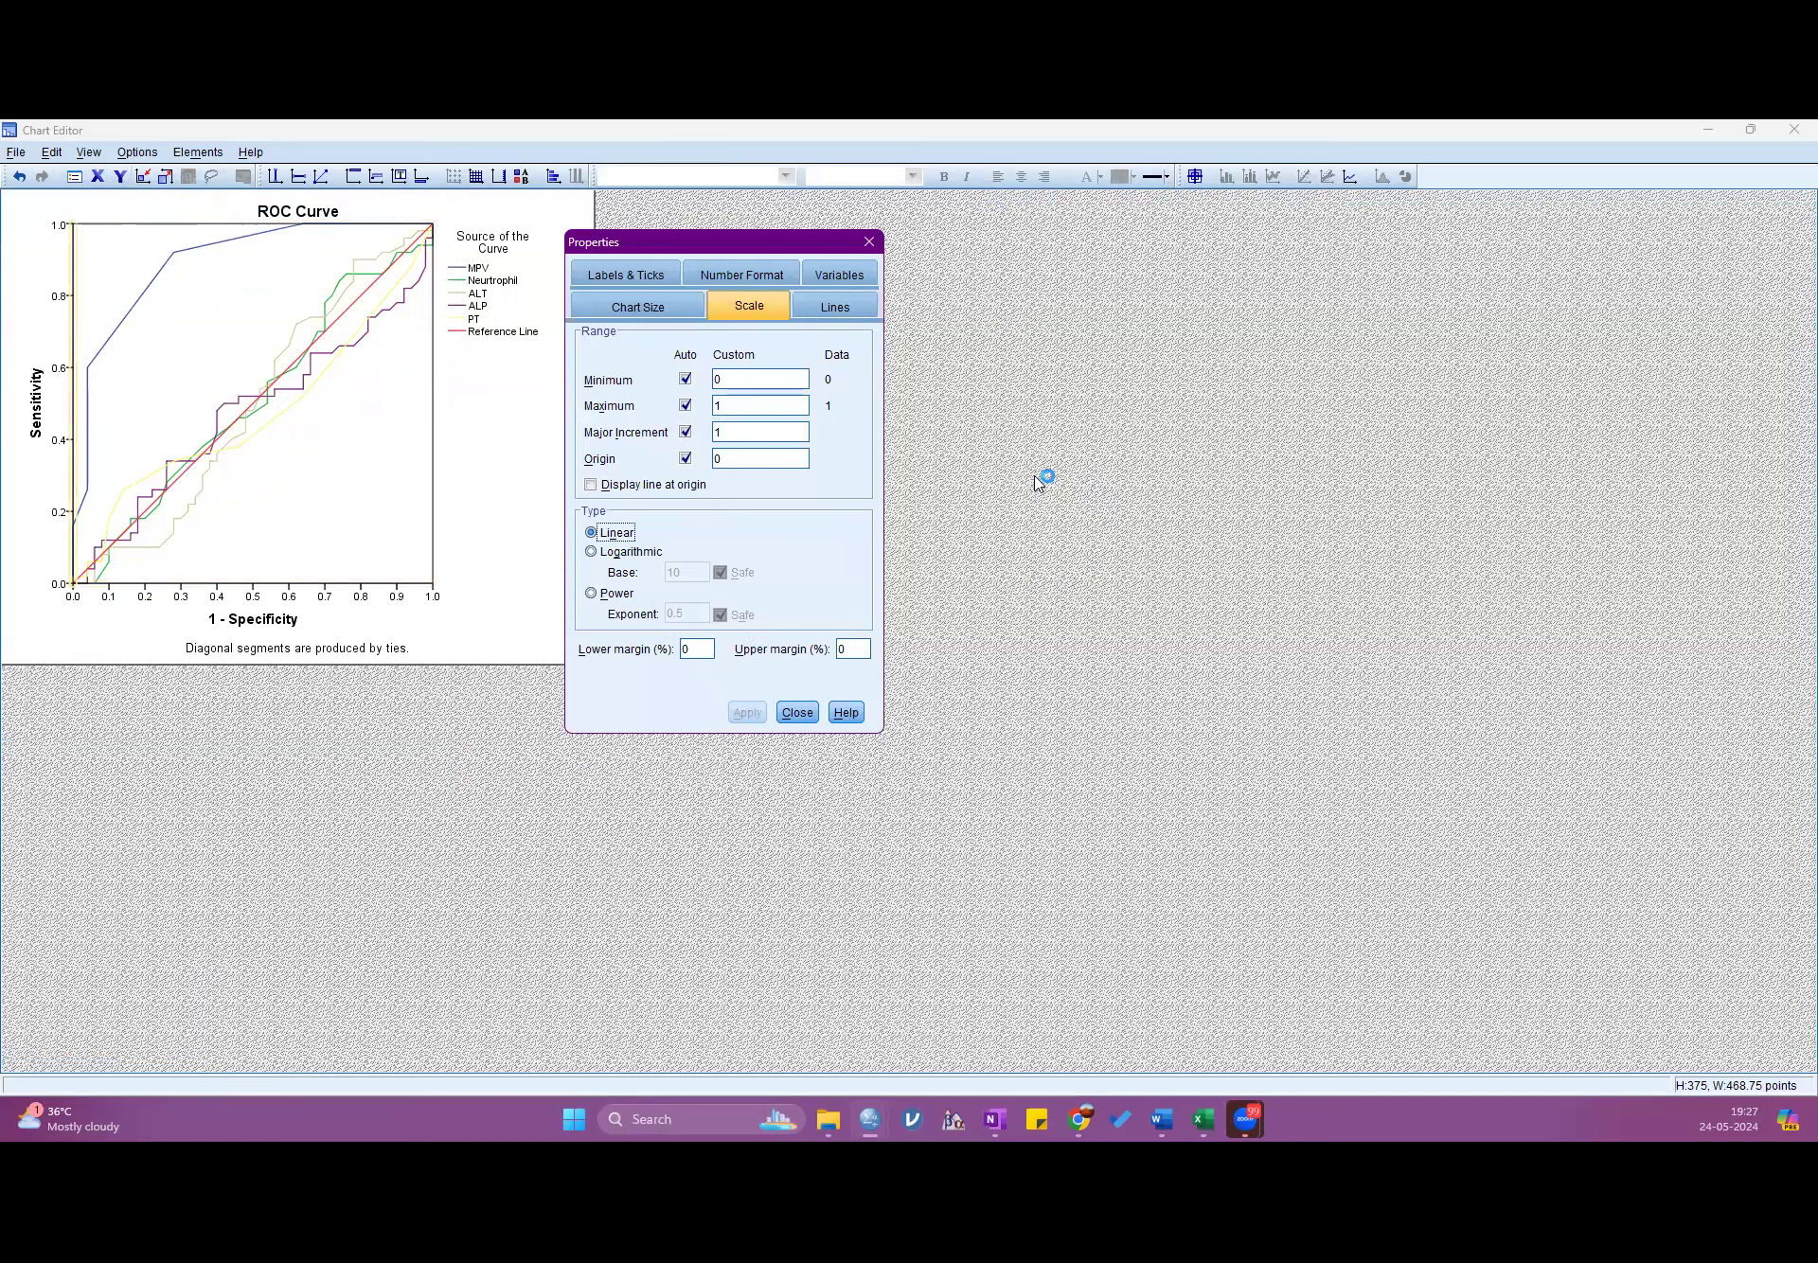
{"action": "left_click", "coordinate": [742, 434]}
{"action": "key", "text": "BackSpace"}
{"action": "type", "text": "0.1"}
{"action": "left_click", "coordinate": [747, 712]}
{"action": "left_click", "coordinate": [797, 713]}
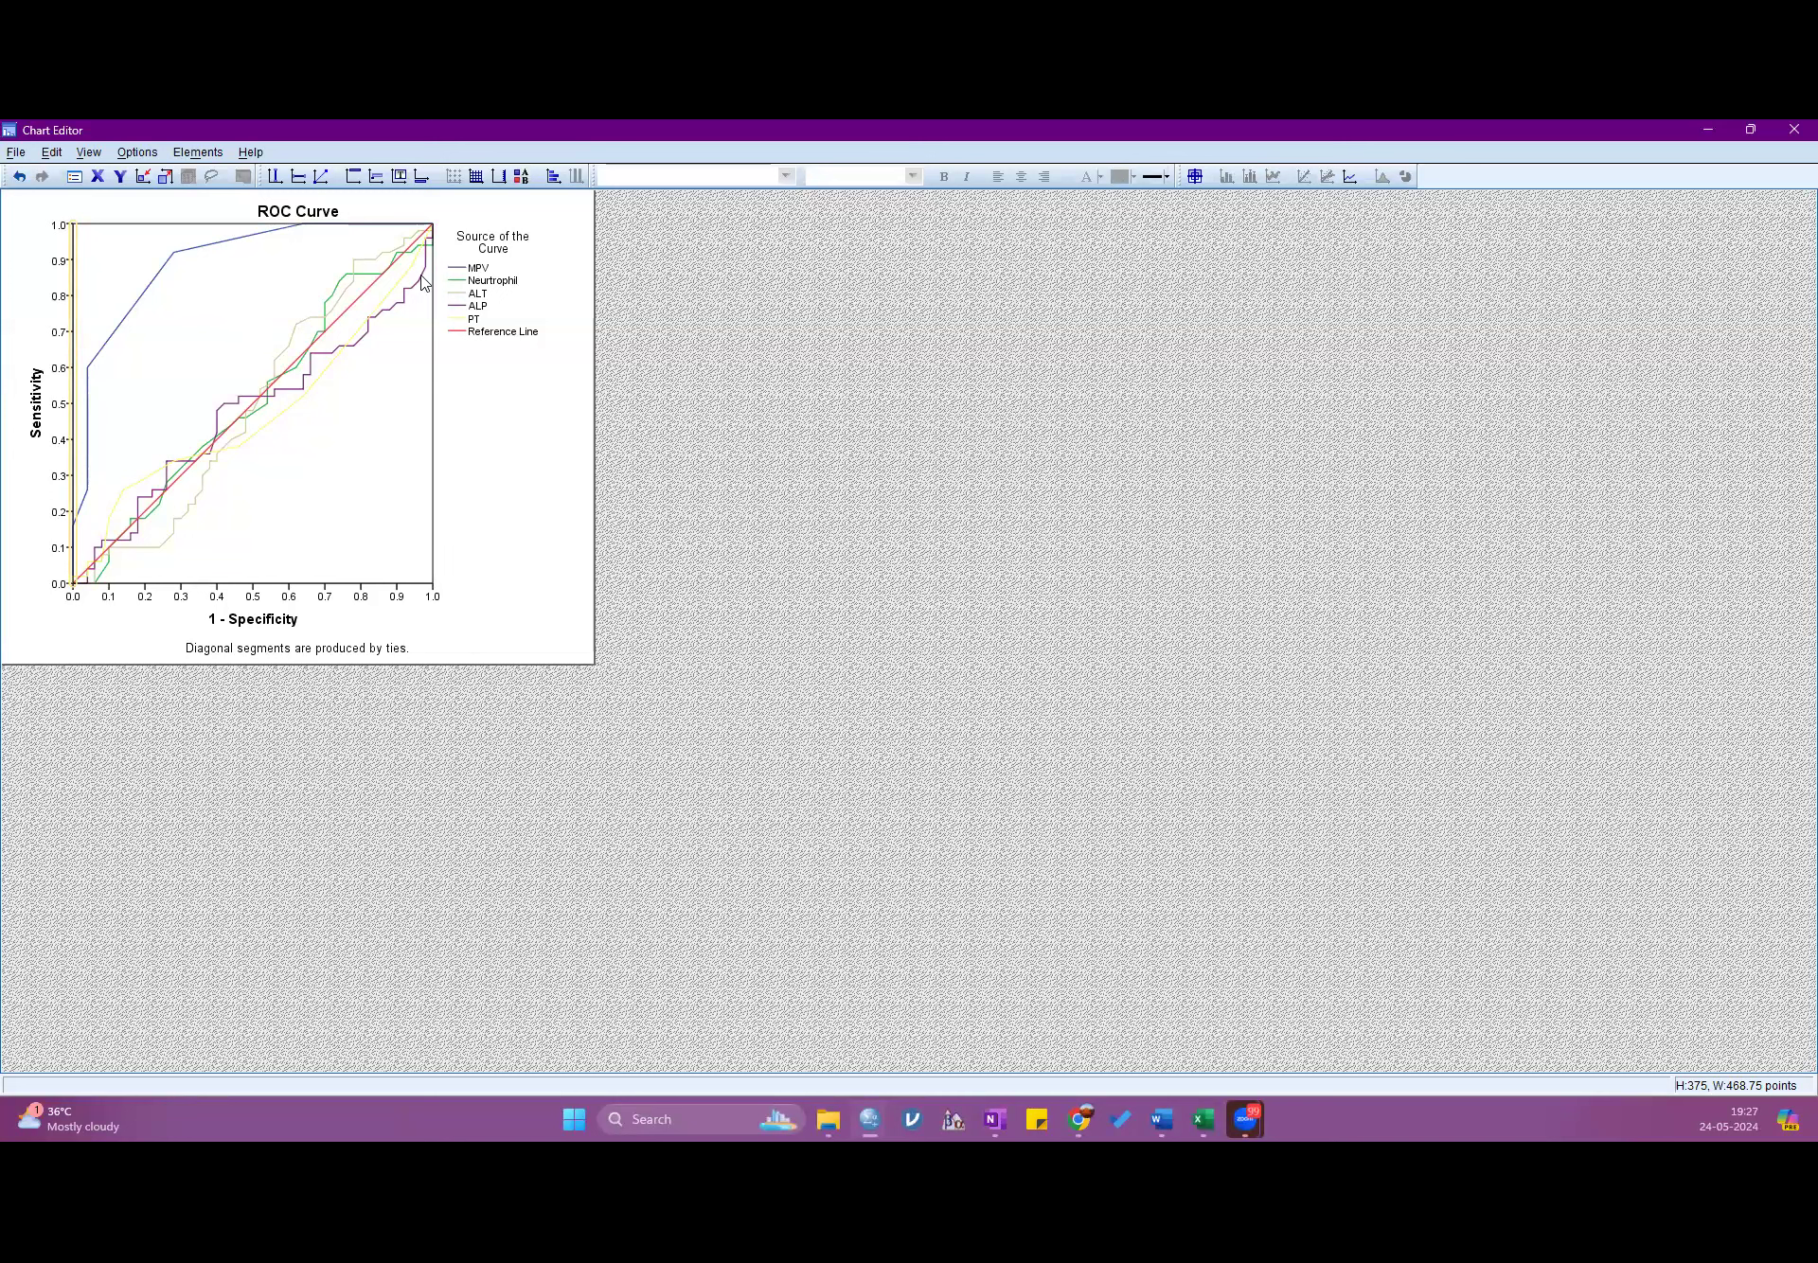
{"action": "left_click", "coordinate": [1709, 135]}
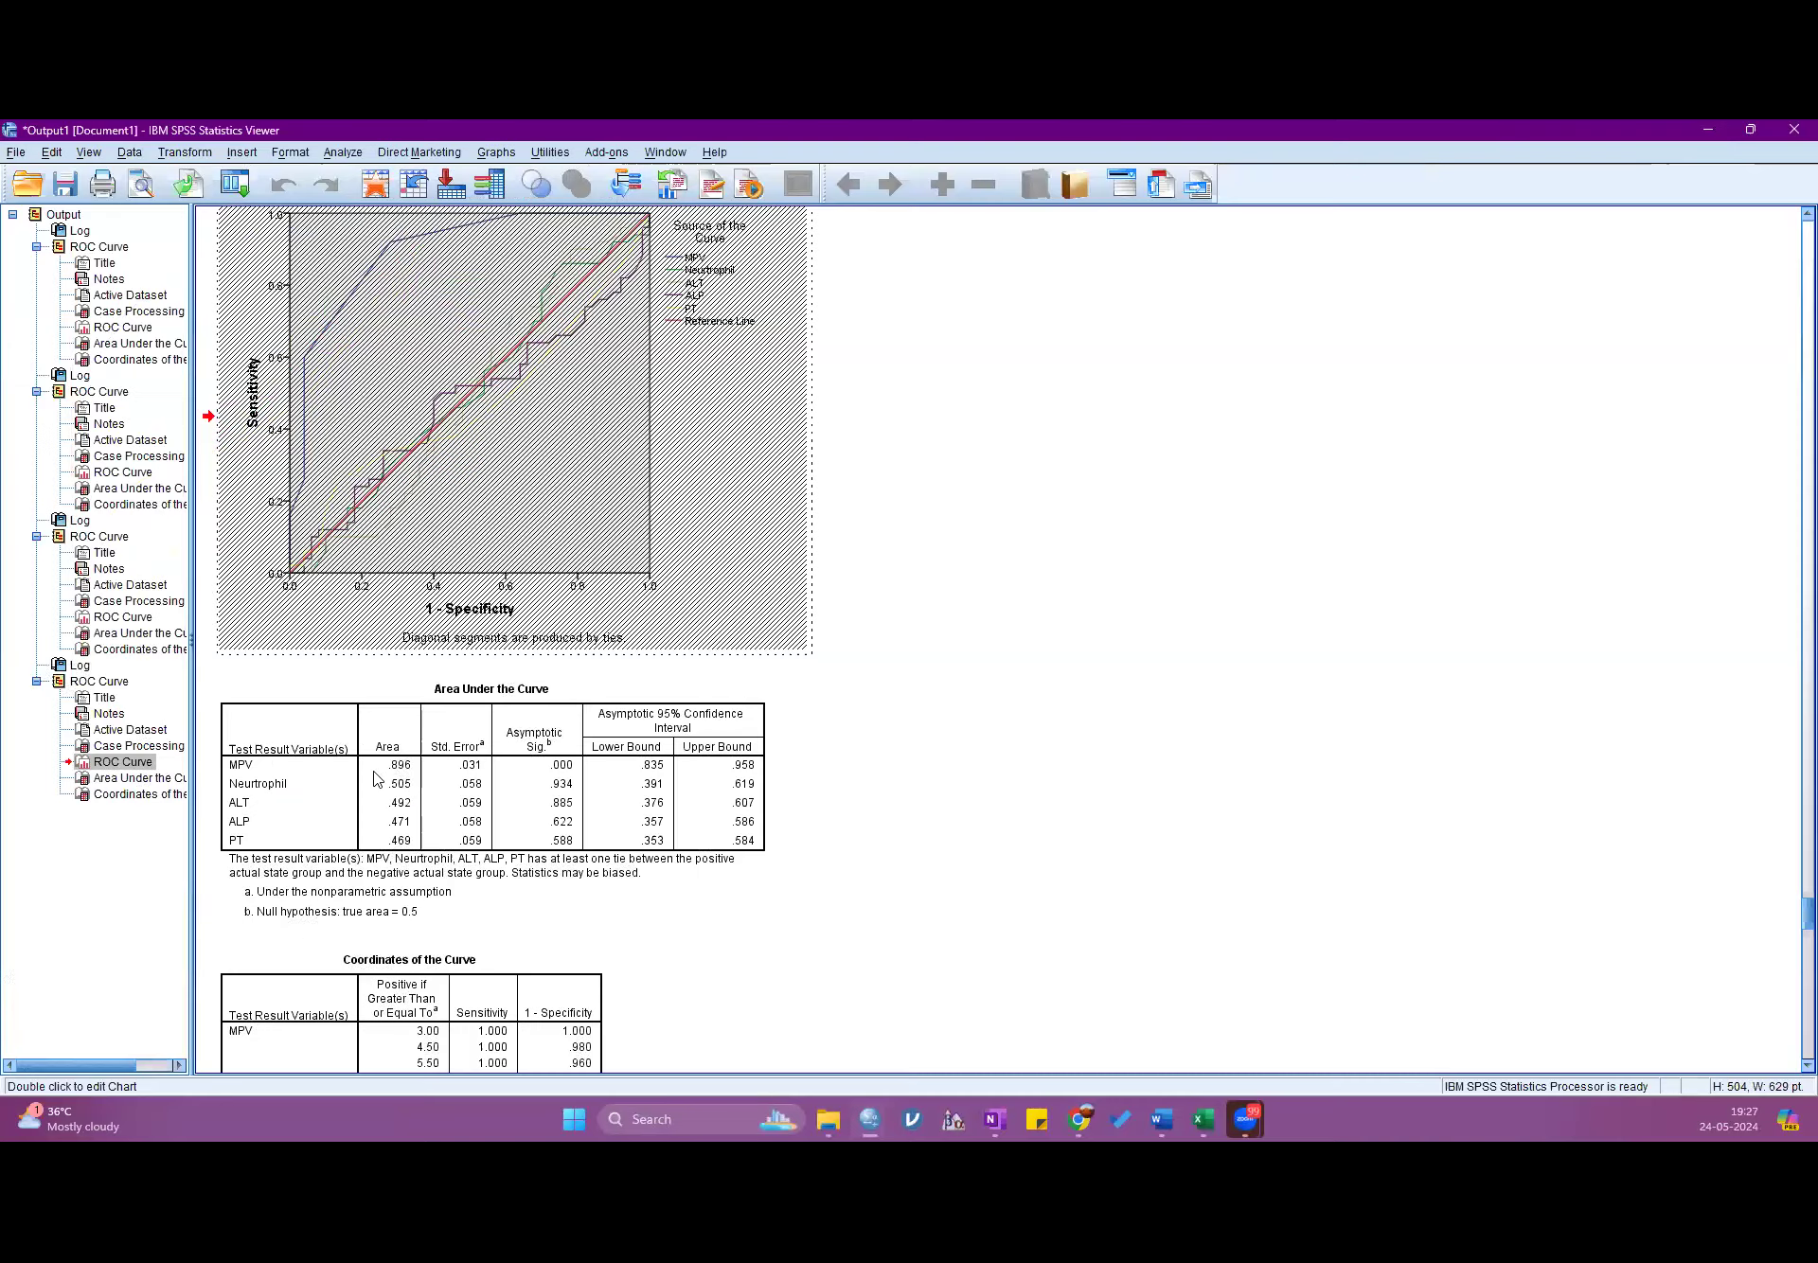
- Examine the reformatted ROC chart together with the Area Under the Curve table
{"action": "left_click", "coordinate": [403, 729]}
{"action": "key", "text": "alt+Tab"}
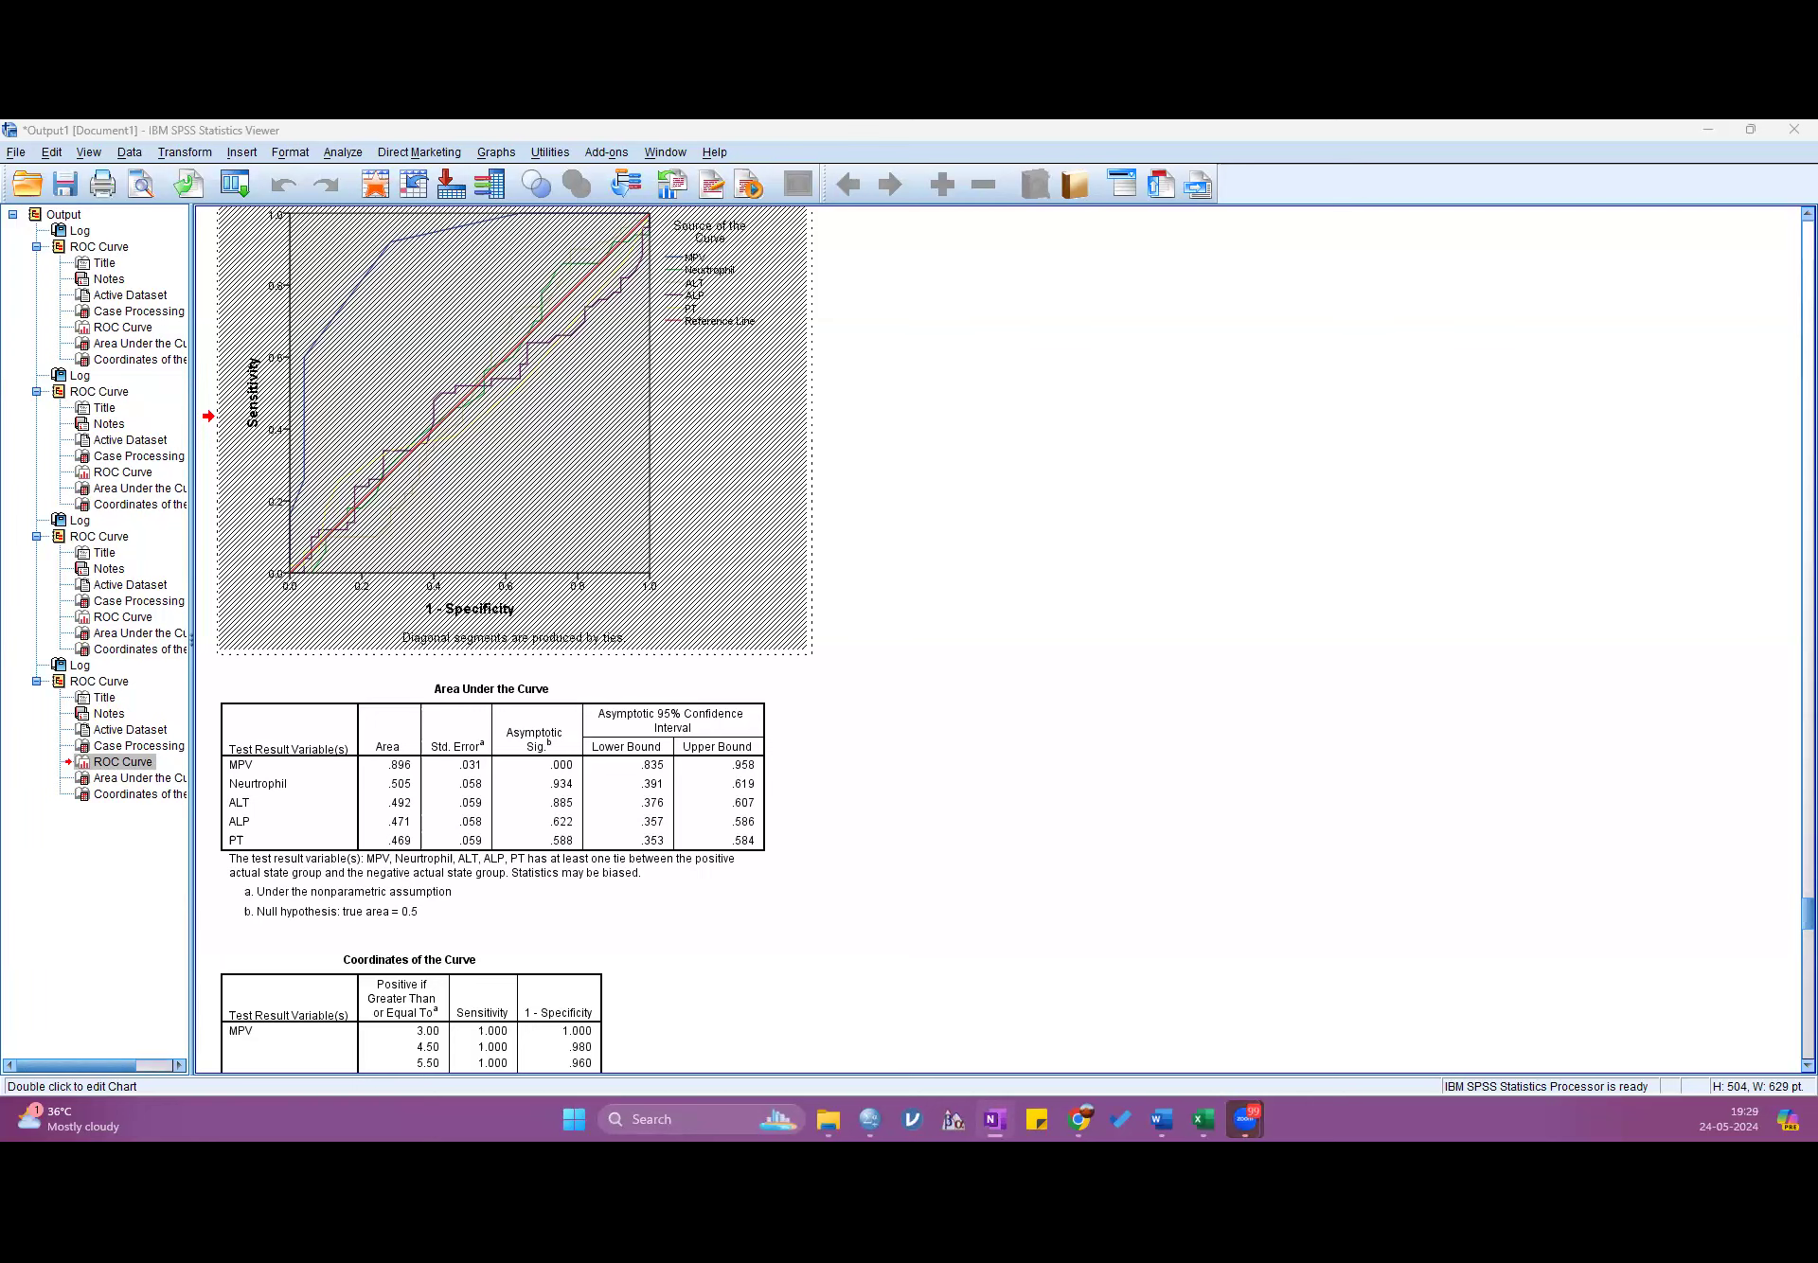
{"action": "left_click", "coordinate": [955, 533]}
{"action": "scroll", "coordinate": [946, 533], "scroll_direction": "up", "scroll_amount": 7}
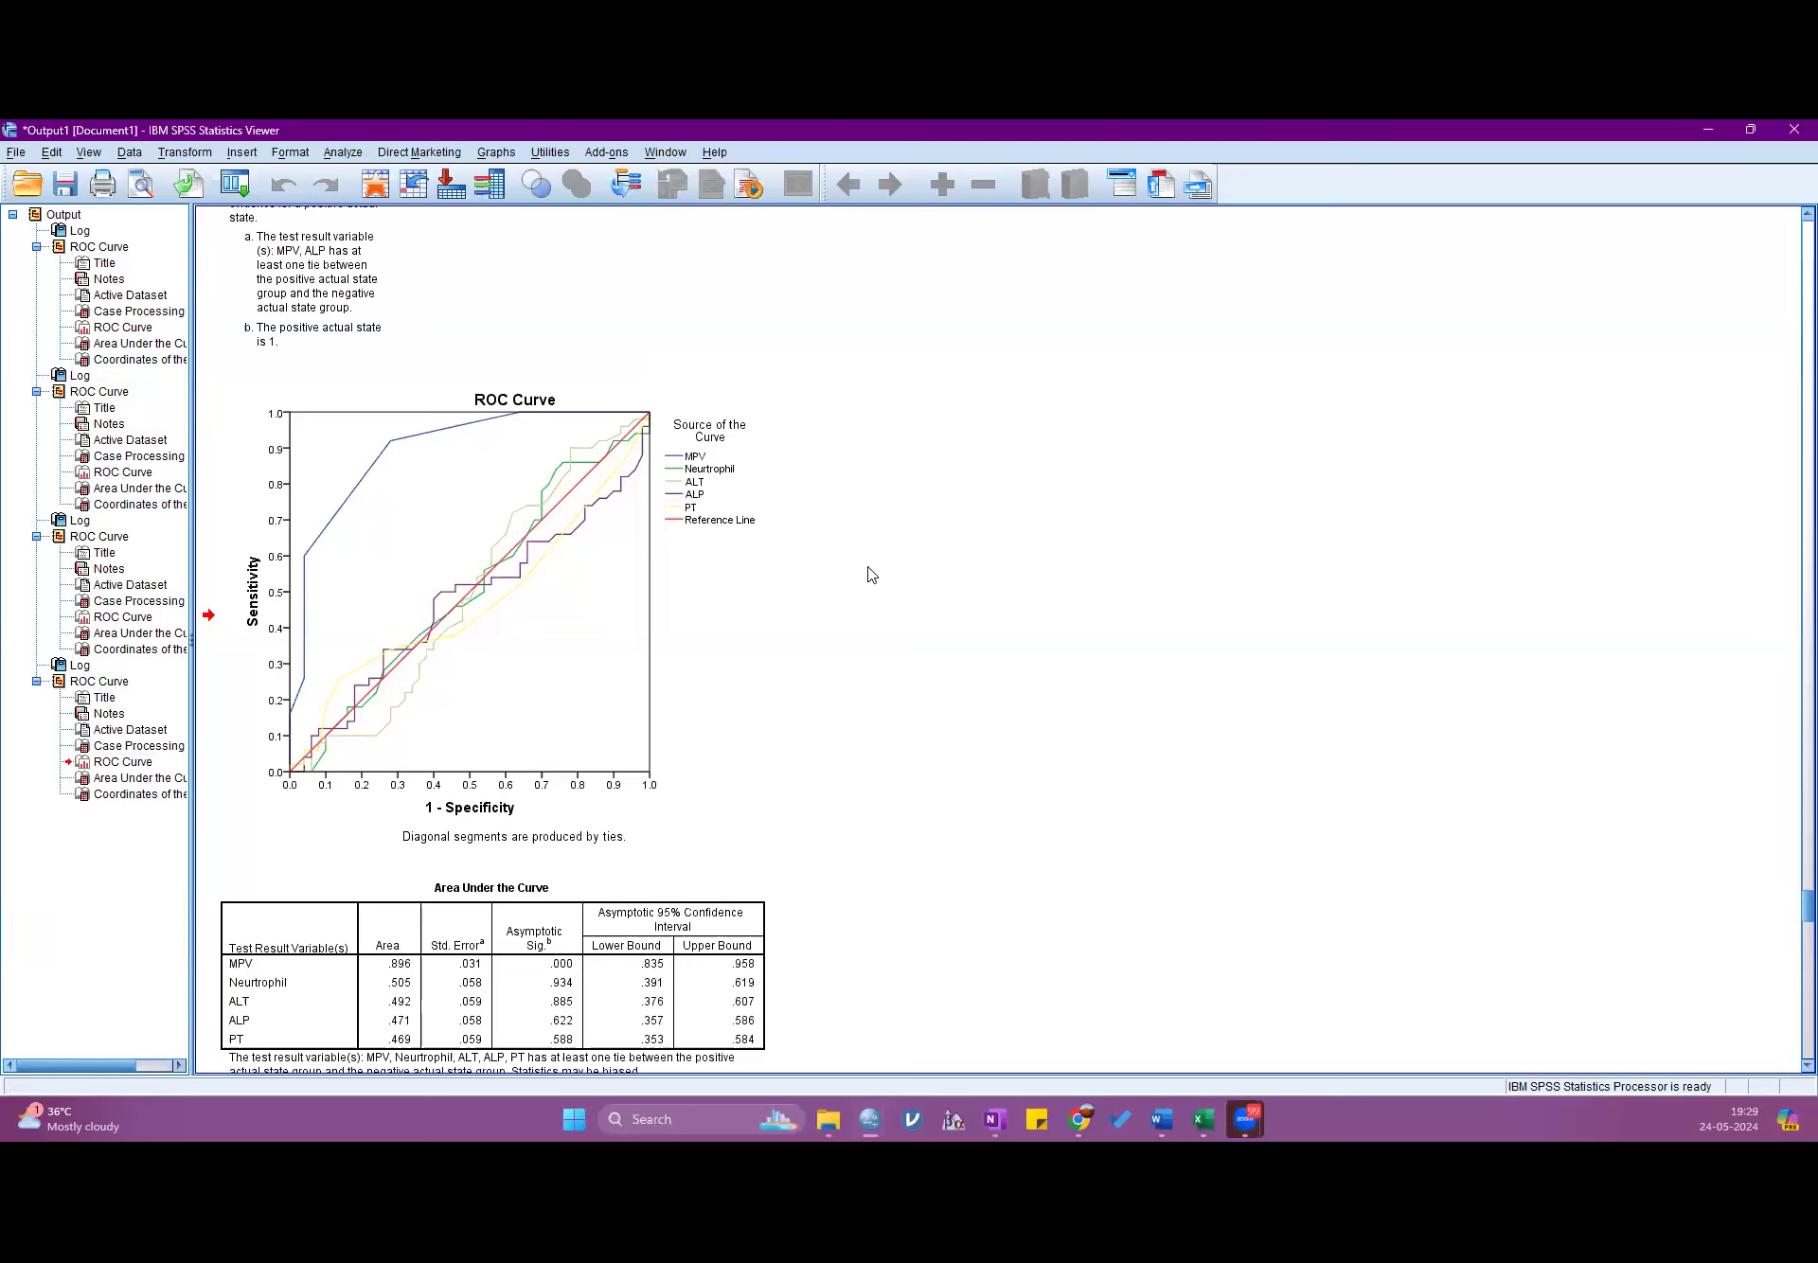
{"action": "left_click", "coordinate": [266, 982]}
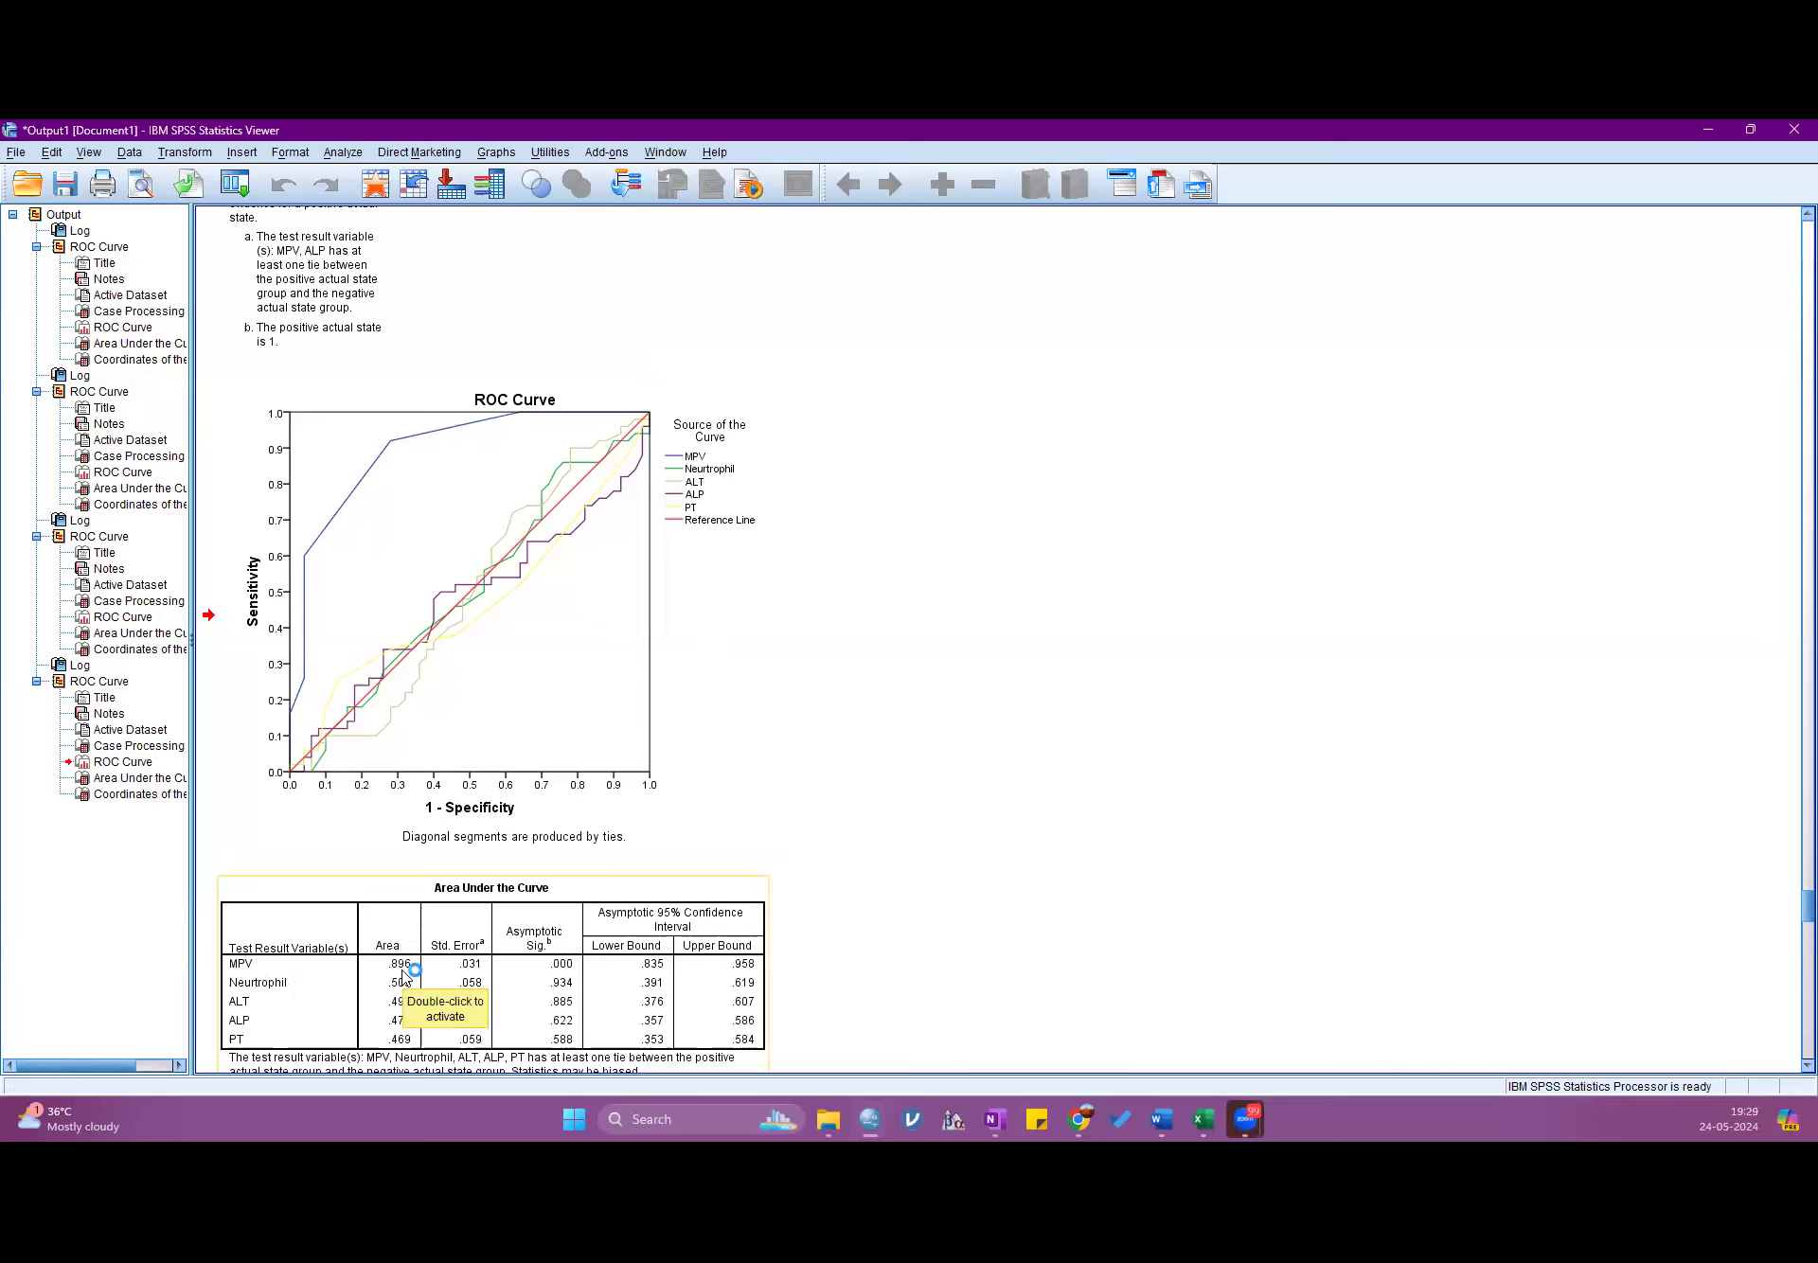
{"action": "left_click", "coordinate": [1136, 852]}
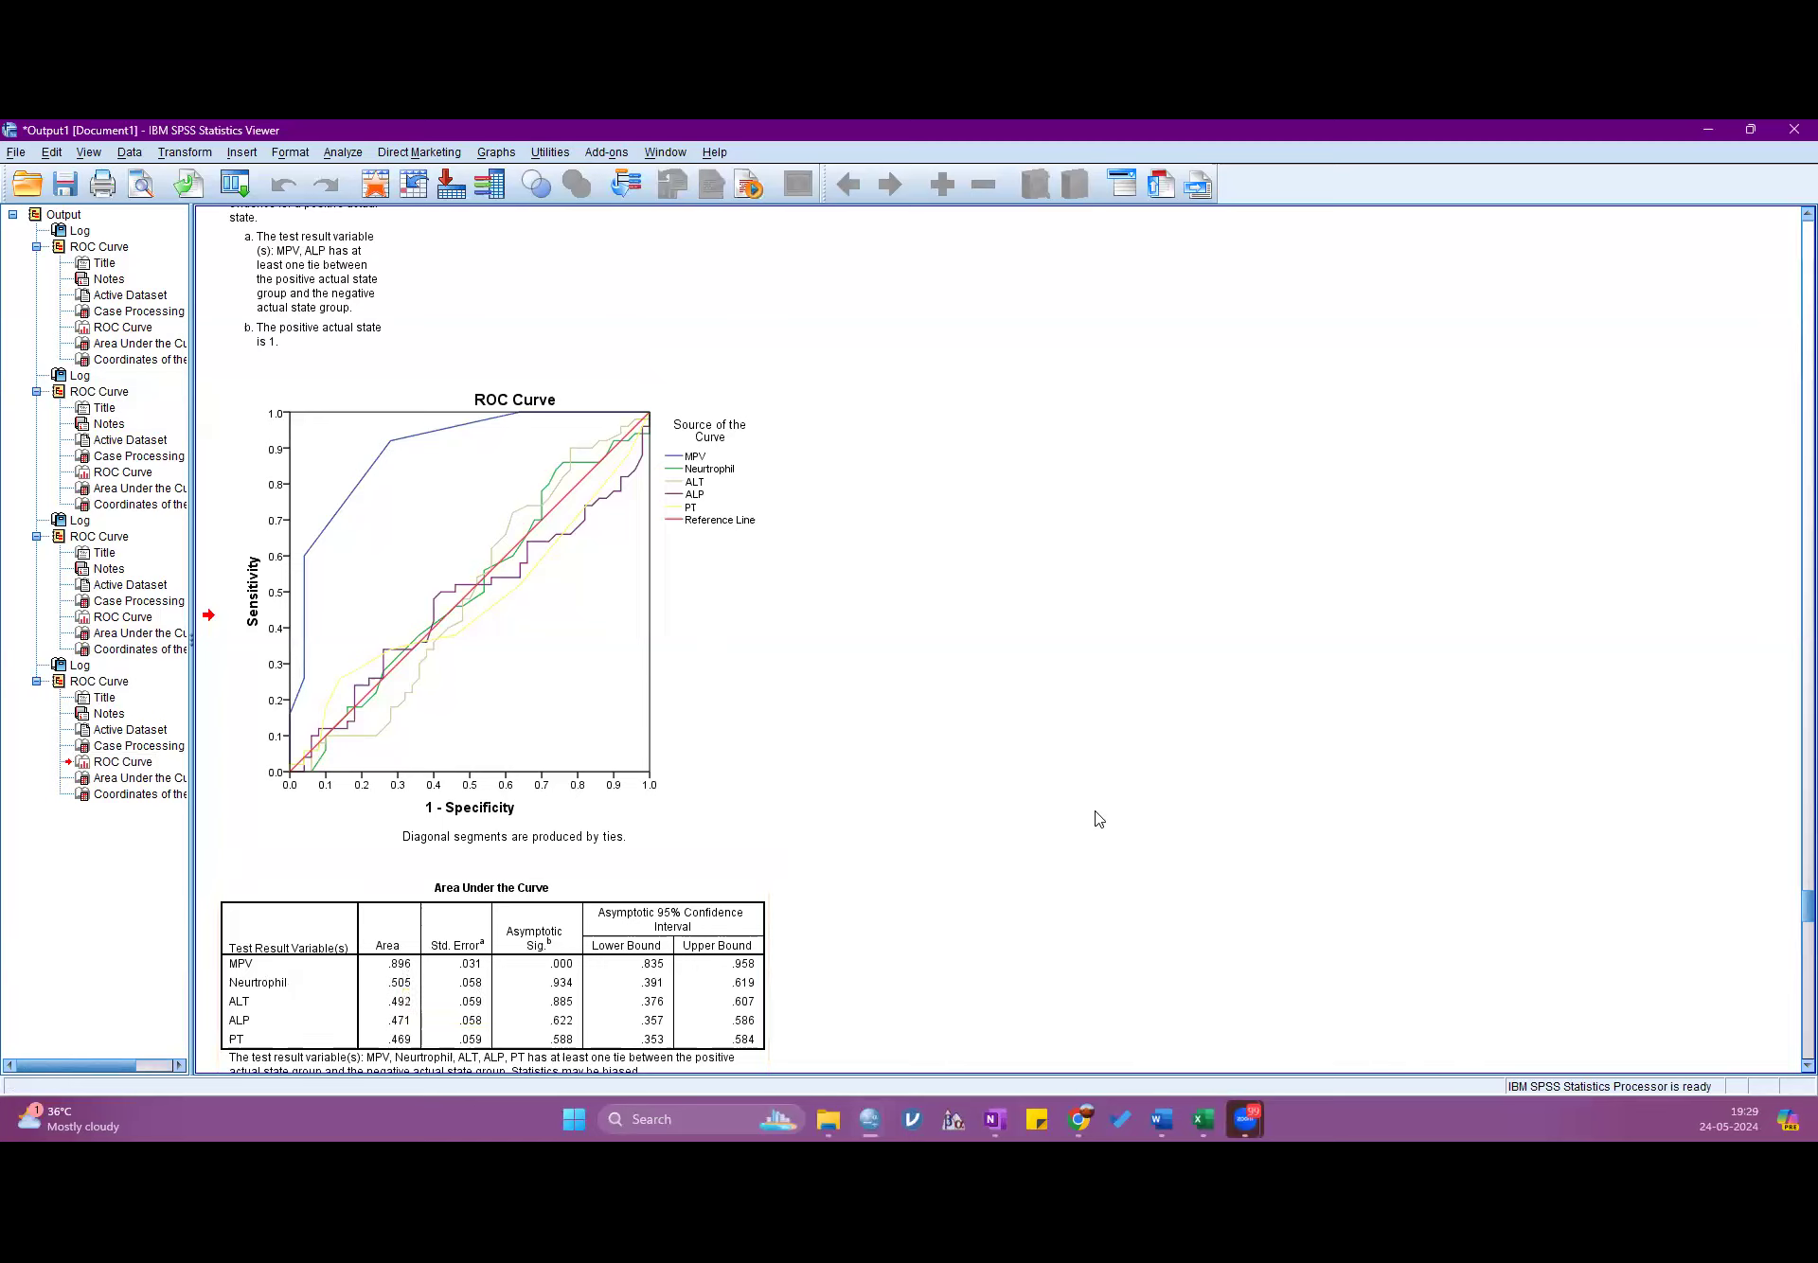
{"action": "left_click", "coordinate": [449, 495]}
{"action": "left_click", "coordinate": [1159, 860]}
- Take screen clippings of the MPV rows in the Coordinates of the Curve table and of the ROC chart
{"action": "scroll", "coordinate": [1148, 855], "scroll_direction": "down", "scroll_amount": 6}
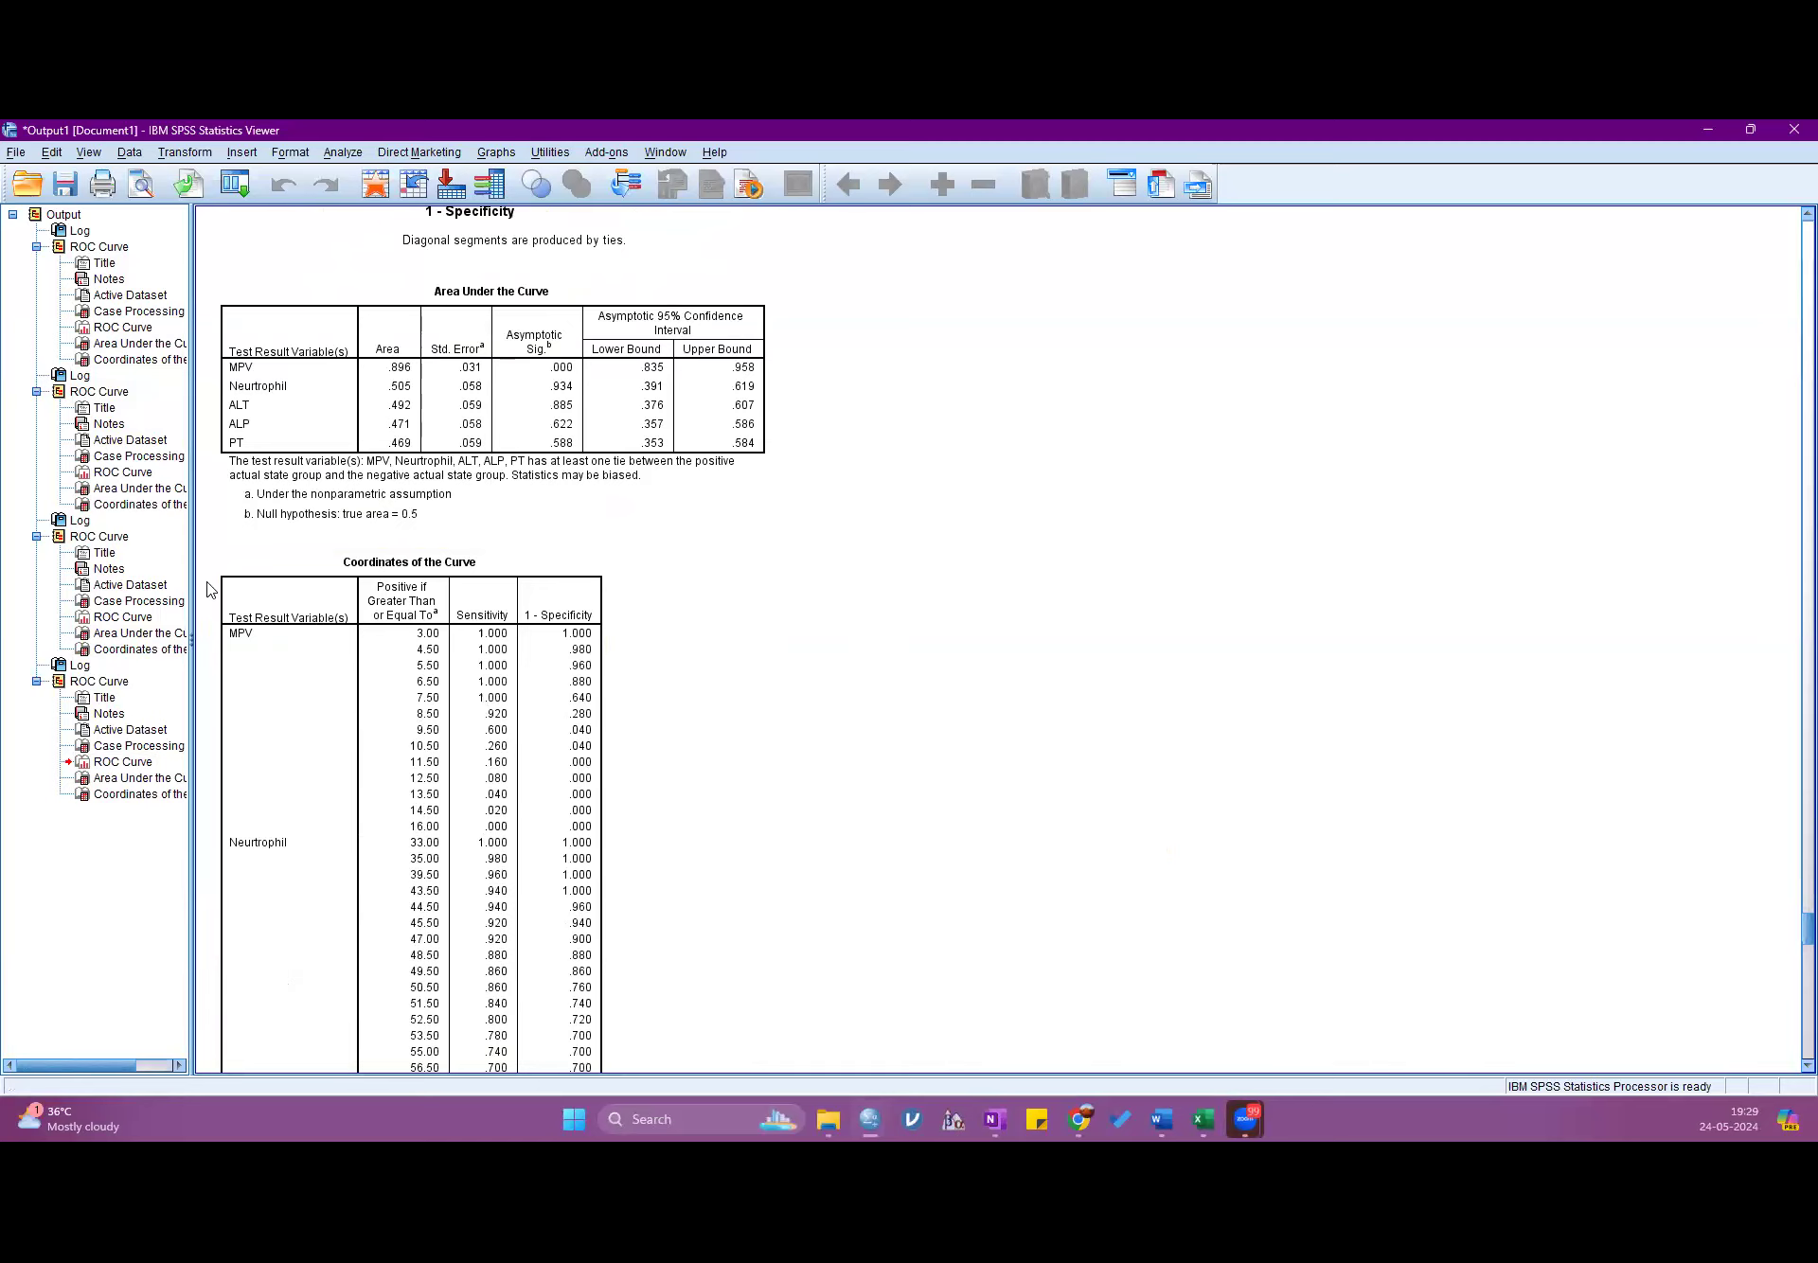
{"action": "key", "text": "super+shift+s"}
{"action": "left_click_drag", "start_coordinate": [210, 565], "coordinate": [656, 836]}
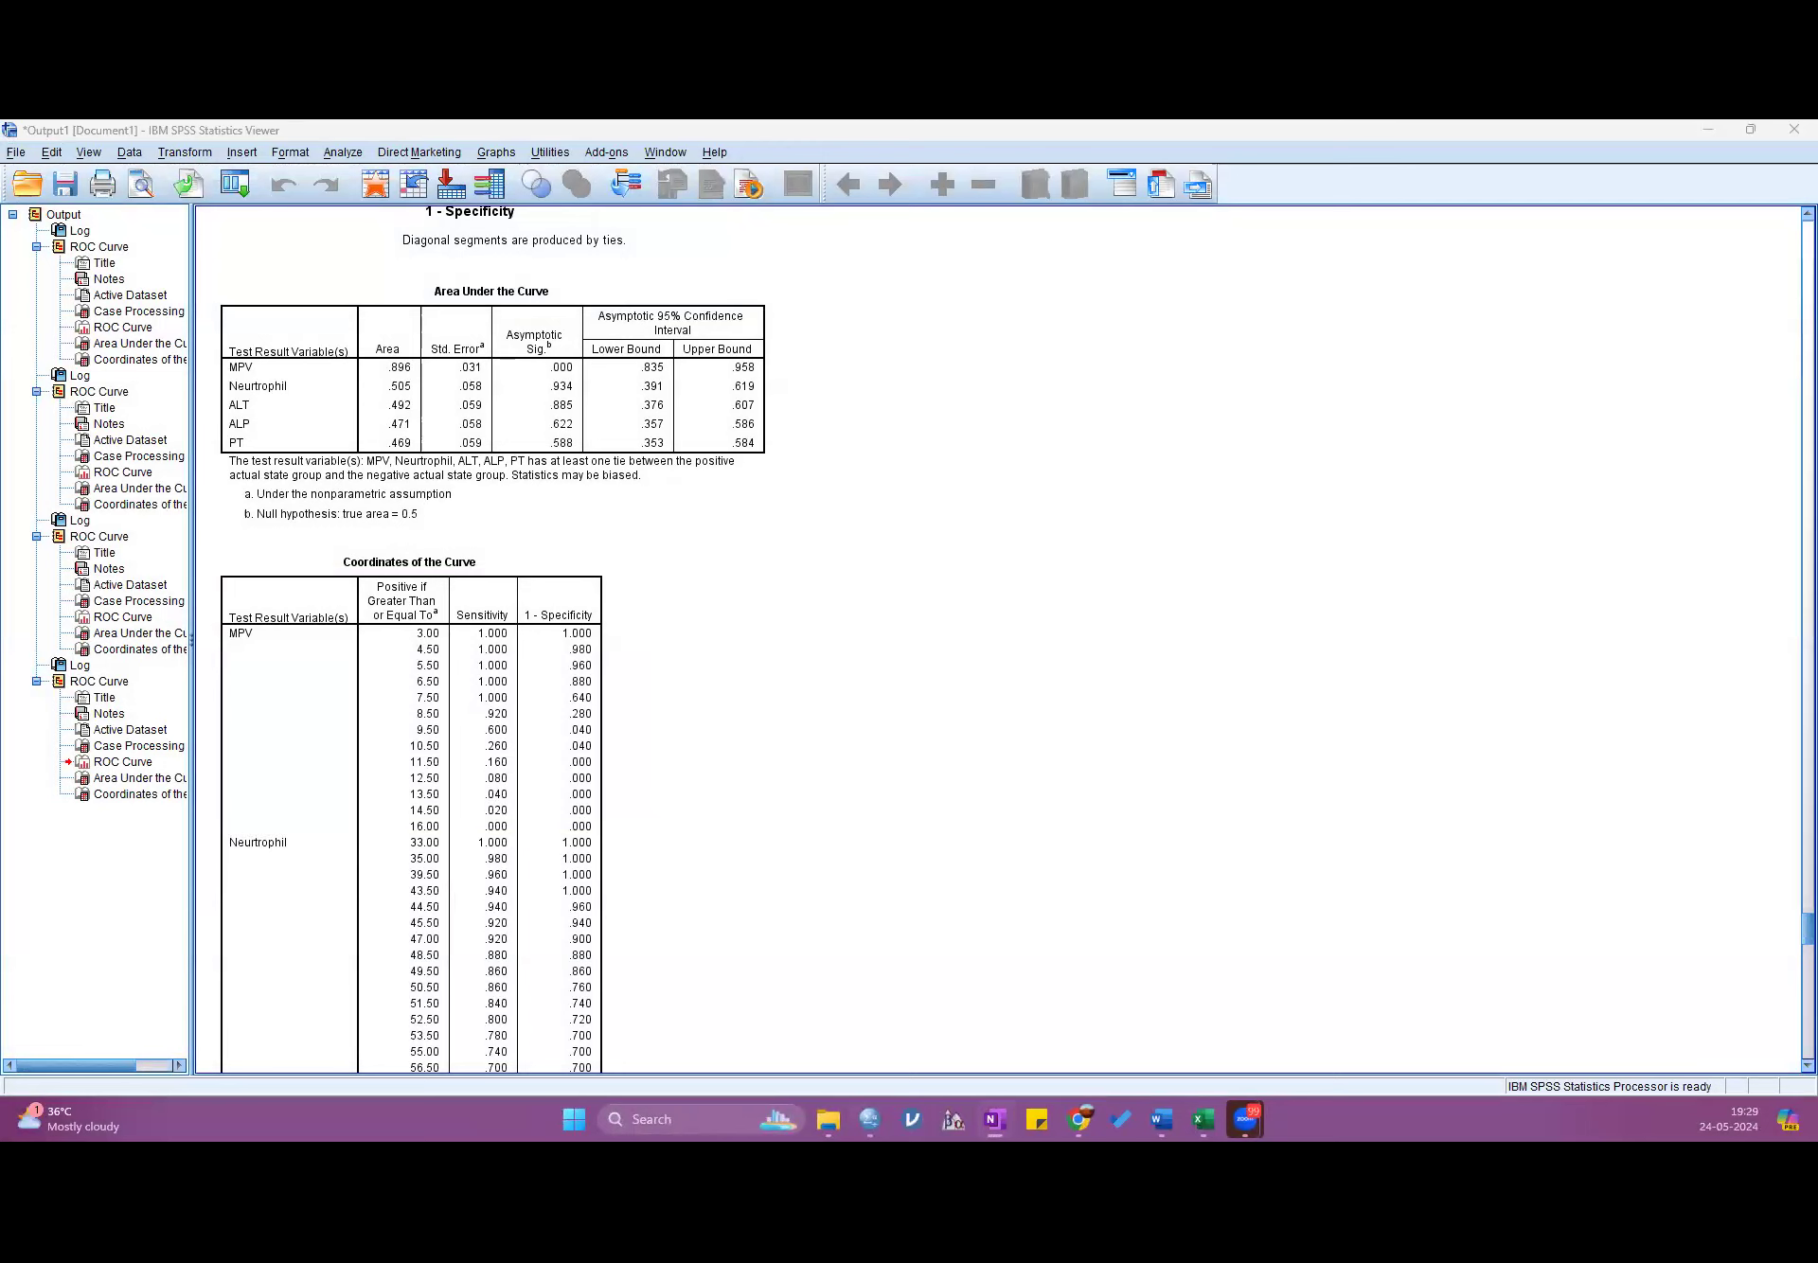
{"action": "scroll", "coordinate": [507, 609], "scroll_direction": "up", "scroll_amount": 5}
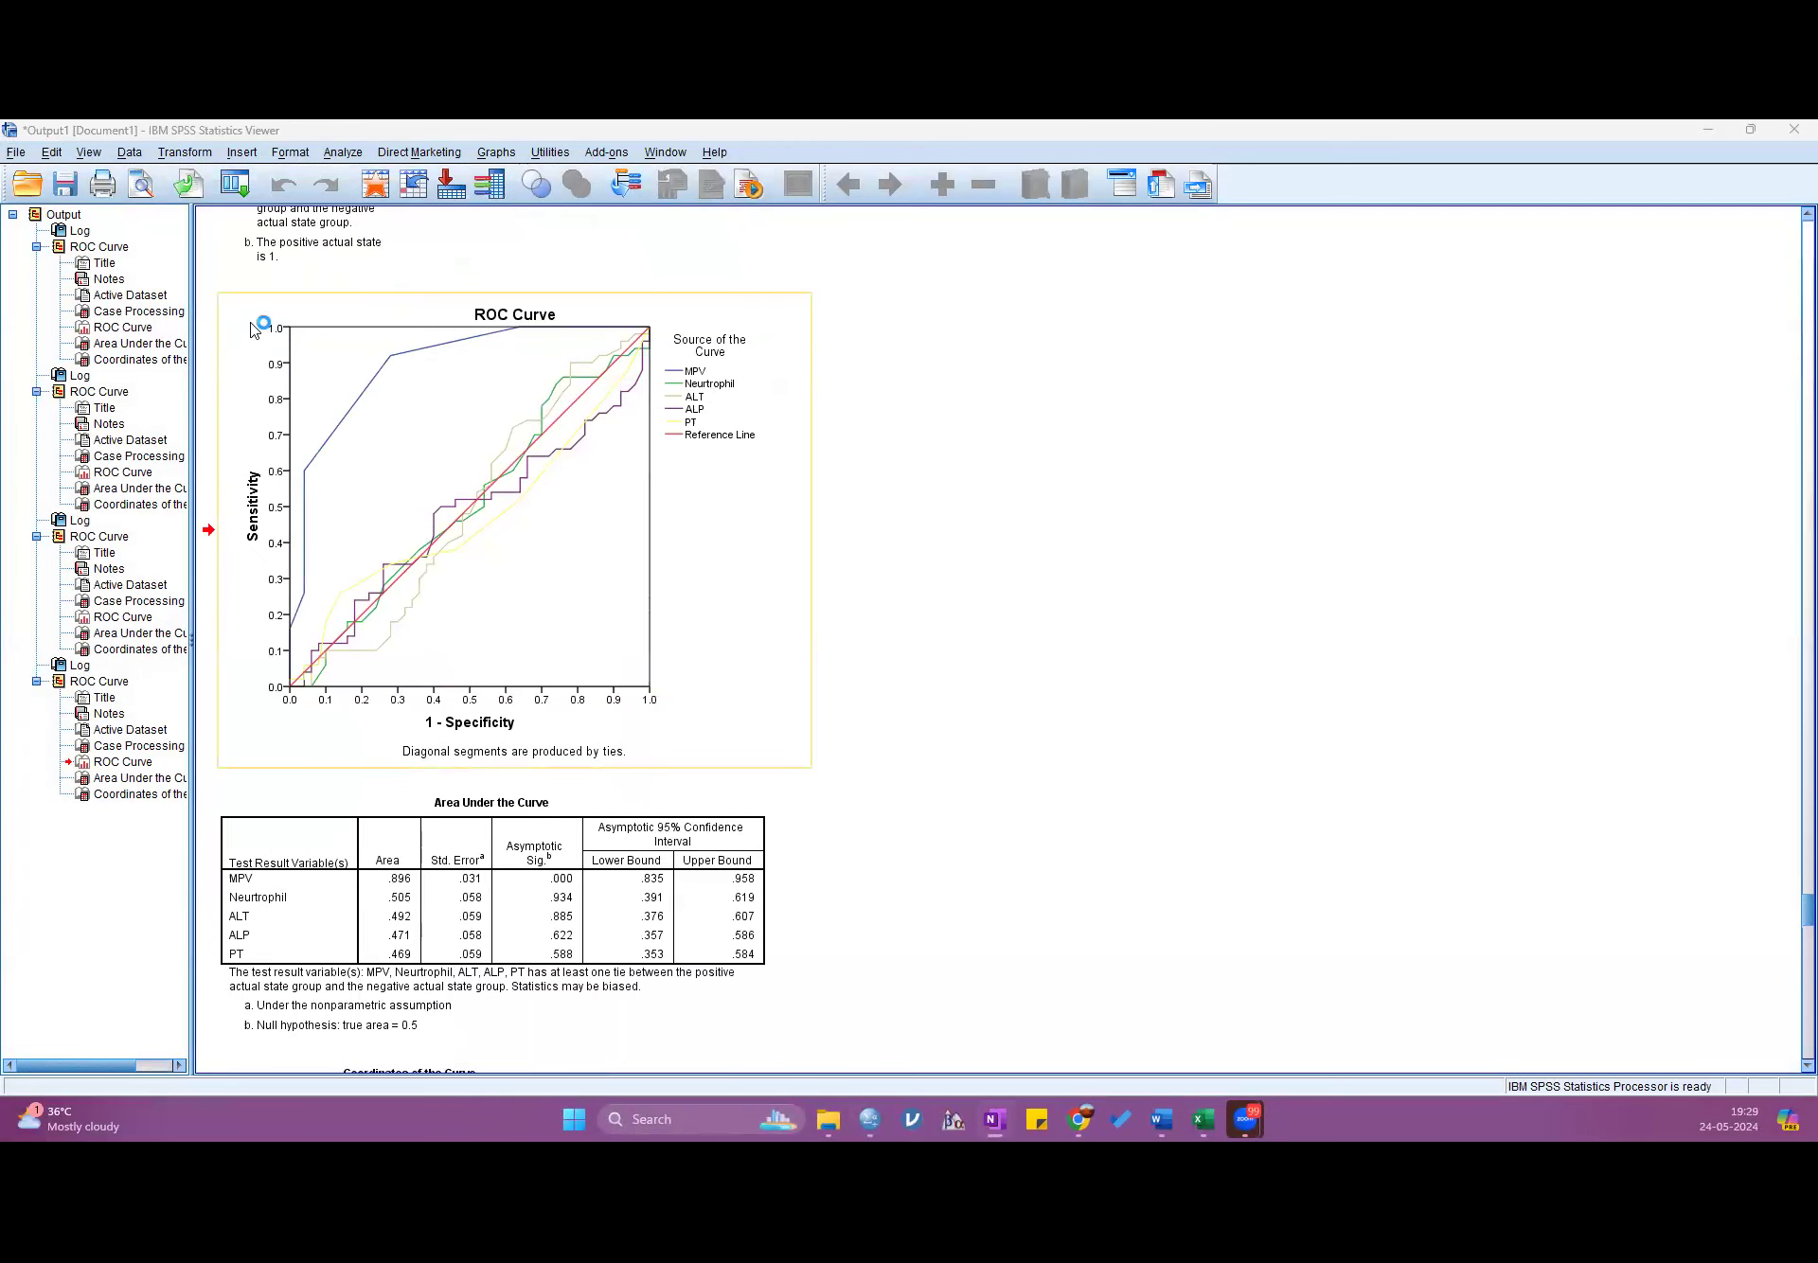
{"action": "key", "text": "super+shift+s"}
{"action": "left_click_drag", "start_coordinate": [202, 287], "coordinate": [773, 740]}
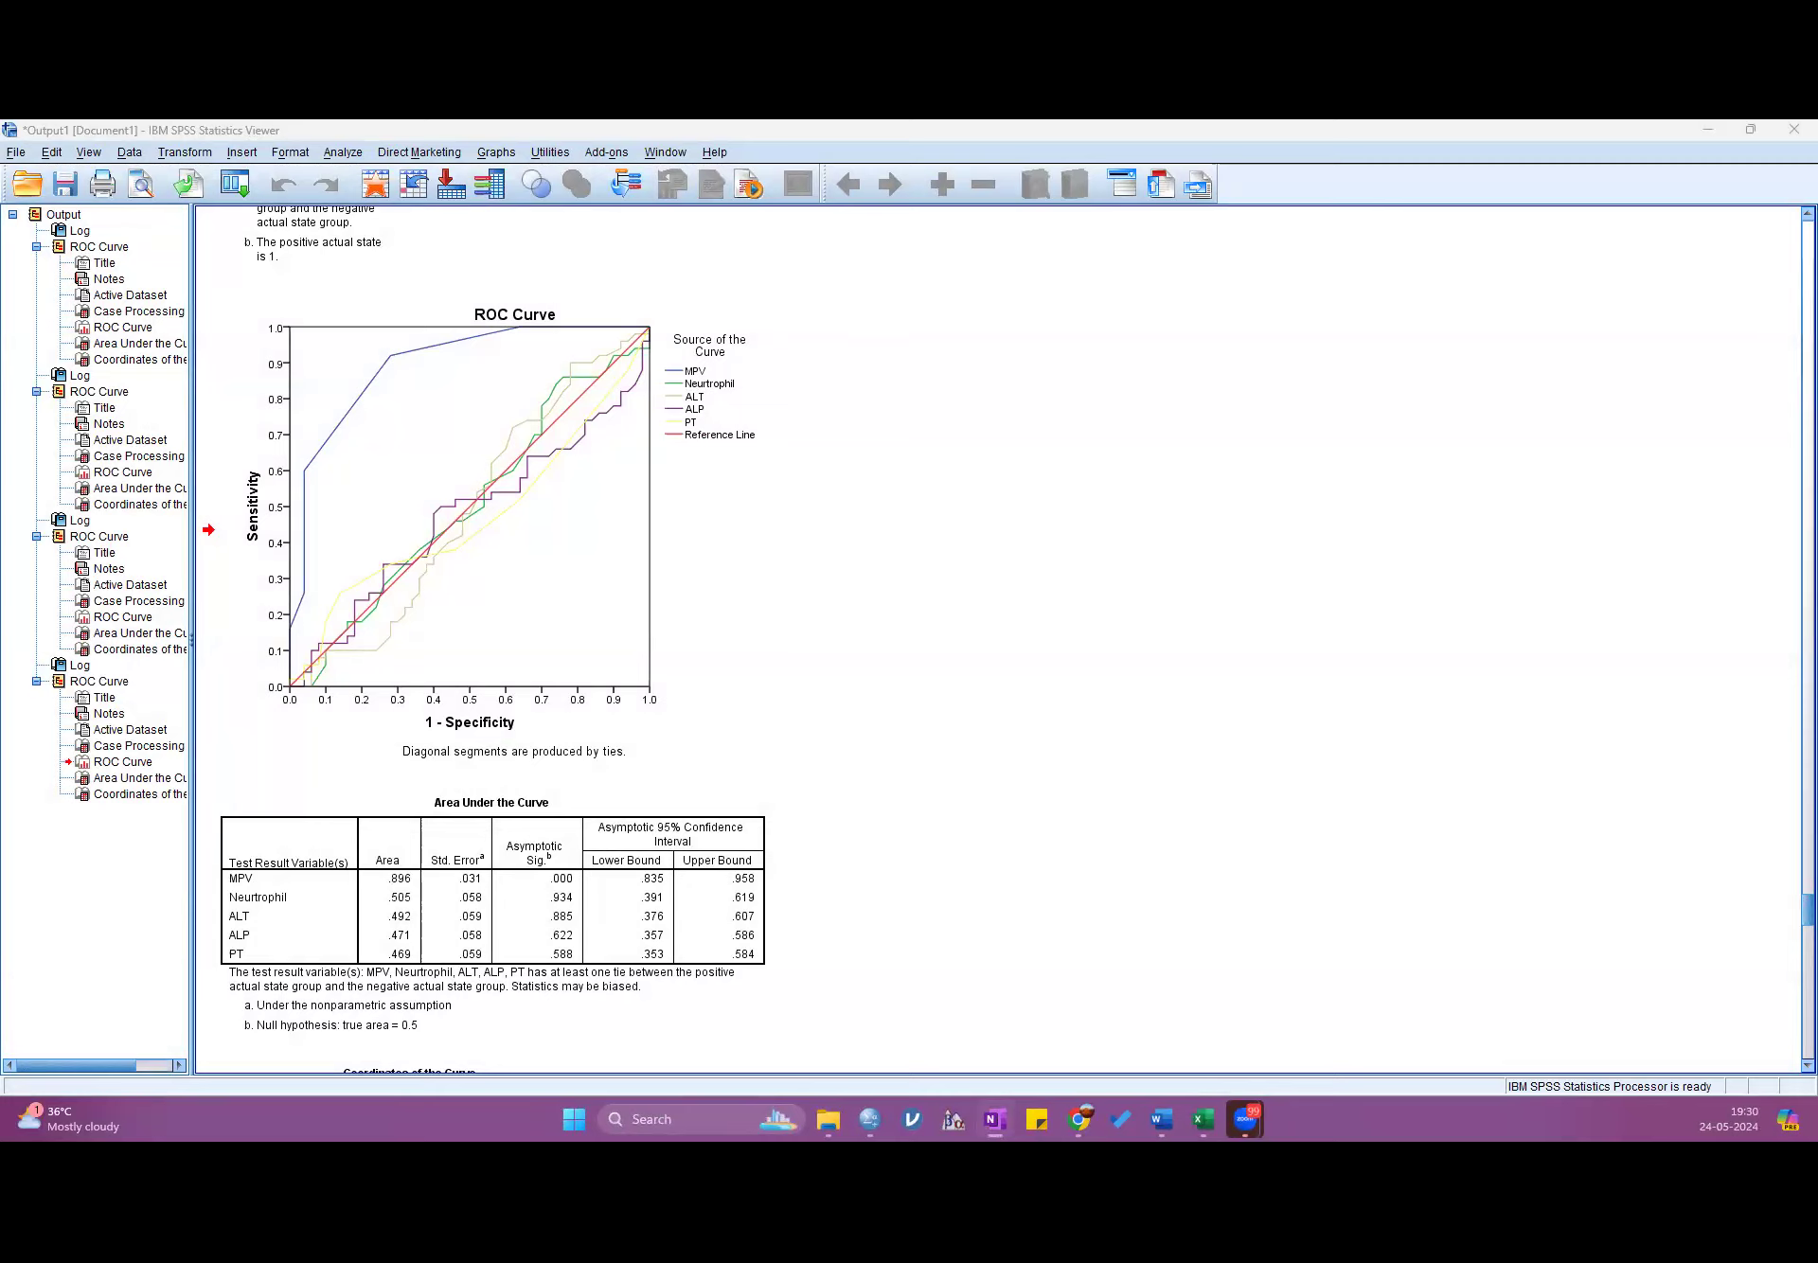
- Take a screen clipping of the PT rows at the end of the Coordinates of the Curve table
{"action": "scroll", "coordinate": [923, 594], "scroll_direction": "down", "scroll_amount": 15}
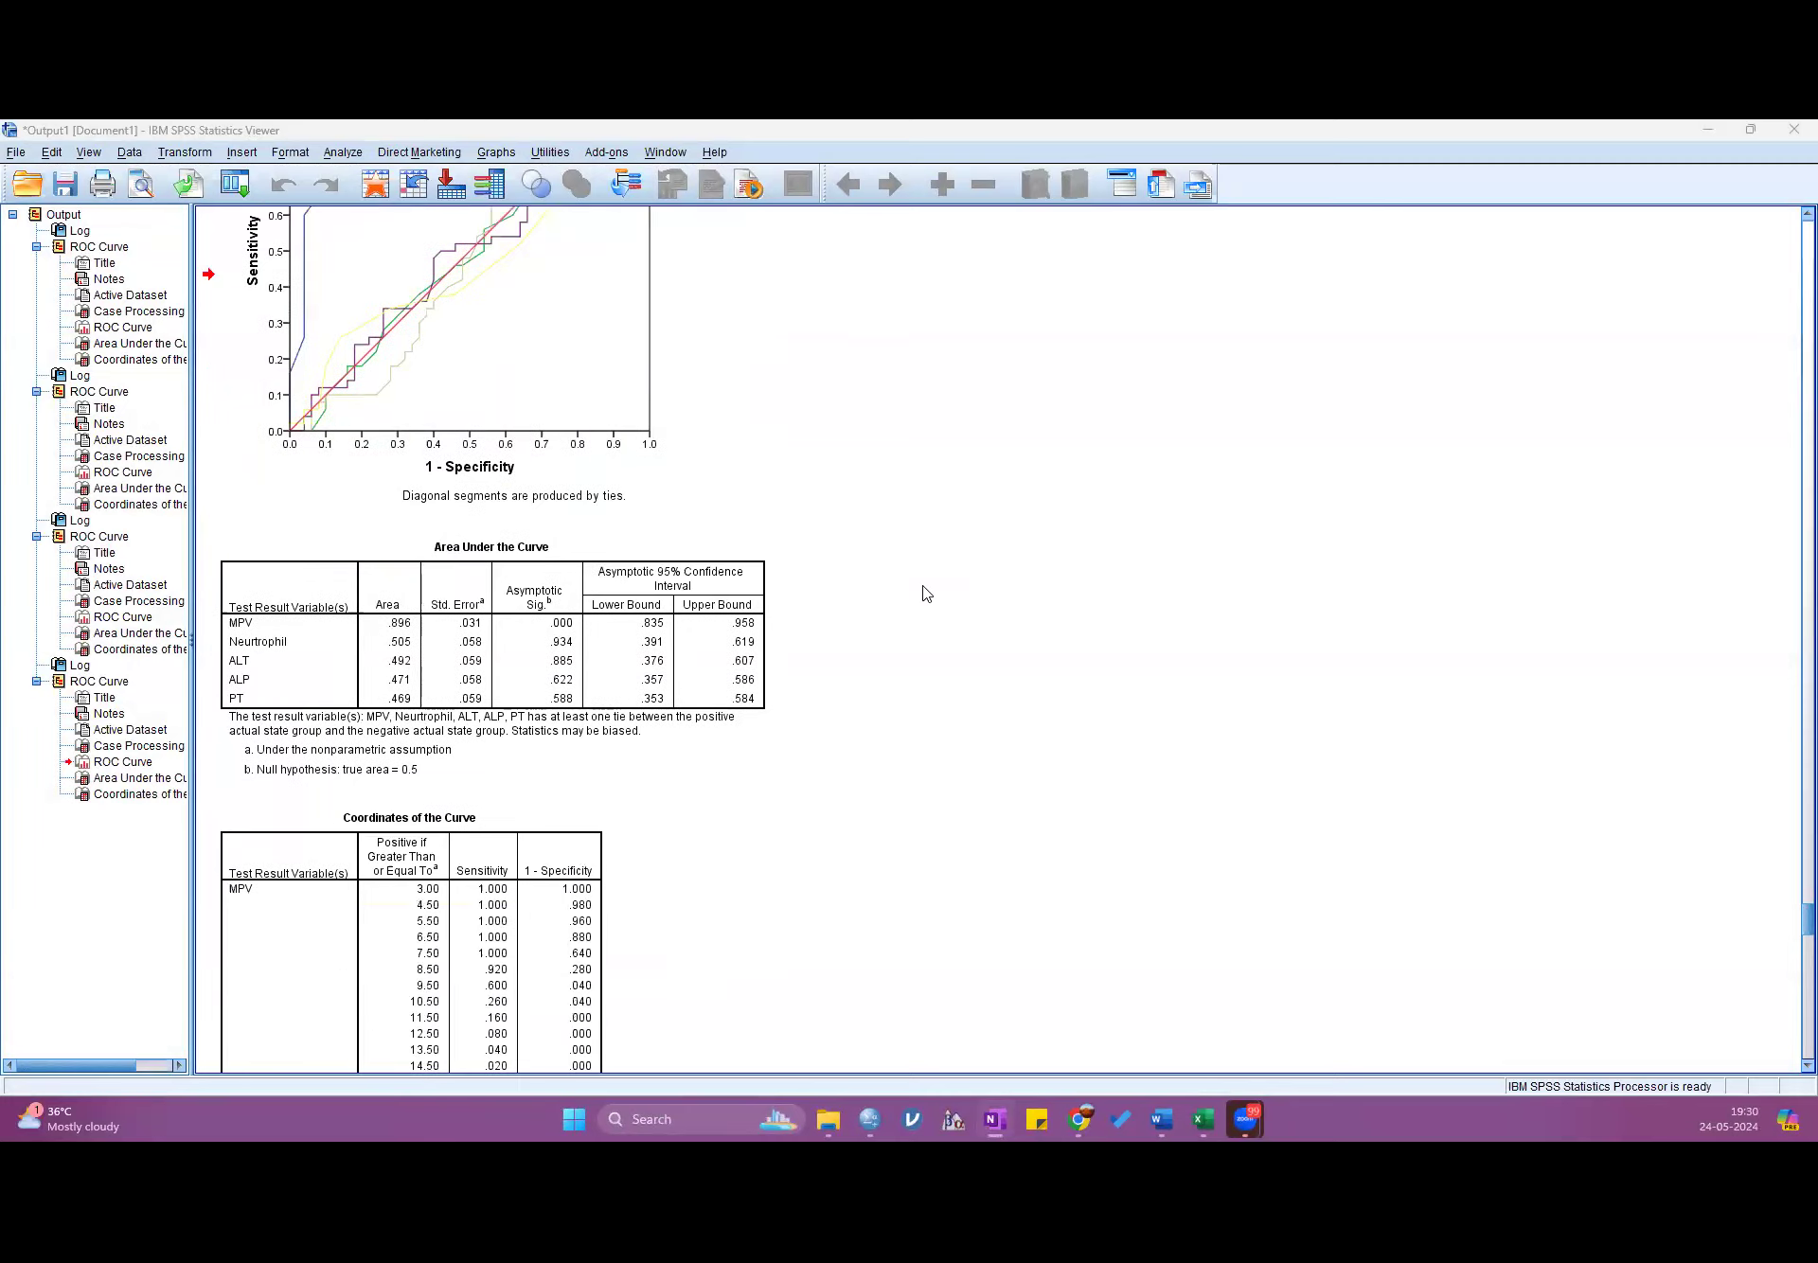
{"action": "scroll", "coordinate": [926, 593], "scroll_direction": "down", "scroll_amount": 20}
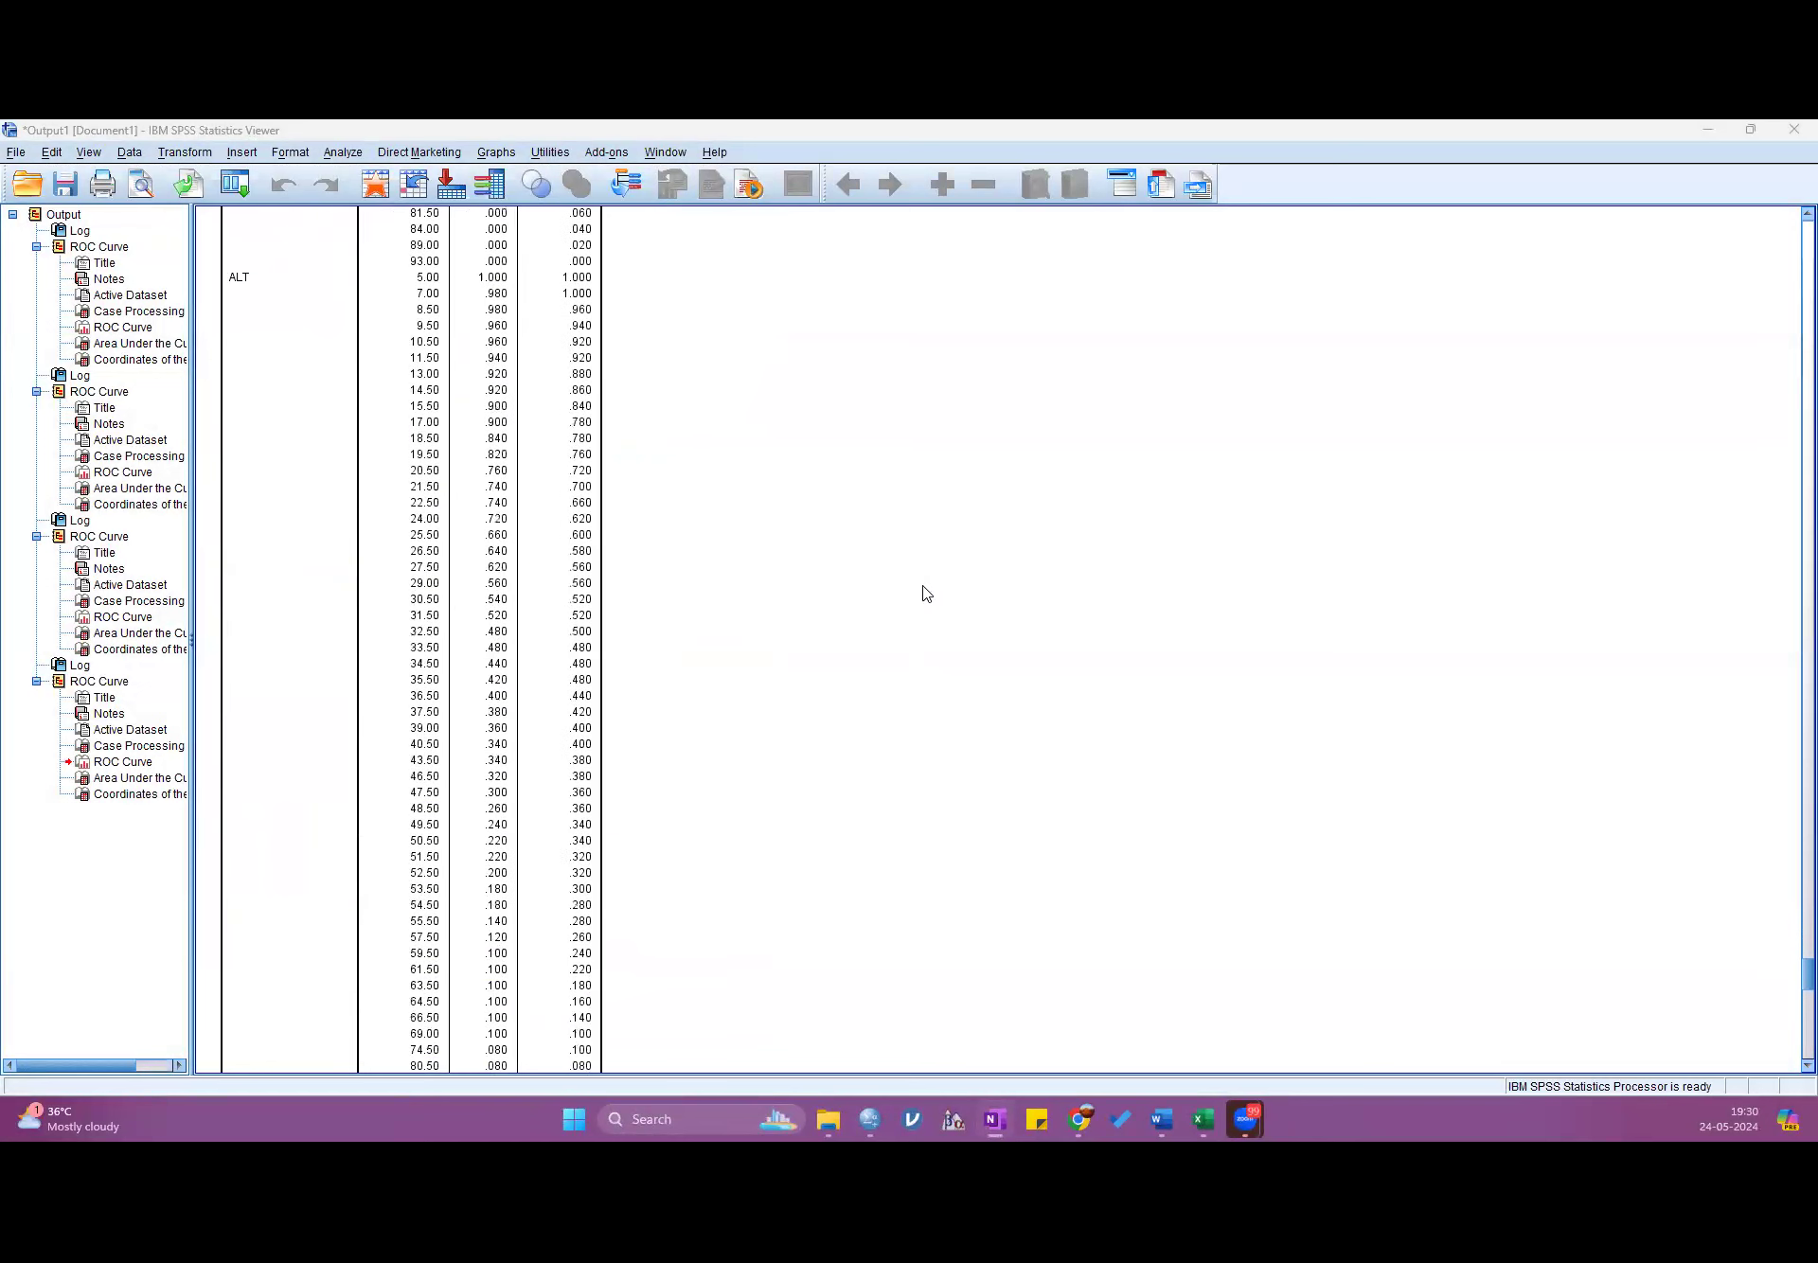
{"action": "scroll", "coordinate": [926, 593], "scroll_direction": "down", "scroll_amount": 18}
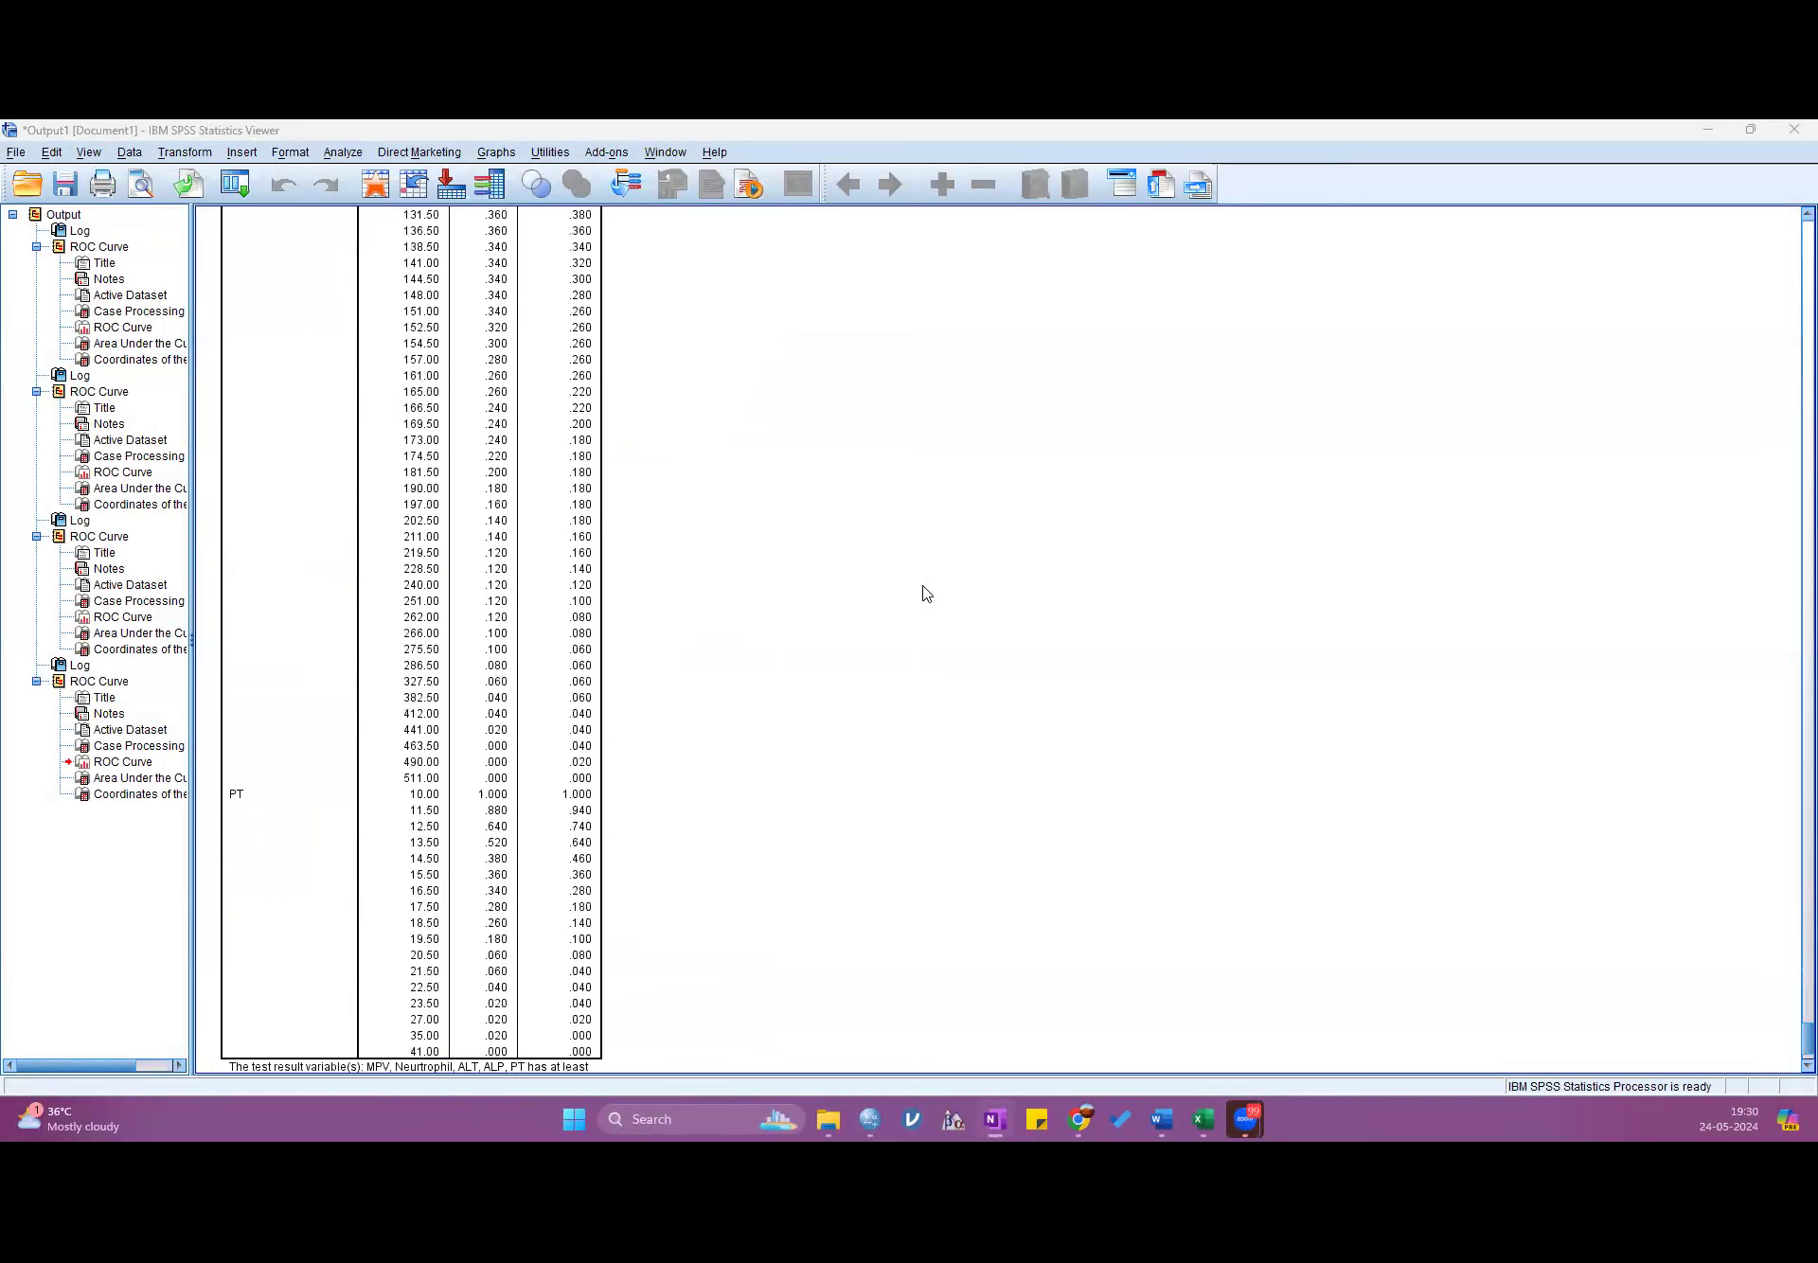
{"action": "scroll", "coordinate": [926, 593], "scroll_direction": "down", "scroll_amount": 3}
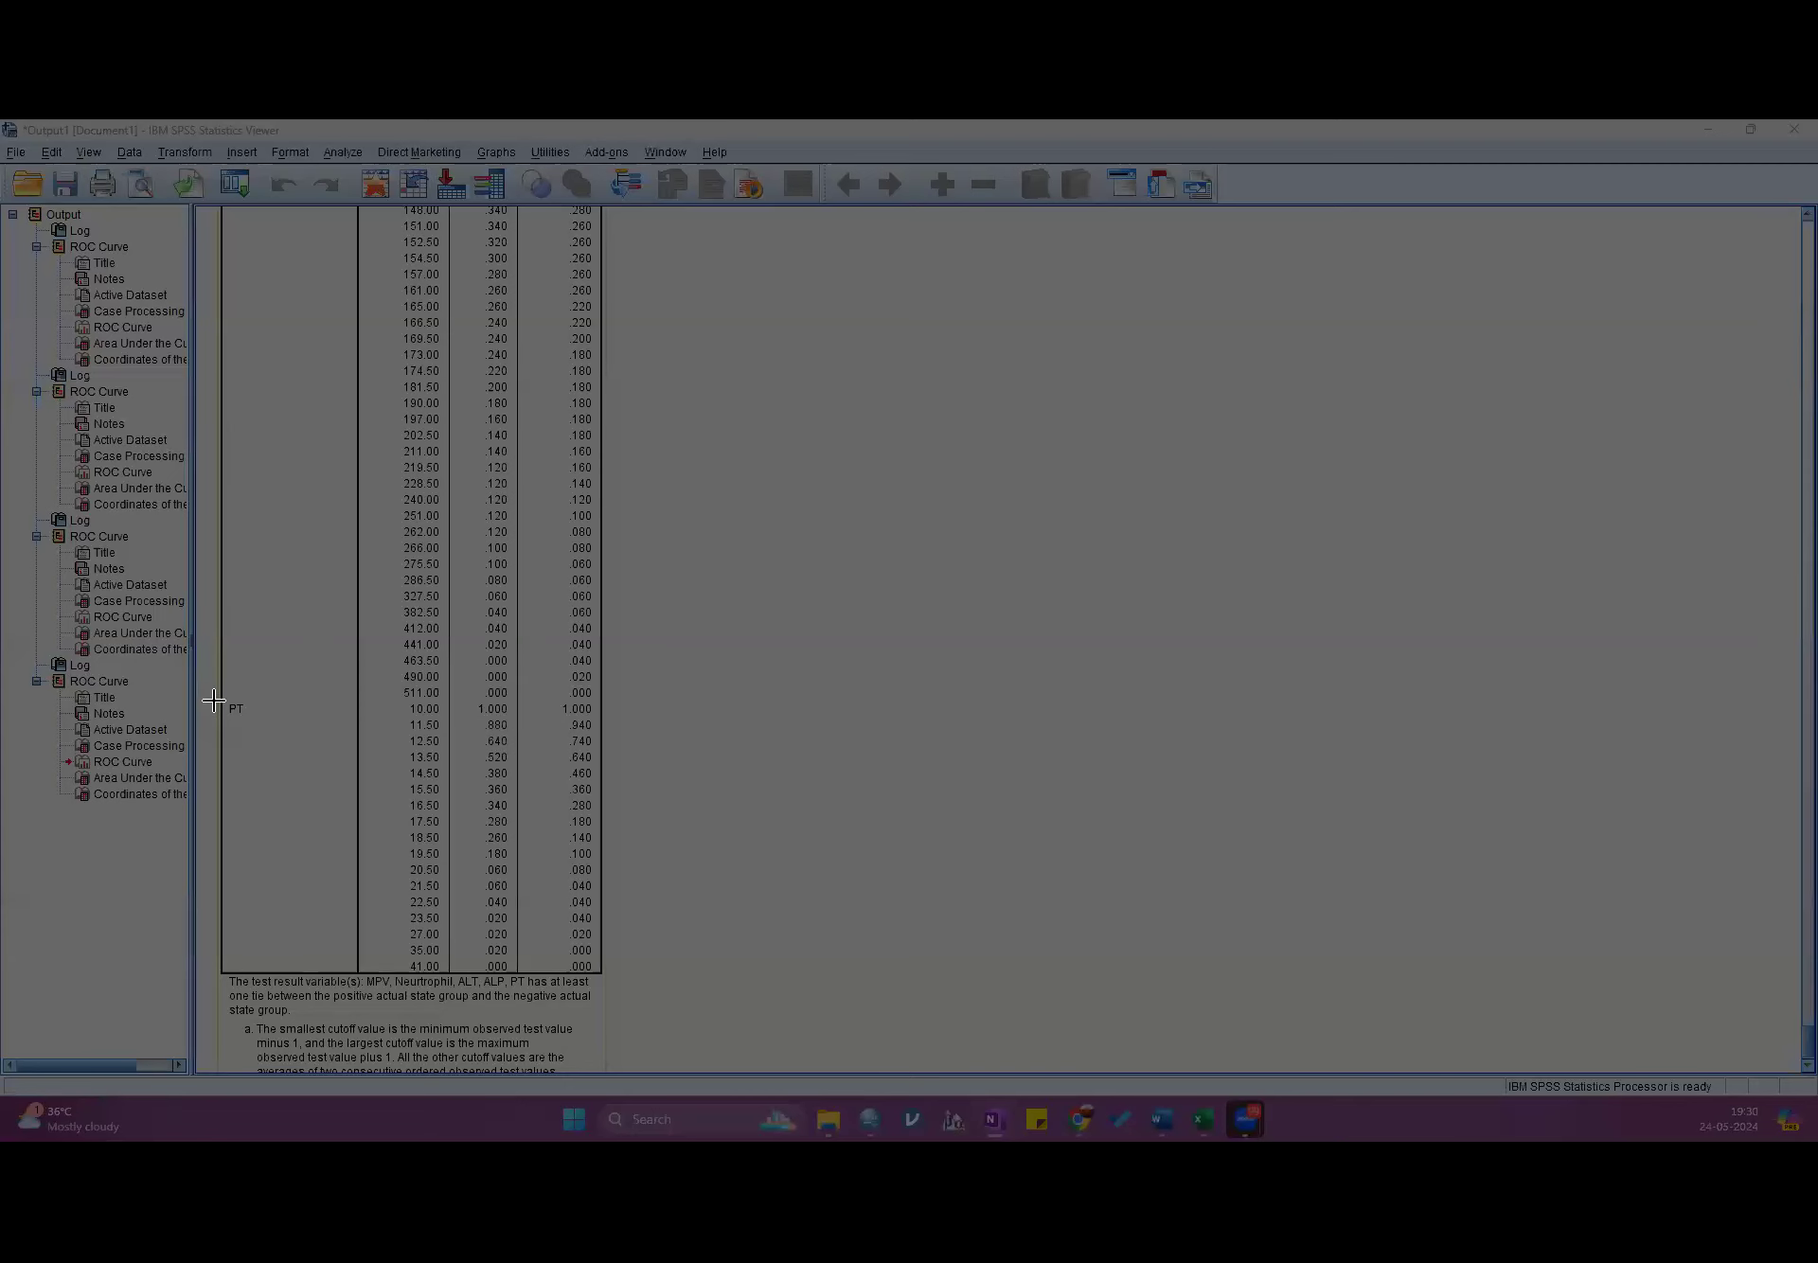
{"action": "left_click_drag", "start_coordinate": [214, 698], "coordinate": [637, 975]}
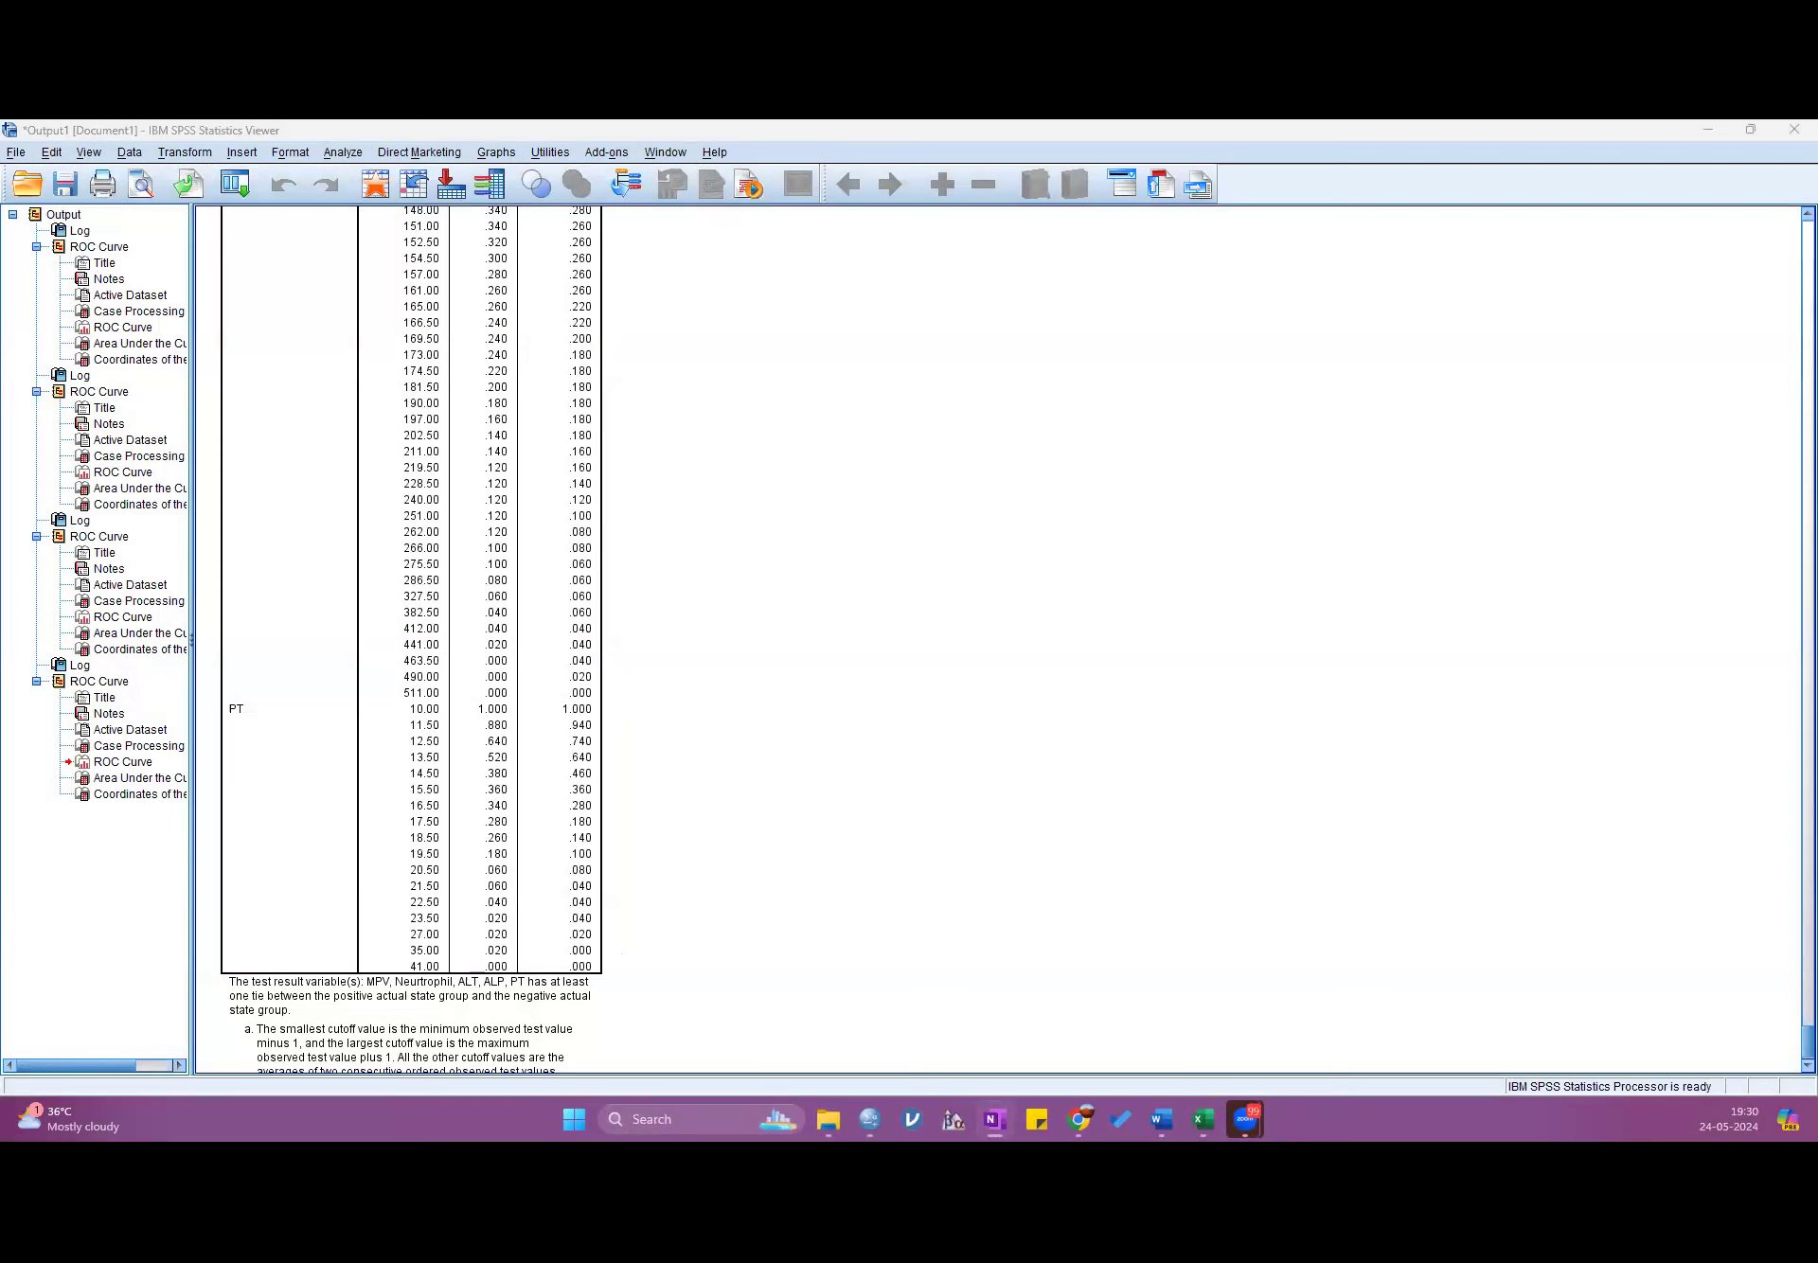
- Go back to the latest ROC chart and its Area Under the Curve table, and minimize the output window
{"action": "scroll", "coordinate": [738, 582], "scroll_direction": "up", "scroll_amount": 15}
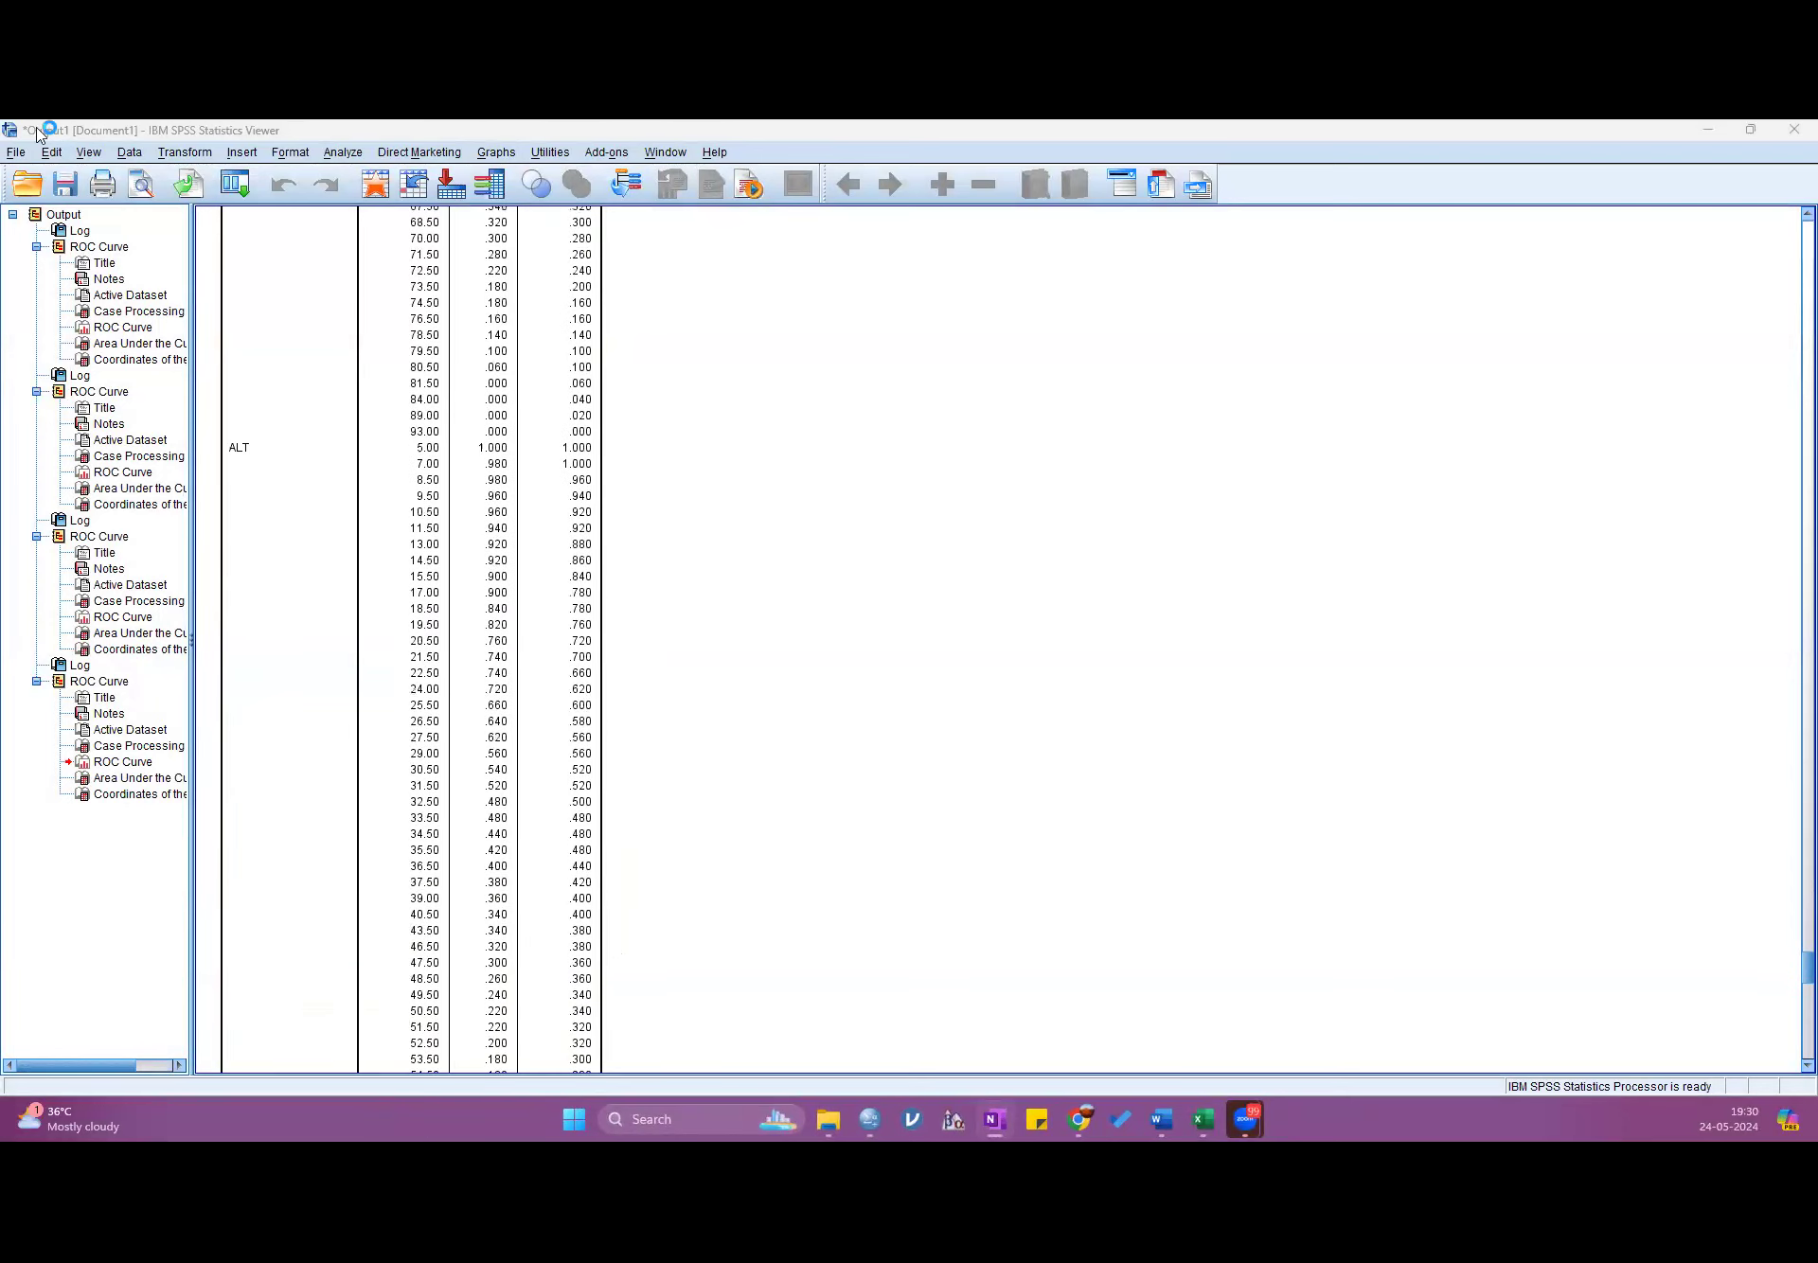
{"action": "key", "text": "alt+Tab"}
{"action": "scroll", "coordinate": [523, 603], "scroll_direction": "up", "scroll_amount": 15}
{"action": "scroll", "coordinate": [520, 602], "scroll_direction": "down", "scroll_amount": 10}
{"action": "scroll", "coordinate": [522, 600], "scroll_direction": "up", "scroll_amount": 10}
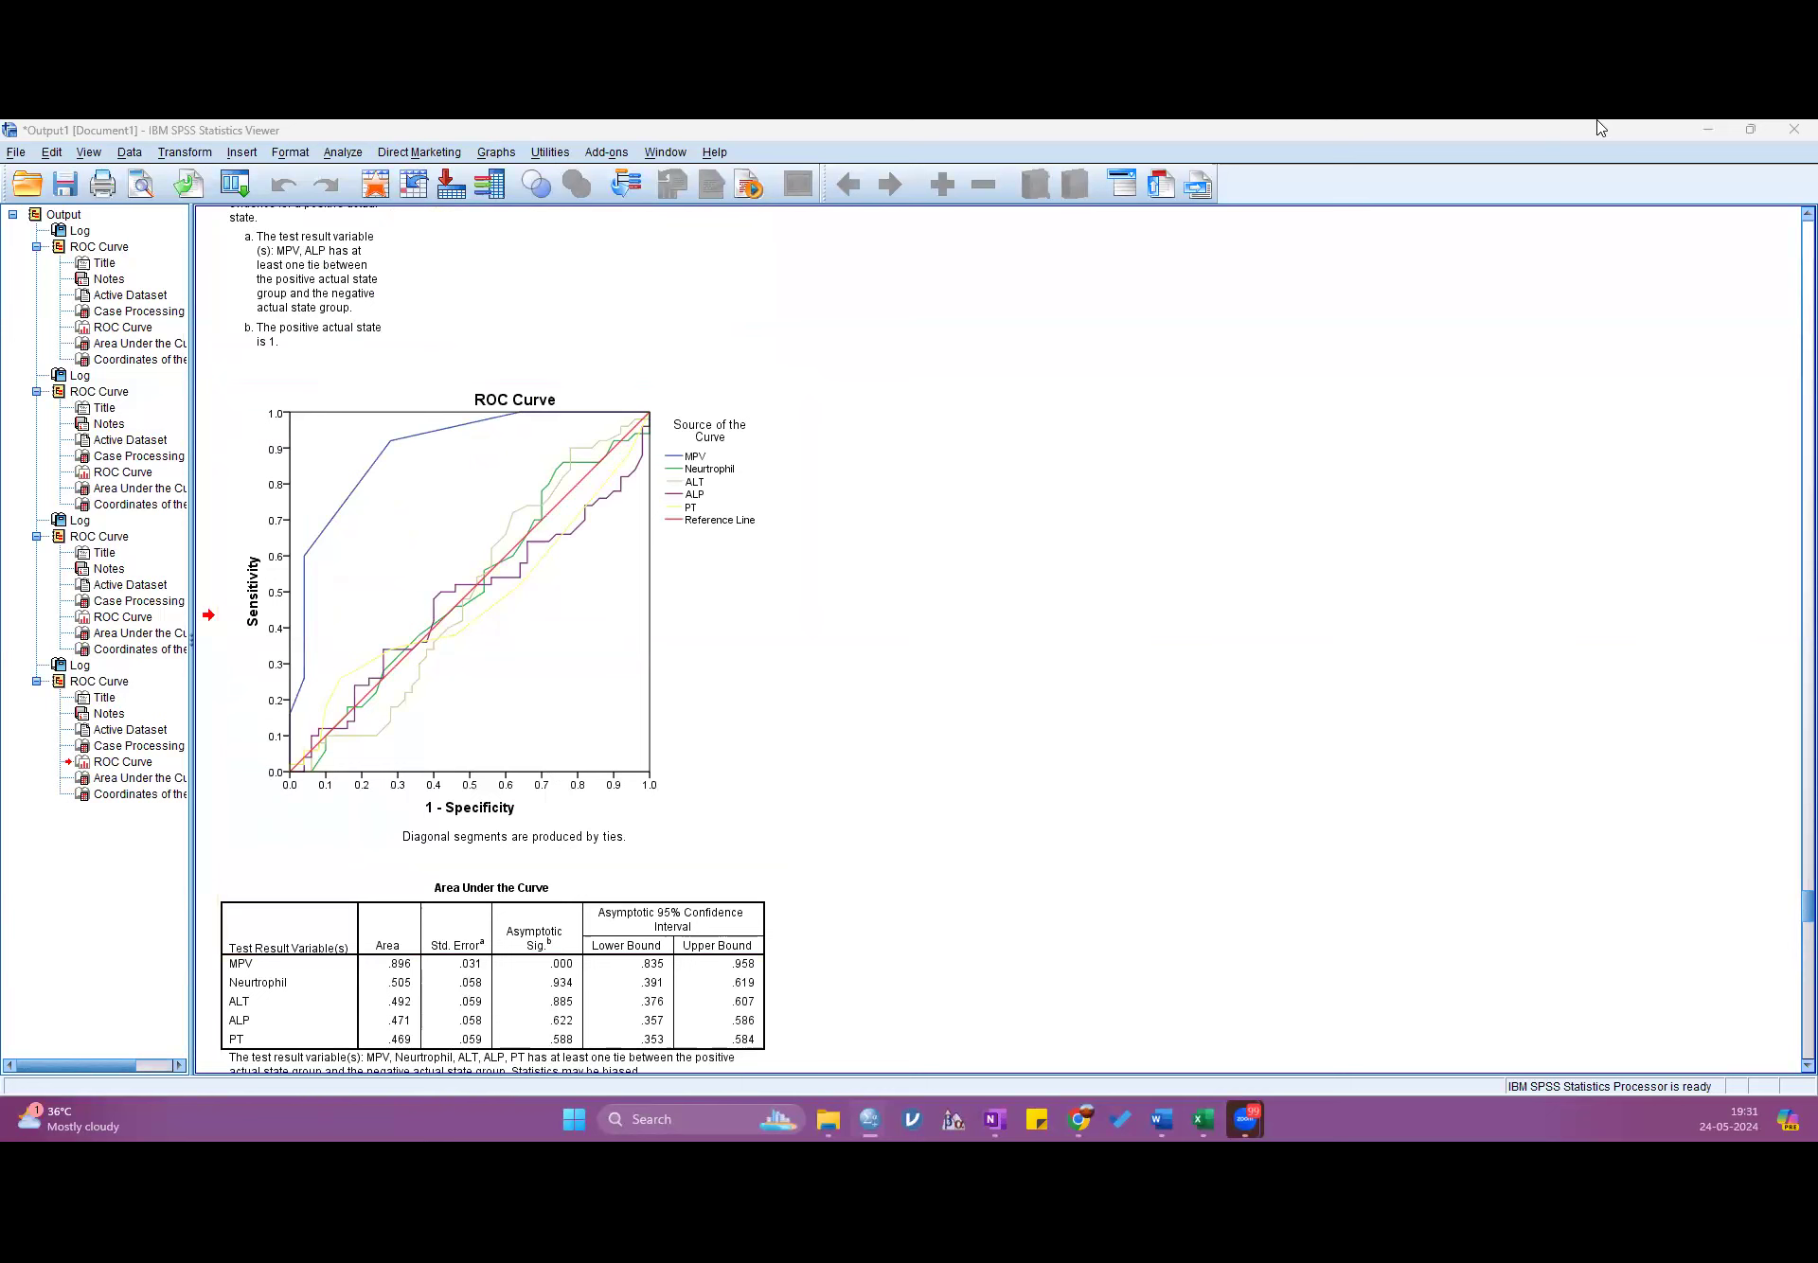
{"action": "left_click", "coordinate": [1707, 130]}
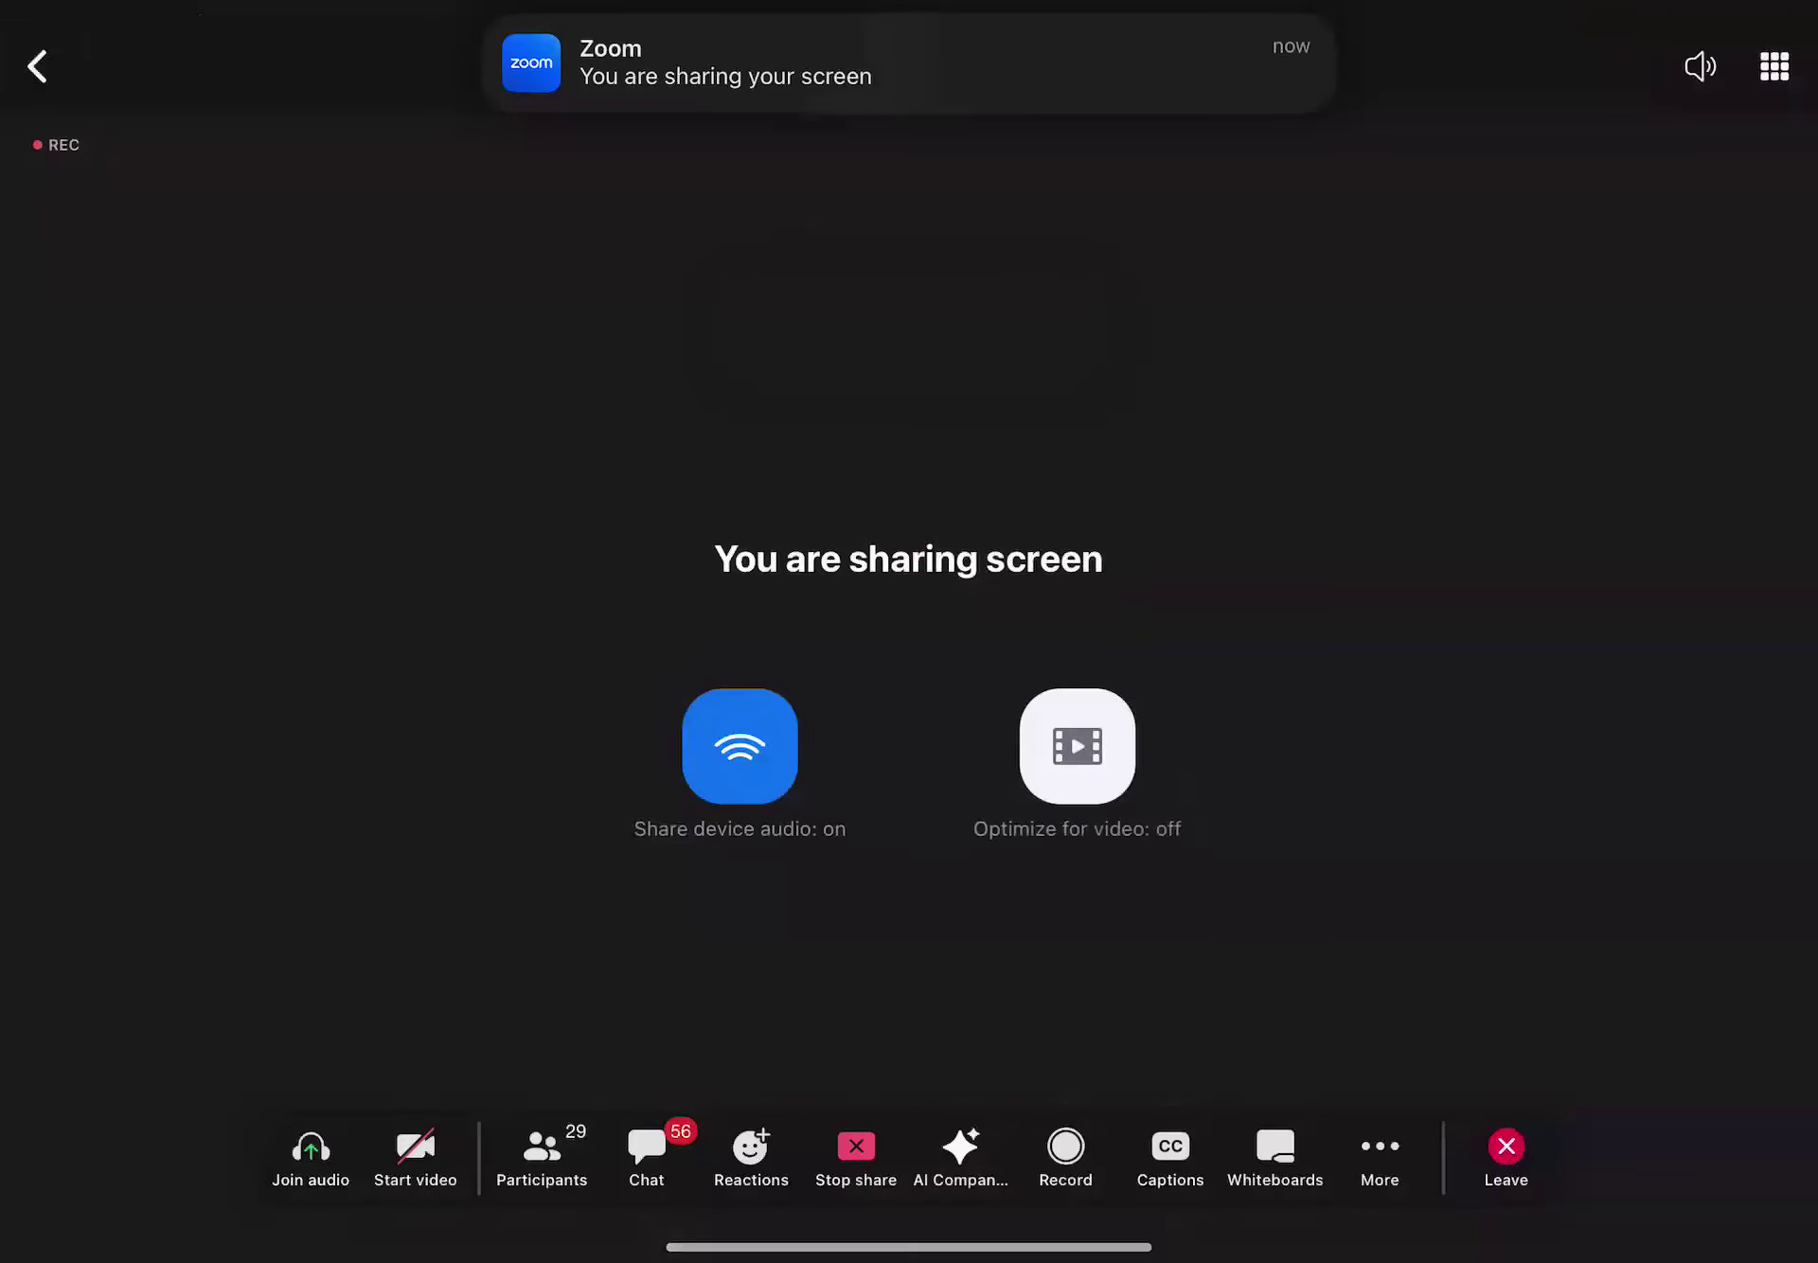
- Switch to the OneNote page holding the pasted ROC chart and coordinate tables, and tuck the floating video window away
{"action": "left_click_drag", "start_coordinate": [909, 1255], "coordinate": [909, 1118]}
{"action": "left_click", "coordinate": [1278, 1159]}
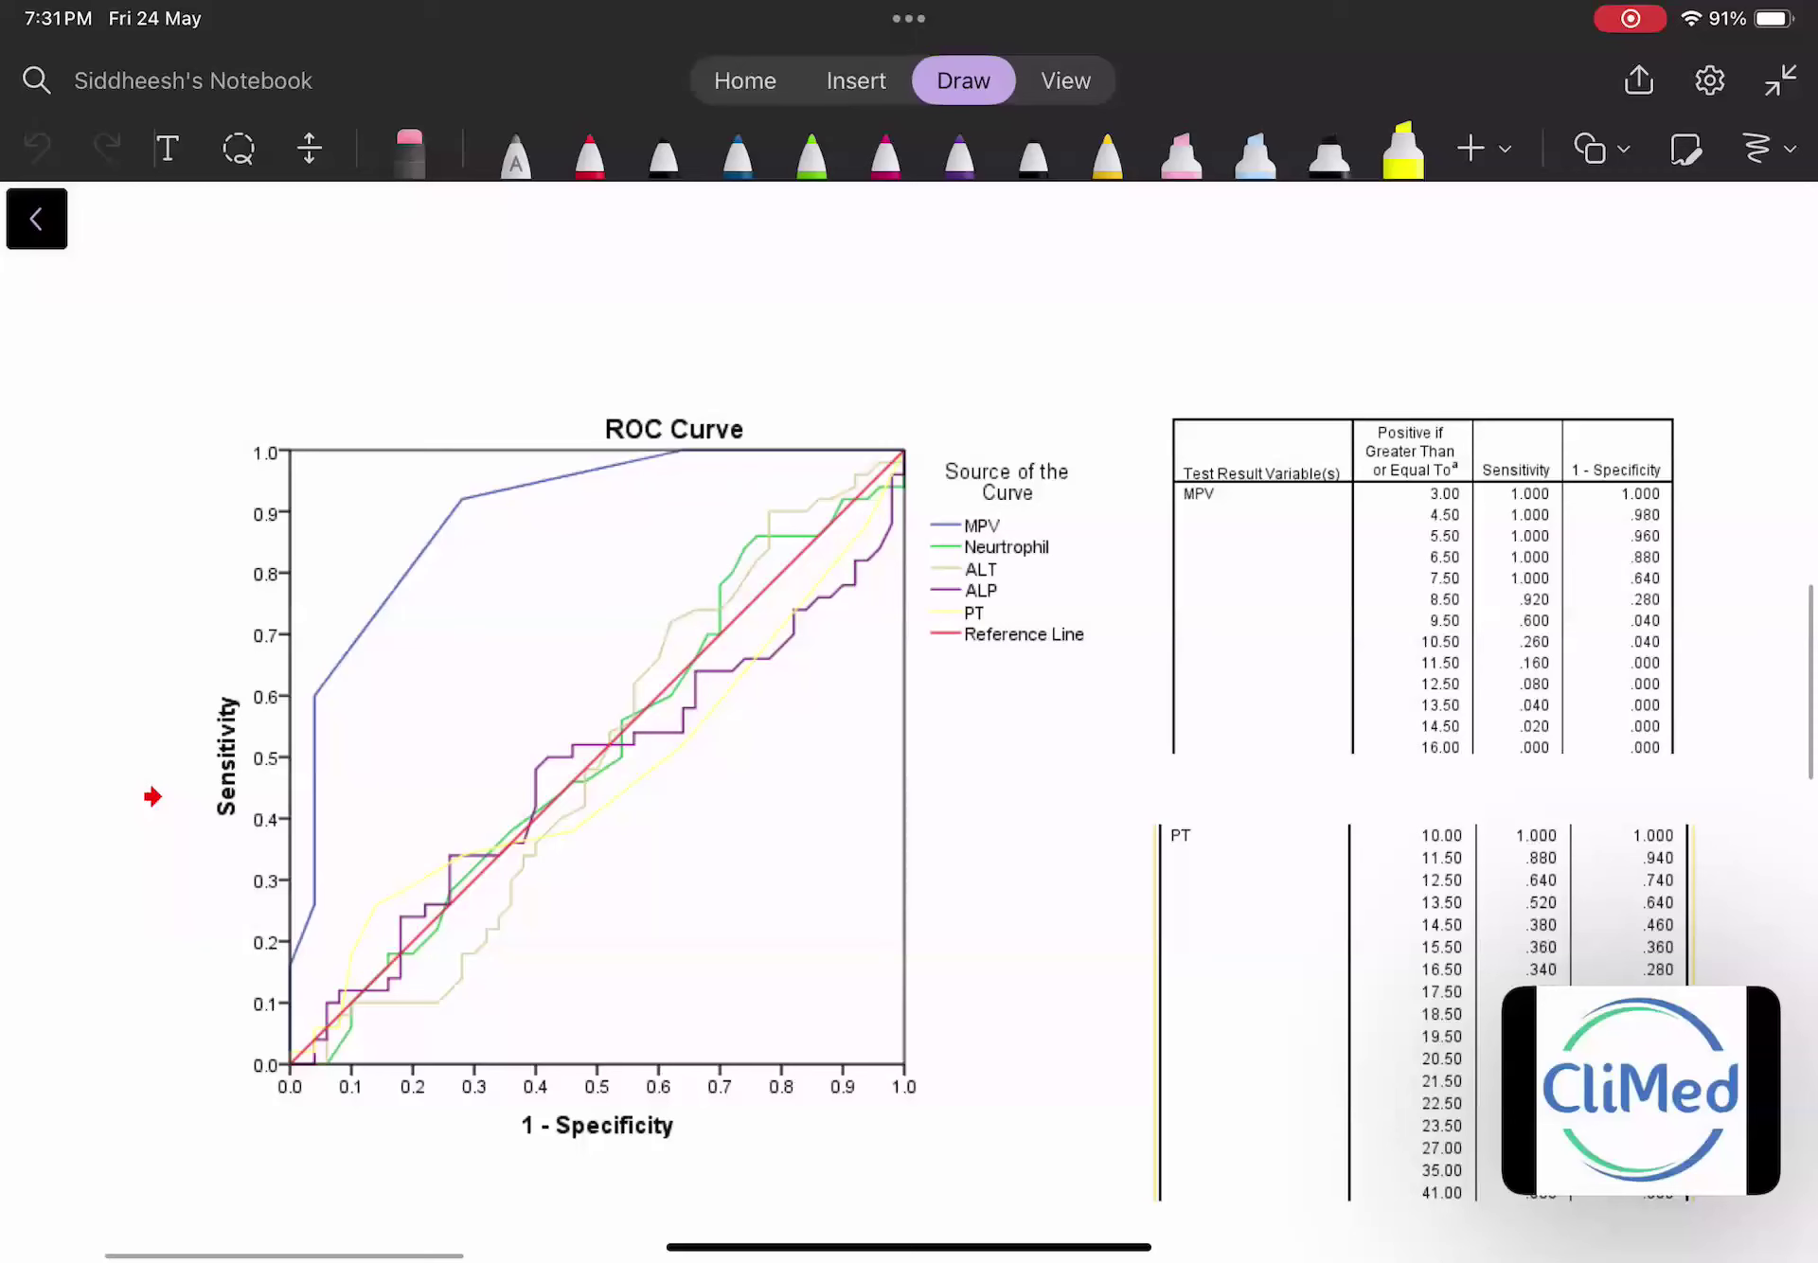
{"action": "scroll", "coordinate": [909, 722], "scroll_direction": "up", "scroll_amount": 1}
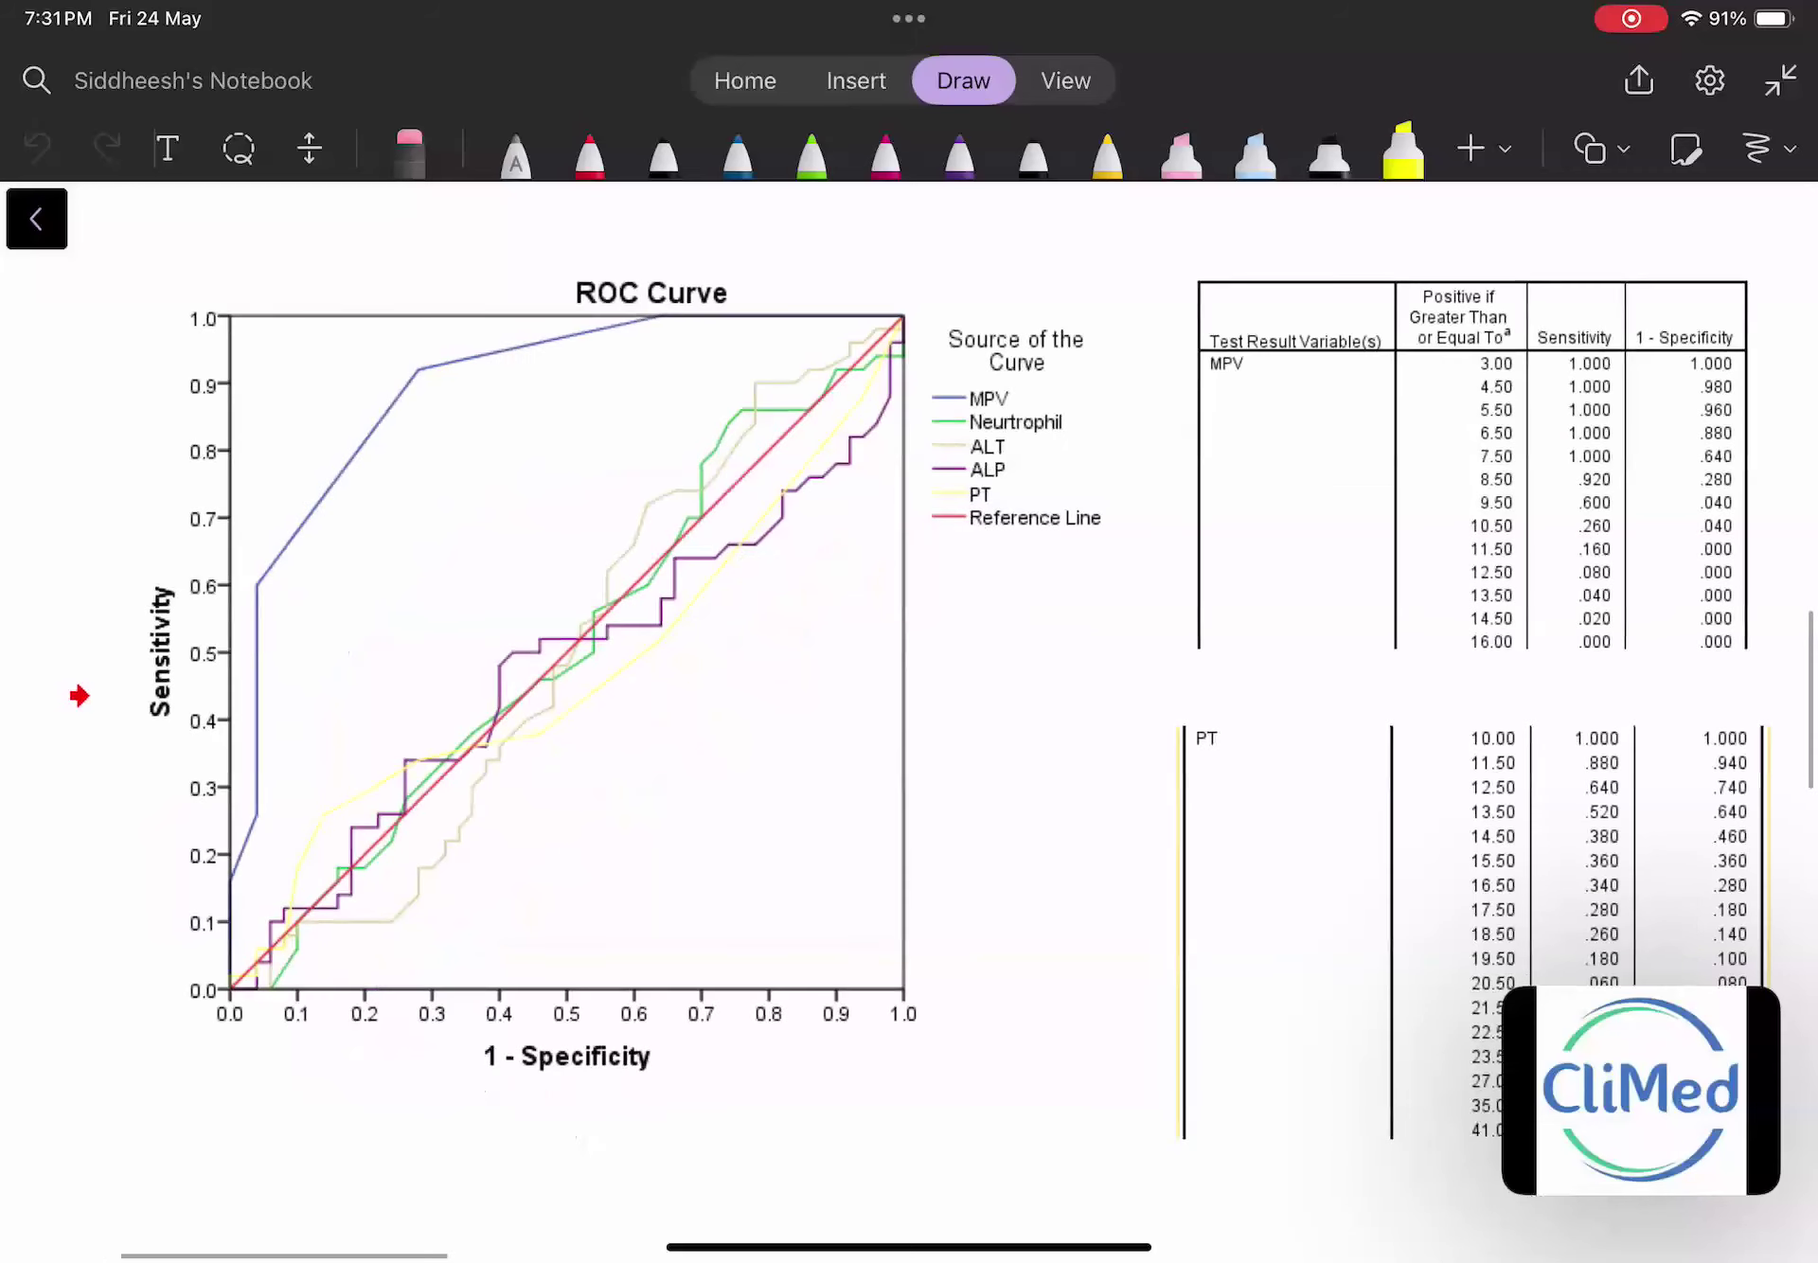
{"action": "left_click_drag", "start_coordinate": [1641, 1091], "coordinate": [1798, 1079]}
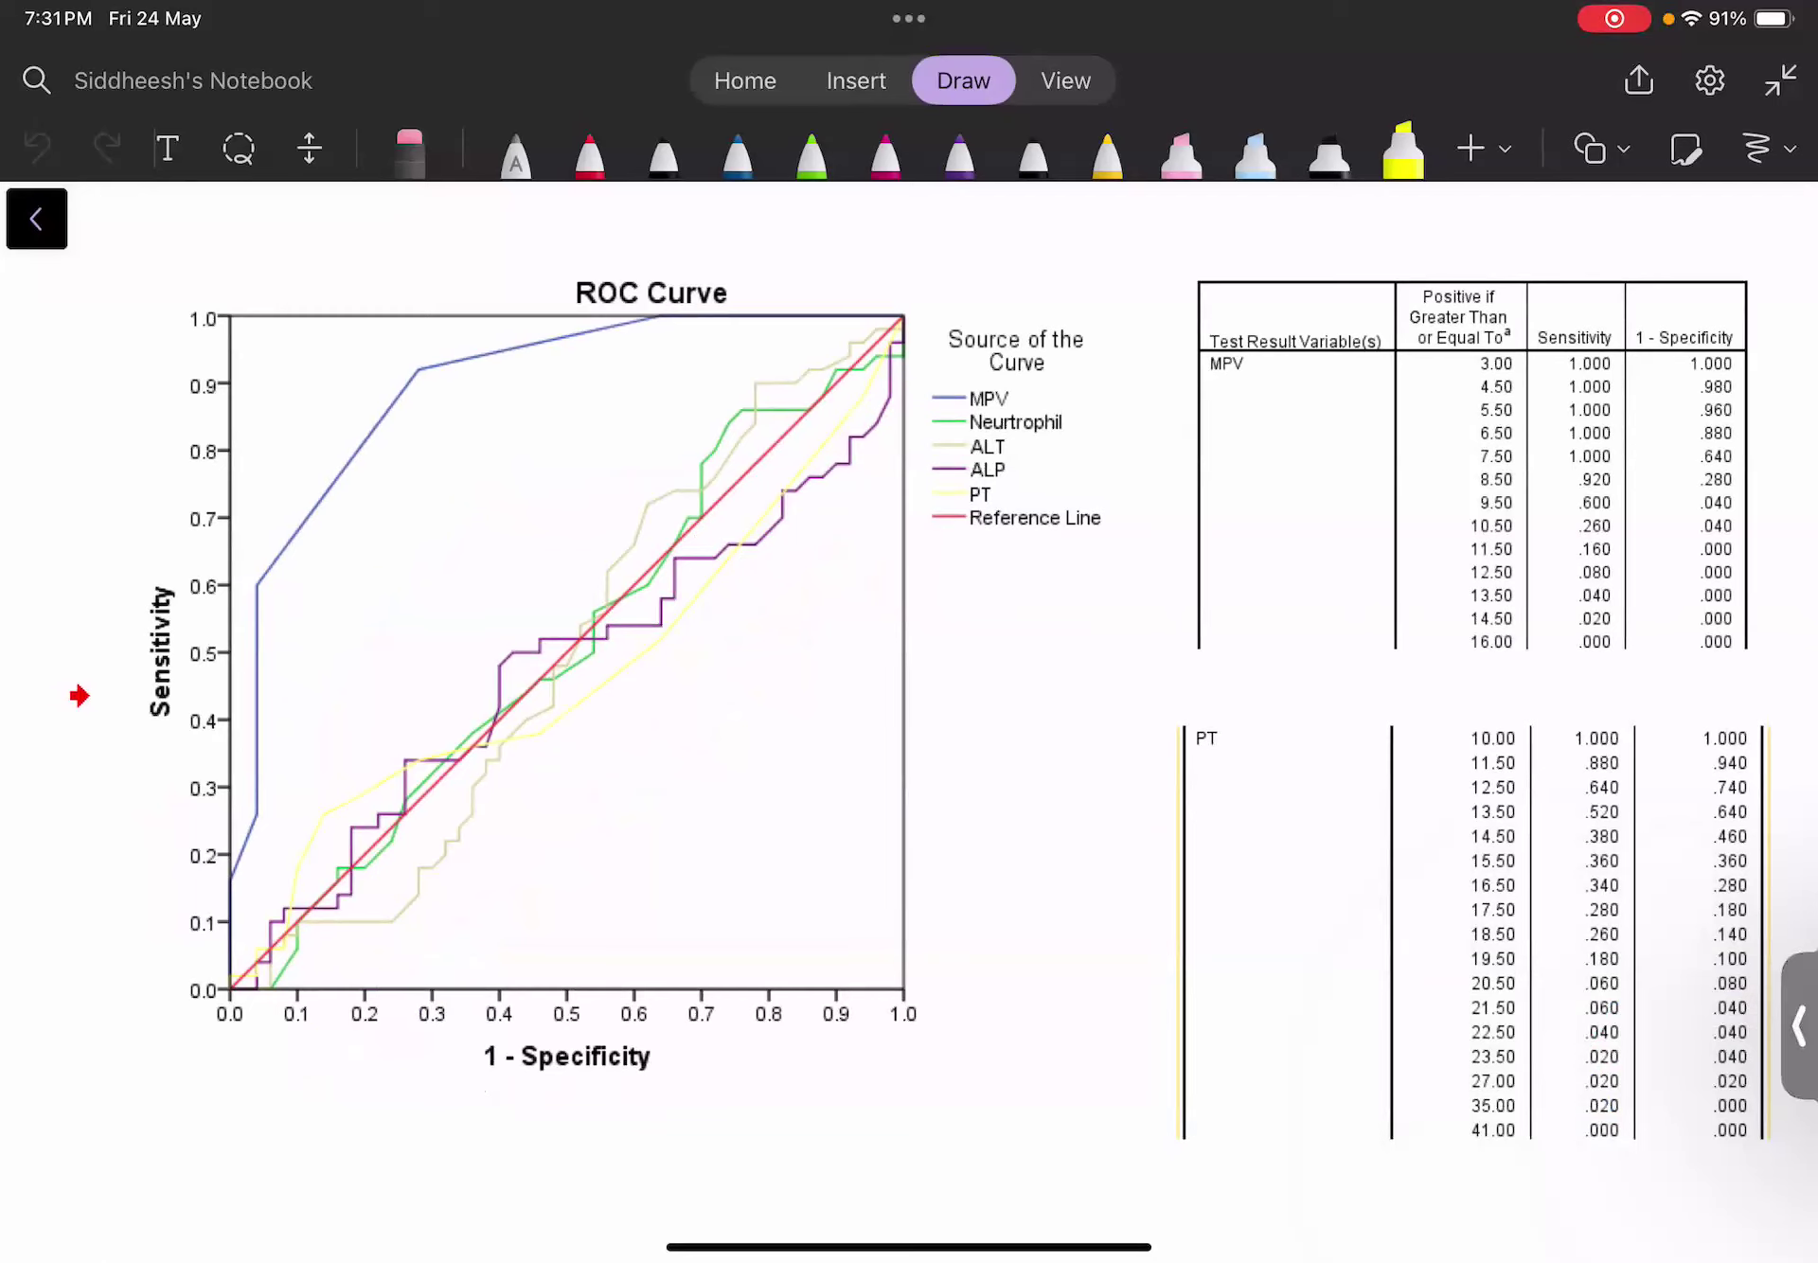
- Handwrite an underlined note beginning "1. Cut" above the ROC chart with the magenta pen
{"action": "scroll", "coordinate": [909, 719], "scroll_direction": "up", "scroll_amount": 3}
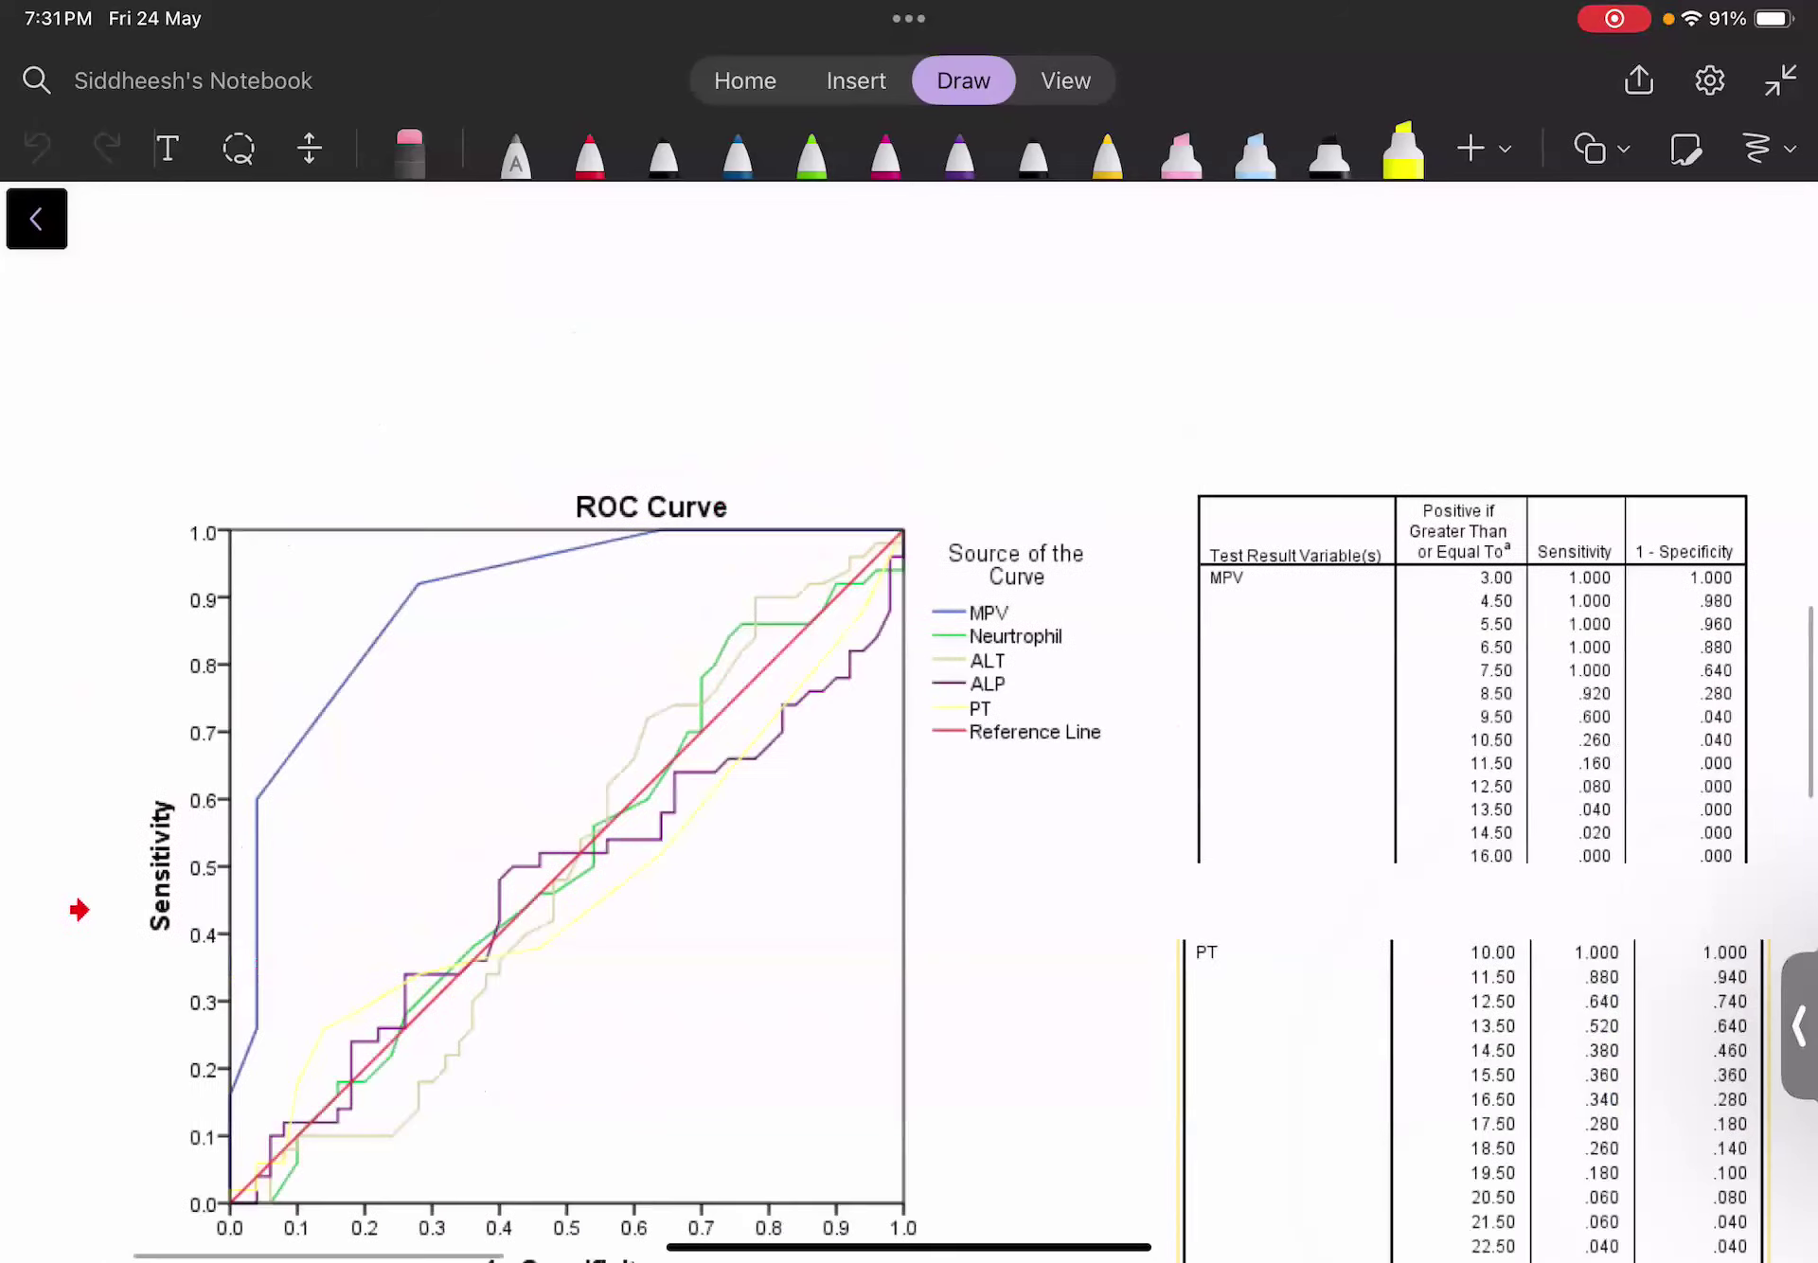
{"action": "left_click", "coordinate": [811, 154]}
{"action": "left_click", "coordinate": [885, 154]}
{"action": "left_click_drag", "start_coordinate": [338, 264], "coordinate": [338, 295]}
{"action": "left_click", "coordinate": [355, 276]}
{"action": "scroll", "coordinate": [473, 473], "scroll_direction": "up", "scroll_amount": 5}
{"action": "mouse_move", "coordinate": [399, 388]}
{"action": "left_mouse_down"}
{"action": "mouse_move", "coordinate": [370, 437]}
{"action": "mouse_move", "coordinate": [424, 438]}
{"action": "left_mouse_up"}
{"action": "left_click_drag", "start_coordinate": [437, 389], "coordinate": [443, 439]}
{"action": "left_click_drag", "start_coordinate": [422, 409], "coordinate": [454, 406]}
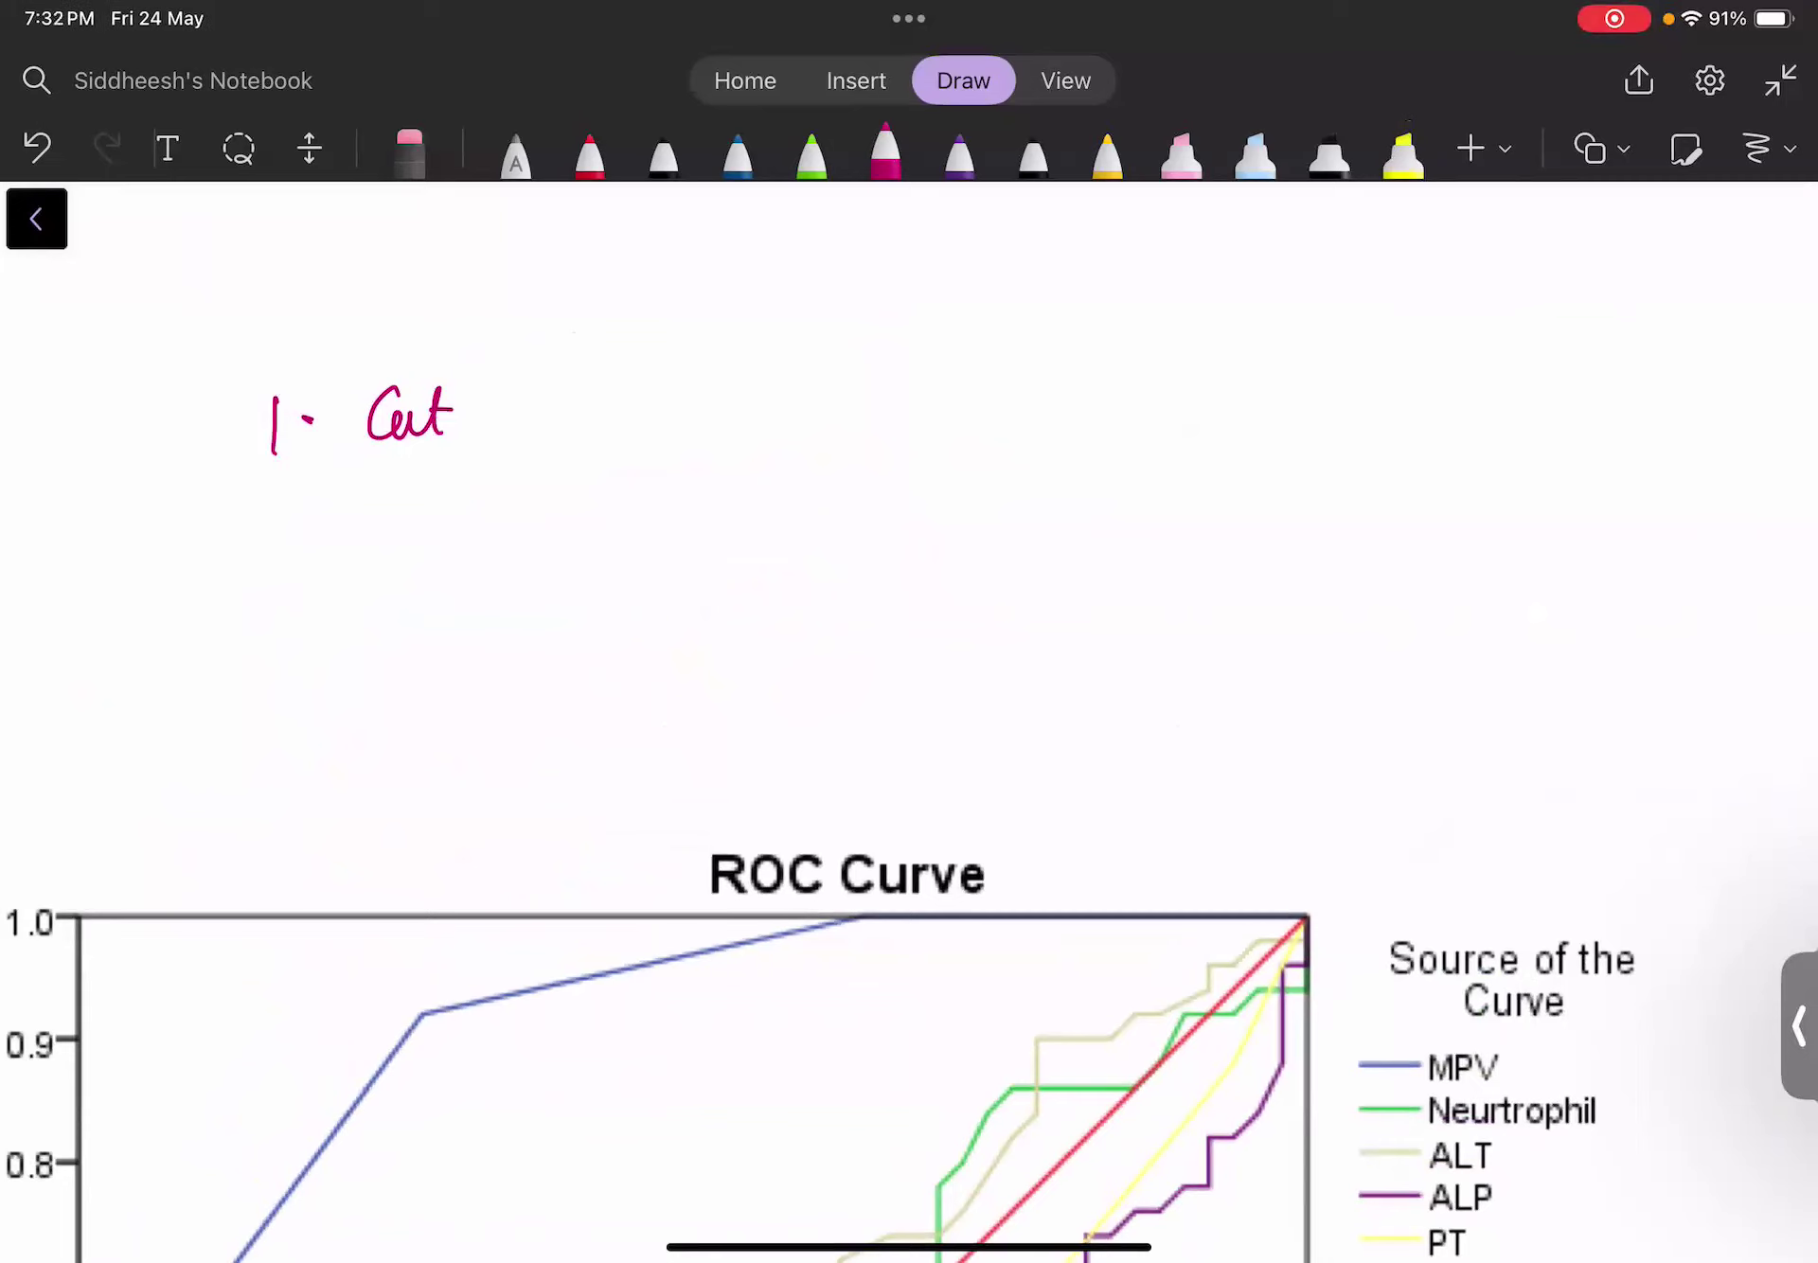
{"action": "mouse_move", "coordinate": [494, 400]}
{"action": "left_mouse_down"}
{"action": "mouse_move", "coordinate": [529, 457]}
{"action": "mouse_move", "coordinate": [553, 460]}
{"action": "left_mouse_up"}
{"action": "left_click_drag", "start_coordinate": [487, 403], "coordinate": [545, 390]}
{"action": "mouse_move", "coordinate": [587, 383]}
{"action": "left_mouse_down"}
{"action": "mouse_move", "coordinate": [590, 426]}
{"action": "mouse_move", "coordinate": [691, 402]}
{"action": "mouse_move", "coordinate": [680, 481]}
{"action": "mouse_move", "coordinate": [731, 387]}
{"action": "left_mouse_up"}
{"action": "left_click_drag", "start_coordinate": [383, 463], "coordinate": [729, 452]}
- Handwrite and underline further notes beside the first point above the ROC chart
{"action": "mouse_move", "coordinate": [942, 308]}
{"action": "left_mouse_down"}
{"action": "mouse_move", "coordinate": [940, 341]}
{"action": "mouse_move", "coordinate": [977, 337]}
{"action": "left_mouse_up"}
{"action": "mouse_move", "coordinate": [988, 295]}
{"action": "left_mouse_down"}
{"action": "mouse_move", "coordinate": [988, 339]}
{"action": "mouse_move", "coordinate": [994, 318]}
{"action": "left_mouse_up"}
{"action": "mouse_move", "coordinate": [1024, 293]}
{"action": "left_mouse_down"}
{"action": "mouse_move", "coordinate": [1028, 327]}
{"action": "mouse_move", "coordinate": [1044, 293]}
{"action": "left_mouse_up"}
{"action": "left_click_drag", "start_coordinate": [945, 354], "coordinate": [1051, 345]}
{"action": "left_click_drag", "start_coordinate": [963, 368], "coordinate": [1155, 316]}
{"action": "mouse_move", "coordinate": [1157, 296]}
{"action": "left_mouse_down"}
{"action": "mouse_move", "coordinate": [1170, 328]}
{"action": "mouse_move", "coordinate": [1186, 294]}
{"action": "left_mouse_up"}
{"action": "left_click_drag", "start_coordinate": [1209, 298], "coordinate": [1209, 328]}
{"action": "mouse_move", "coordinate": [1318, 283]}
{"action": "left_mouse_down"}
{"action": "mouse_move", "coordinate": [1345, 320]}
{"action": "mouse_move", "coordinate": [1429, 280]}
{"action": "left_mouse_up"}
{"action": "left_click", "coordinate": [1365, 300]}
{"action": "left_click_drag", "start_coordinate": [1452, 273], "coordinate": [1439, 301]}
{"action": "mouse_move", "coordinate": [1454, 288]}
{"action": "left_mouse_down"}
{"action": "mouse_move", "coordinate": [1478, 295]}
{"action": "mouse_move", "coordinate": [1463, 285]}
{"action": "left_mouse_up"}
{"action": "mouse_move", "coordinate": [1302, 332]}
{"action": "left_mouse_down"}
{"action": "mouse_move", "coordinate": [1467, 324]}
{"action": "mouse_move", "coordinate": [1479, 338]}
{"action": "left_mouse_up"}
{"action": "scroll", "coordinate": [663, 719], "scroll_direction": "down", "scroll_amount": 10}
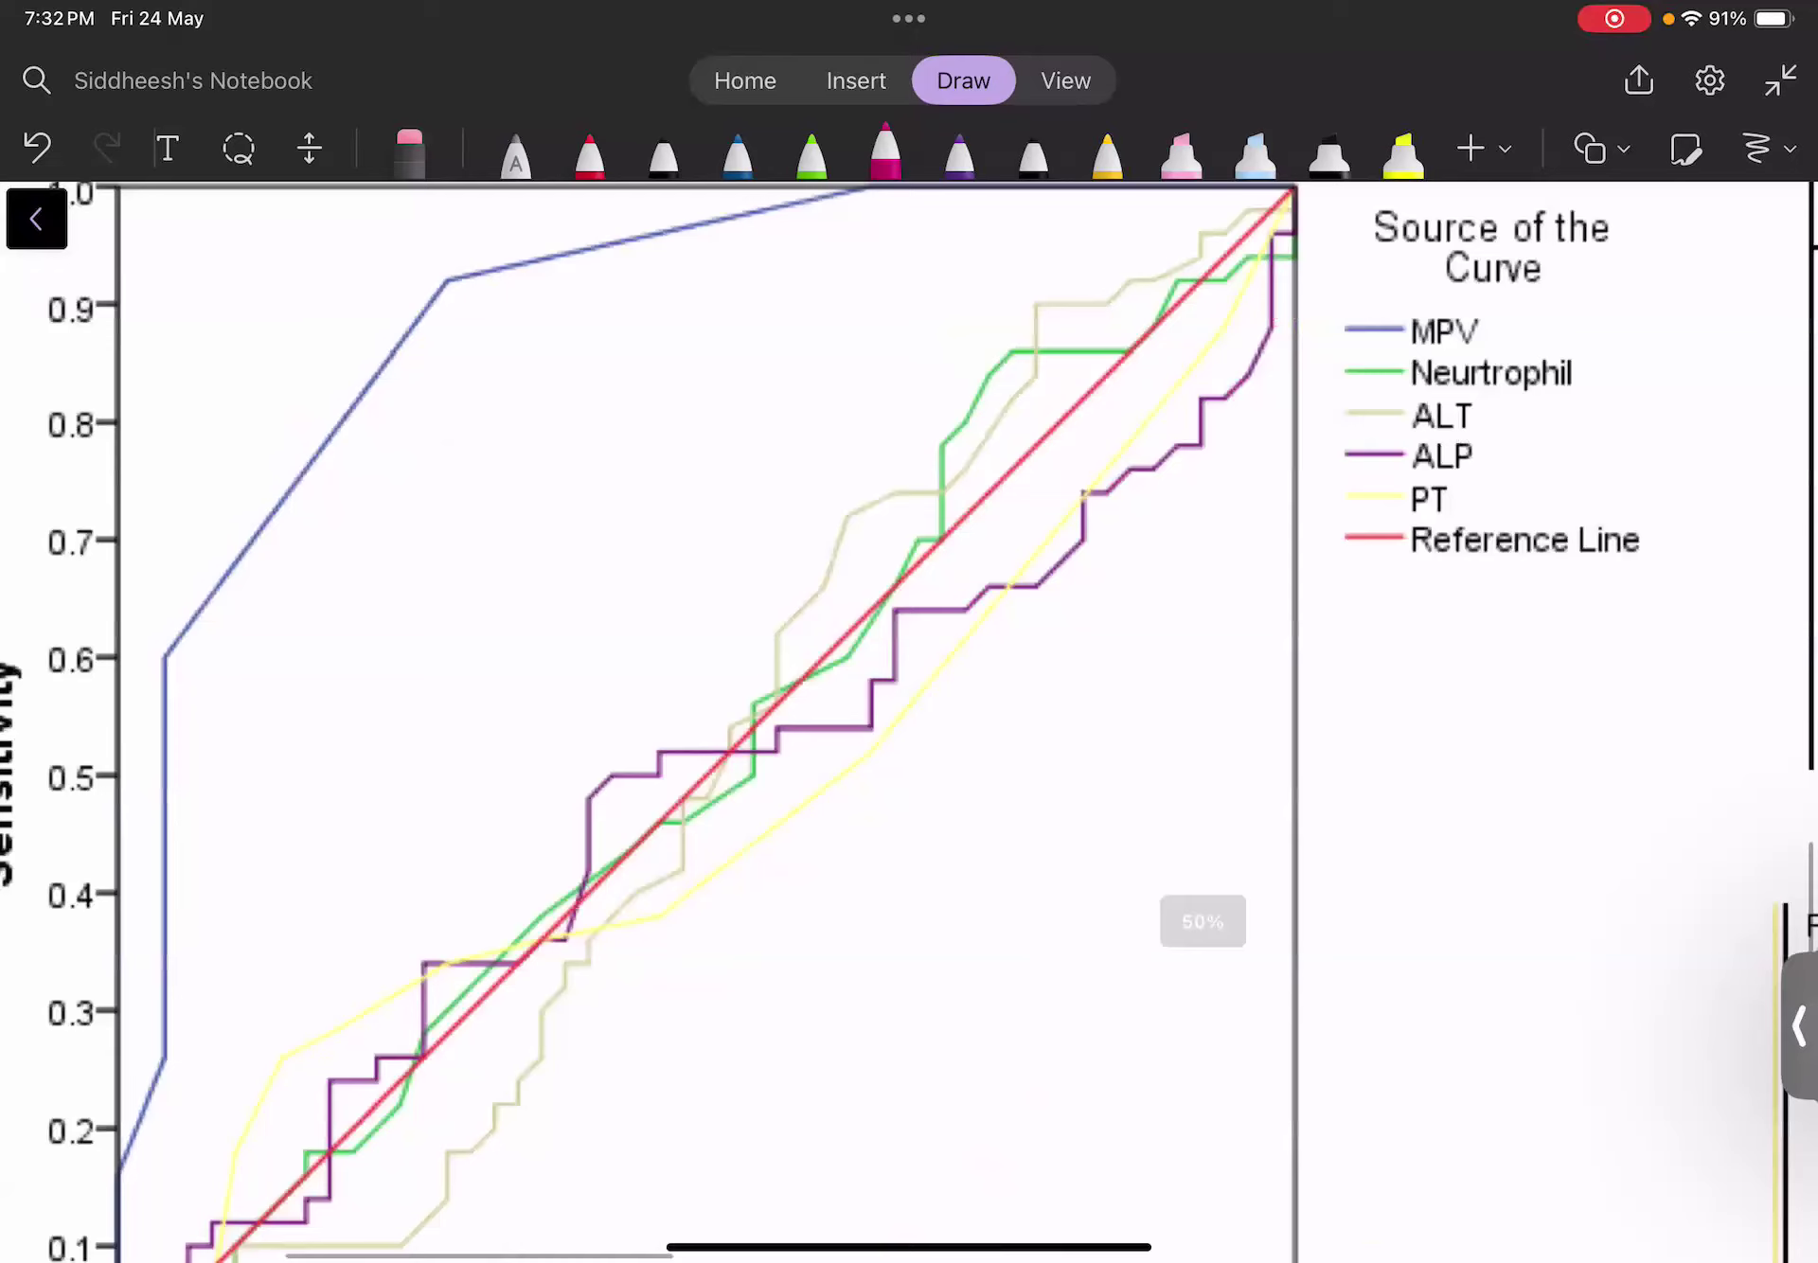
- Try to draw a freehand magenta diagonal across the ROC chart, from its upper-left corner to its lower-right corner
{"action": "scroll", "coordinate": [663, 720], "scroll_direction": "down", "scroll_amount": 3}
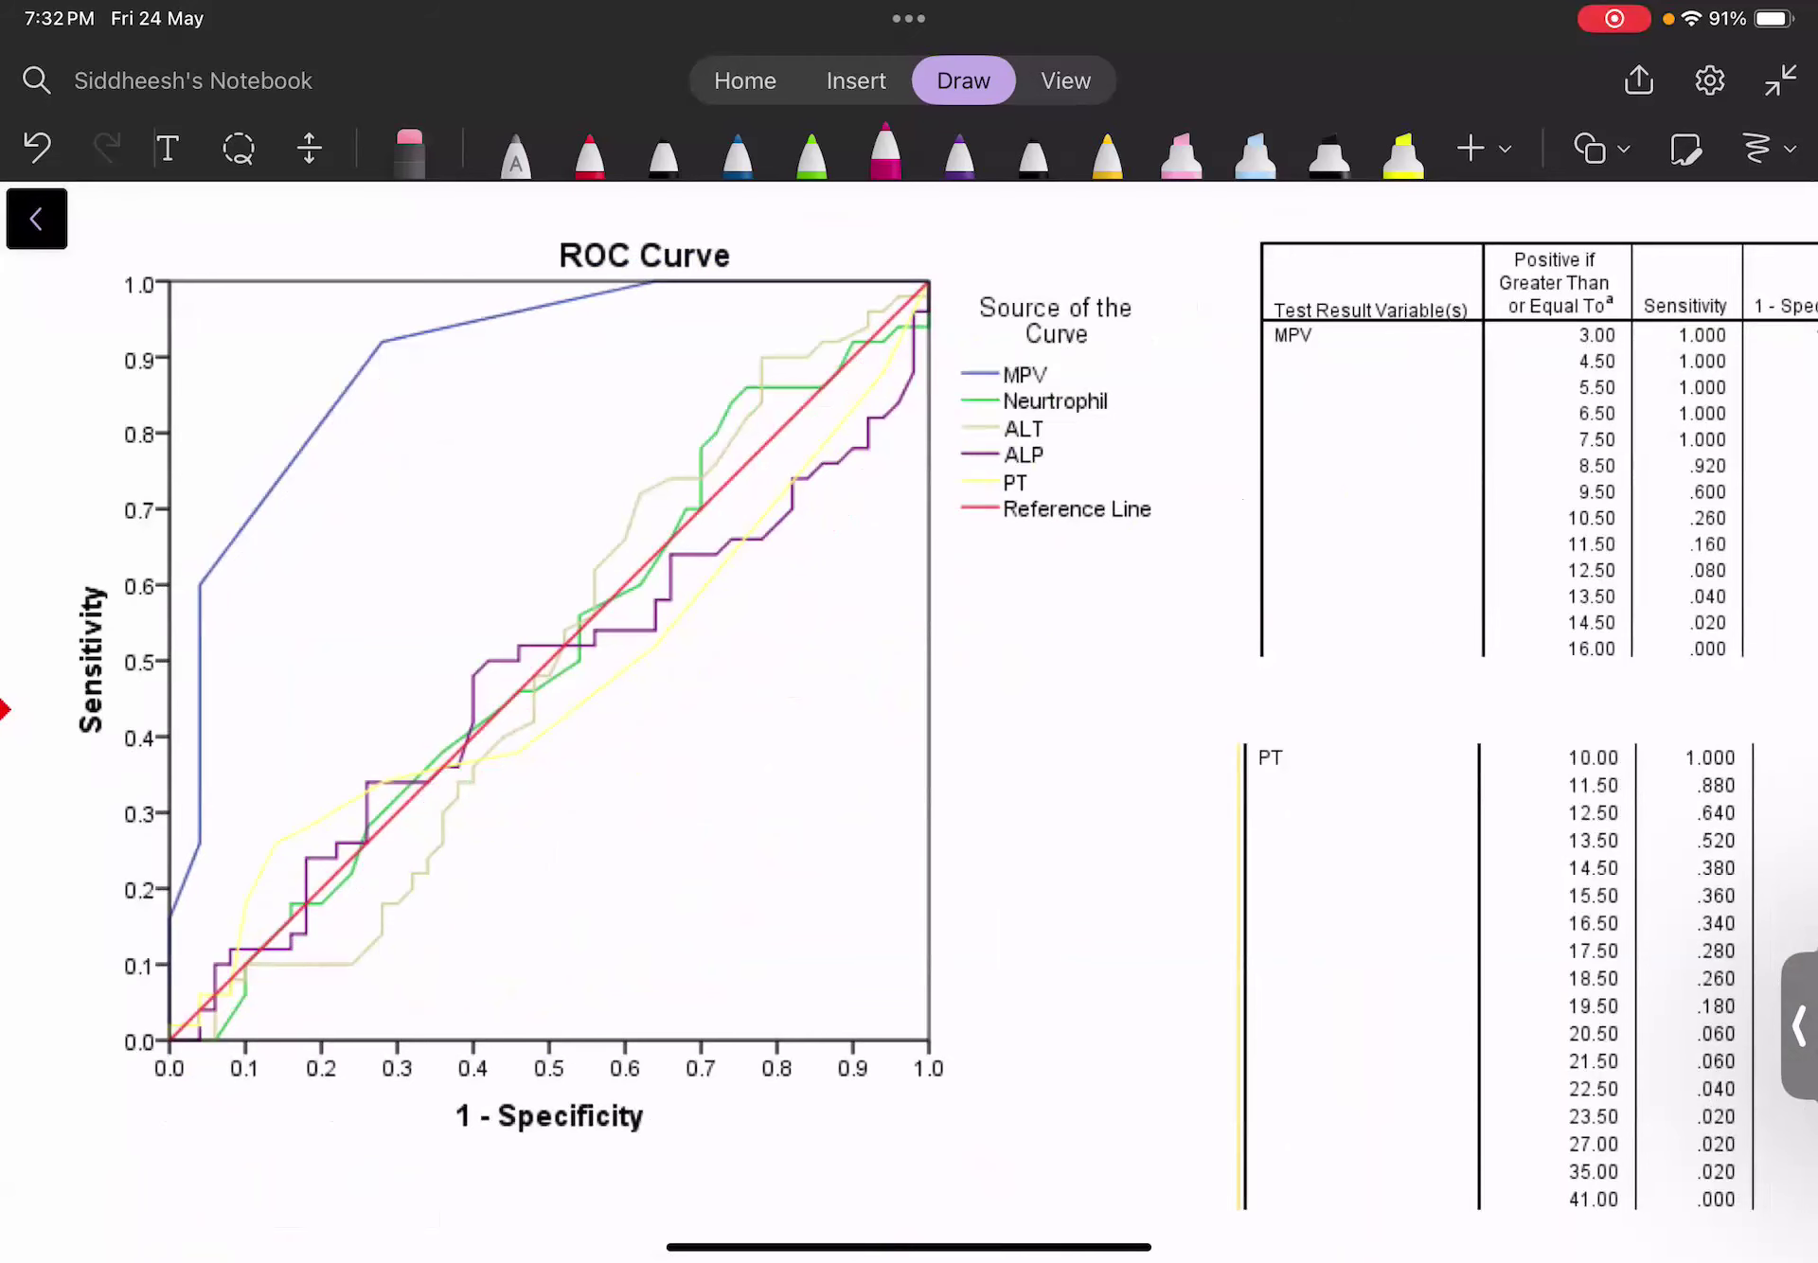
{"action": "left_click_drag", "start_coordinate": [0, 708], "coordinate": [73, 709]}
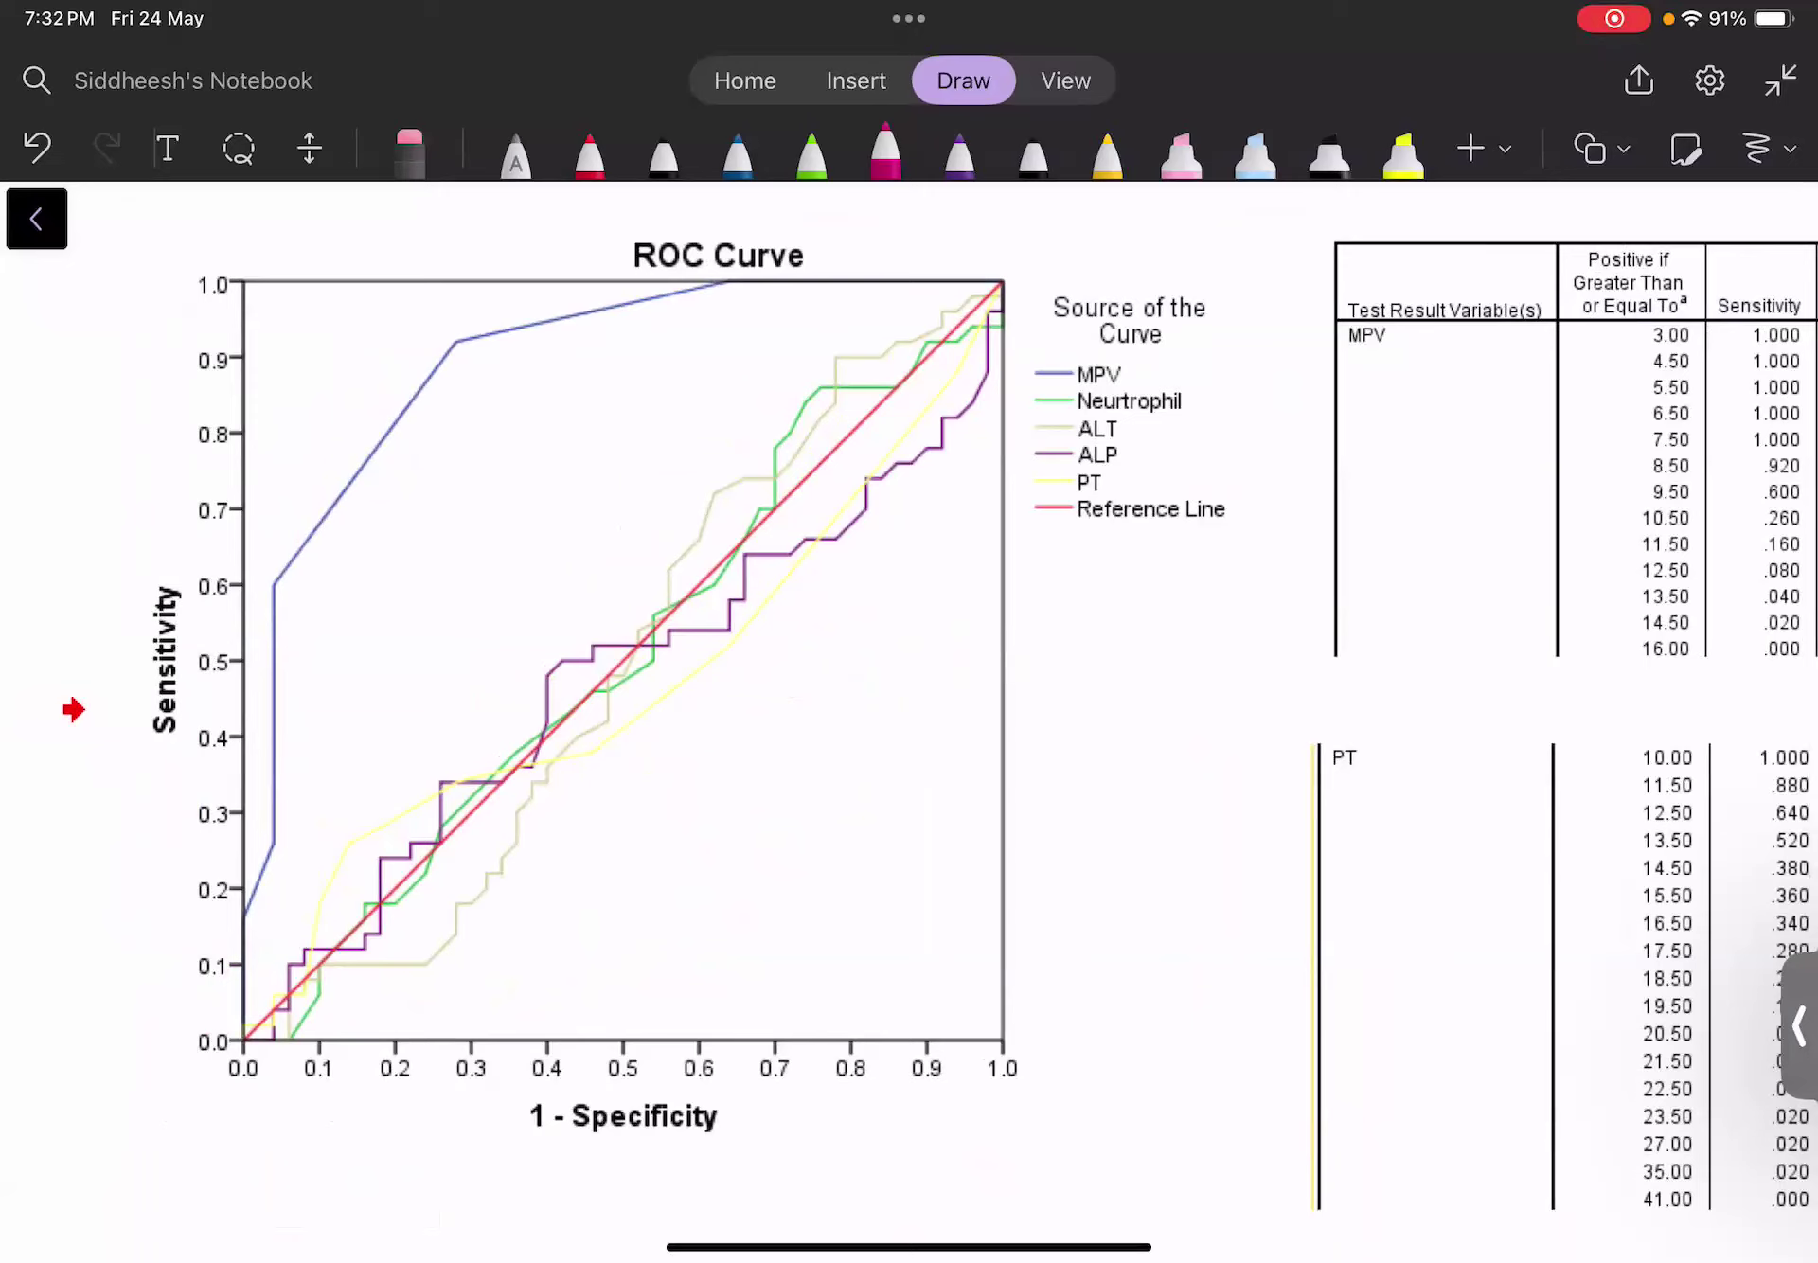
{"action": "left_click", "coordinate": [1600, 149]}
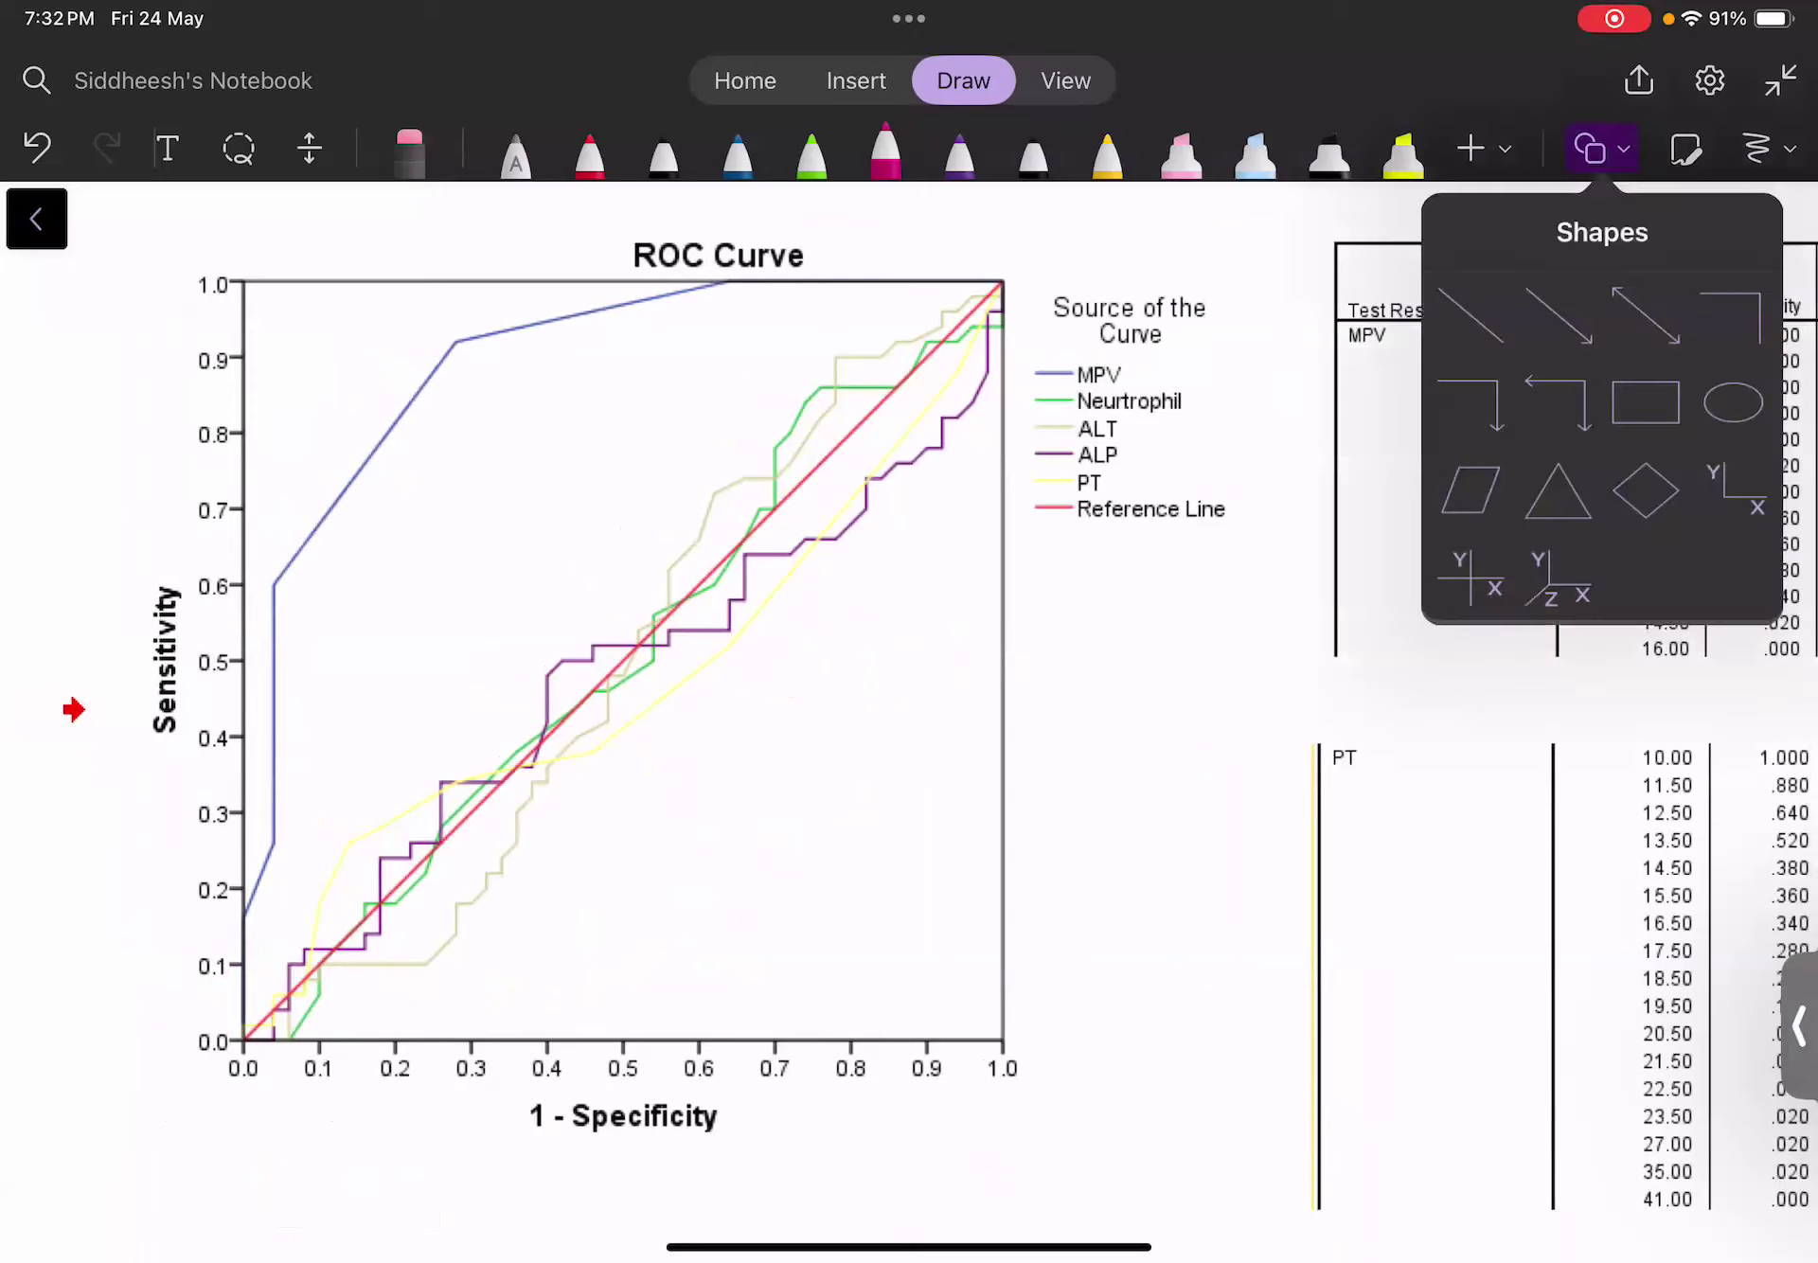
{"action": "left_click", "coordinate": [1600, 149]}
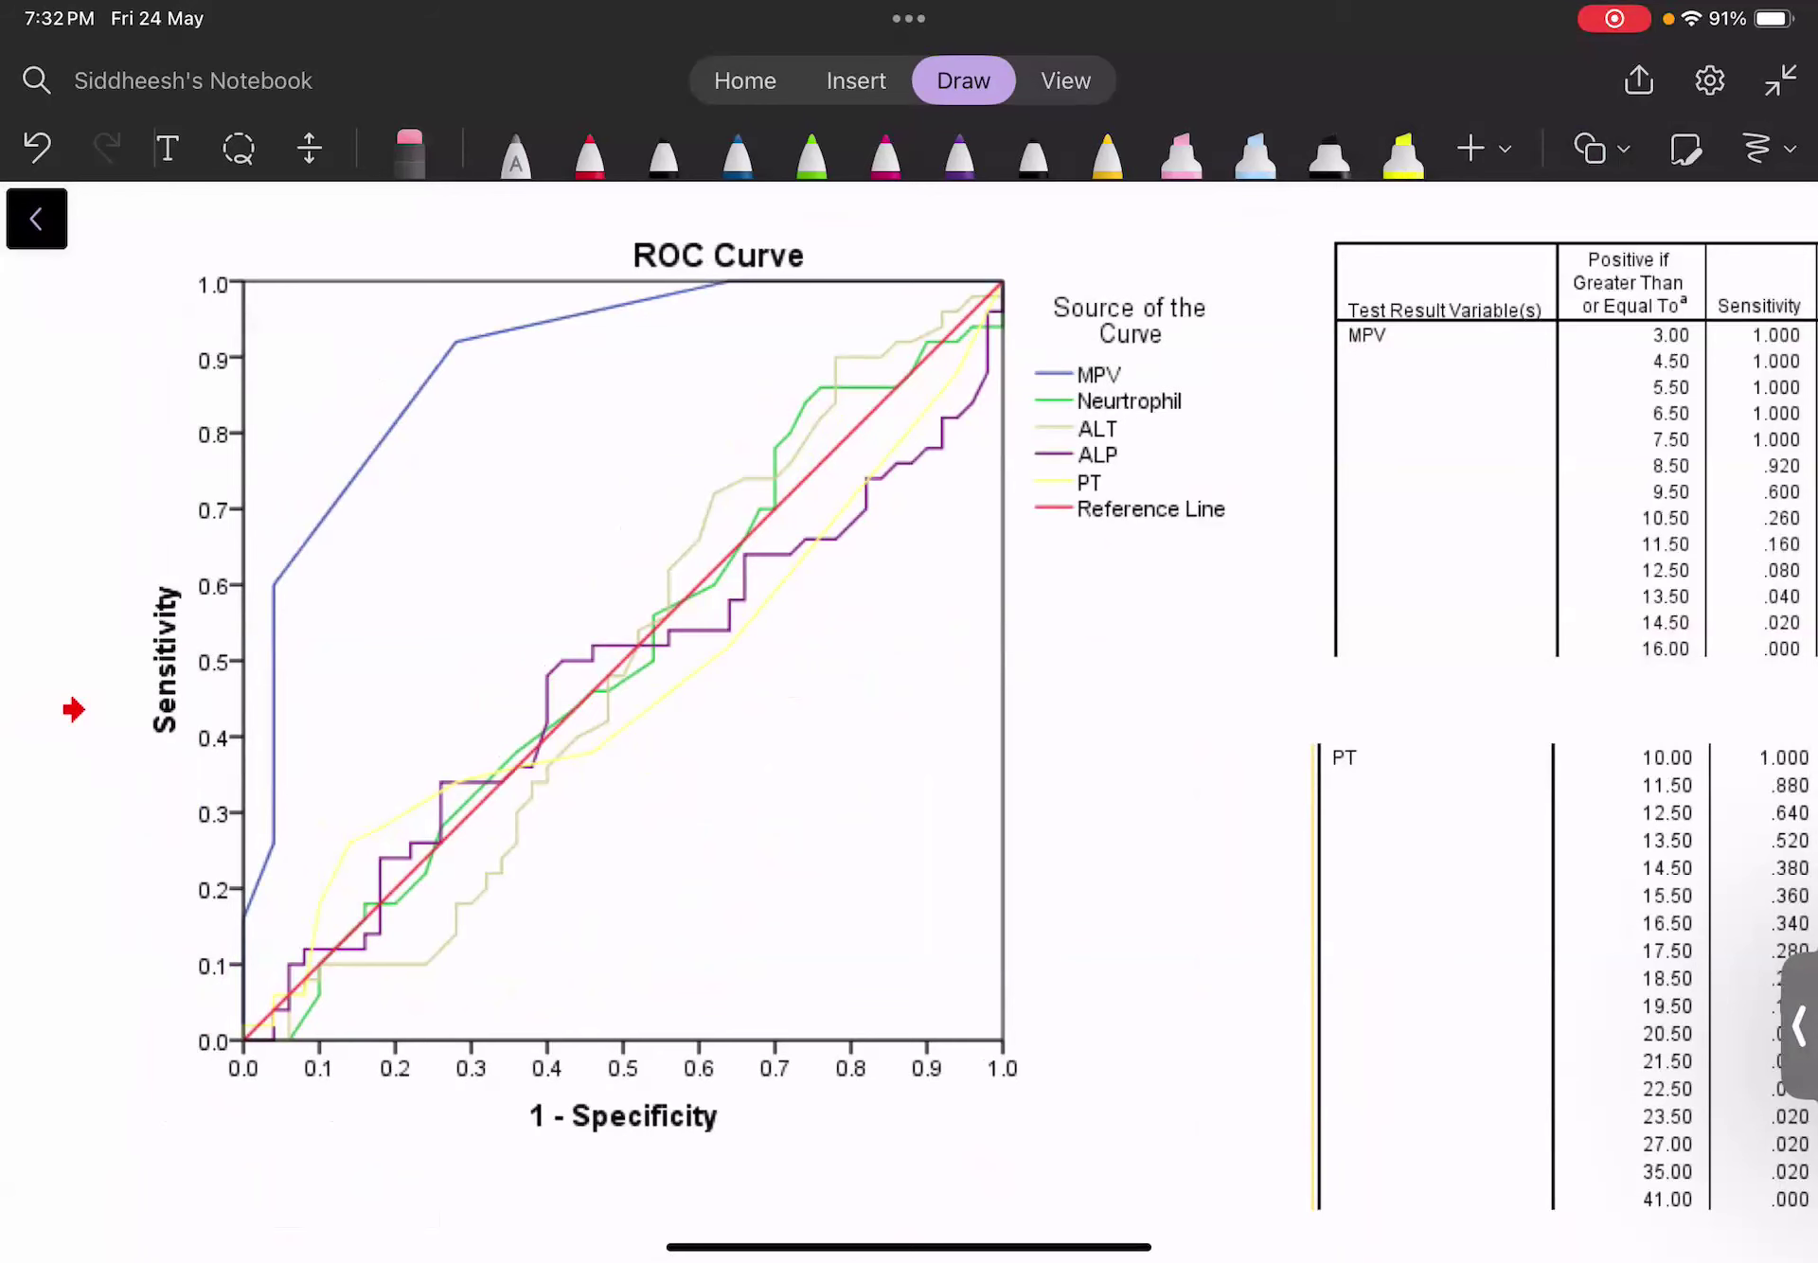
{"action": "scroll", "coordinate": [909, 720], "scroll_direction": "up", "scroll_amount": 5}
{"action": "left_click", "coordinate": [885, 149]}
{"action": "scroll", "coordinate": [909, 719], "scroll_direction": "down", "scroll_amount": 5}
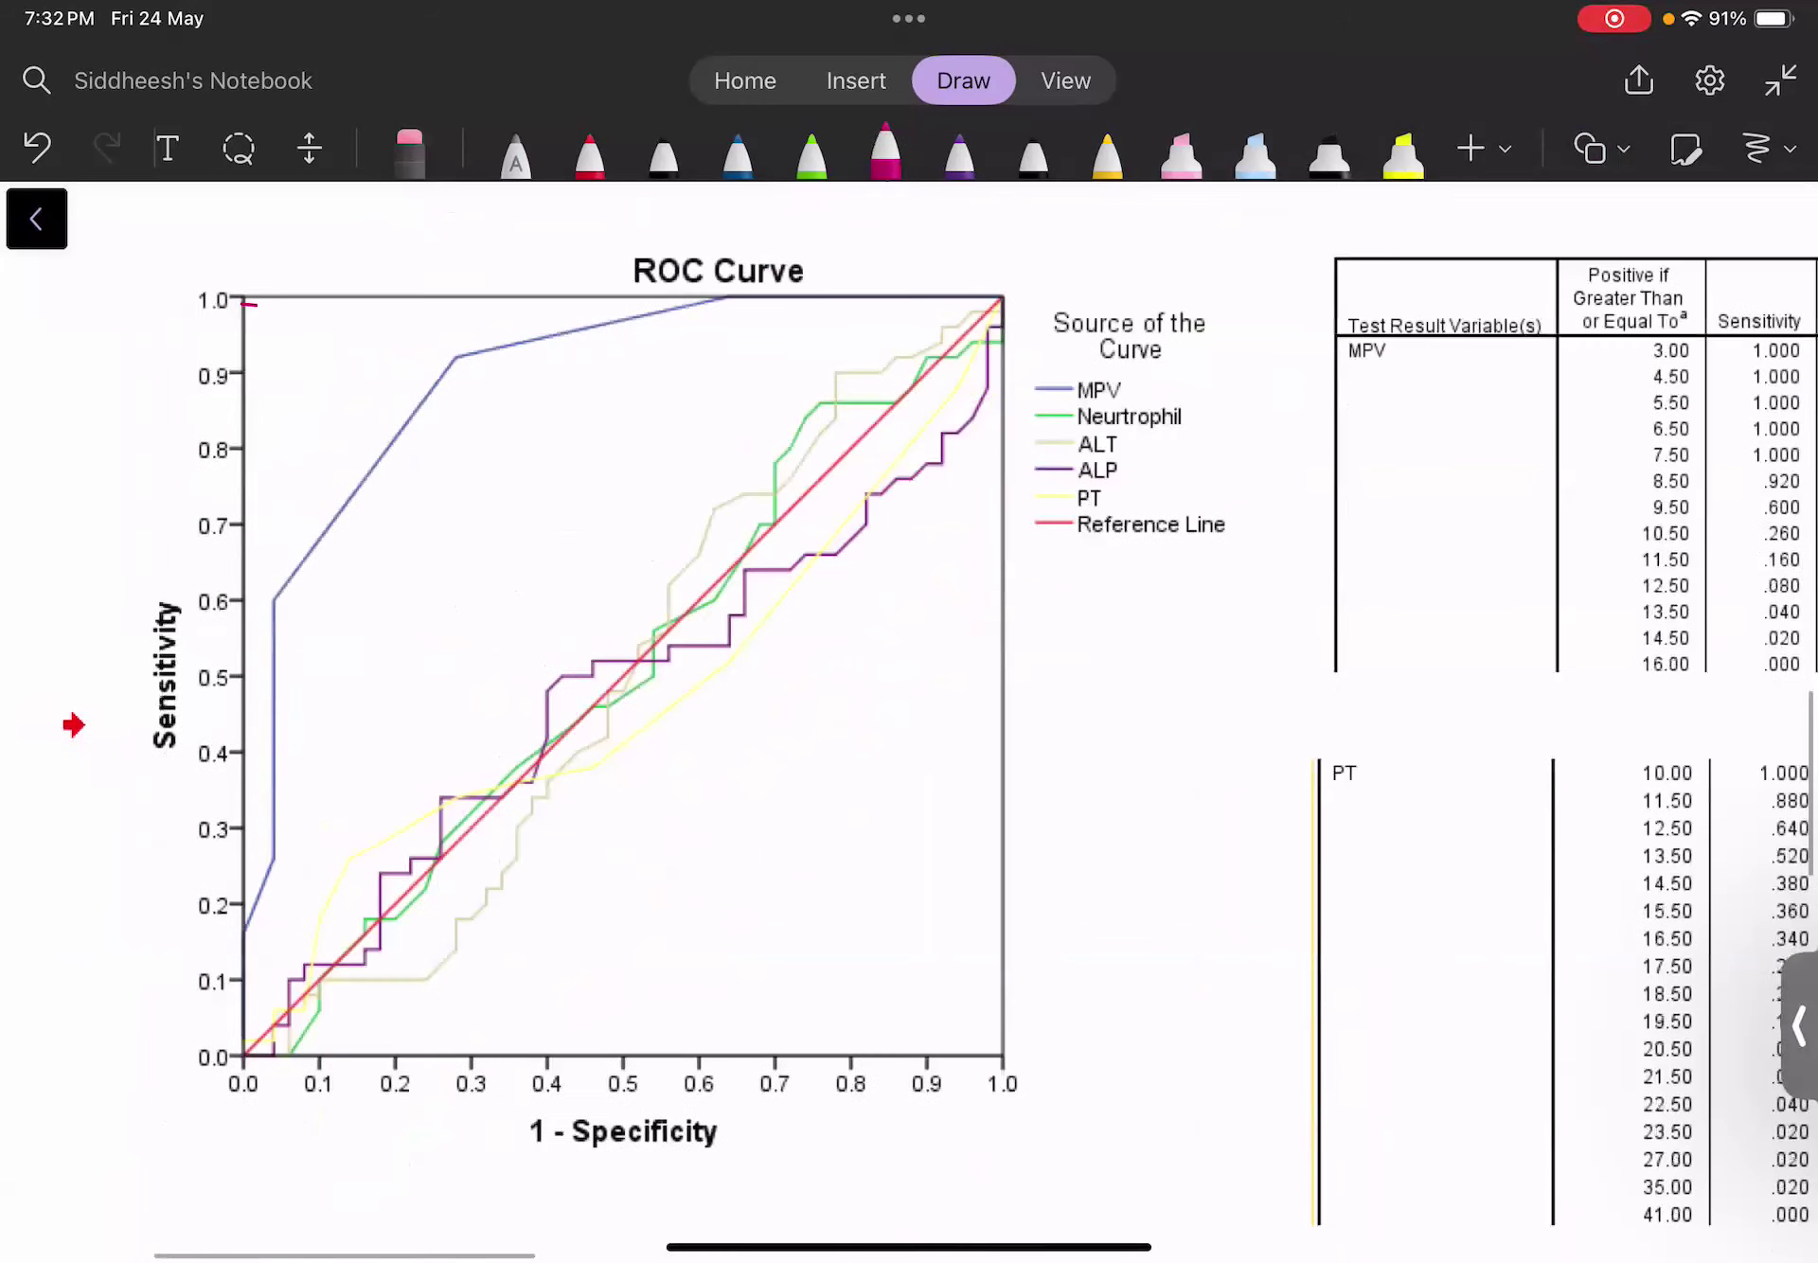
{"action": "mouse_move", "coordinate": [244, 322]}
{"action": "left_mouse_down"}
{"action": "mouse_move", "coordinate": [473, 504]}
{"action": "mouse_move", "coordinate": [902, 940]}
{"action": "mouse_move", "coordinate": [1002, 1079]}
{"action": "left_mouse_up"}
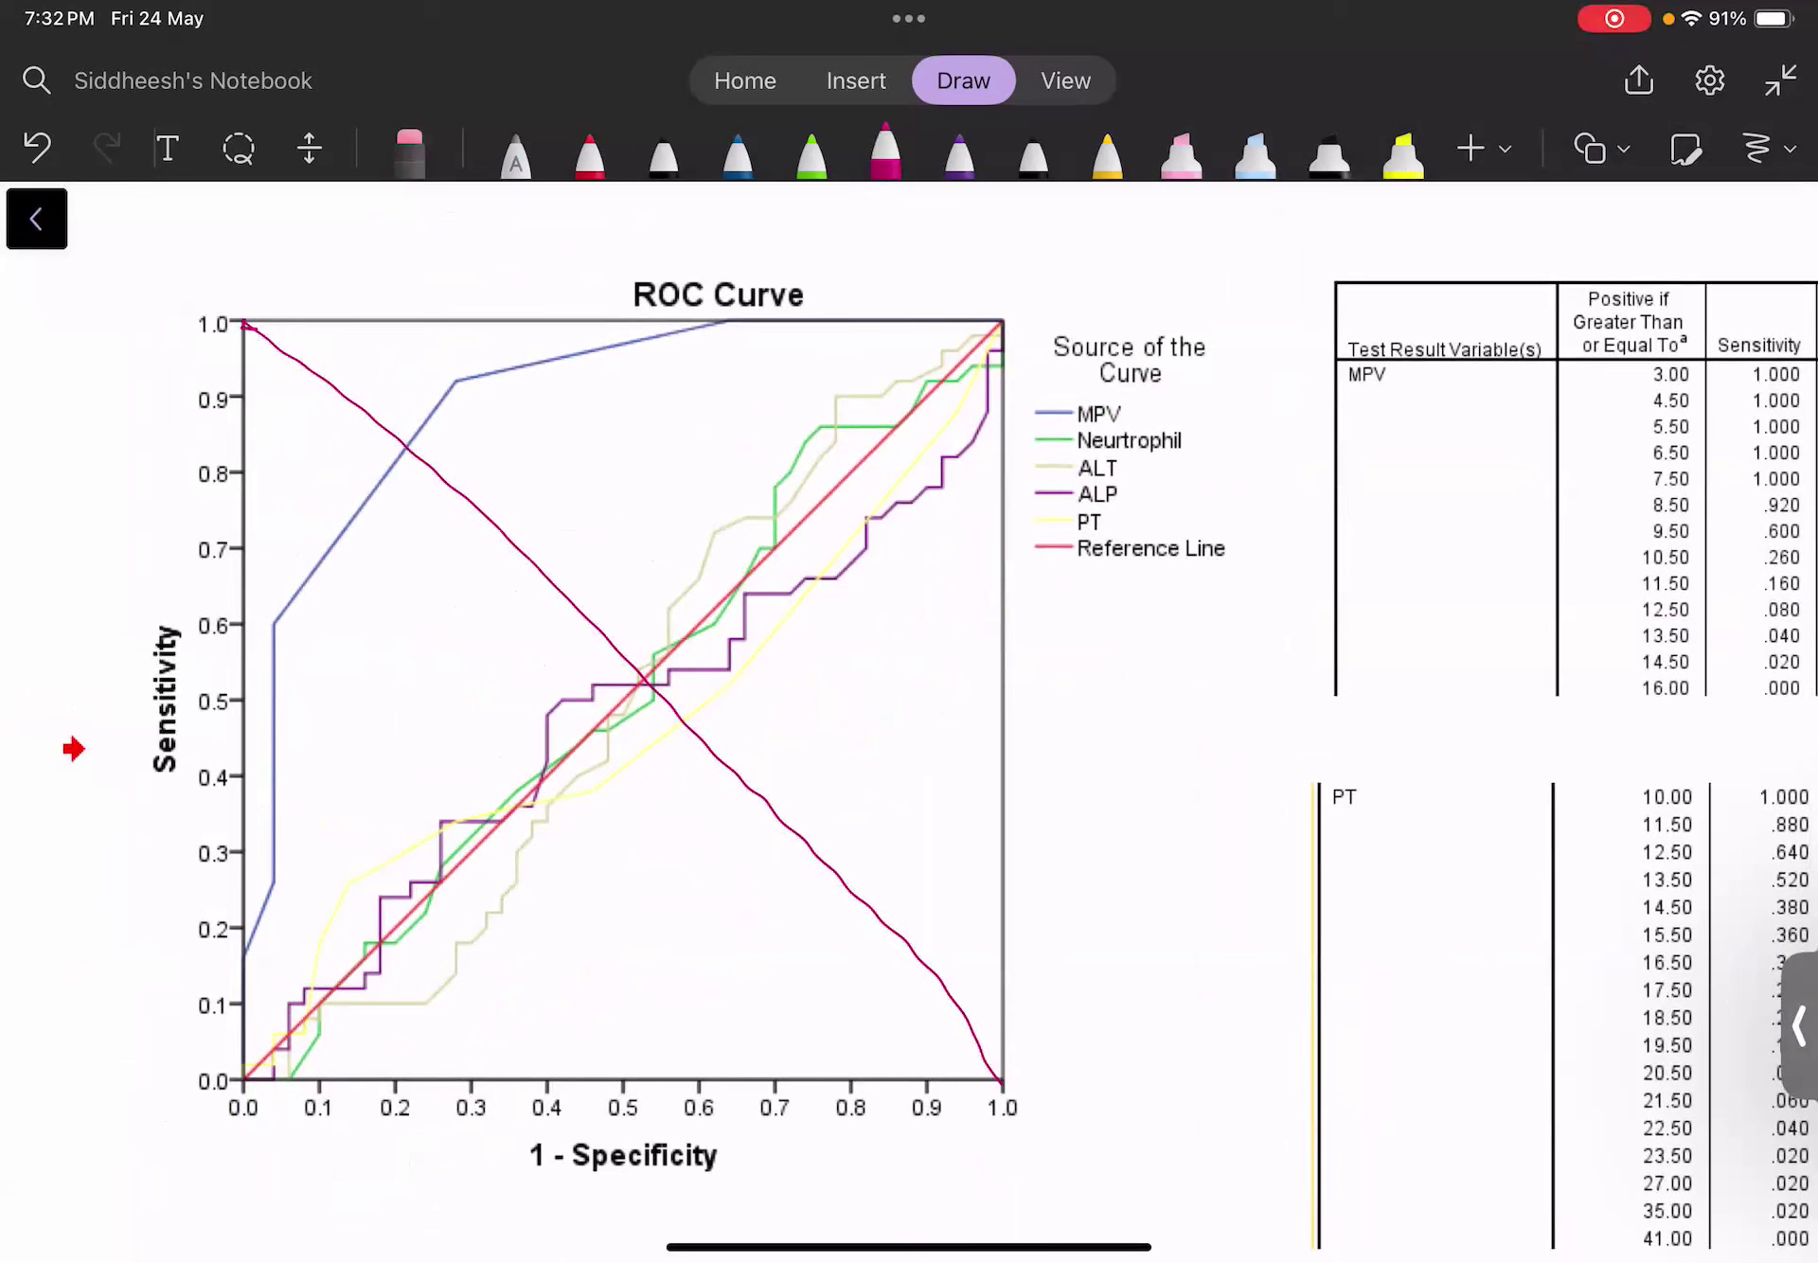
{"action": "left_click", "coordinate": [36, 147]}
{"action": "left_click", "coordinate": [36, 146]}
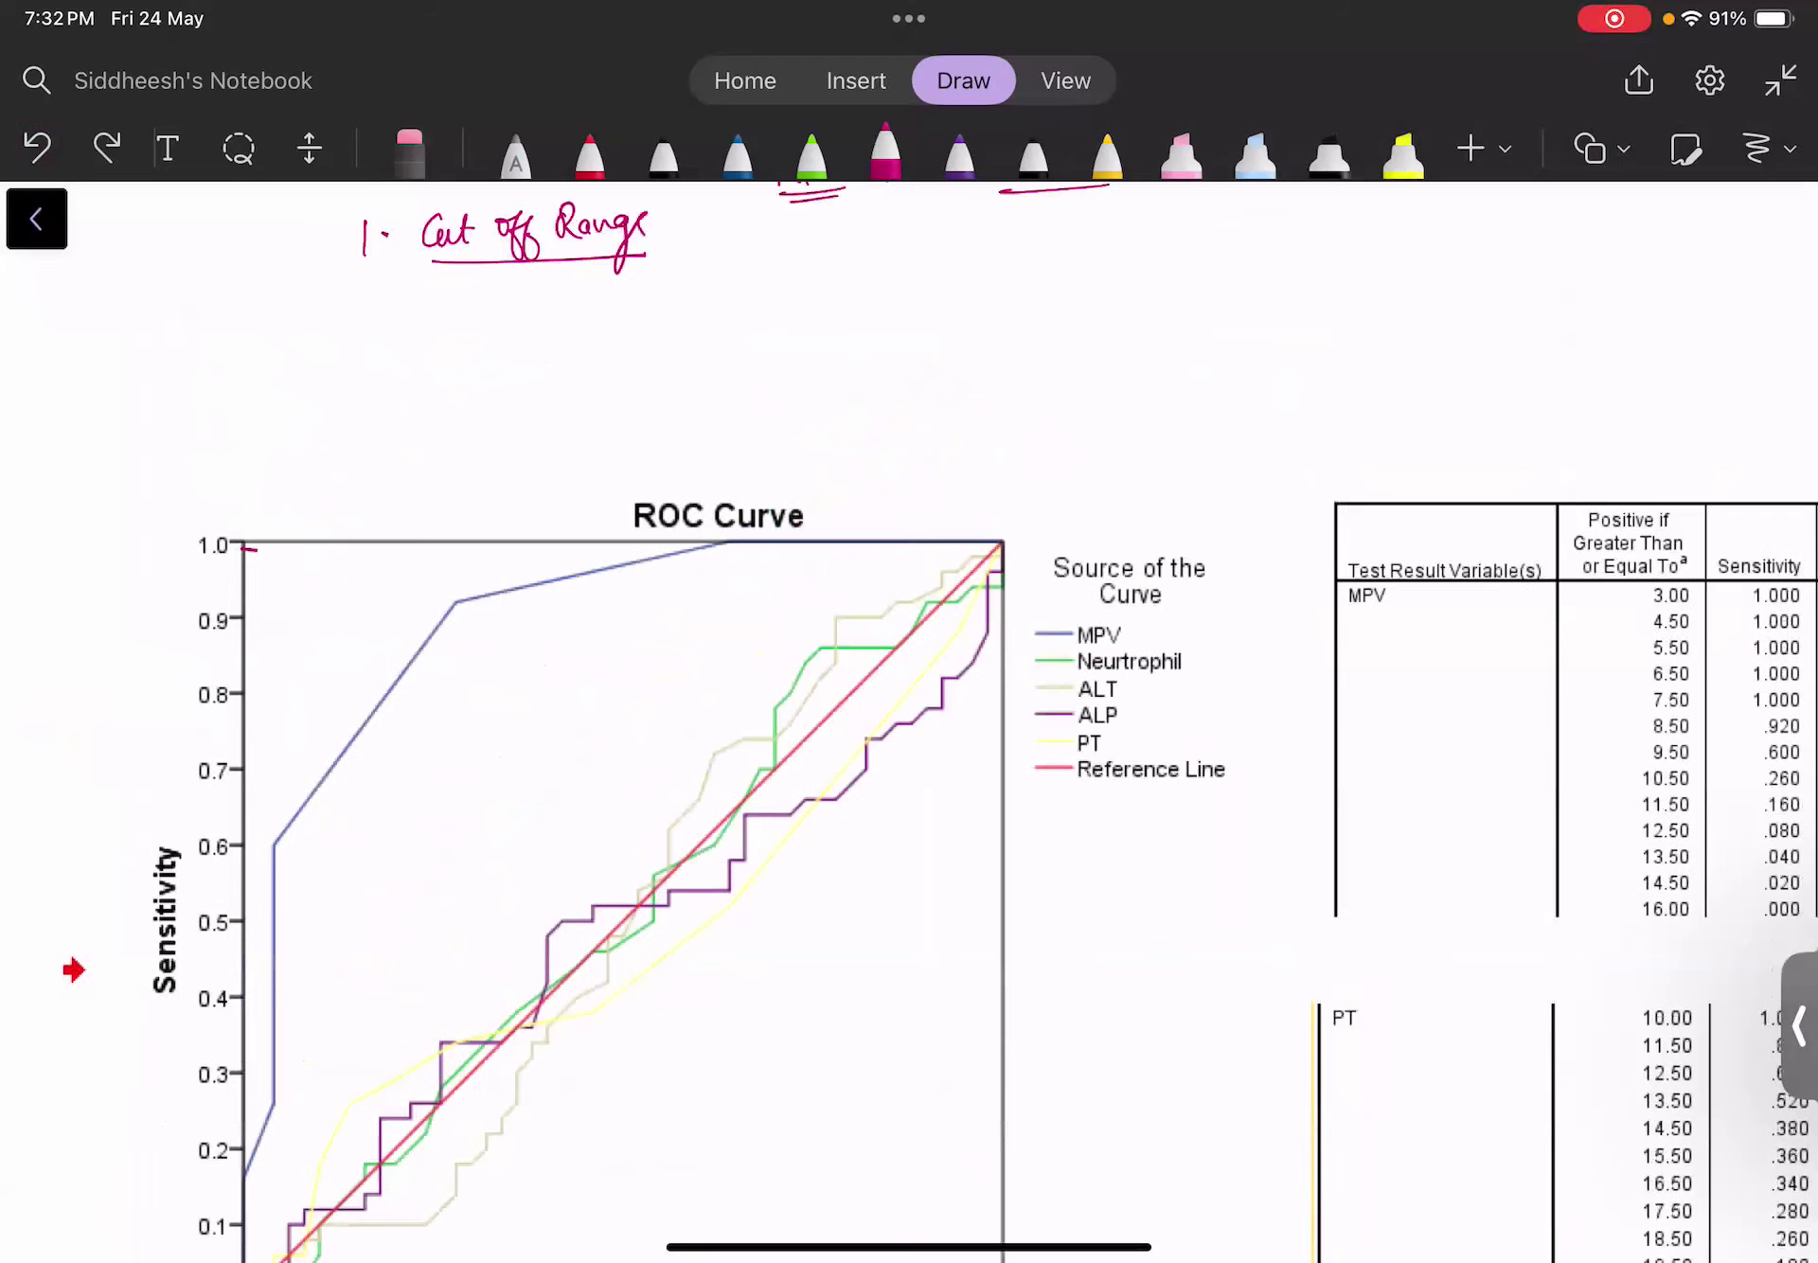
- Draw a straight magenta line across the ROC chart from its upper-left corner to its lower-right corner, using the line shape
{"action": "scroll", "coordinate": [625, 719], "scroll_direction": "down", "scroll_amount": 3}
{"action": "left_click", "coordinate": [1598, 149]}
{"action": "left_click", "coordinate": [1598, 148]}
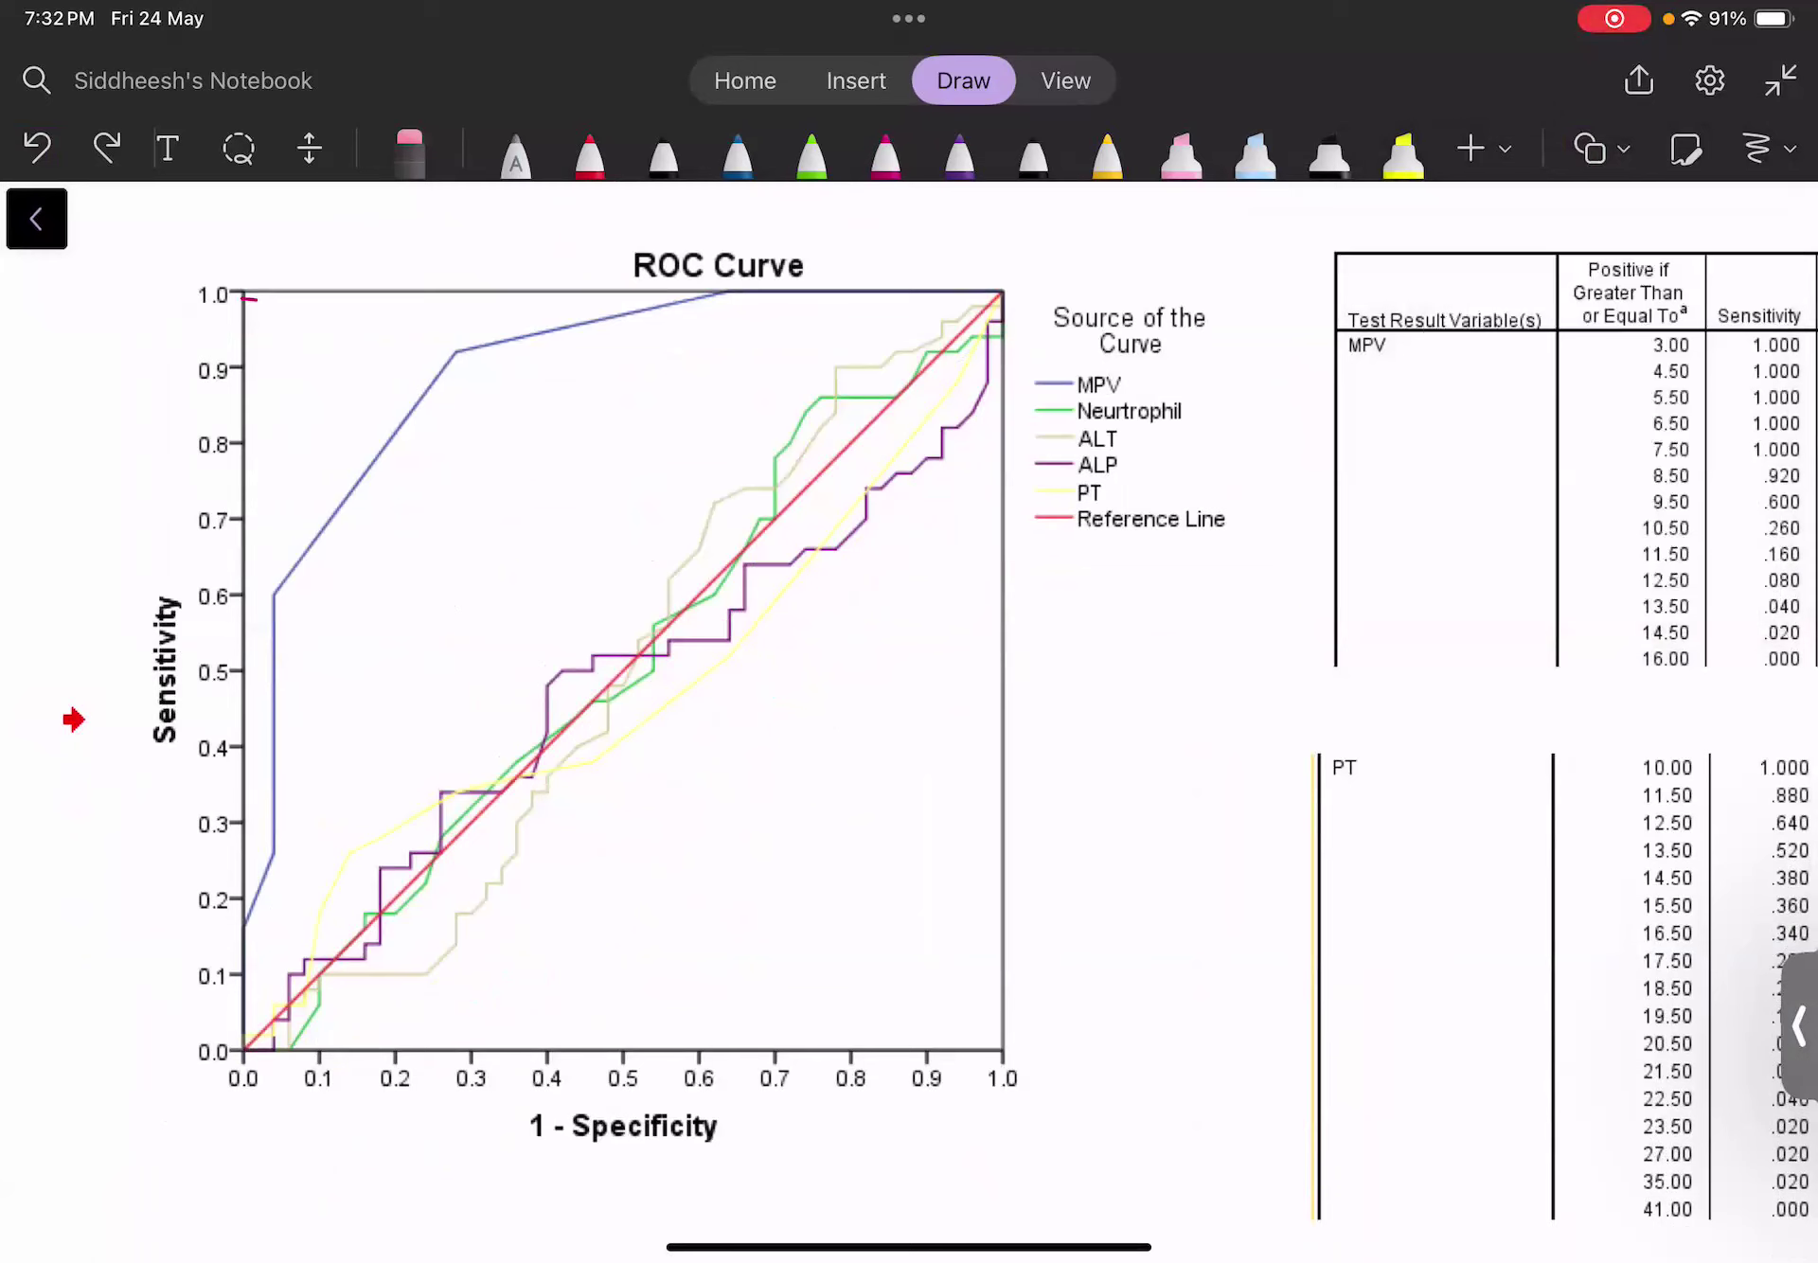
{"action": "mouse_move", "coordinate": [248, 298]}
{"action": "left_mouse_down"}
{"action": "mouse_move", "coordinate": [673, 641]}
{"action": "mouse_move", "coordinate": [907, 879]}
{"action": "mouse_move", "coordinate": [1002, 1047]}
{"action": "left_mouse_up"}
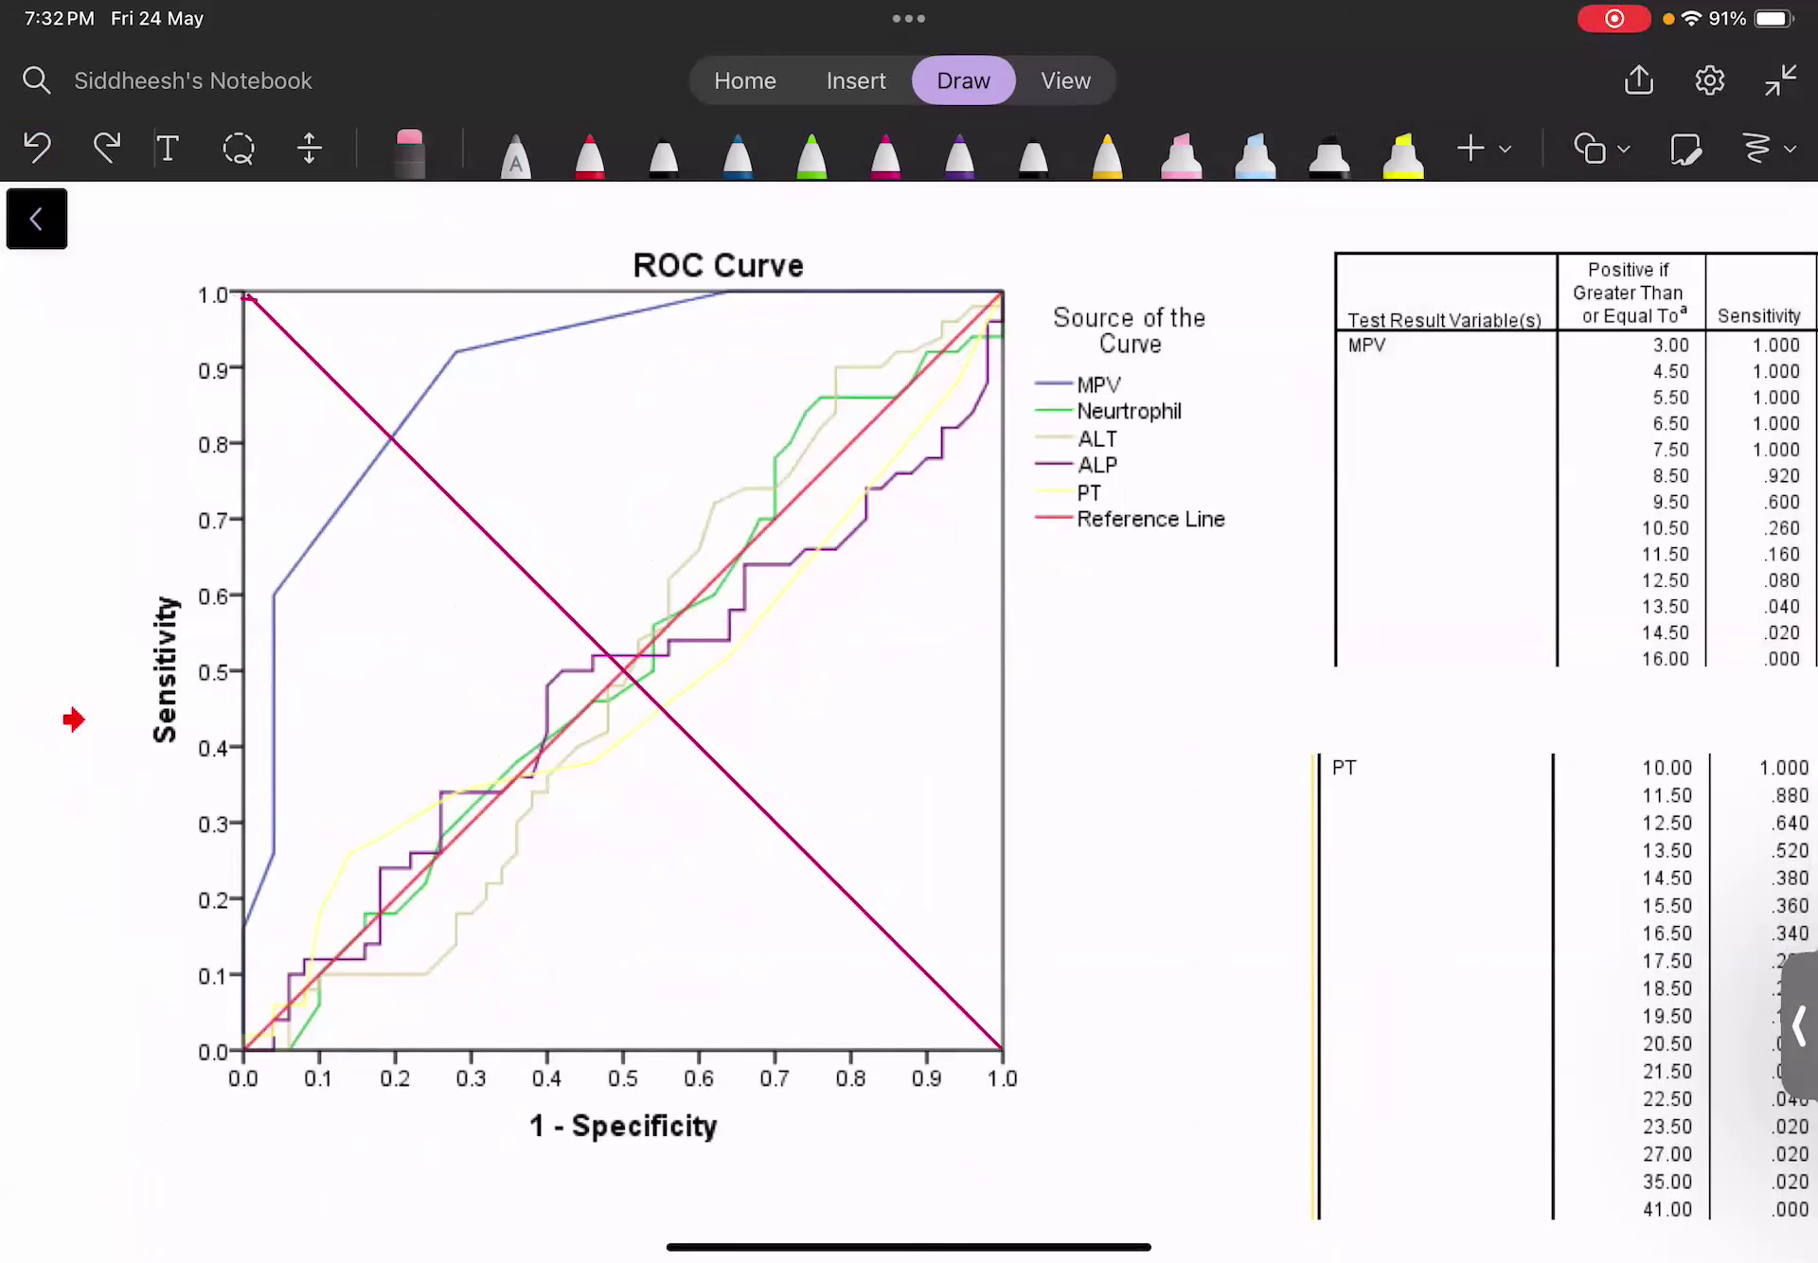
{"action": "scroll", "coordinate": [625, 720], "scroll_direction": "up", "scroll_amount": 3}
{"action": "left_click", "coordinate": [885, 151]}
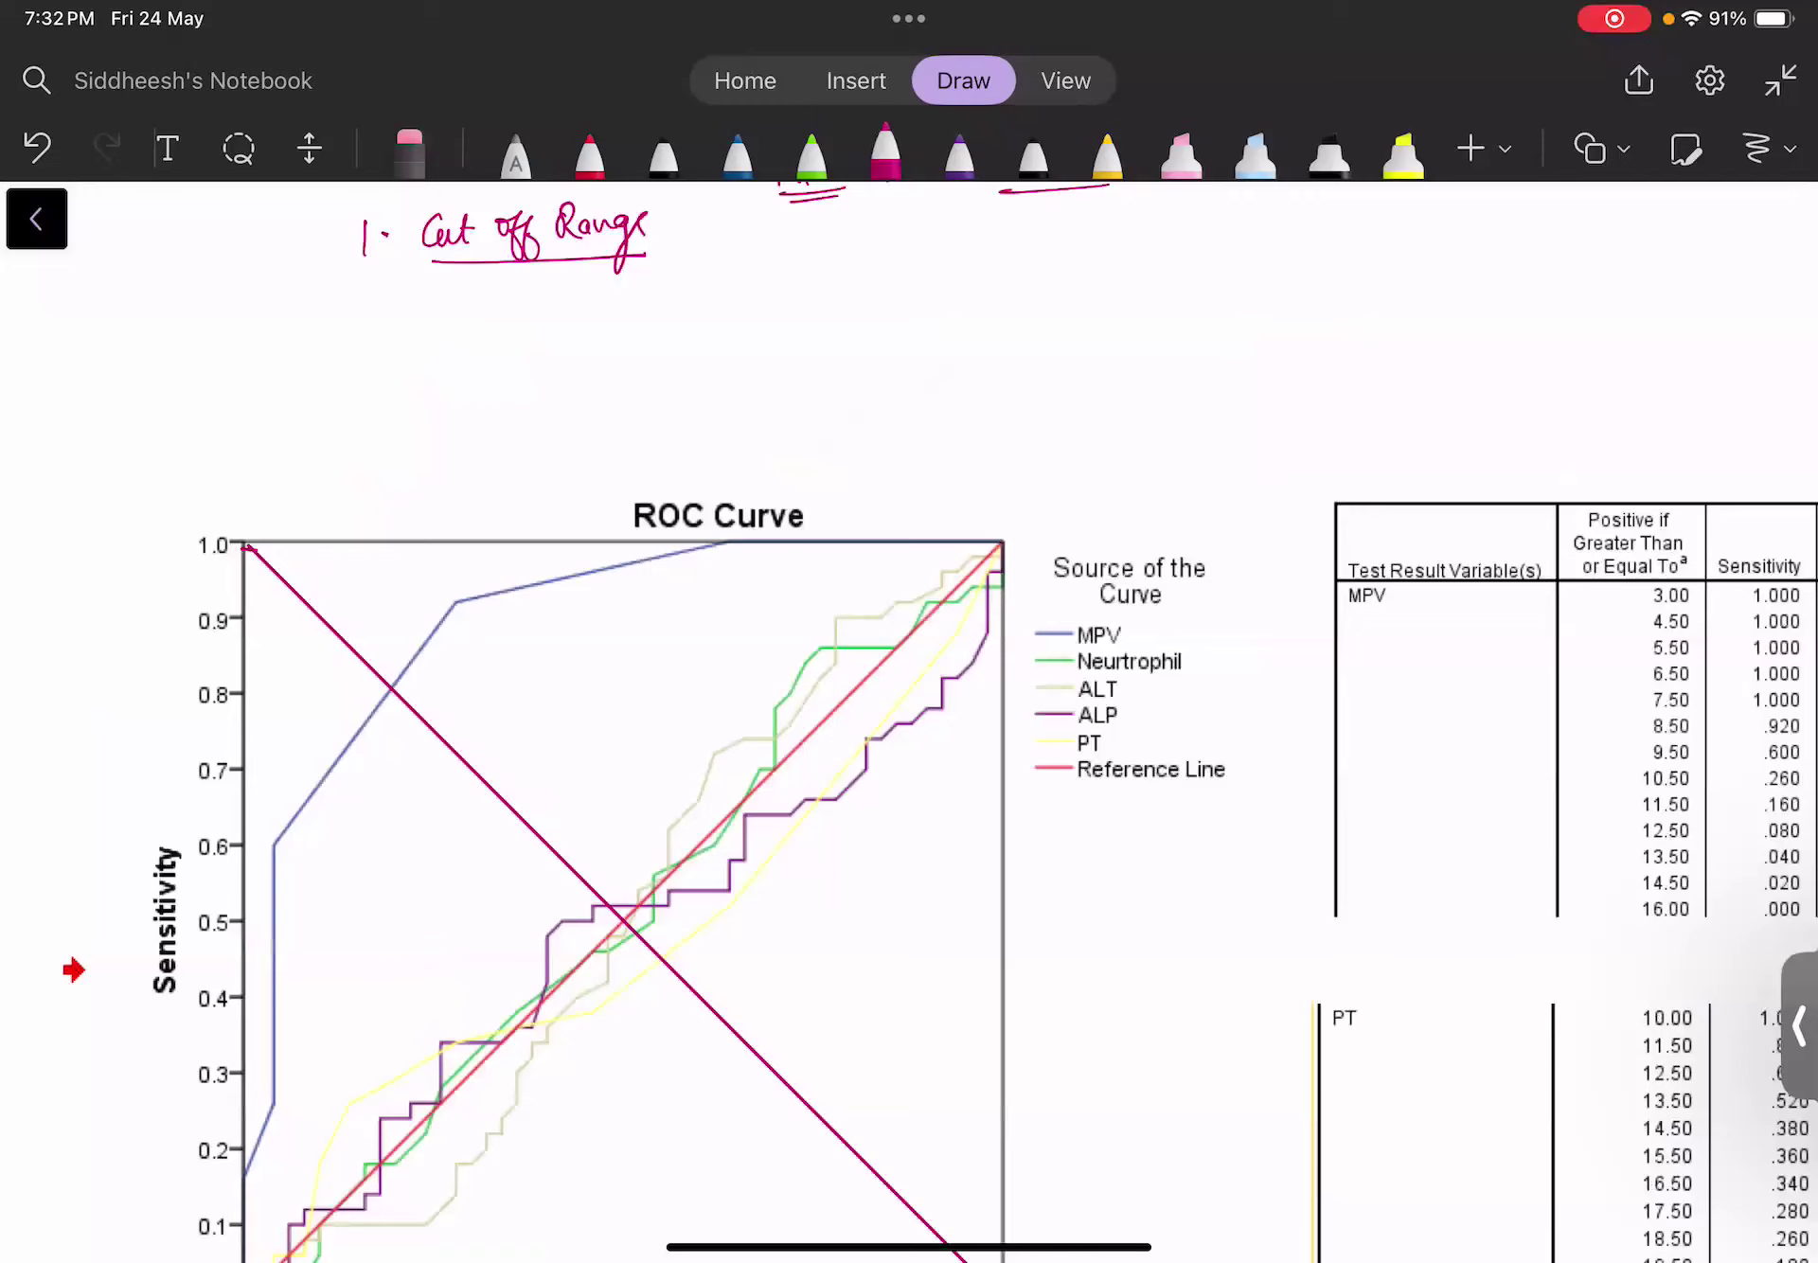
- Underline the MPV and PT variable names in the coordinate tables with the magenta pen
{"action": "scroll", "coordinate": [625, 720], "scroll_direction": "down", "scroll_amount": 3}
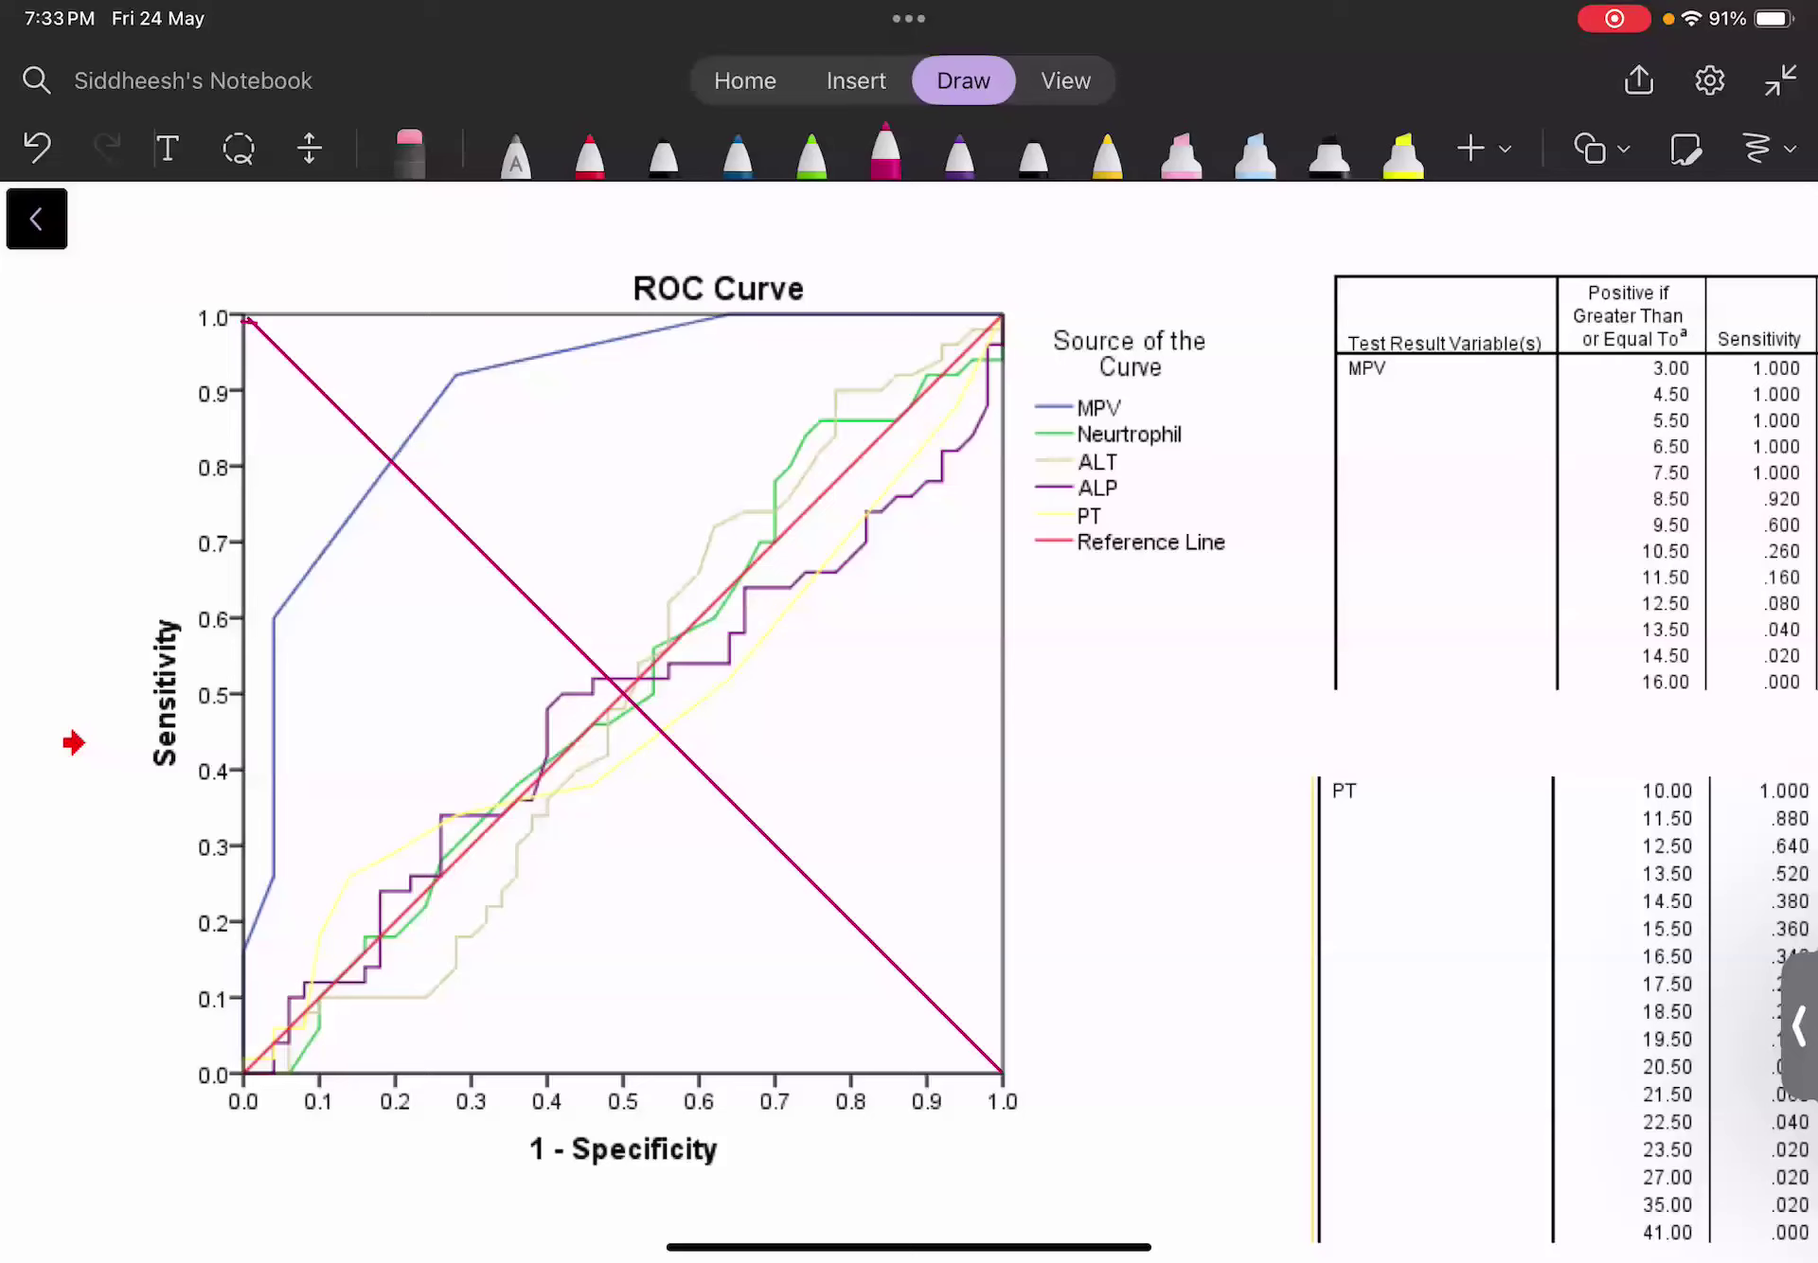
{"action": "left_click_drag", "start_coordinate": [1344, 383], "coordinate": [1405, 383]}
{"action": "left_click_drag", "start_coordinate": [1330, 810], "coordinate": [1376, 808]}
{"action": "left_click", "coordinate": [1589, 148]}
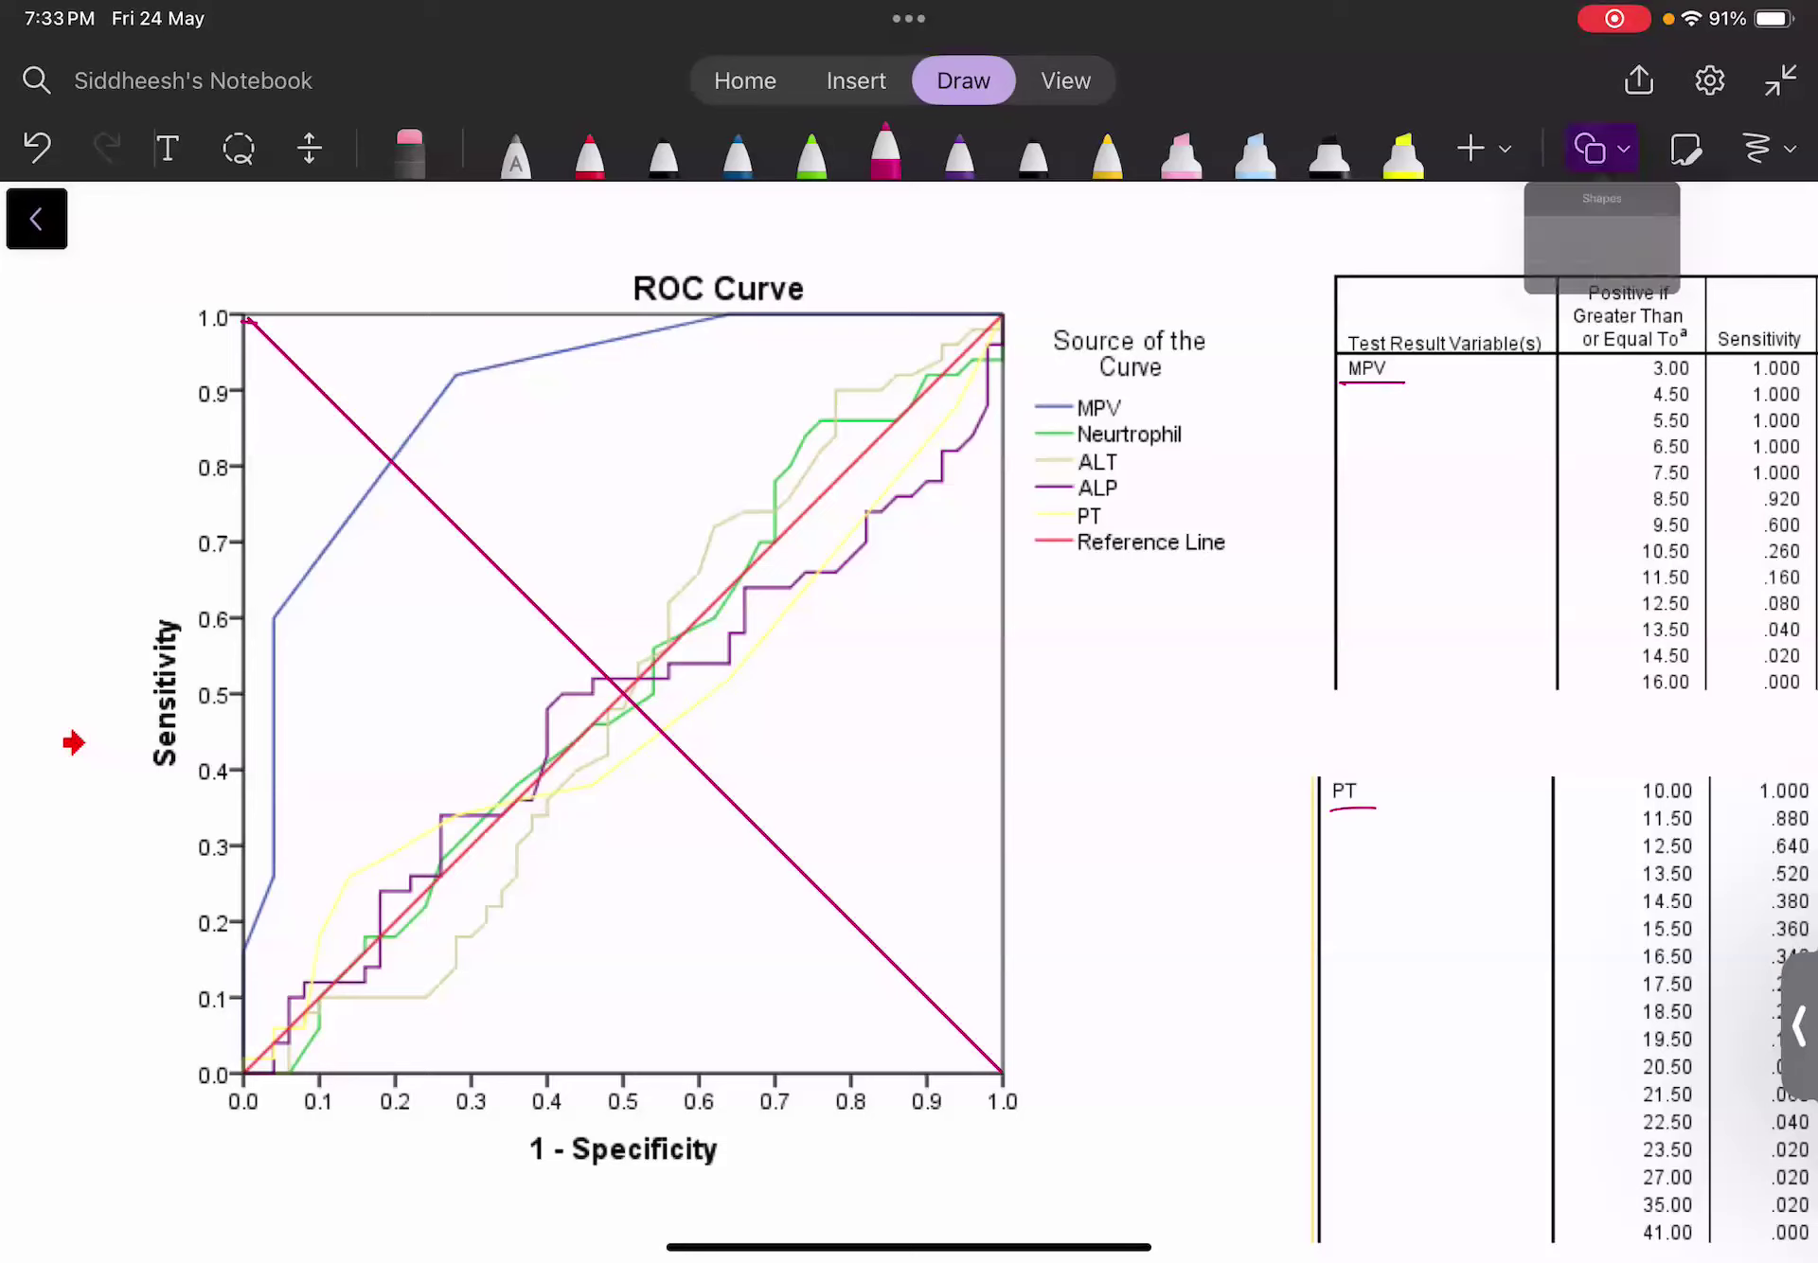
{"action": "left_click", "coordinate": [1472, 313]}
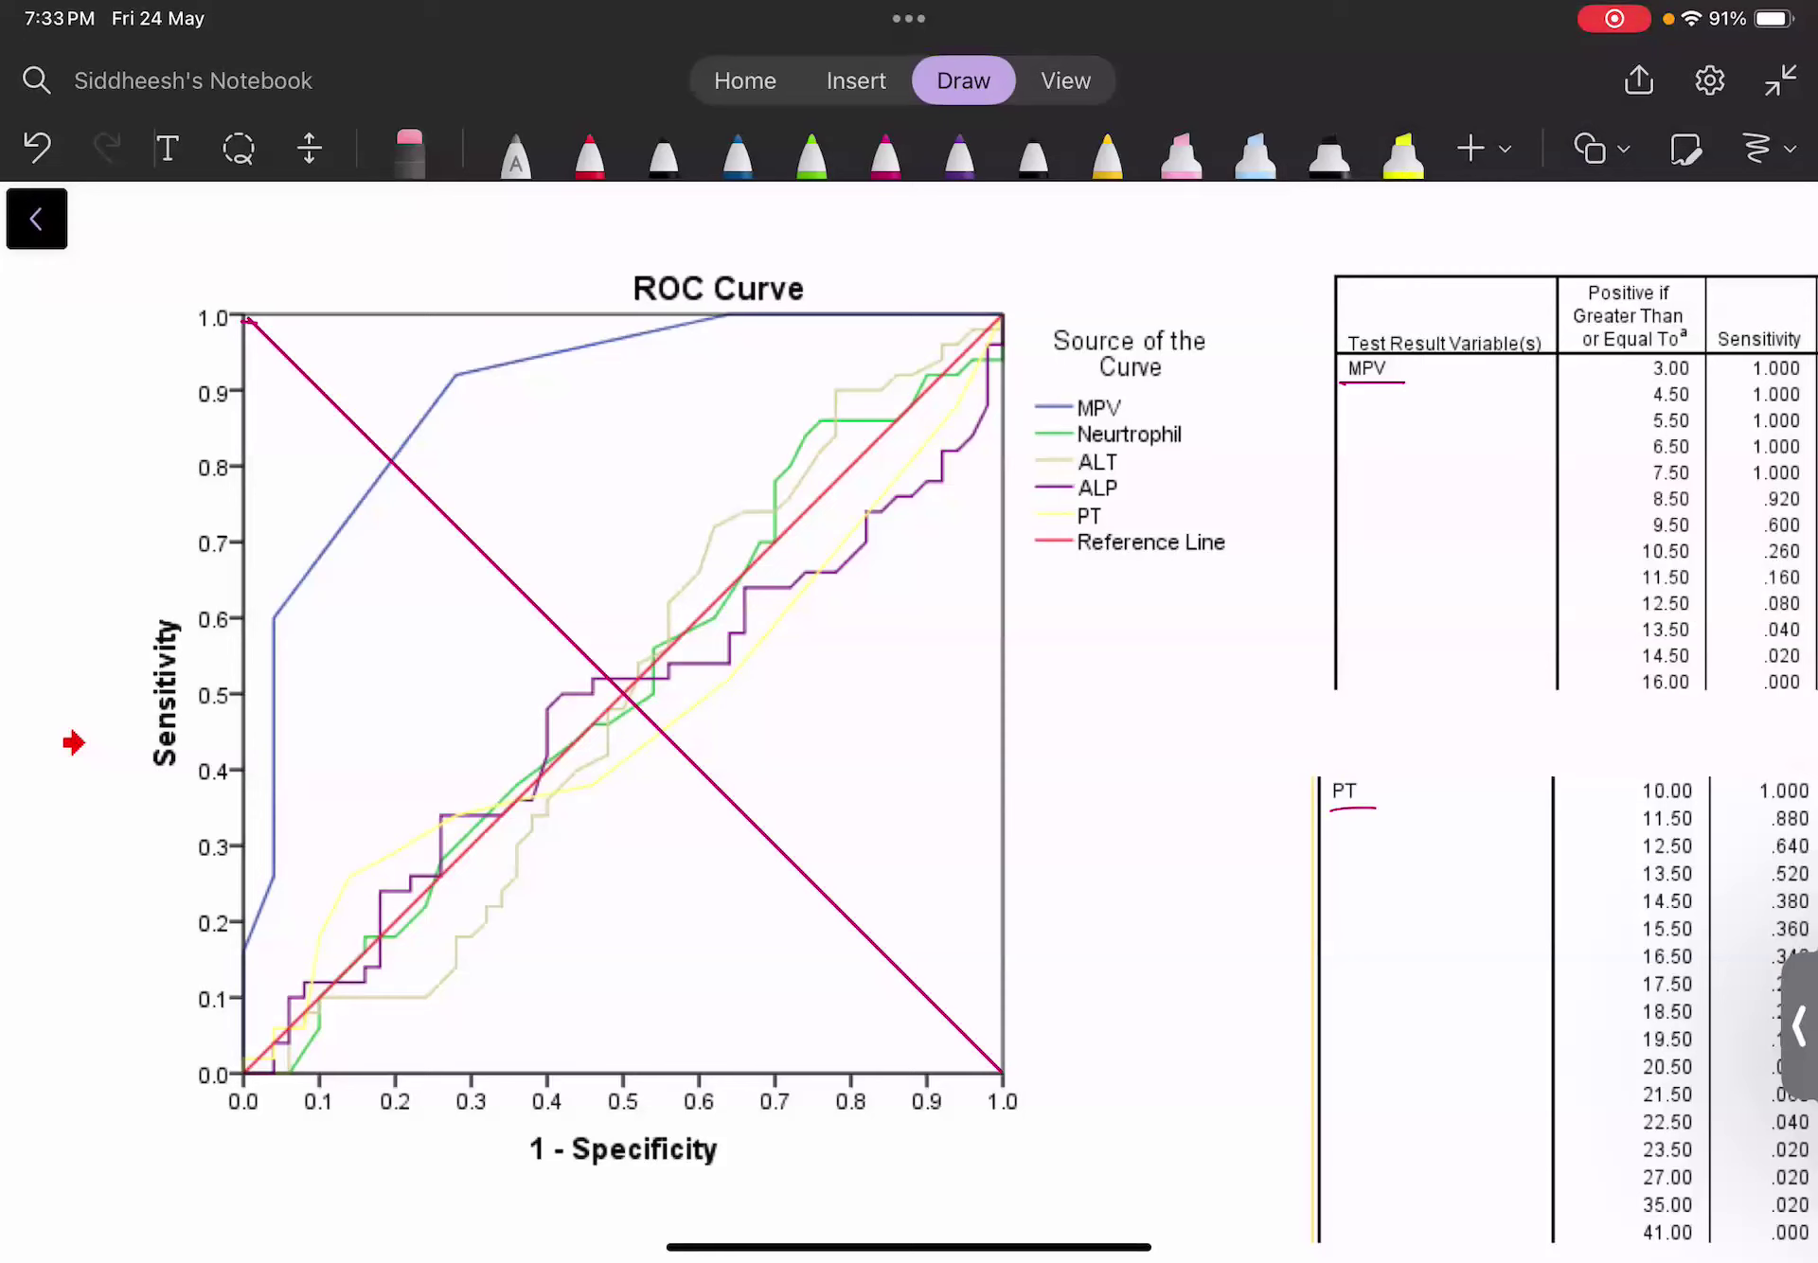
- Circle in red the points where the drawn diagonal crosses the MPV curve and the other variables' curves near the chart's centre
{"action": "left_click", "coordinate": [589, 151]}
{"action": "mouse_move", "coordinate": [392, 444]}
{"action": "left_mouse_down"}
{"action": "mouse_move", "coordinate": [405, 474]}
{"action": "mouse_move", "coordinate": [396, 444]}
{"action": "left_mouse_up"}
{"action": "mouse_move", "coordinate": [611, 655]}
{"action": "left_mouse_down"}
{"action": "mouse_move", "coordinate": [648, 718]}
{"action": "mouse_move", "coordinate": [667, 710]}
{"action": "mouse_move", "coordinate": [617, 694]}
{"action": "left_mouse_up"}
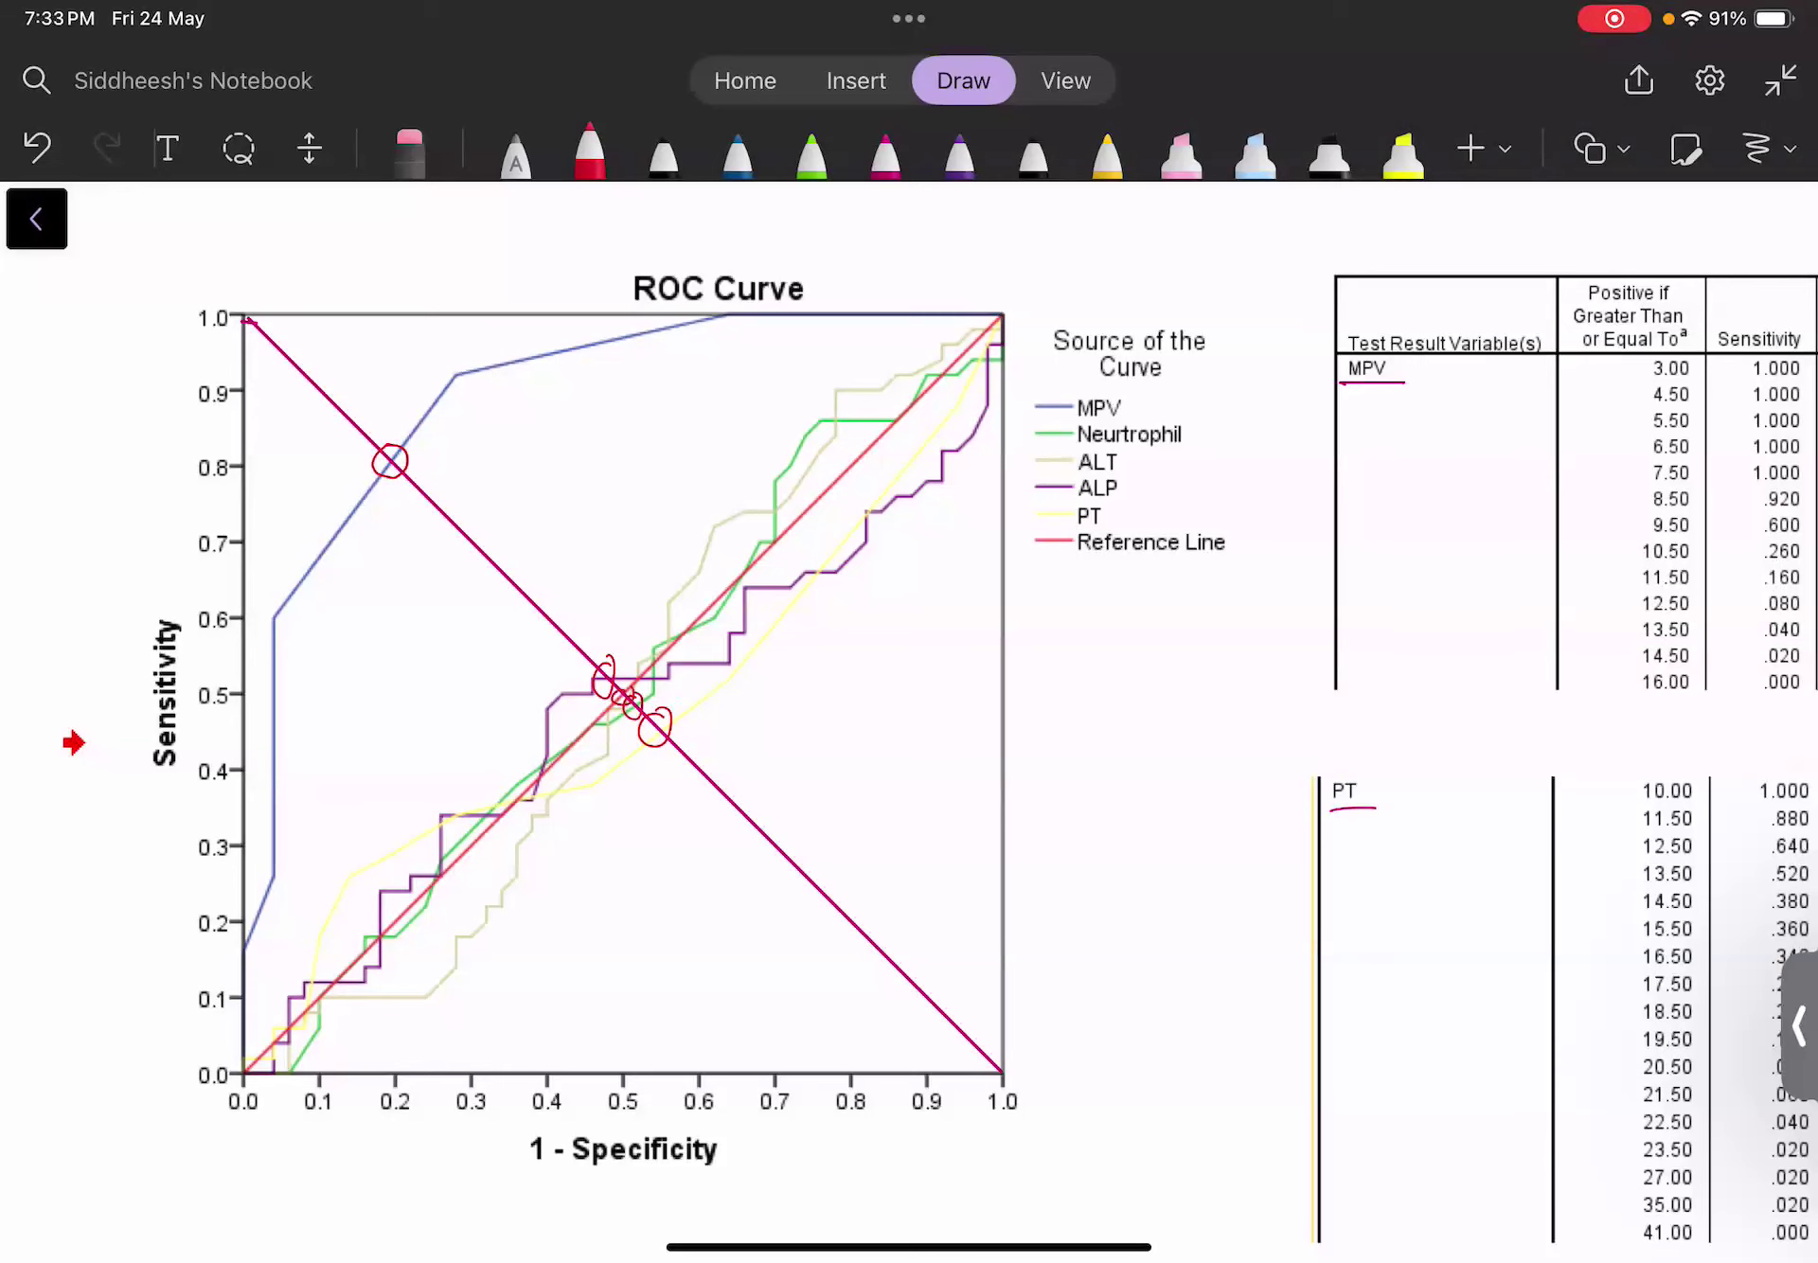
- Trace over the red circles at the MPV, ALP and PT crossing points to emphasize them
{"action": "scroll", "coordinate": [449, 669], "scroll_direction": "up", "scroll_amount": 3}
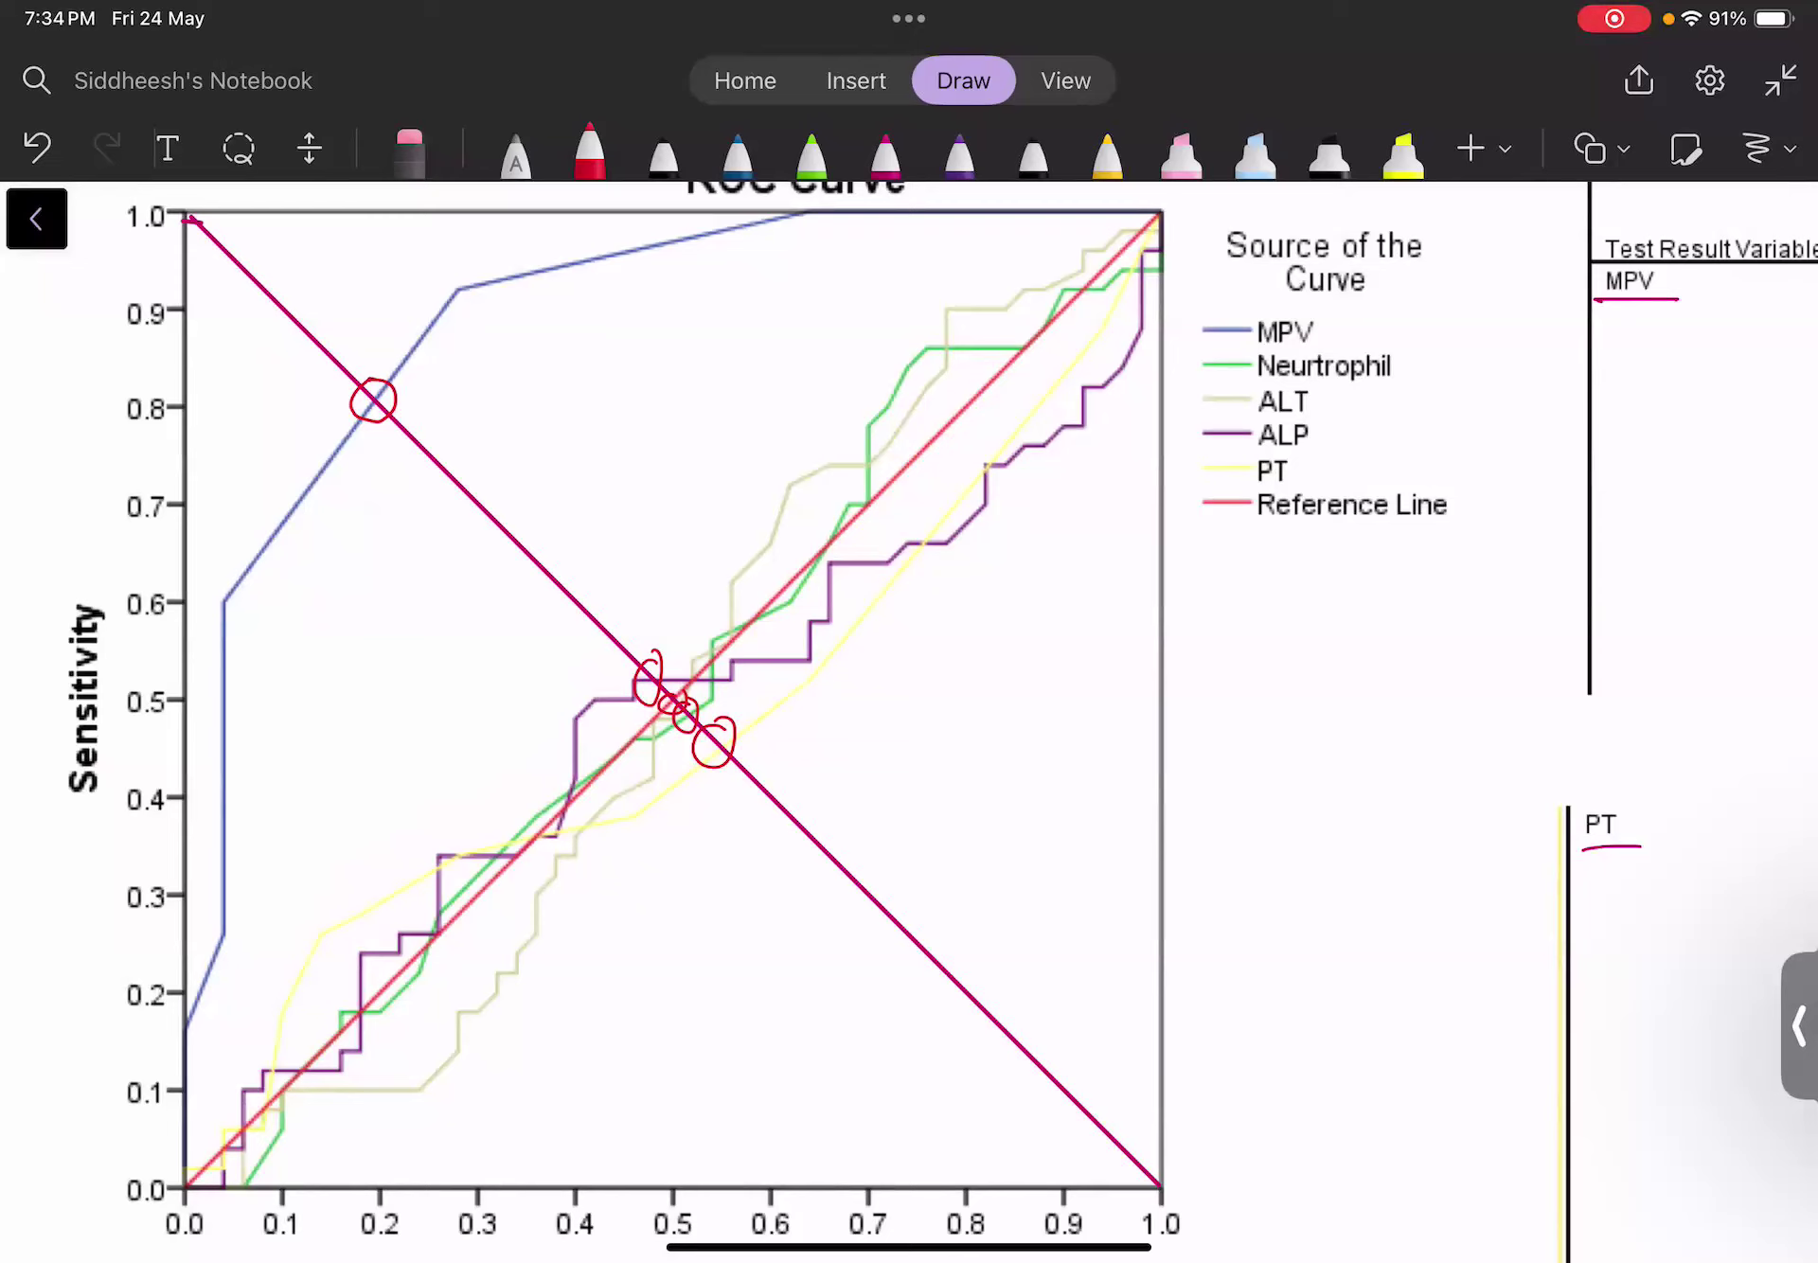
{"action": "mouse_move", "coordinate": [374, 381]}
{"action": "left_mouse_down"}
{"action": "mouse_move", "coordinate": [387, 421]}
{"action": "mouse_move", "coordinate": [391, 385]}
{"action": "left_mouse_up"}
{"action": "mouse_move", "coordinate": [651, 655]}
{"action": "left_mouse_down"}
{"action": "mouse_move", "coordinate": [663, 703]}
{"action": "mouse_move", "coordinate": [660, 662]}
{"action": "mouse_move", "coordinate": [729, 768]}
{"action": "mouse_move", "coordinate": [735, 724]}
{"action": "left_mouse_up"}
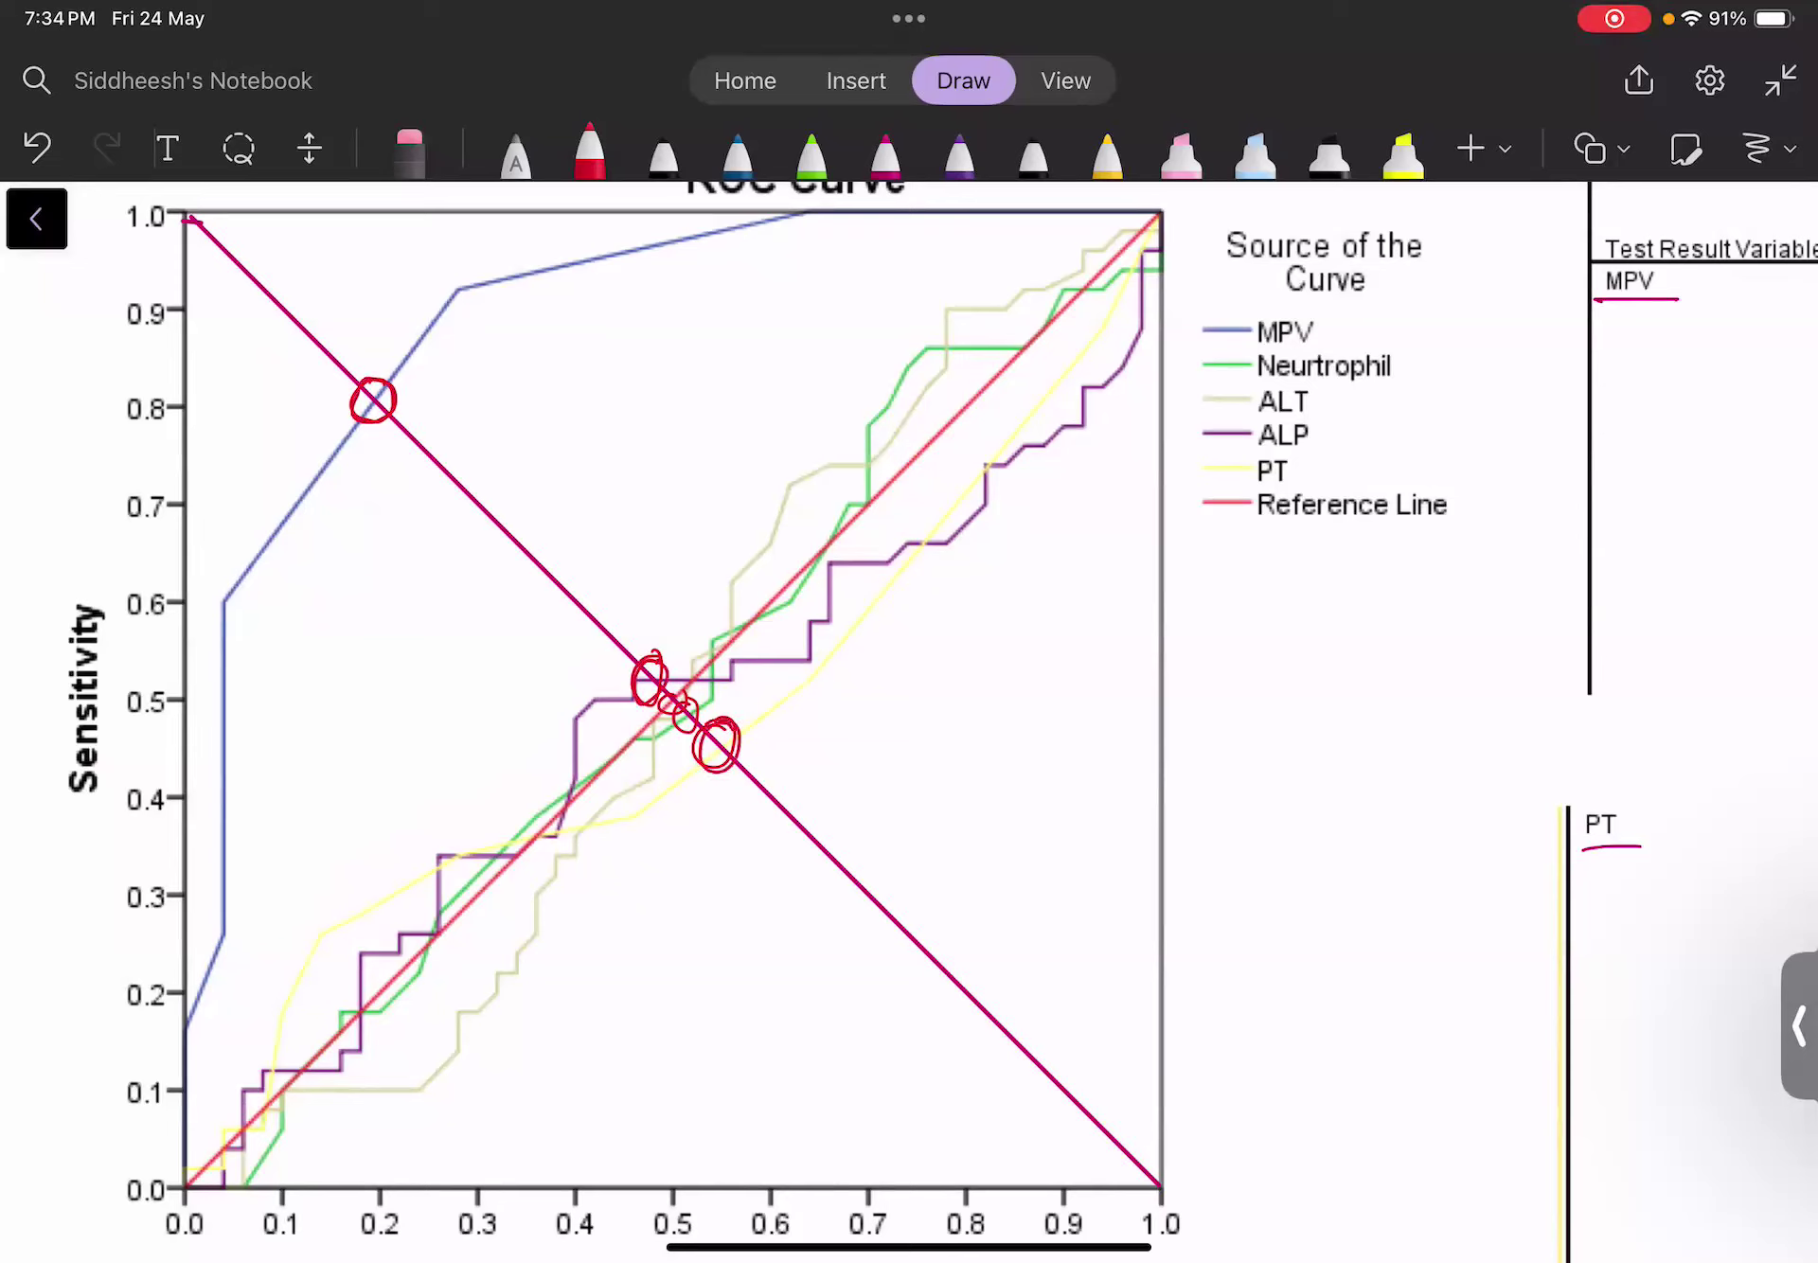